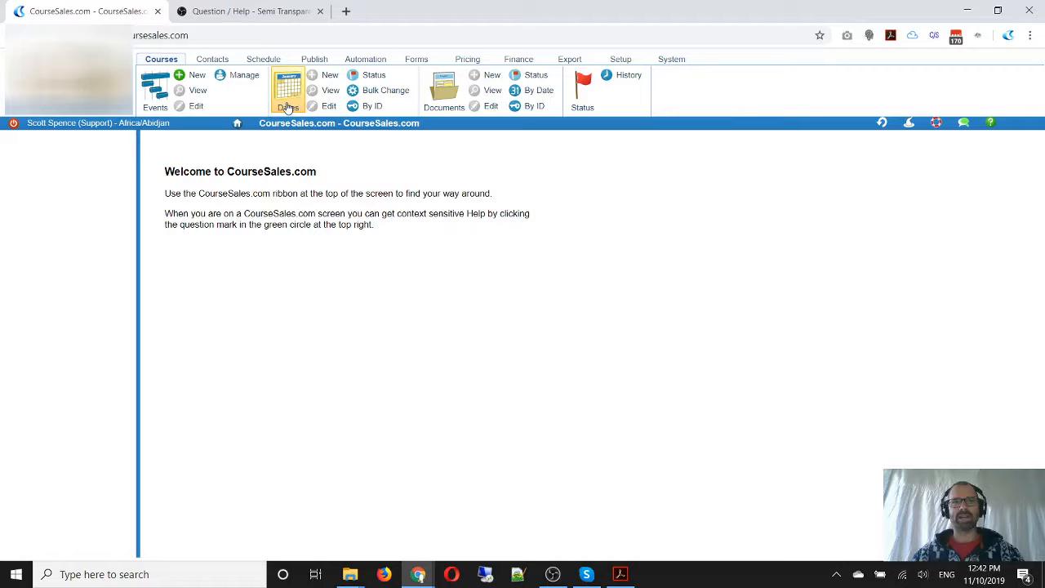
Open the format "2018 HLTAID001 Provide cardiopulmonary resuscitation" for editing from the published formats list
click(314, 62)
key(ctrl)
key(ctrl)
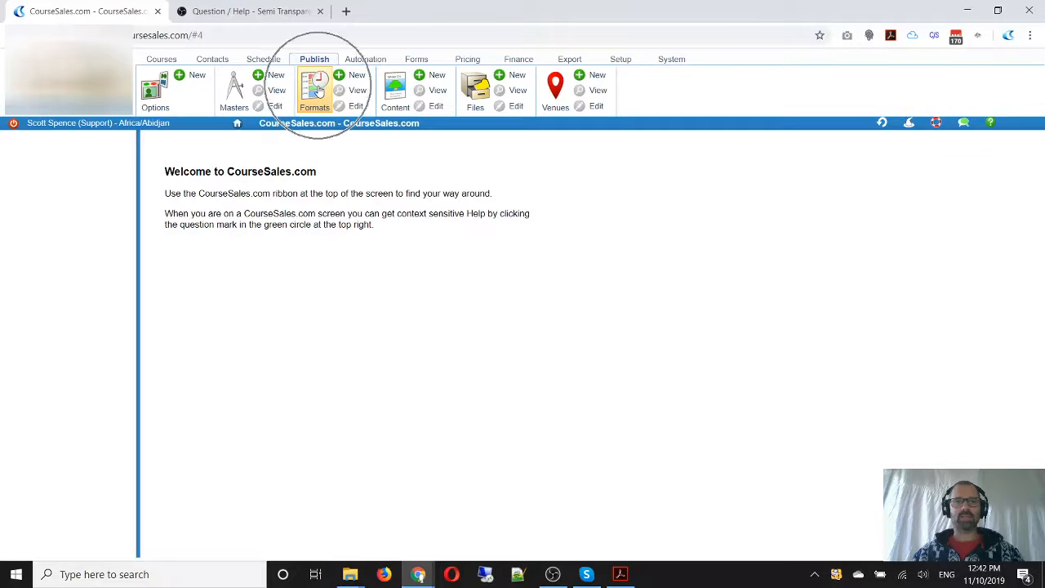
click(317, 91)
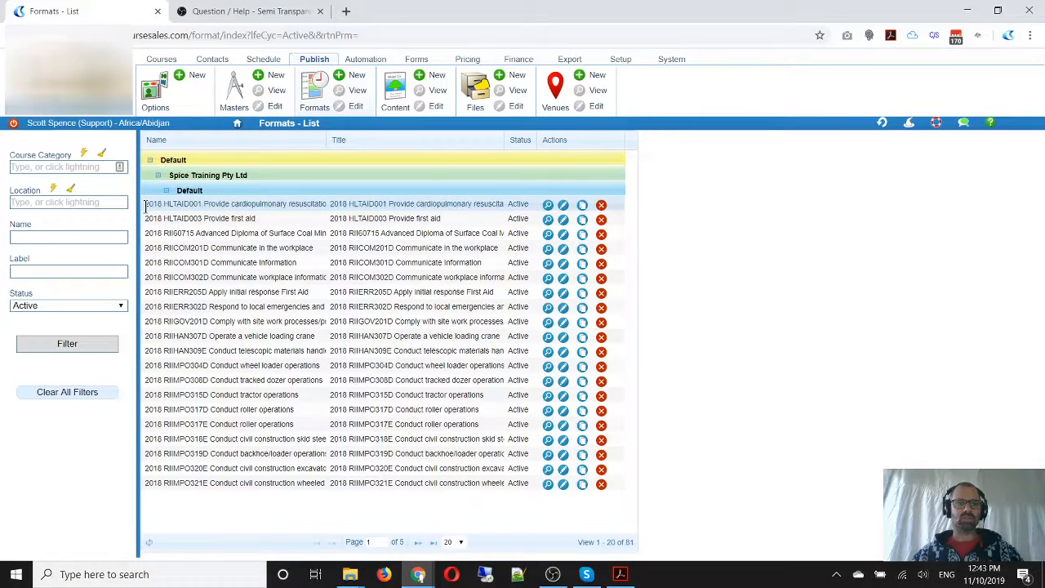
drag(145, 204, 162, 205)
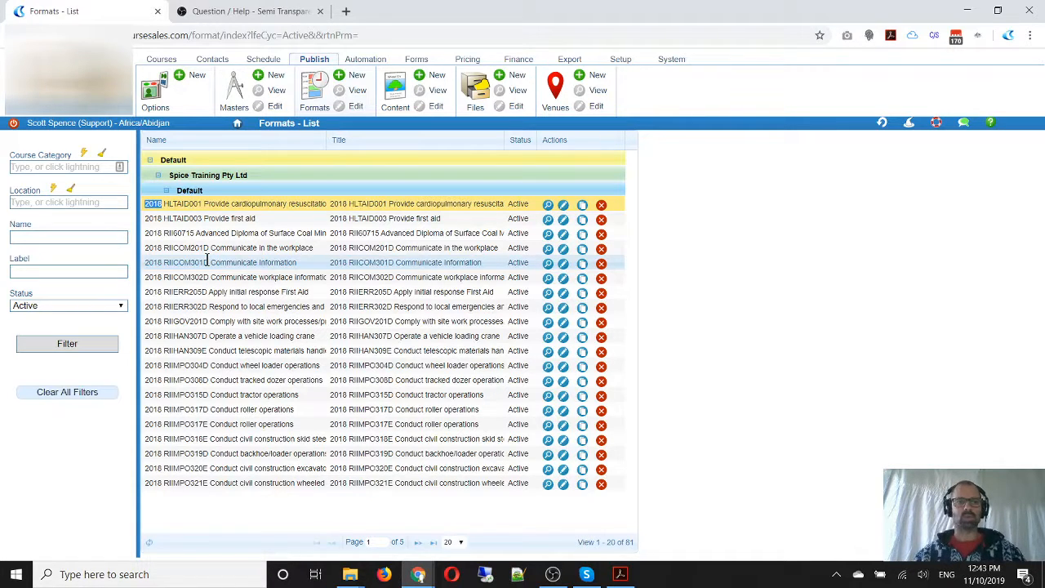
click(563, 205)
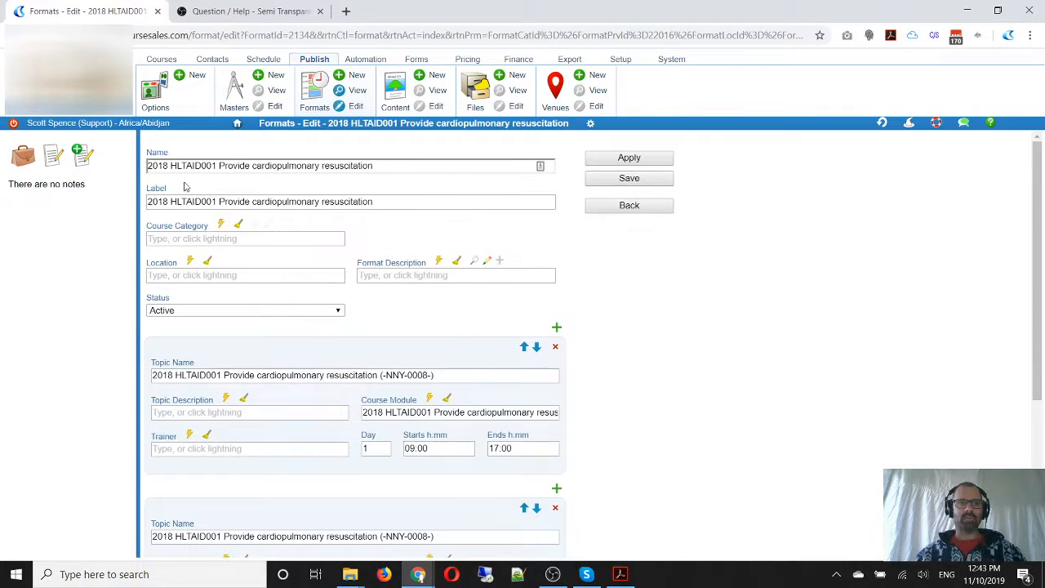
Remove the "2018" prefix from the format's name and label, leaving "HLTAID001 Provide cardiopulmonary resuscitation"
drag(169, 165, 126, 167)
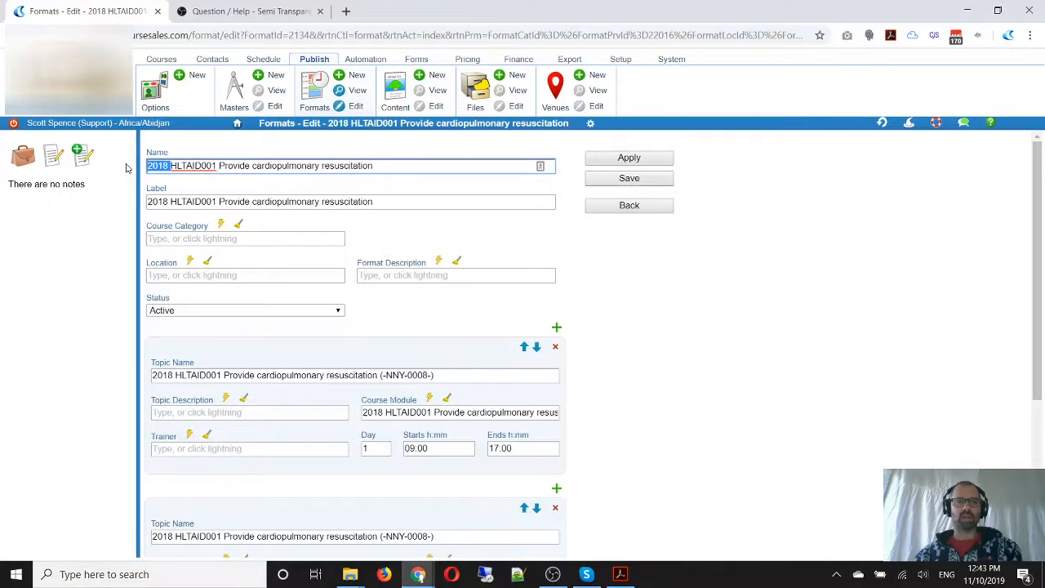
key(BackSpace)
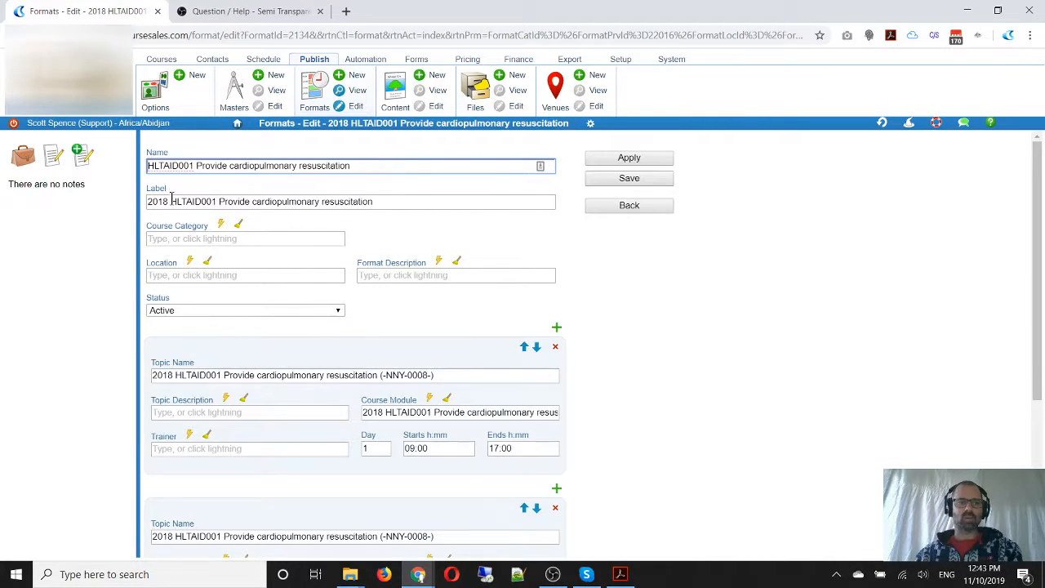
drag(169, 201, 126, 204)
key(BackSpace)
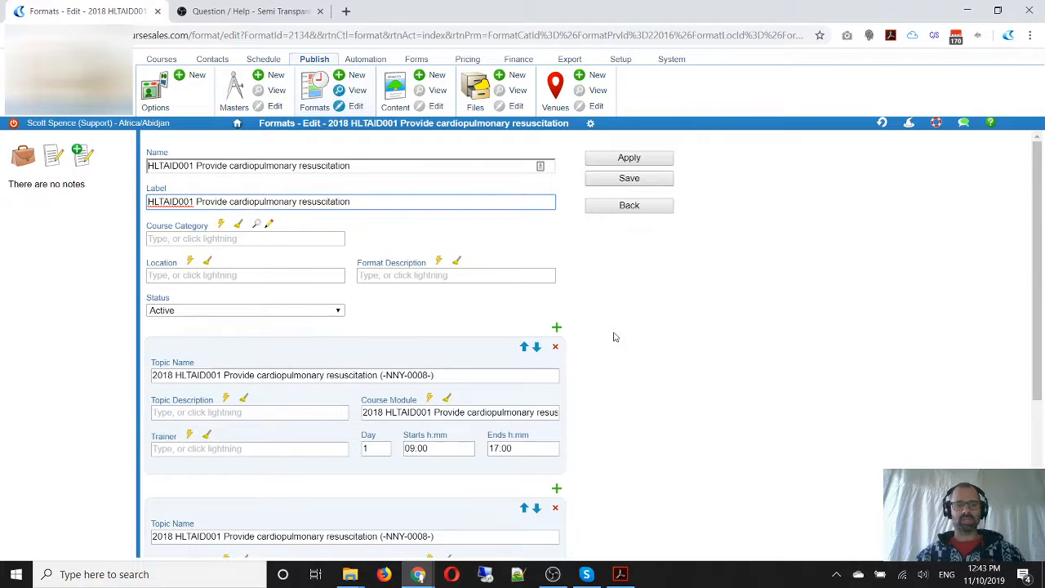
Review the topic names of both course days, including the NNY delivery mode code
scroll(614, 335, down, 2)
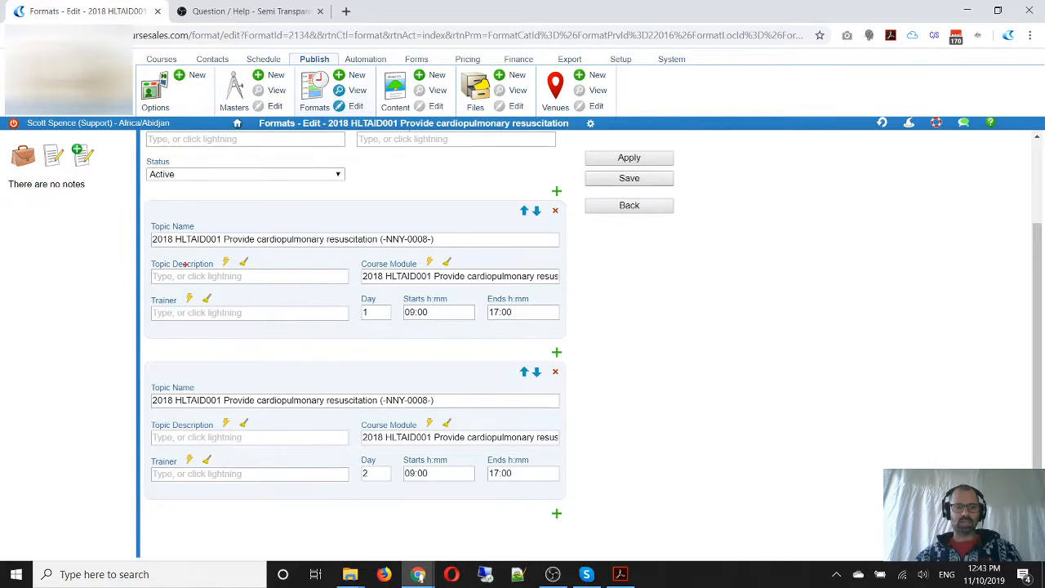
drag(150, 235, 442, 256)
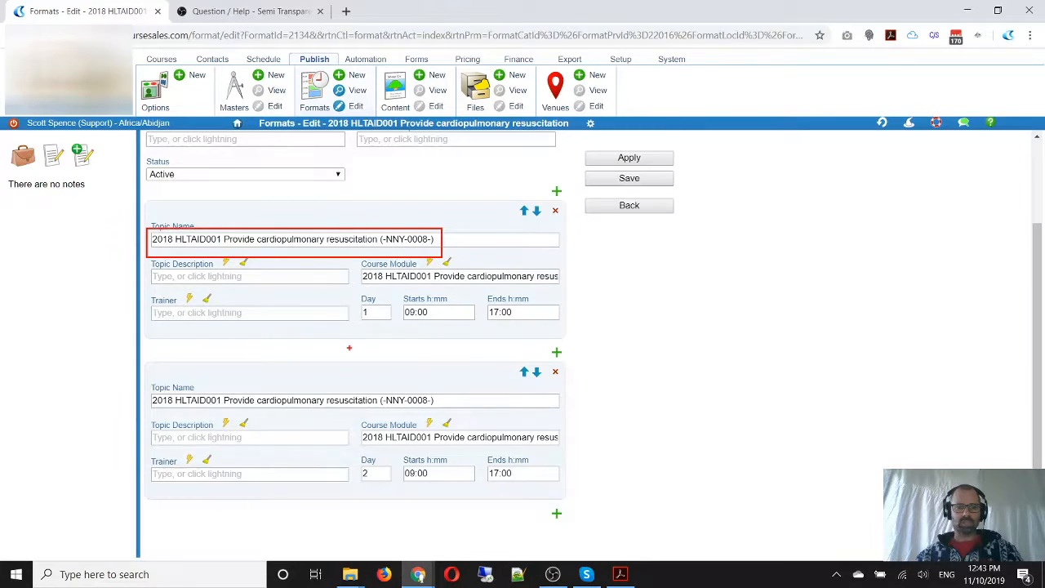
mouse_move(146, 385)
mouse_down()
mouse_move(299, 413)
mouse_move(448, 412)
mouse_up()
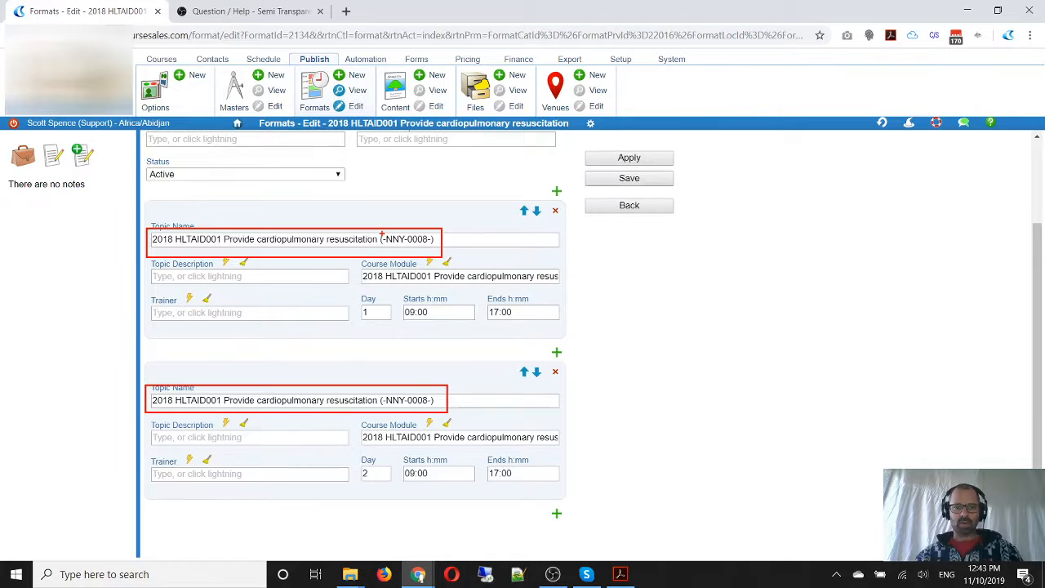
drag(384, 232, 408, 246)
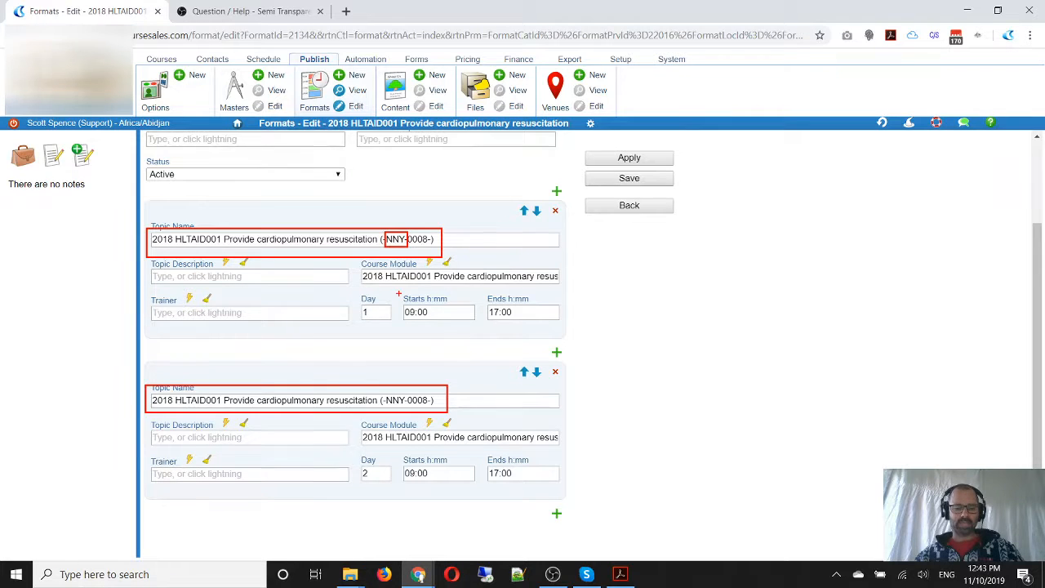
Switch to the AVETMISS 8.0 Delivery Mode Identifier PDF in Acrobat and read the guidelines for internal, external and workplace-based delivery
key(alt+Tab)
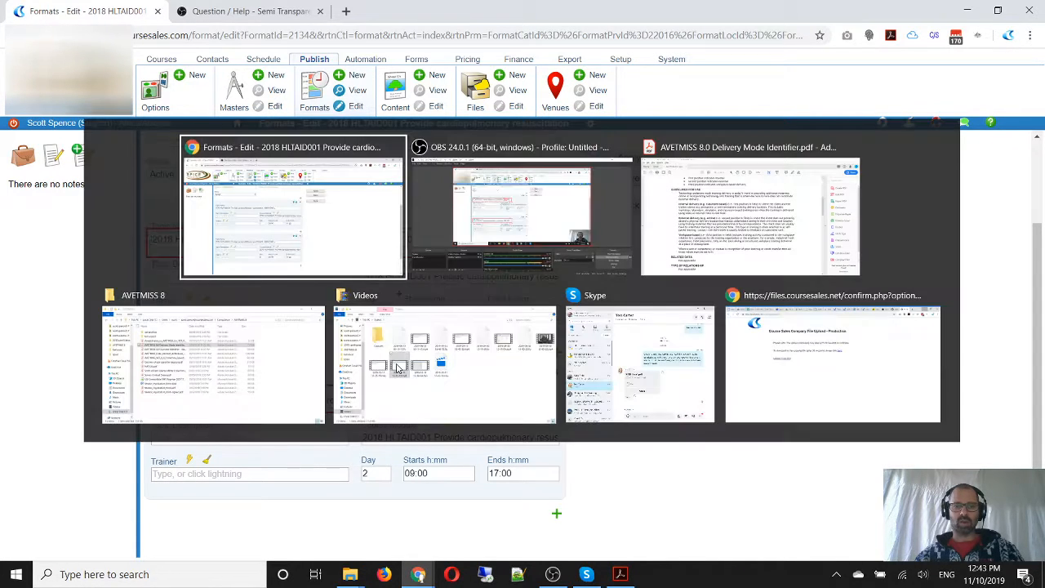
key(Tab)
key(Tab)
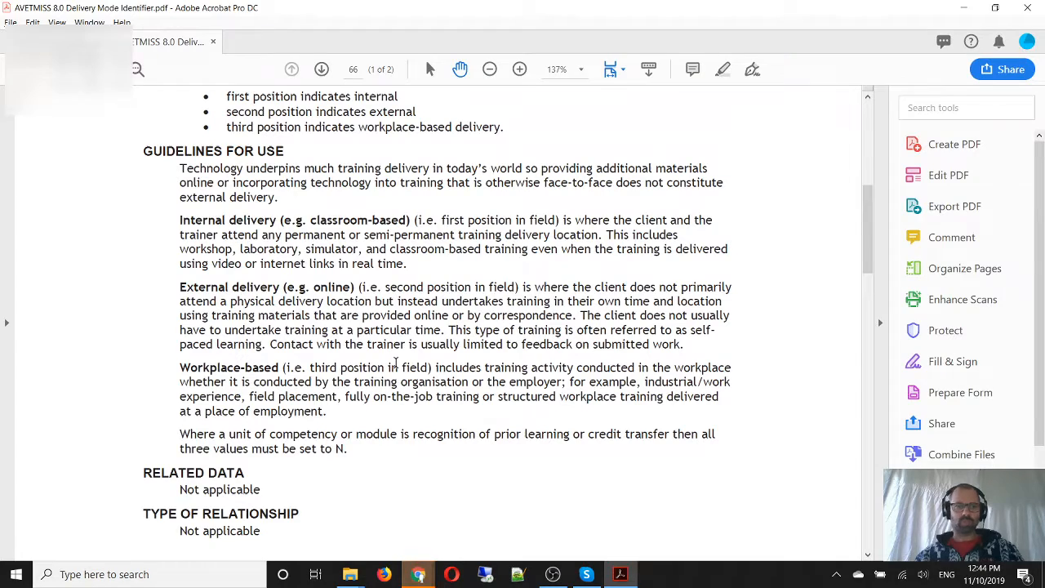
scroll(323, 263, up, 1)
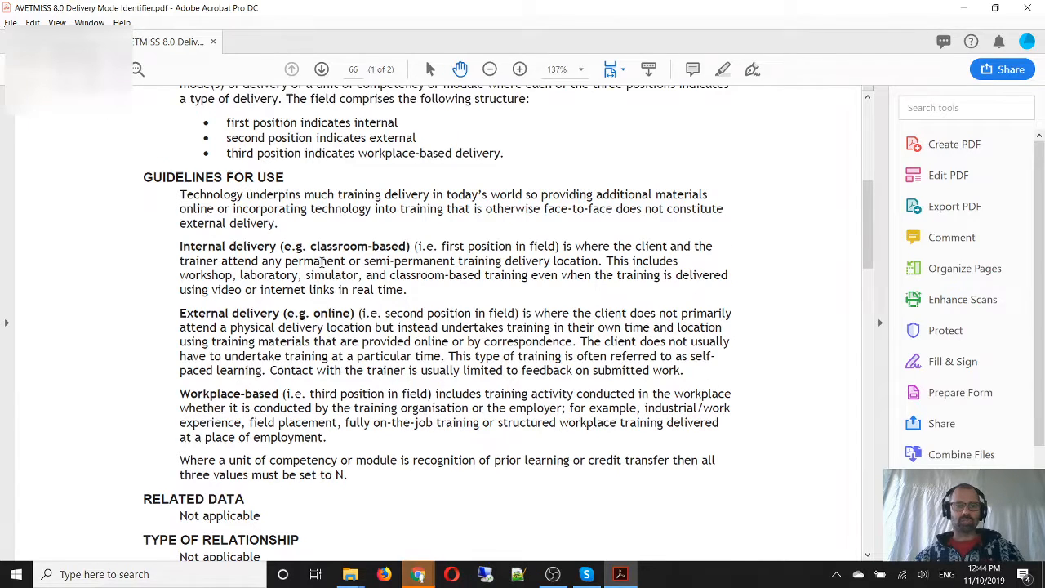
scroll(323, 263, down, 2)
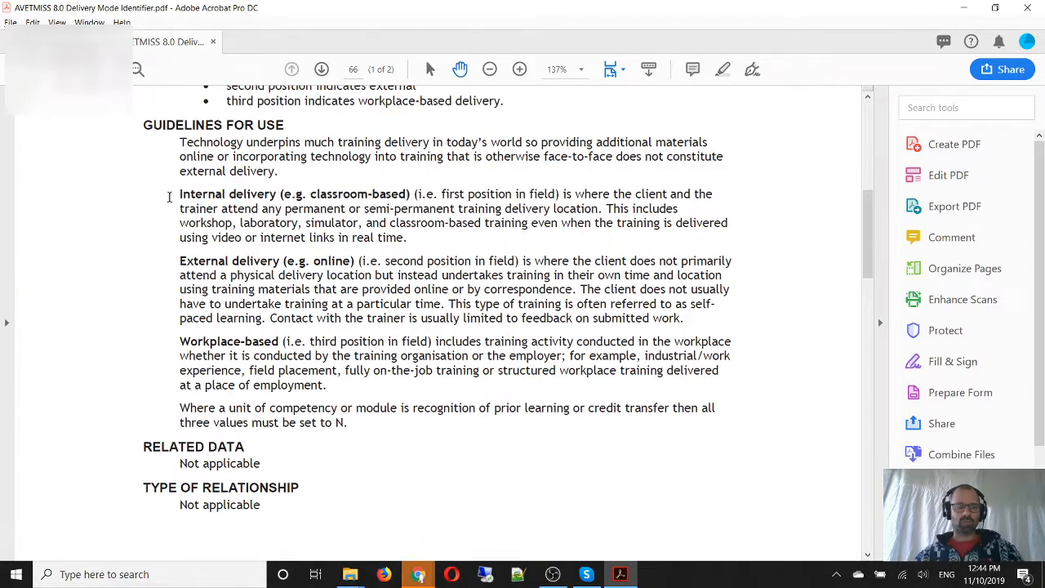
drag(169, 186, 428, 204)
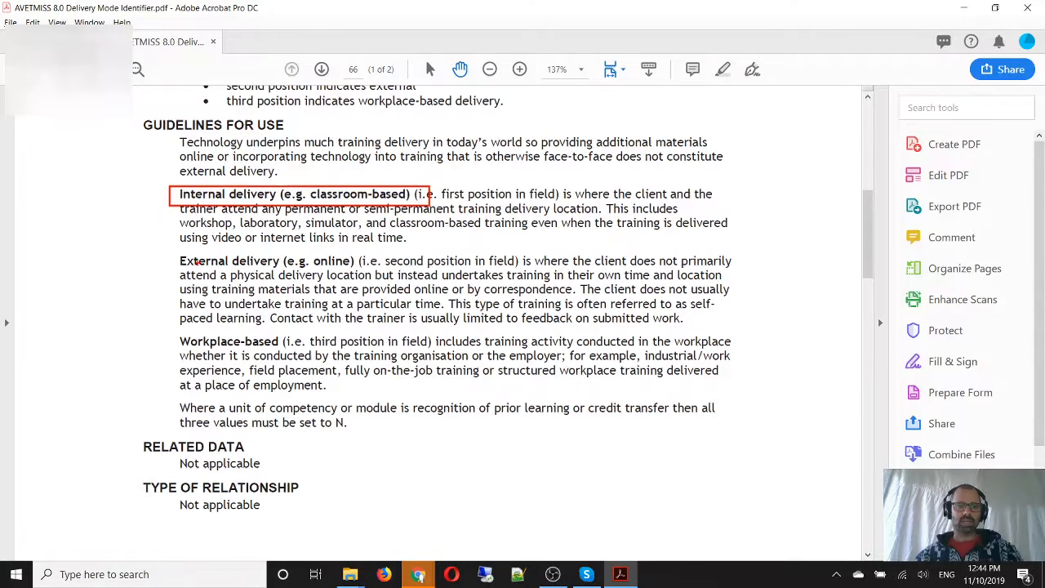
drag(171, 255, 357, 275)
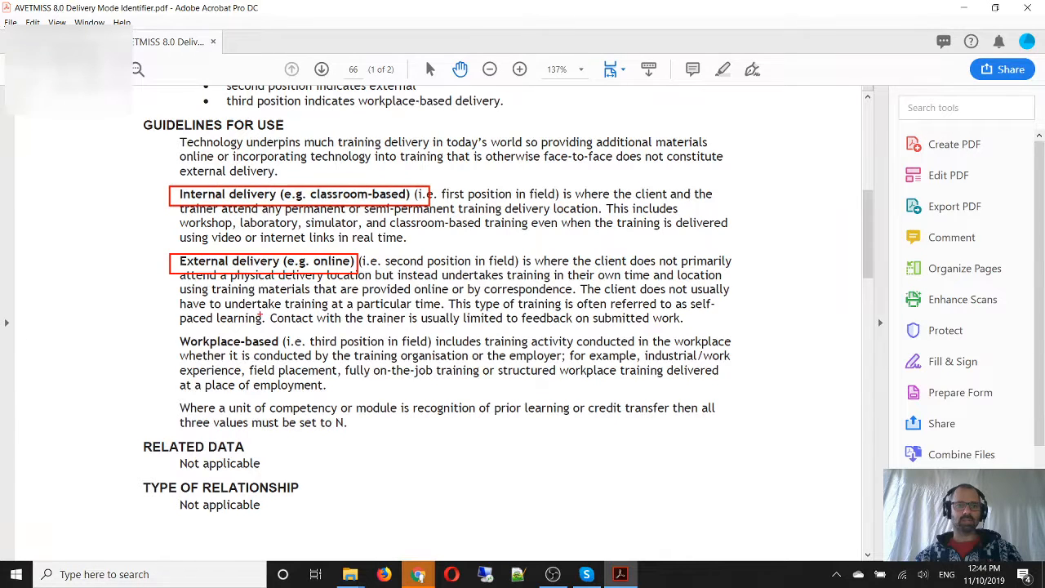
drag(175, 331, 283, 351)
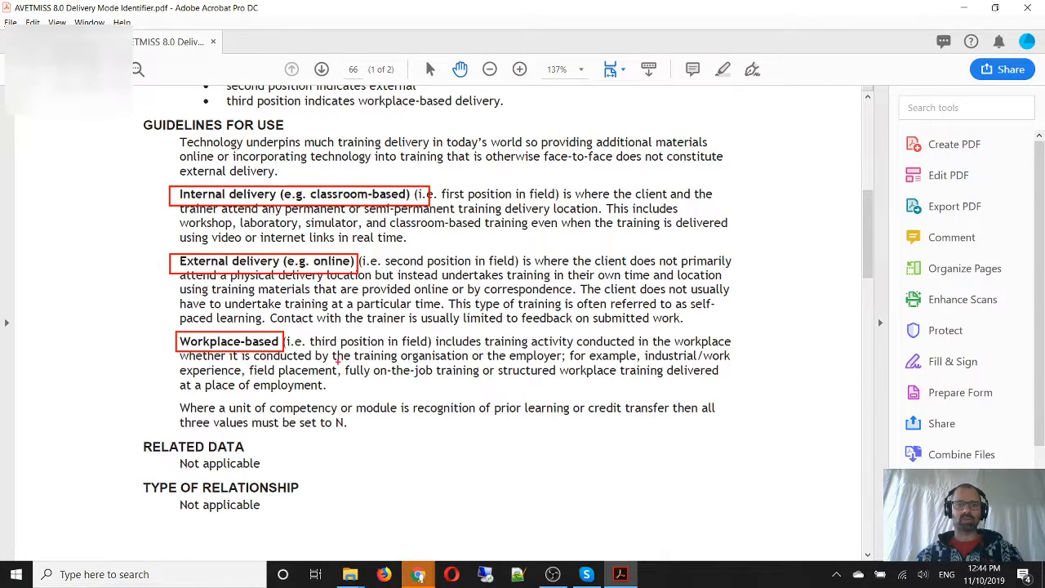
drag(335, 362, 732, 381)
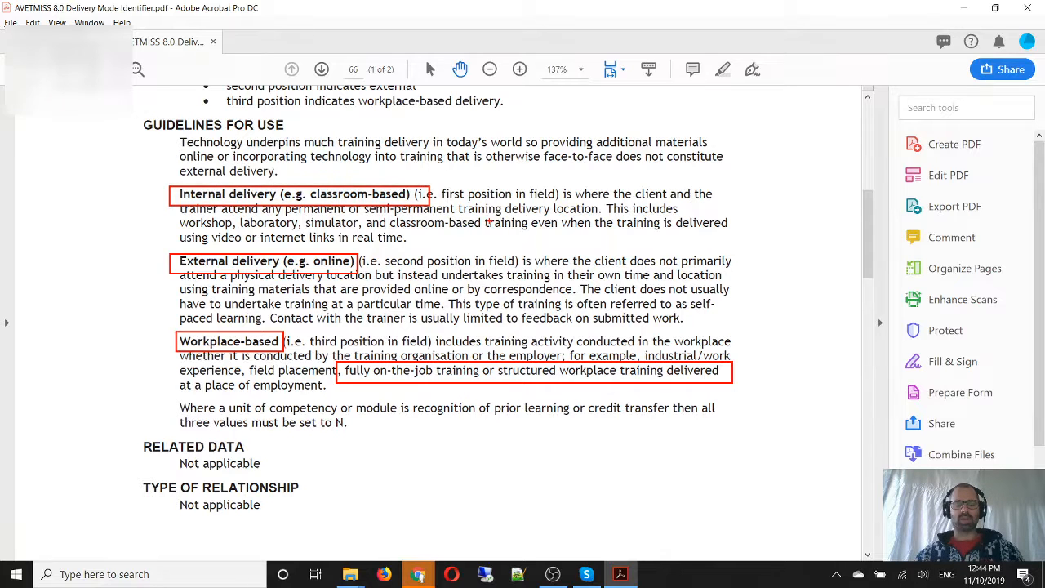
Return to the format page in Chrome and open the first topic's course module for editing
key(alt+Tab)
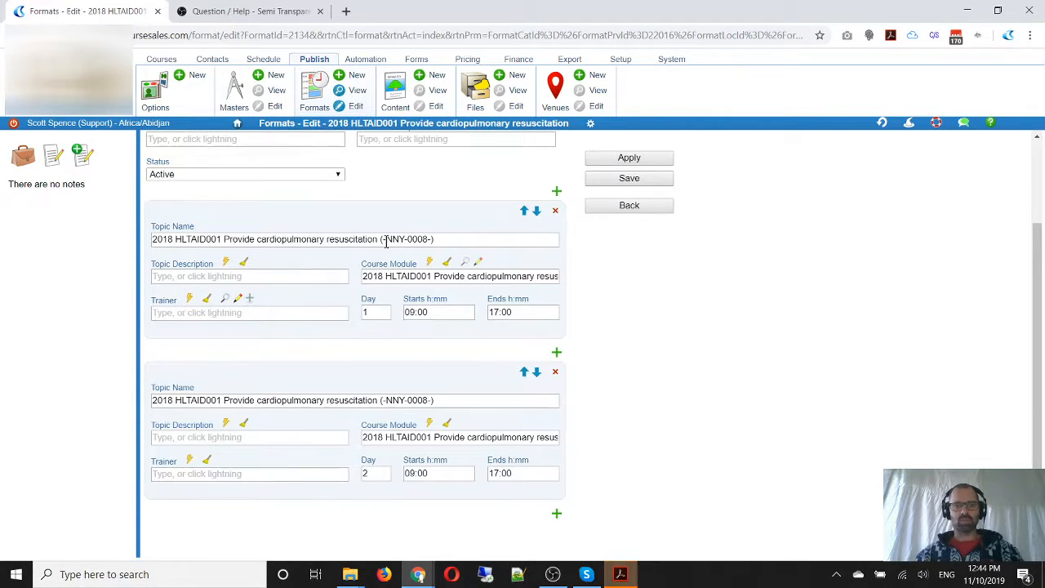
drag(386, 239, 406, 239)
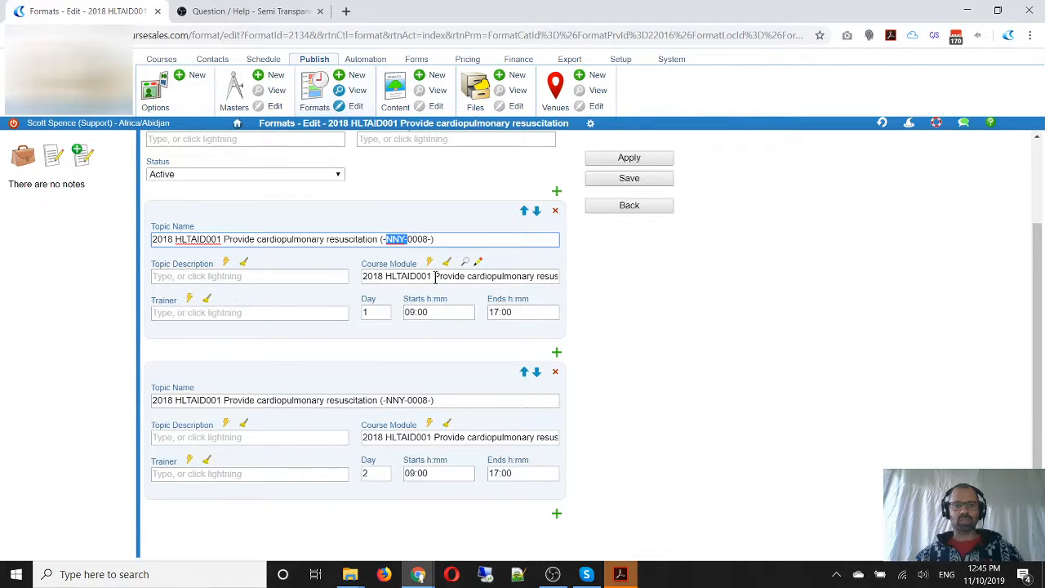
drag(439, 276, 568, 284)
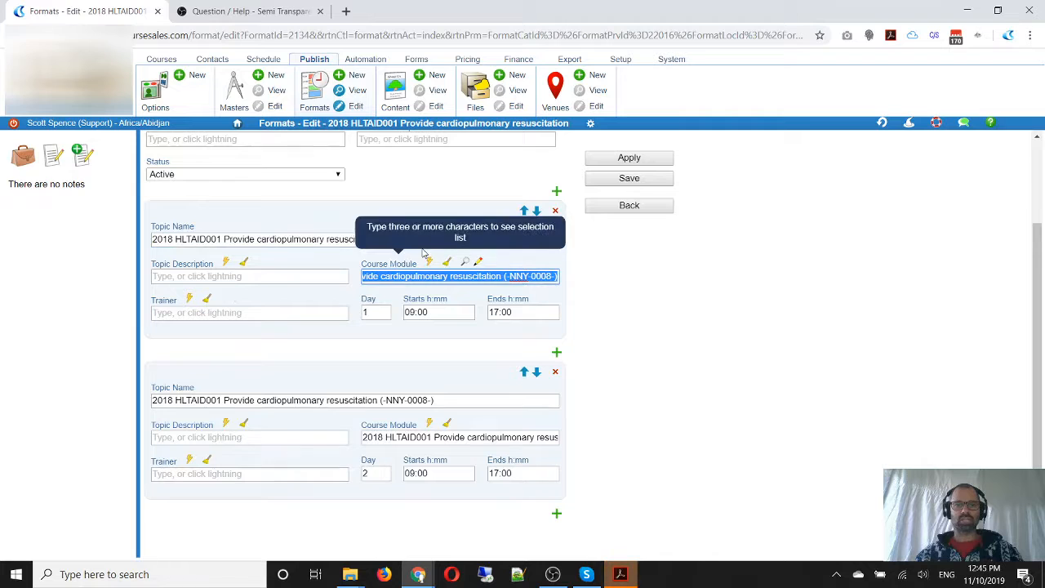
click(653, 340)
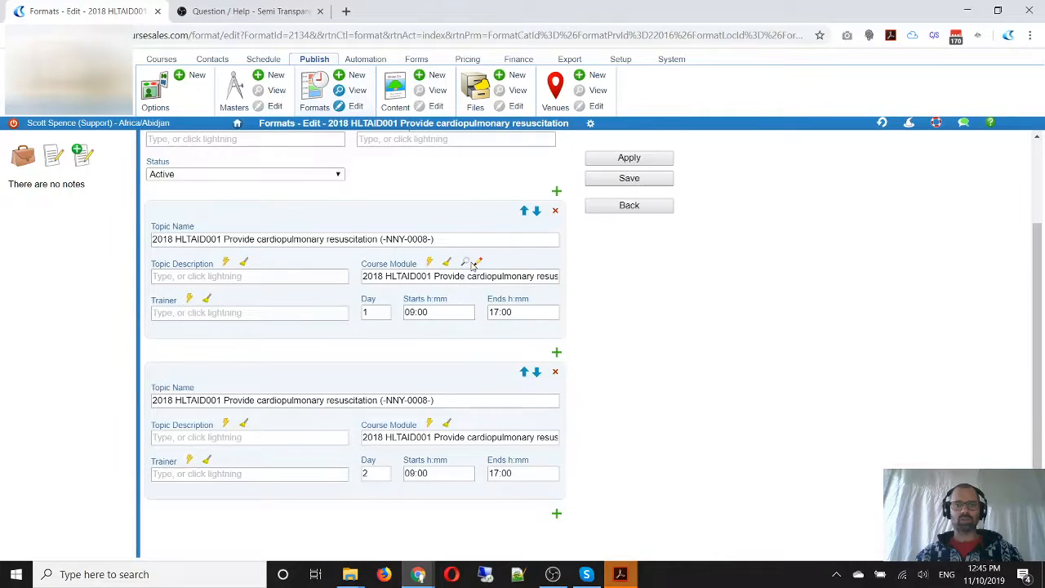
key(ctrl)
key(ctrl)
key(ctrl)
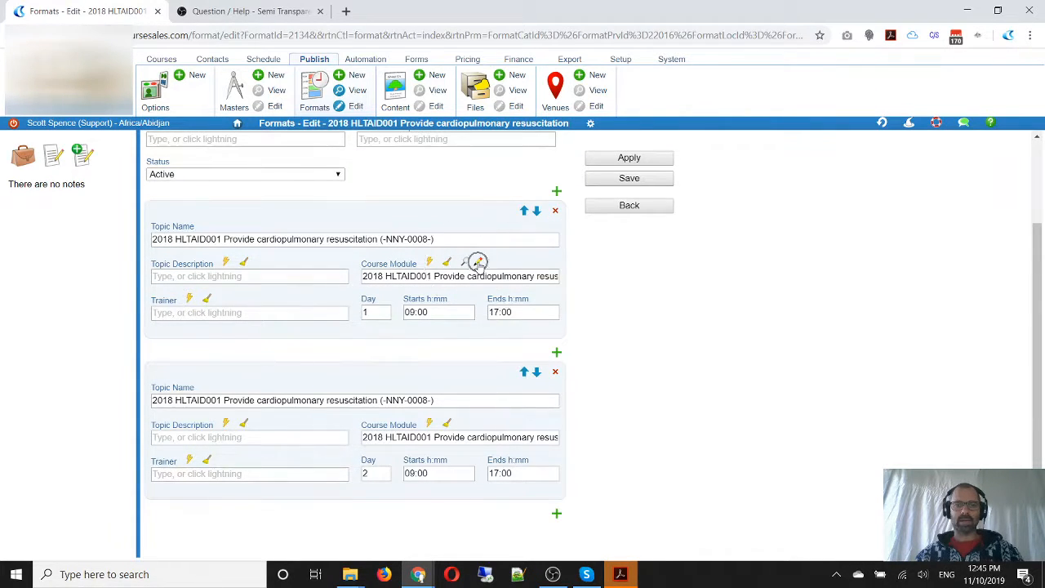
click(479, 263)
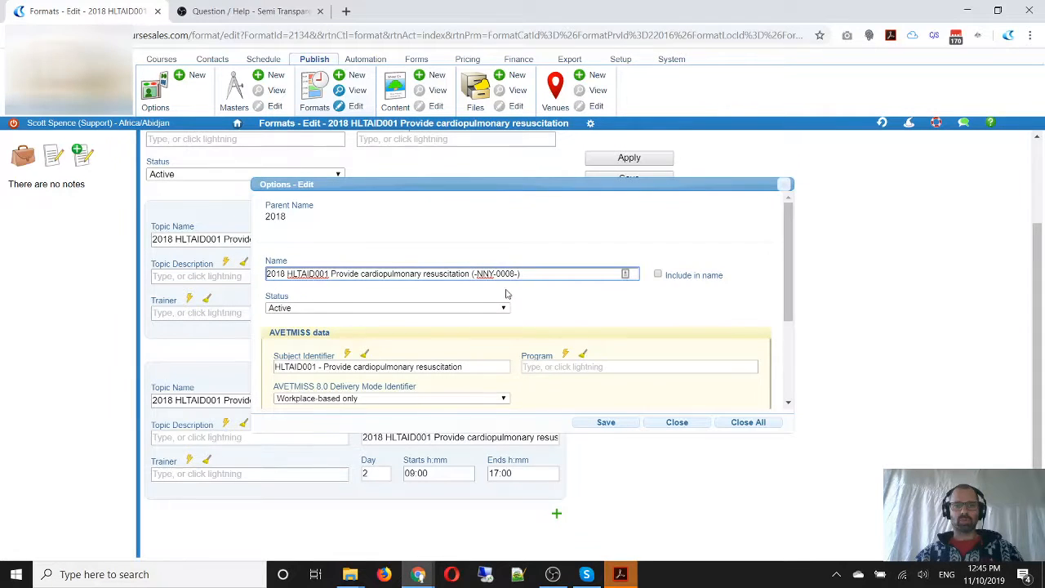
Set the module's AVETMISS 8.0 Delivery Mode Identifier to "Combination of internal and external" and its Subject Flag to "Unit of competency"
scroll(584, 334, down, 2)
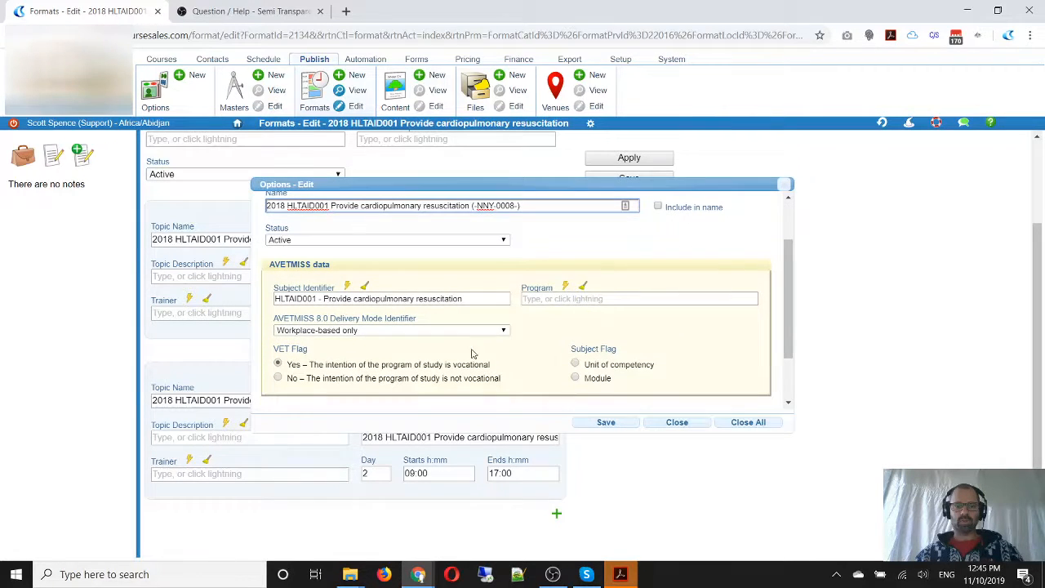
key(ctrl)
click(343, 330)
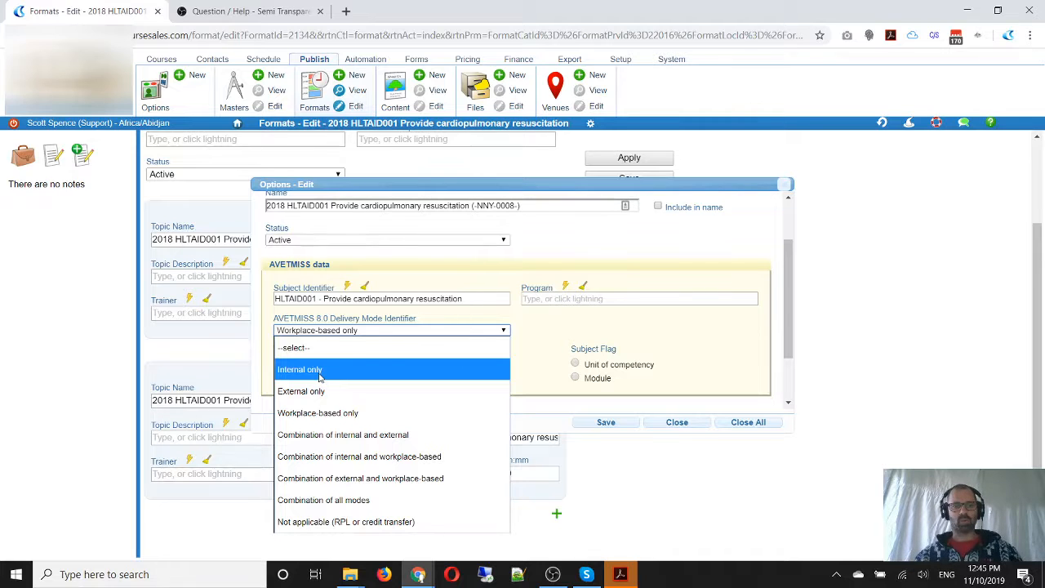
click(353, 439)
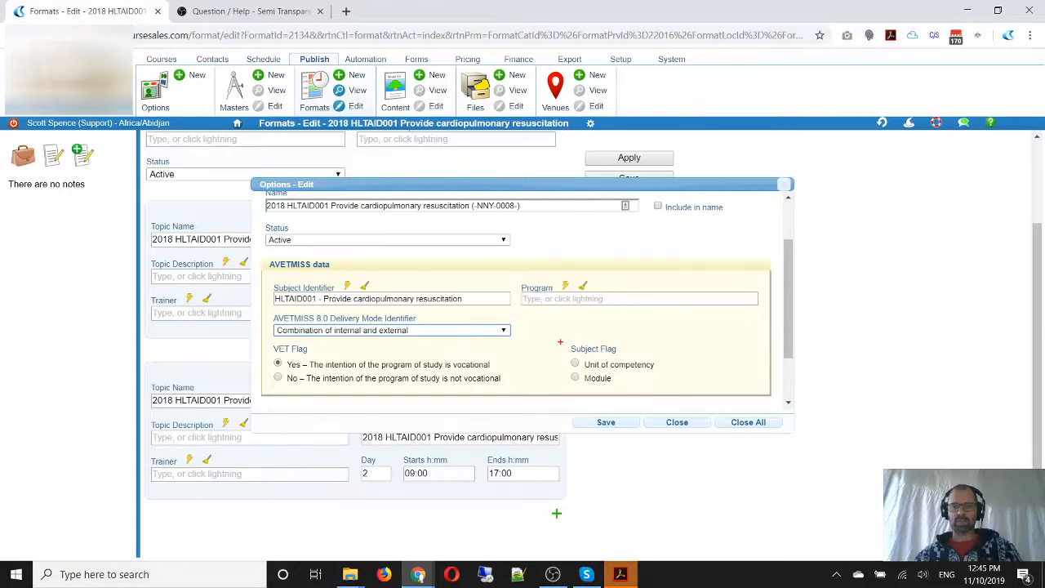
drag(560, 341, 668, 395)
key(Escape)
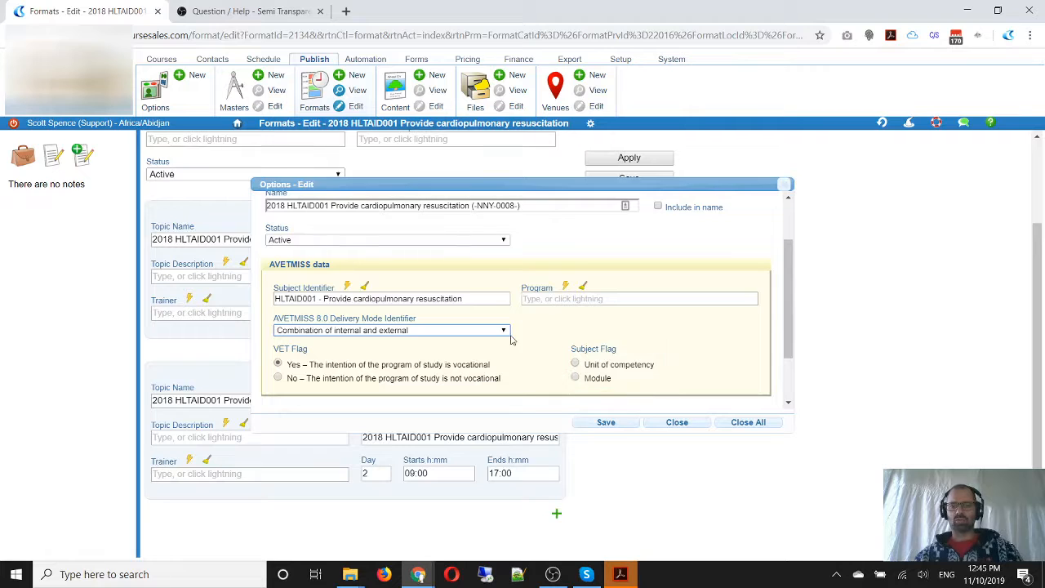
click(574, 366)
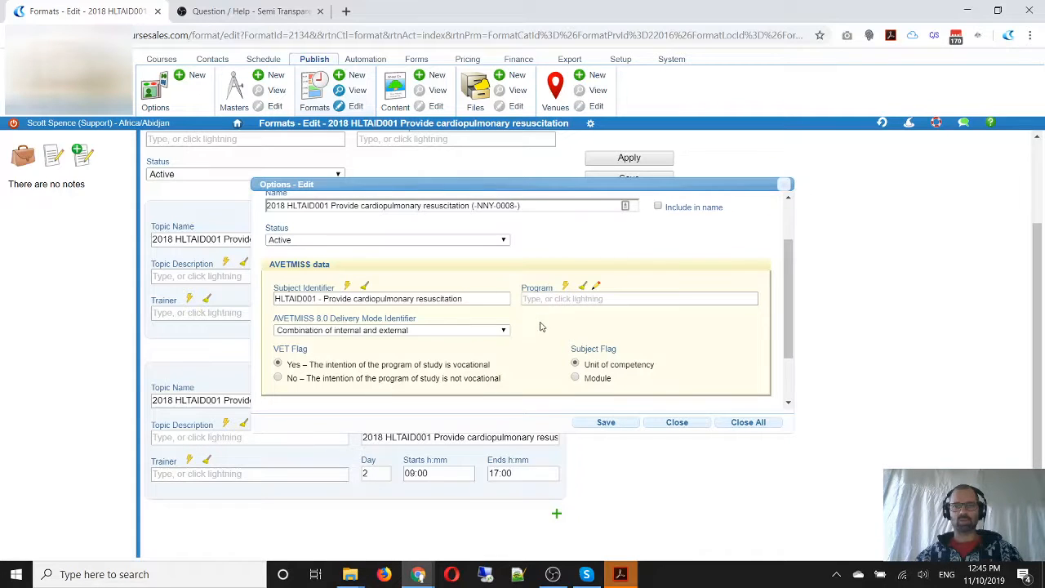
Rename the course module as "HLTAID001 Provide cardiopulmonary resuscitation", removing the year prefix and the bracketed code
click(287, 205)
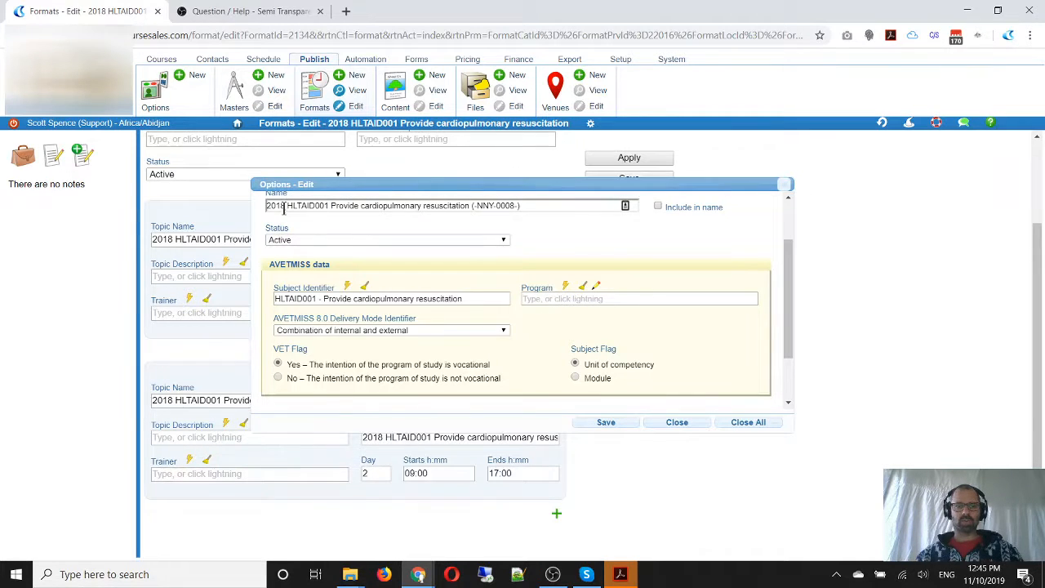
drag(287, 206, 267, 207)
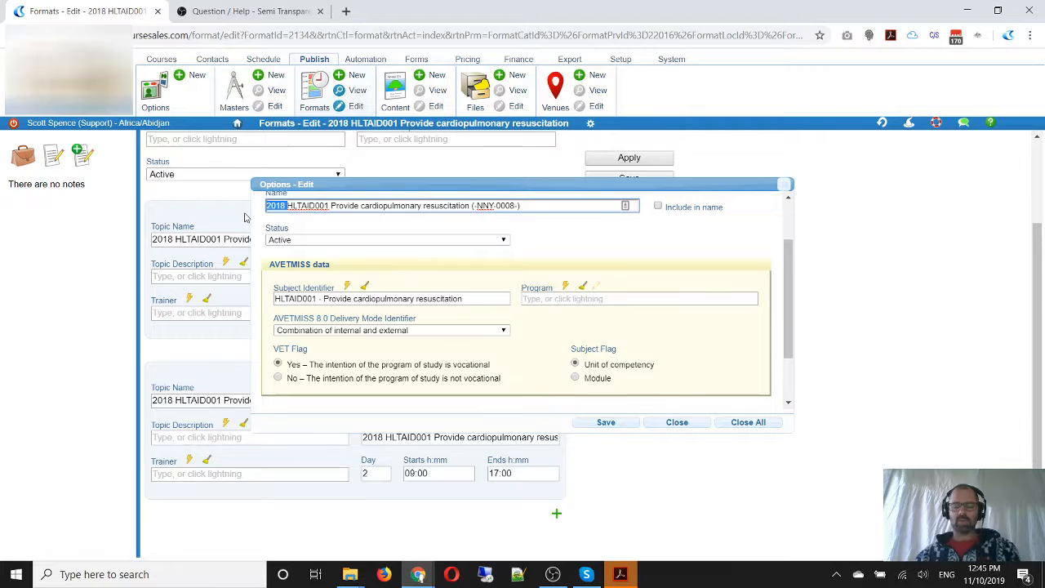
key(BackSpace)
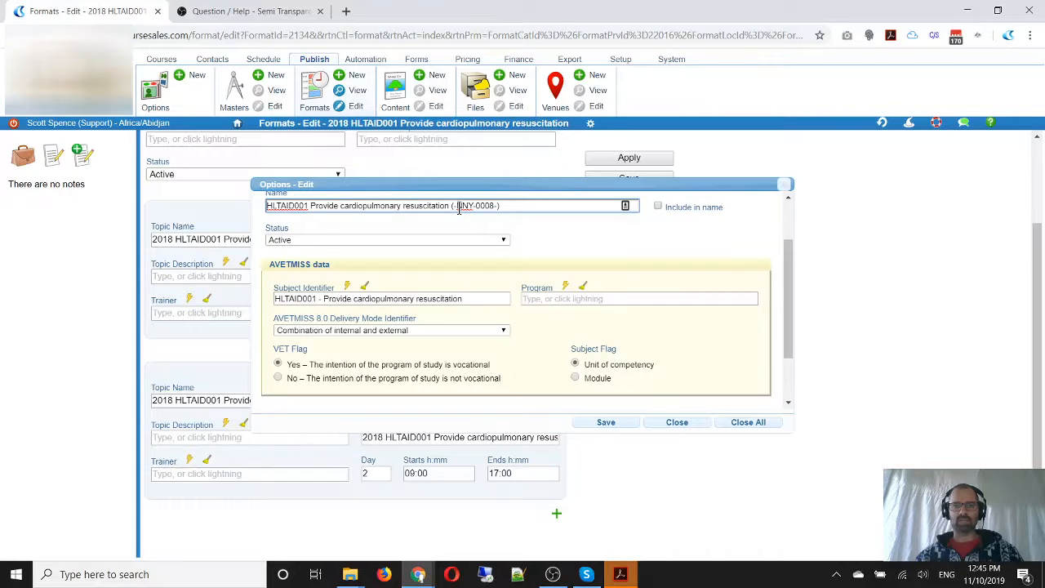
mouse_move(458, 207)
mouse_down()
mouse_move(498, 206)
mouse_move(447, 218)
mouse_up()
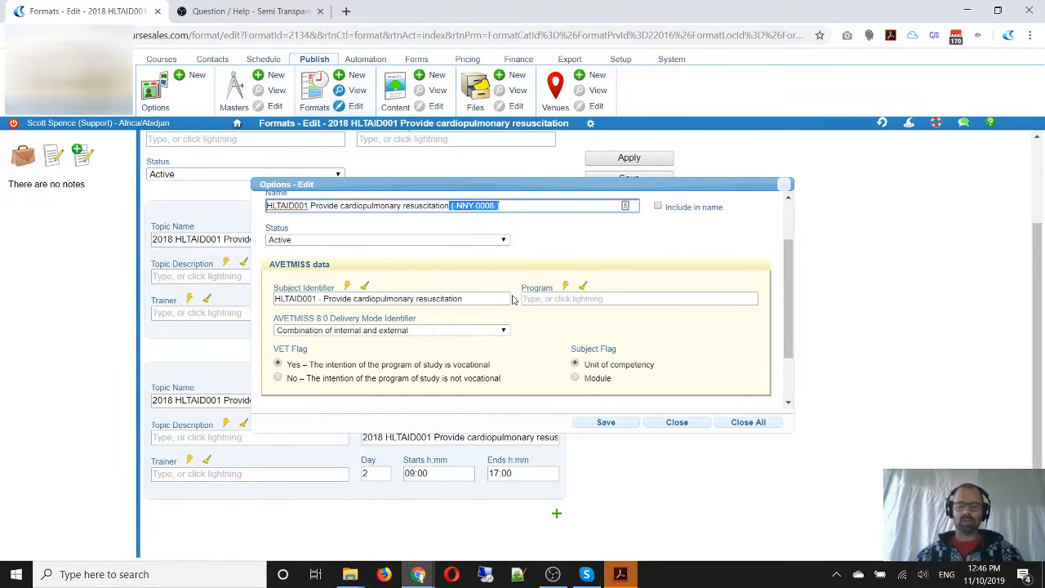
key(BackSpace)
scroll(614, 328, down, 2)
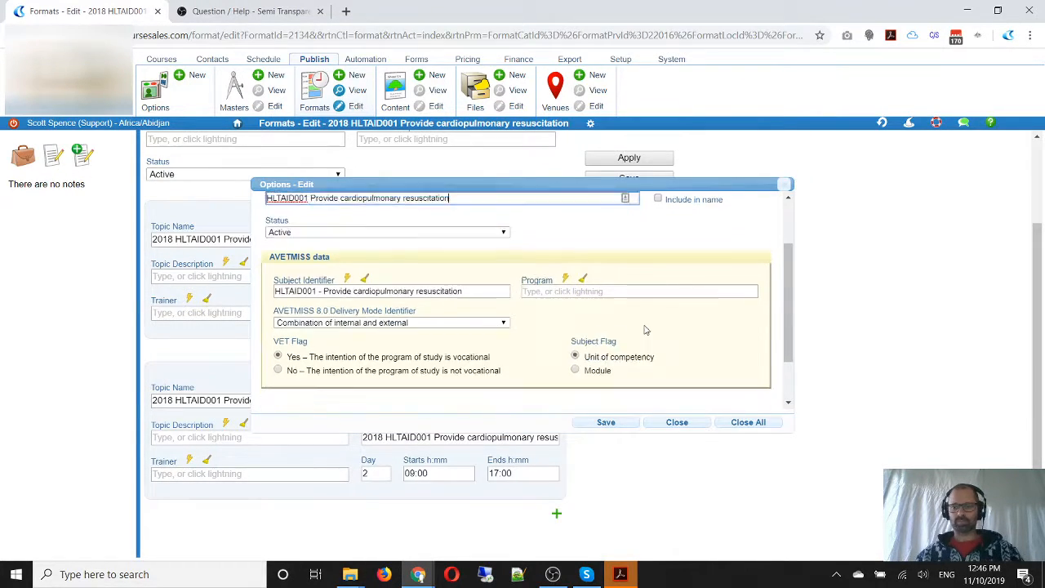
Save the course module and delete the format's second topic, scheduled for day 2
click(606, 423)
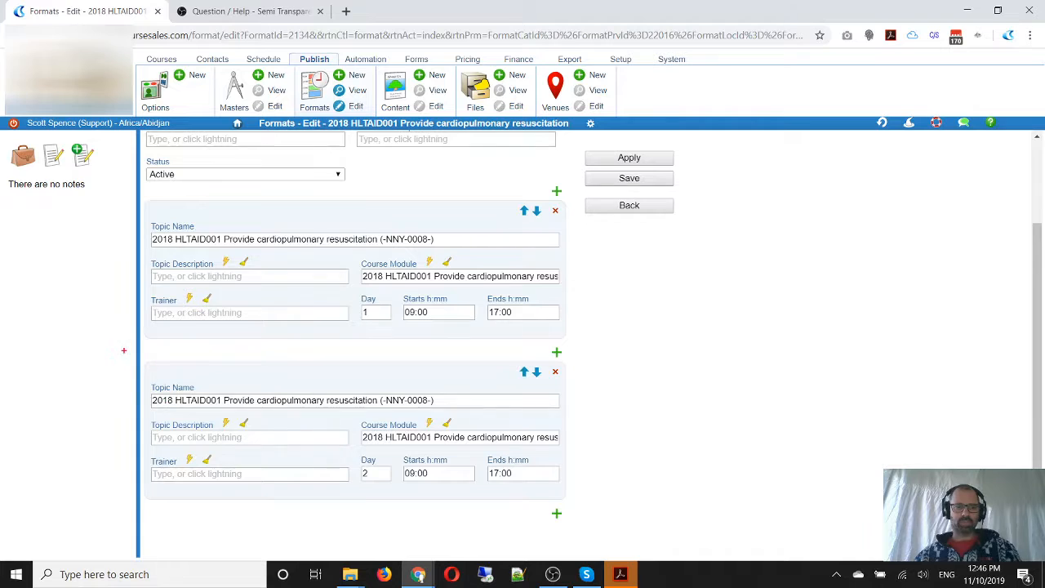
mouse_move(123, 351)
mouse_down()
mouse_move(394, 498)
mouse_move(611, 527)
mouse_up()
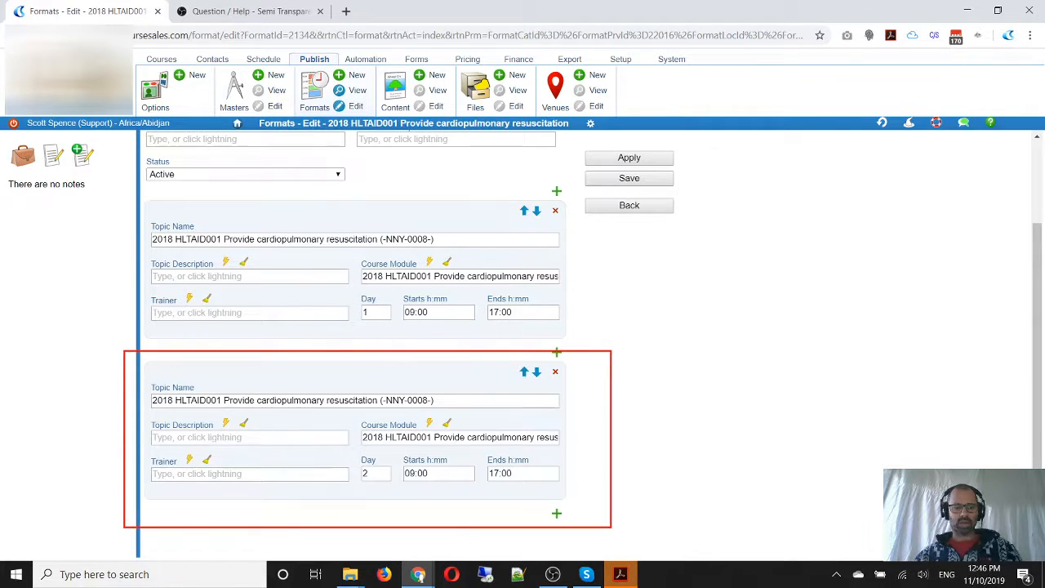
key(Escape)
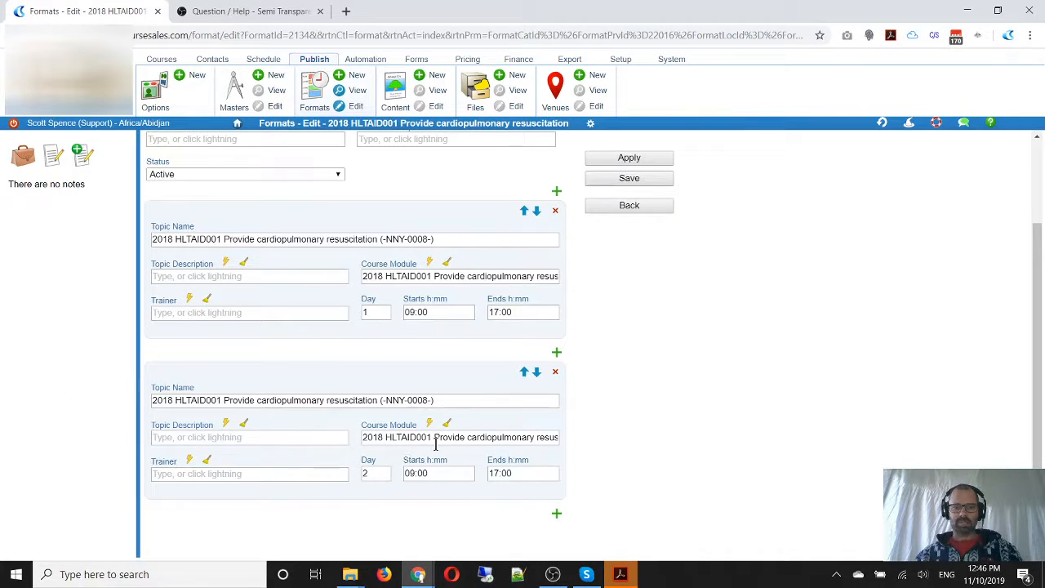
mouse_move(438, 440)
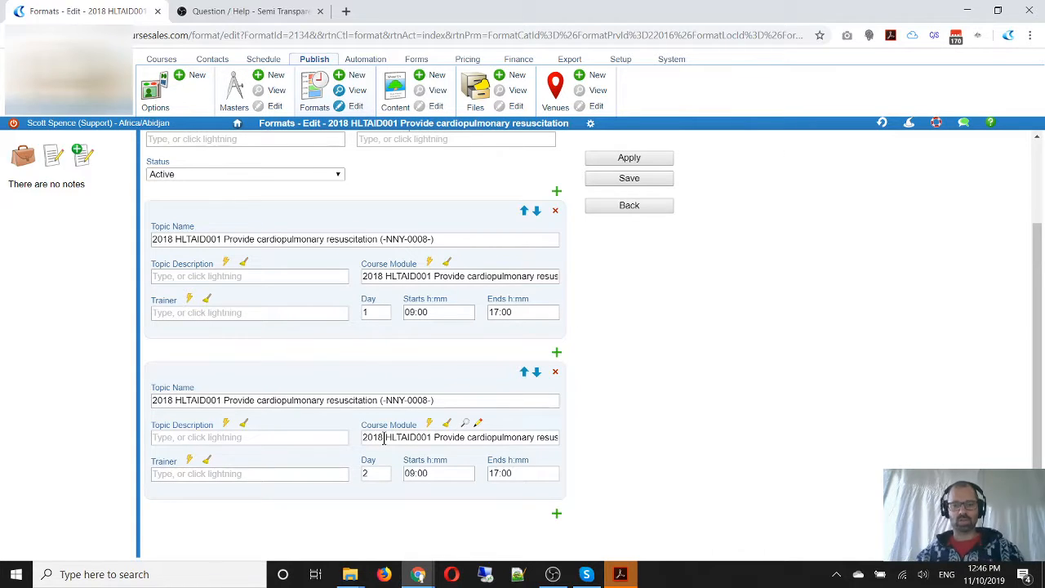
click(558, 373)
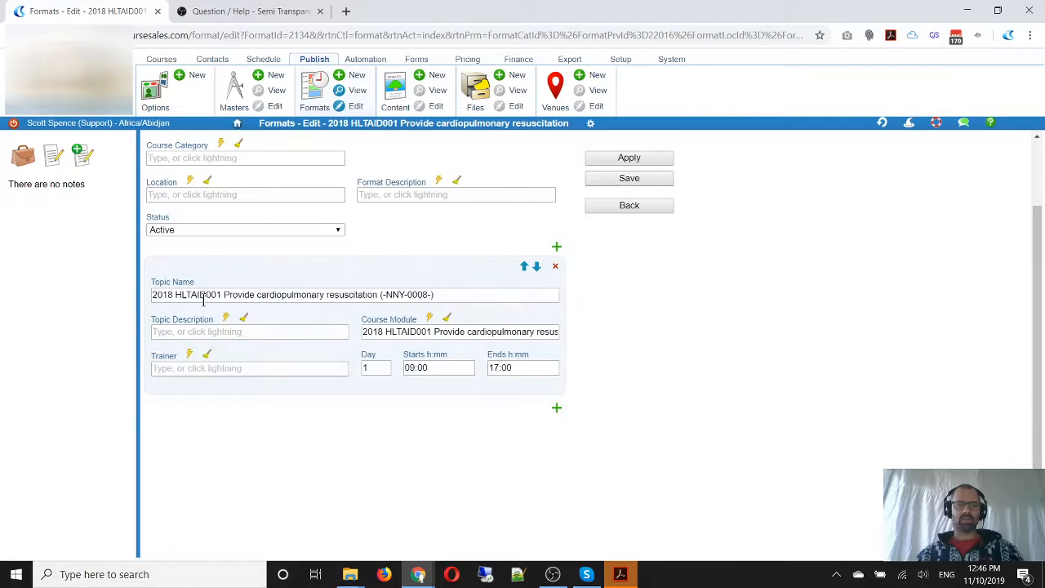
Rename the remaining topic as "Training: HLTAID001 Provide cardiopulmonary resuscitation", removing the year prefix and the bracketed code
drag(177, 295, 90, 288)
key(Delete)
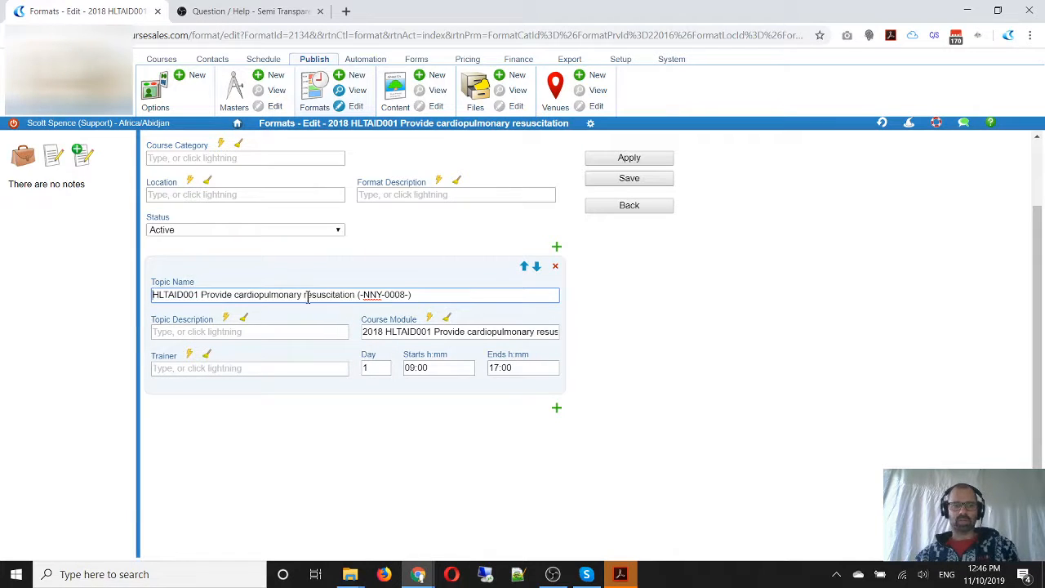
drag(416, 297, 352, 296)
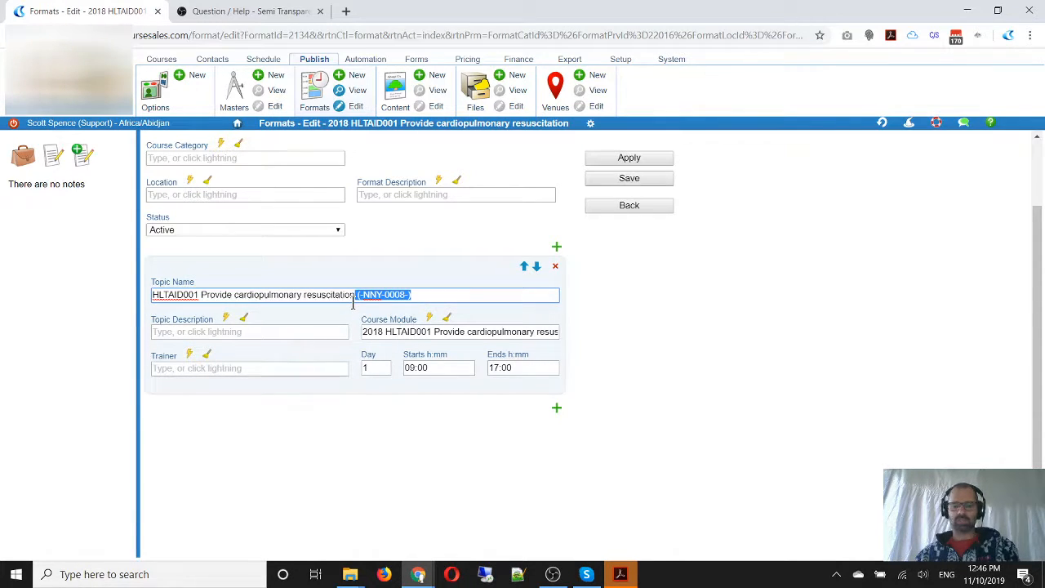
key(Delete)
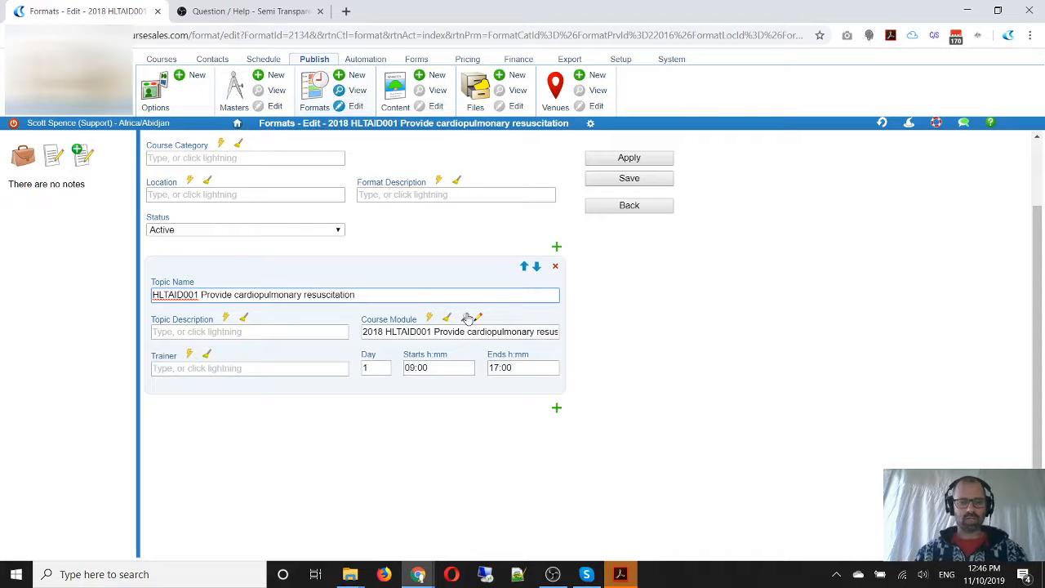
text(Training)
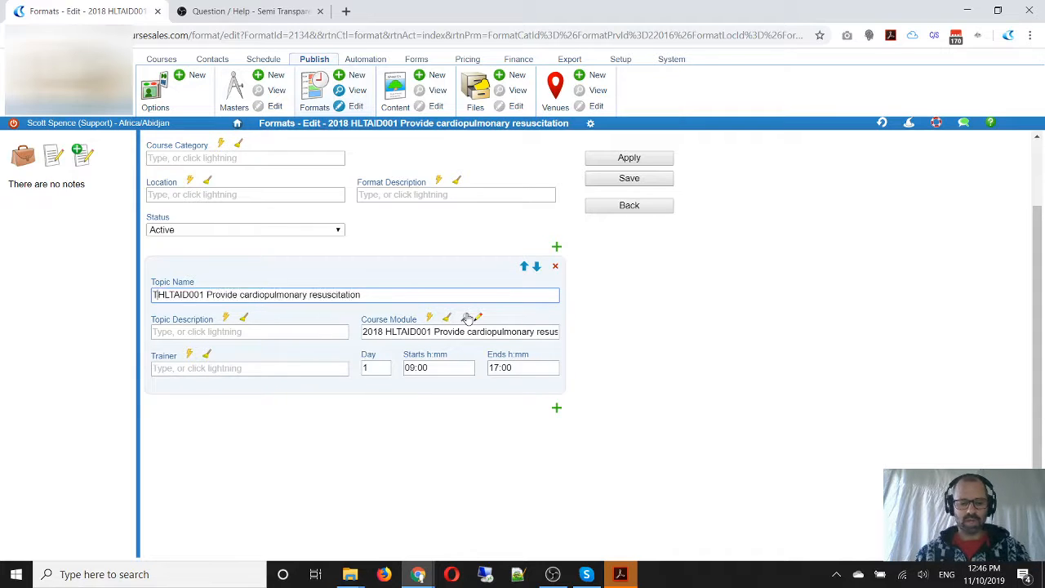
text(:)
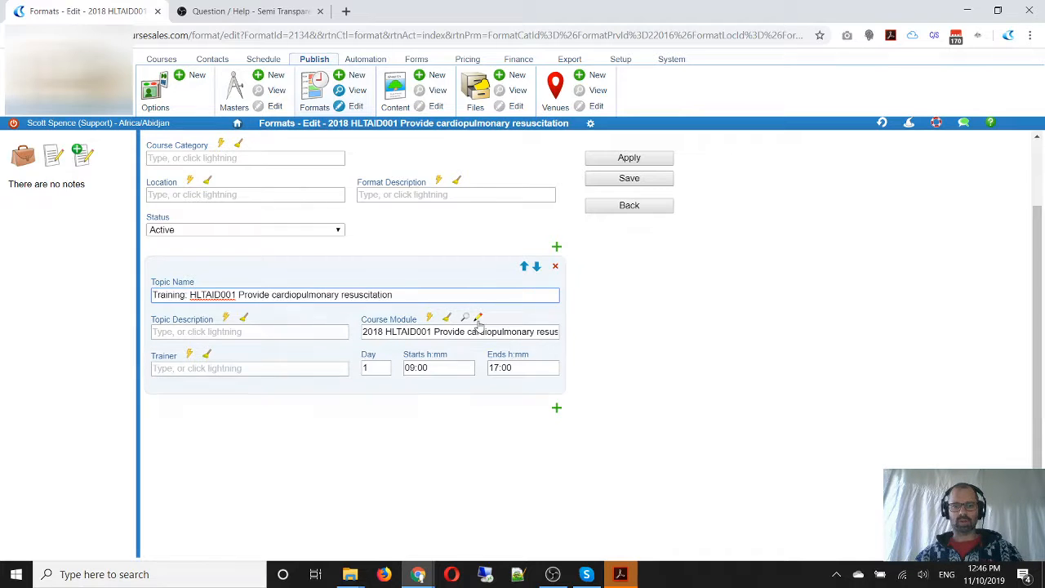
Open the topic's course module, prefix its name with "Training:", review its AVETMISS data and save it
click(478, 316)
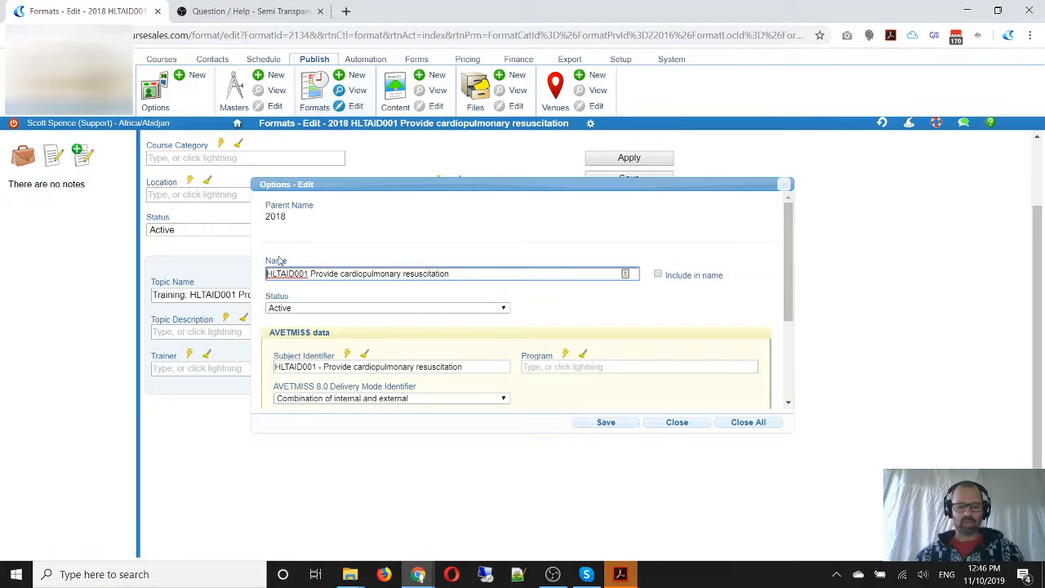
text(Training:)
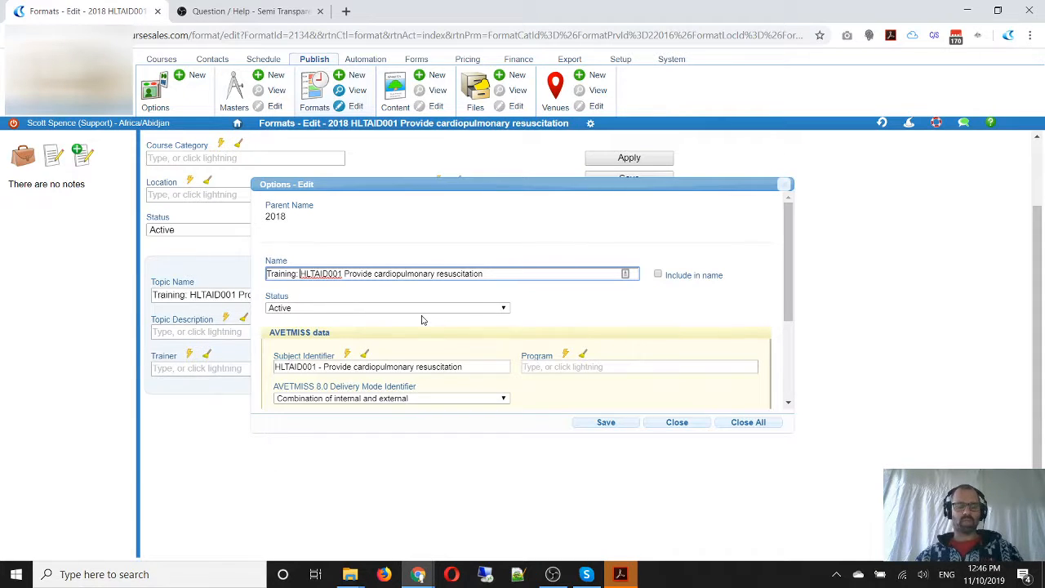
scroll(562, 331, down, 2)
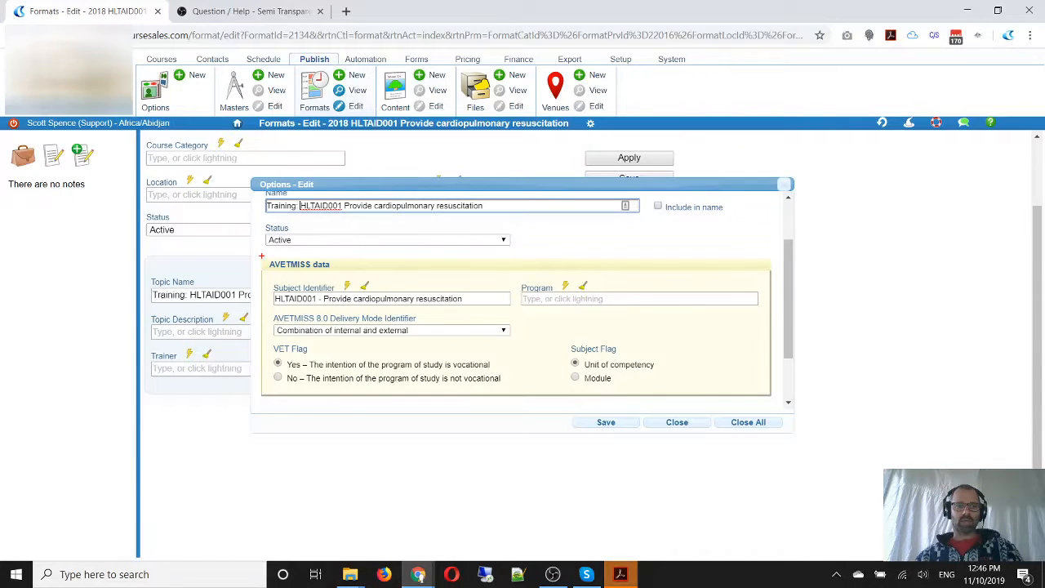
mouse_move(258, 256)
mouse_down()
mouse_move(307, 365)
mouse_move(816, 415)
mouse_move(775, 405)
mouse_up()
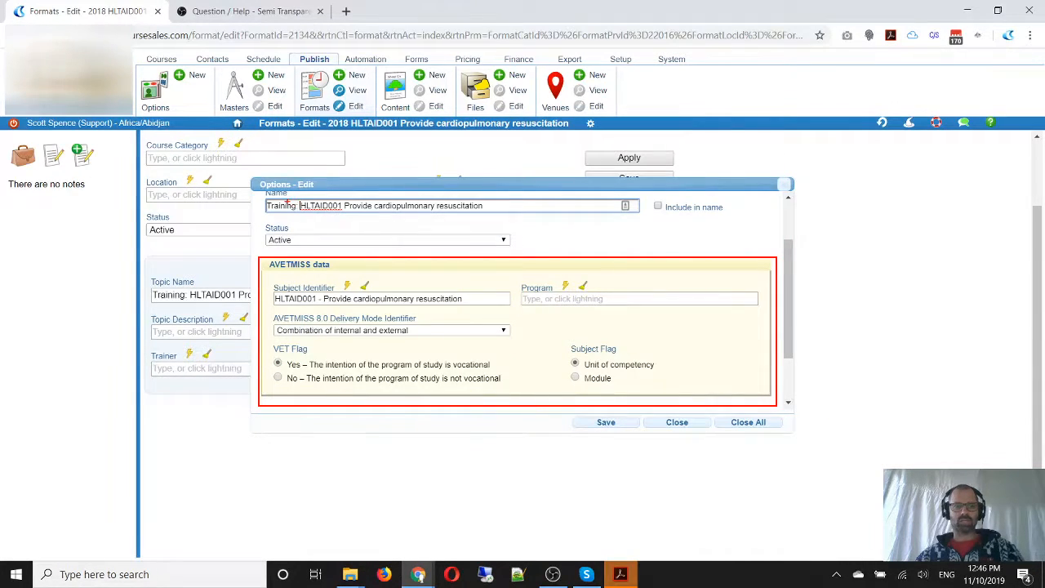
mouse_move(261, 193)
mouse_down()
mouse_move(303, 217)
mouse_move(505, 216)
mouse_up()
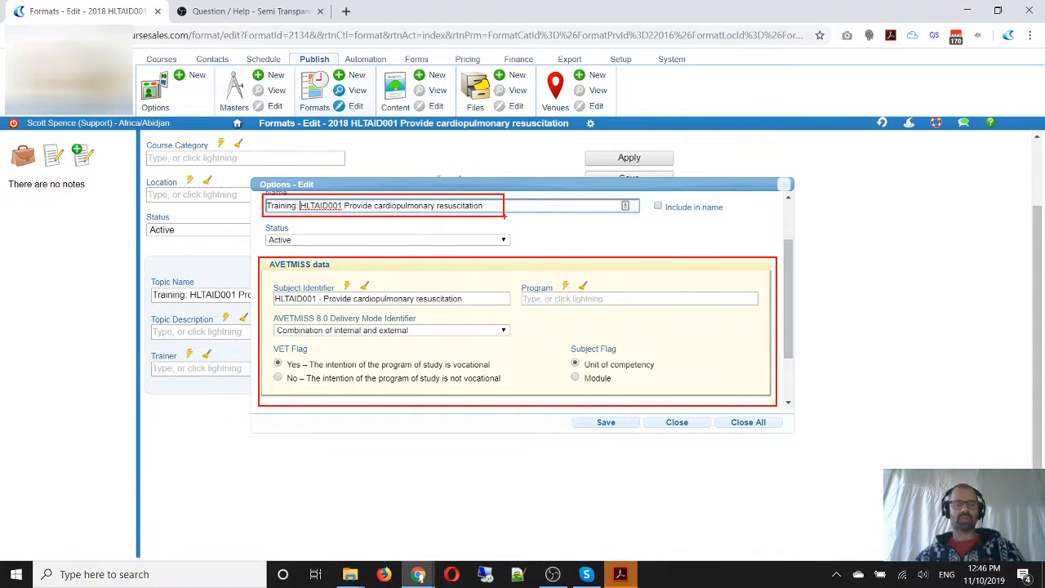
key(Escape)
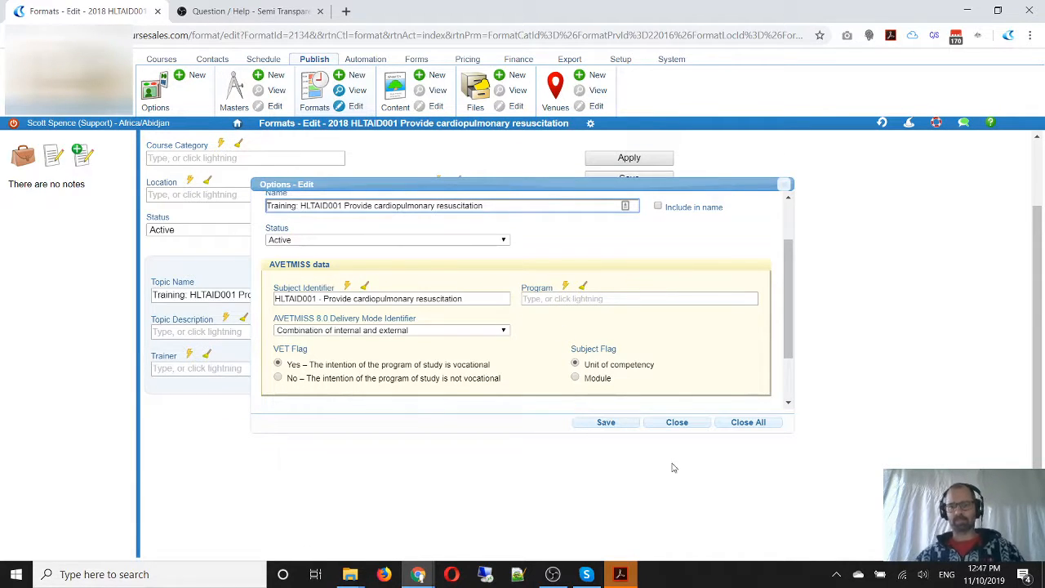
click(608, 422)
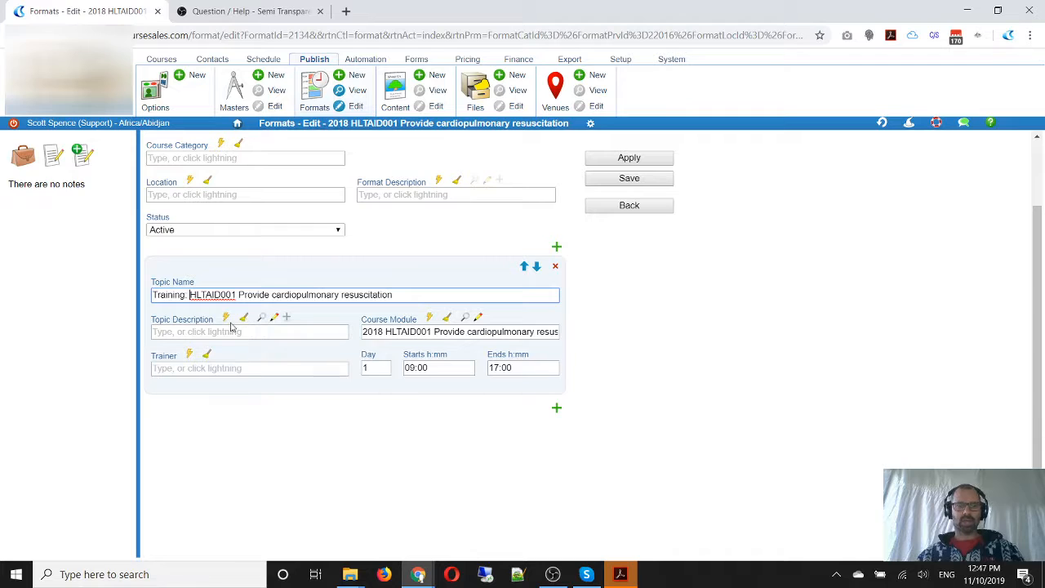
Save the format and filter the formats list by the course category "2018 HLTAID001 Provide cardiopulmonary resuscitation"
click(639, 180)
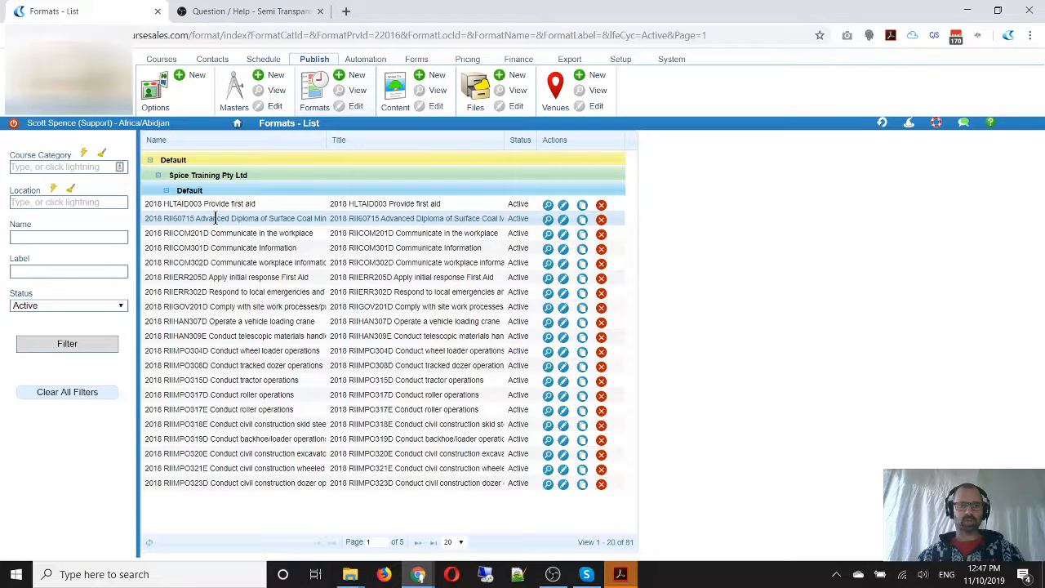
click(53, 166)
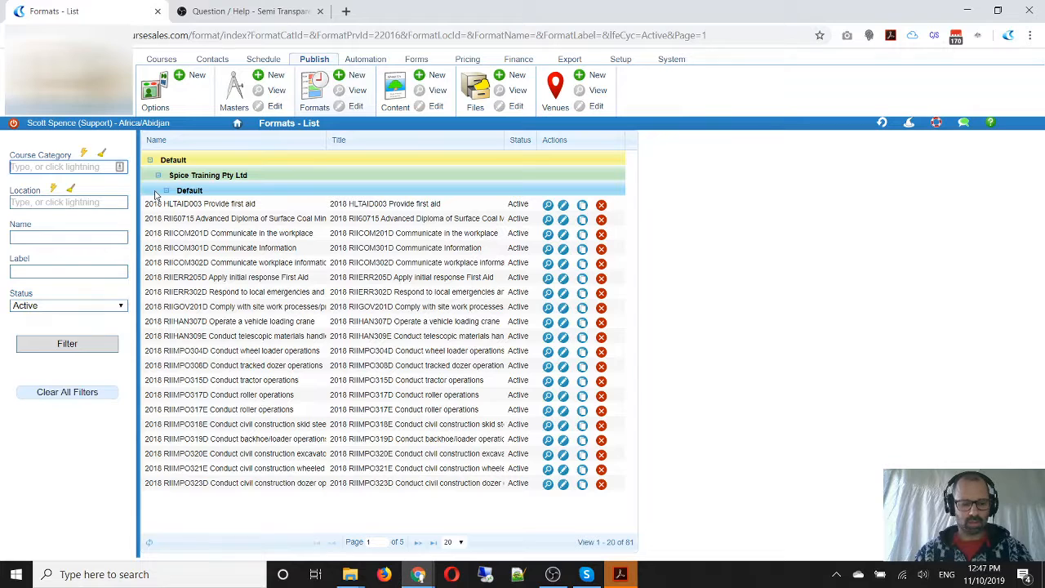
text(pro)
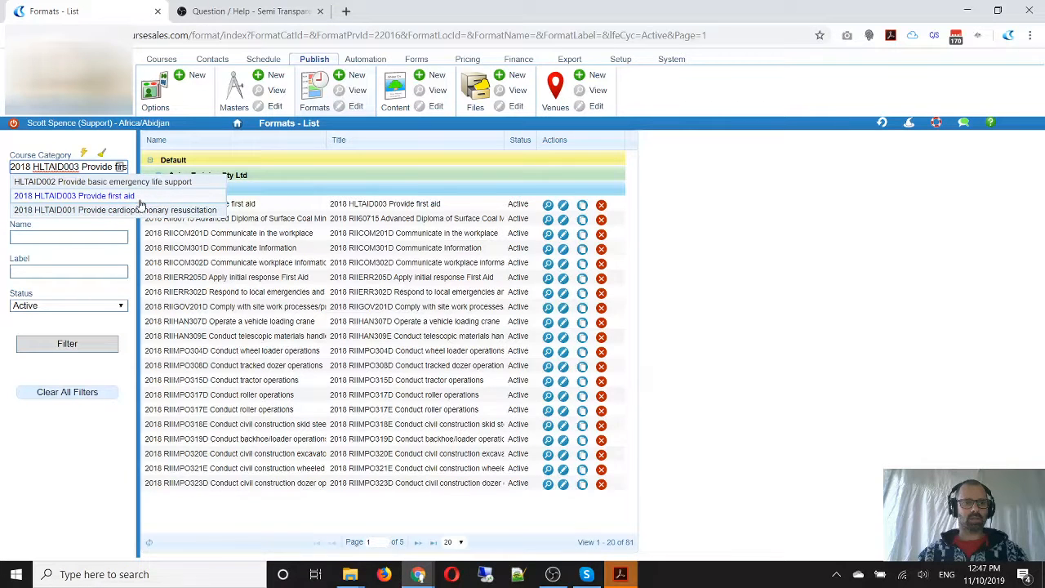
click(152, 214)
click(69, 342)
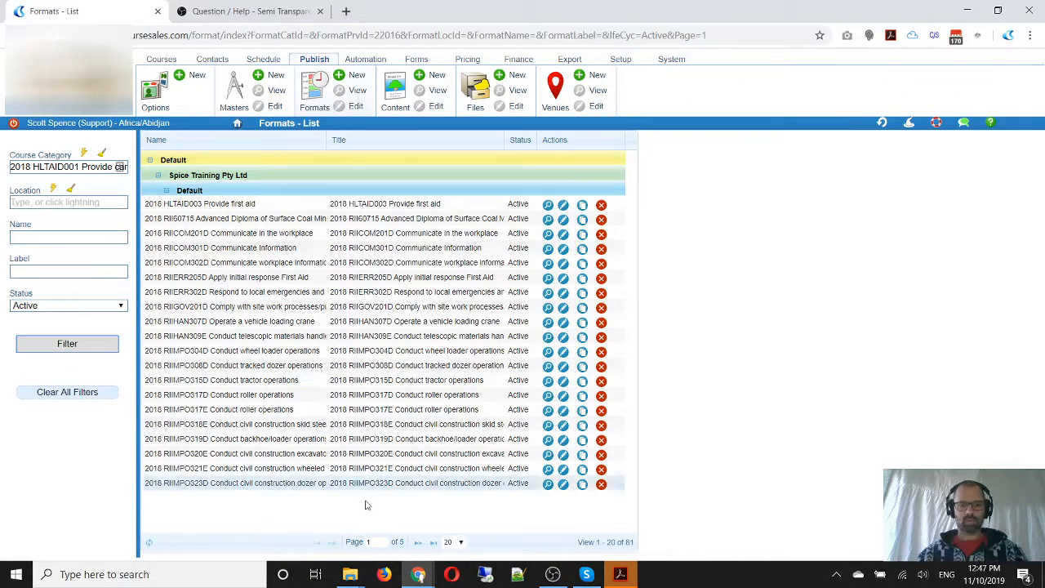
Page through the formats list to look for the renamed HLTAID001 format
click(418, 543)
click(417, 543)
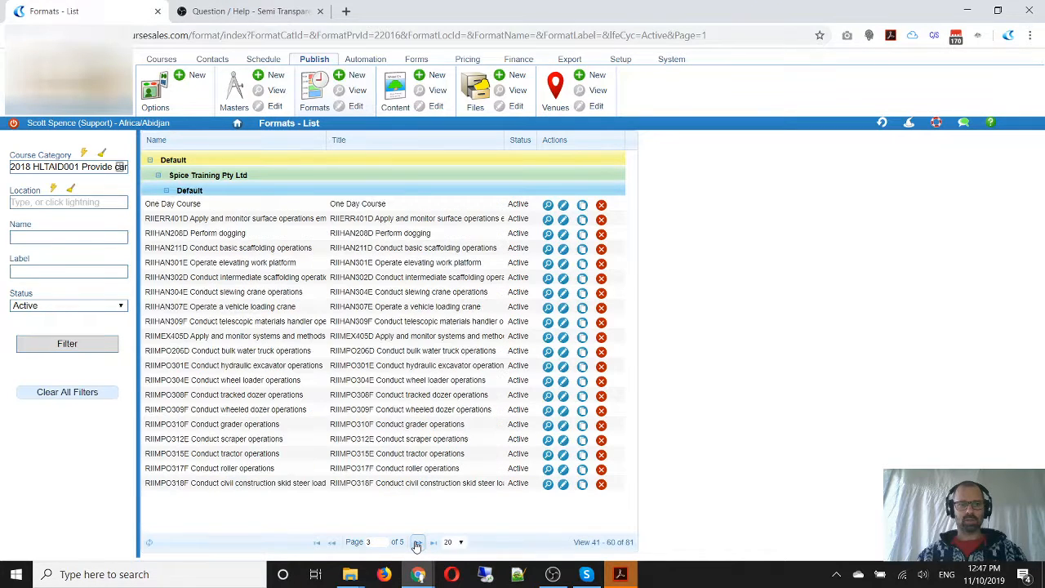
click(418, 543)
click(417, 543)
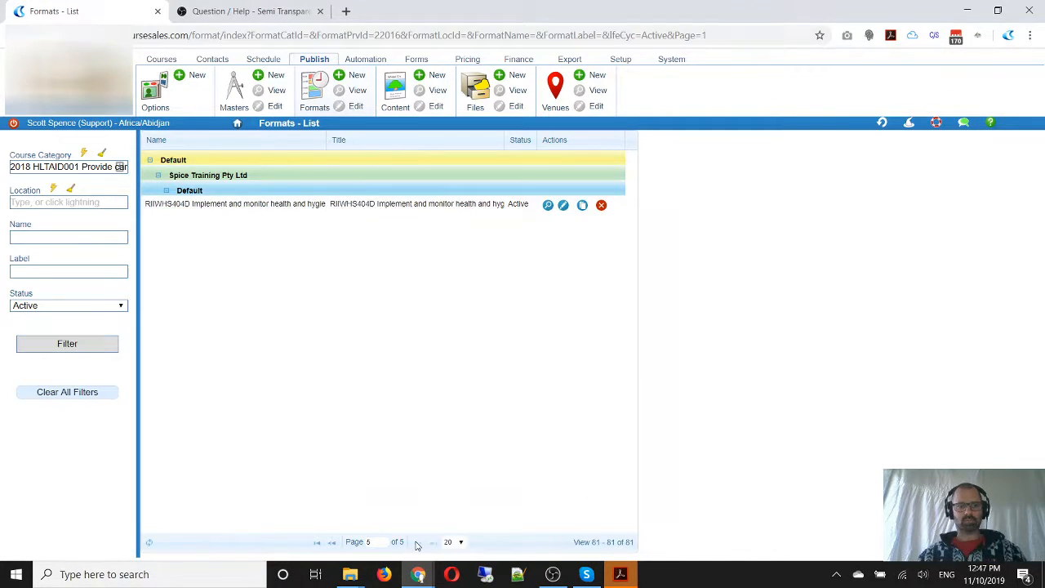
click(331, 543)
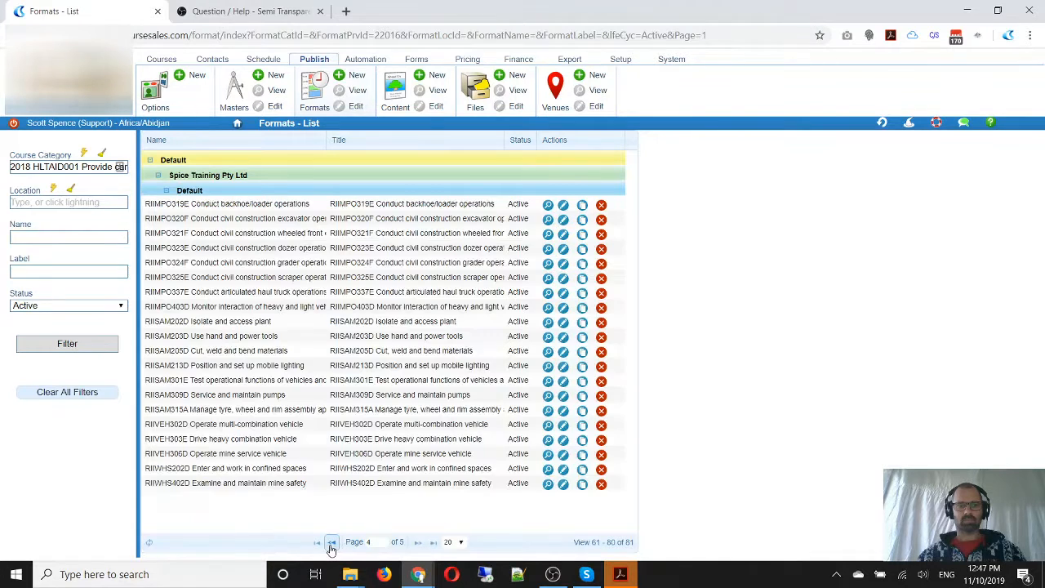
Filter the formats by the label "Provide", open the HLTAID001 format to check its topic and course module, and save it
click(23, 273)
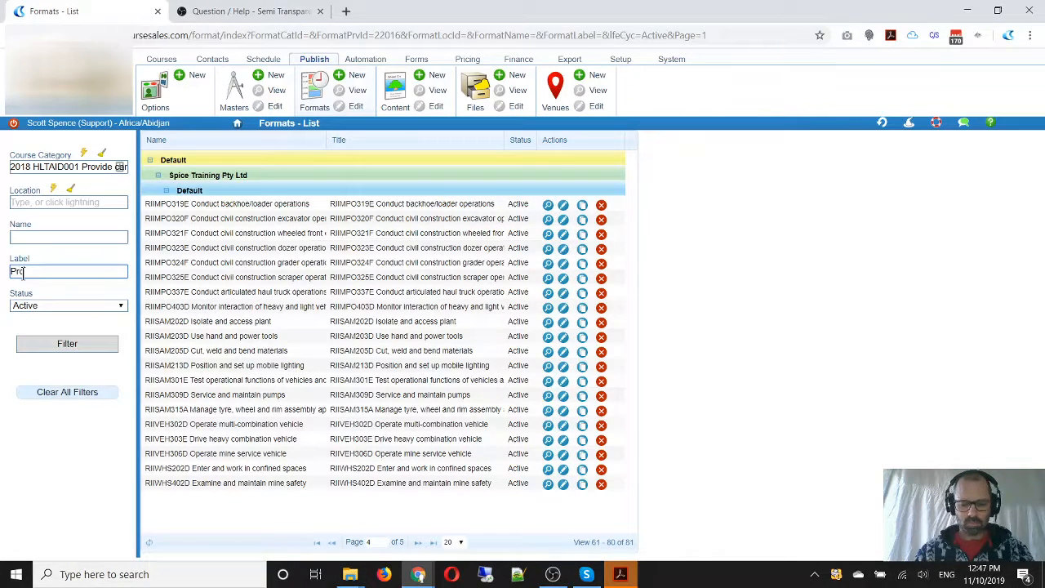
text(Provide)
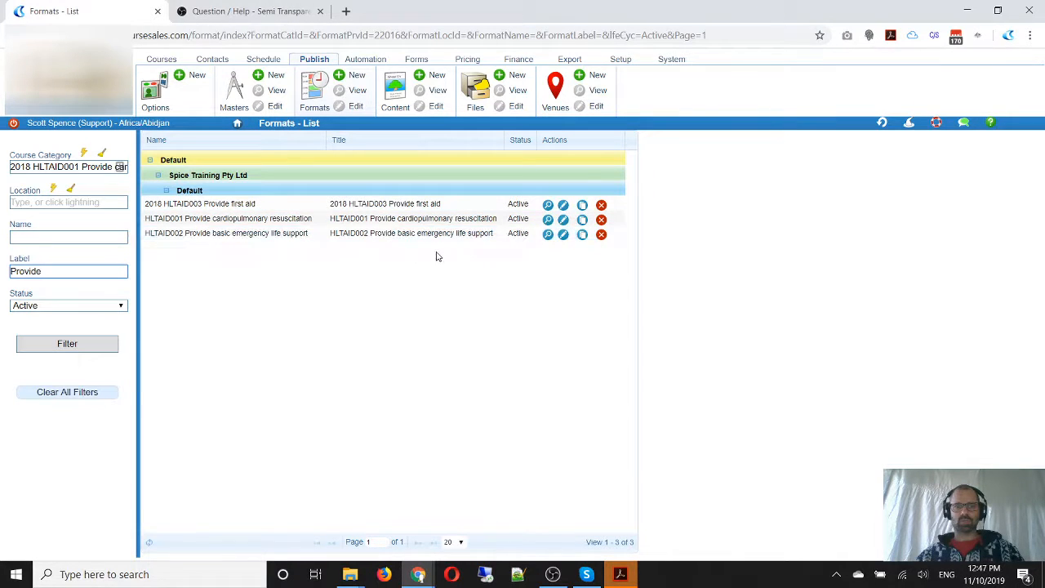
click(563, 219)
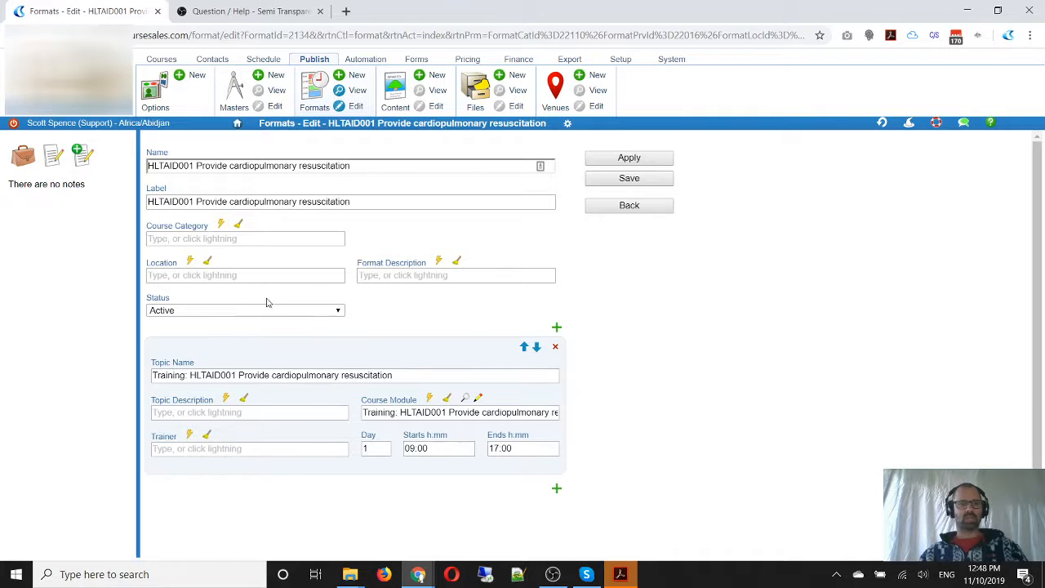
click(636, 181)
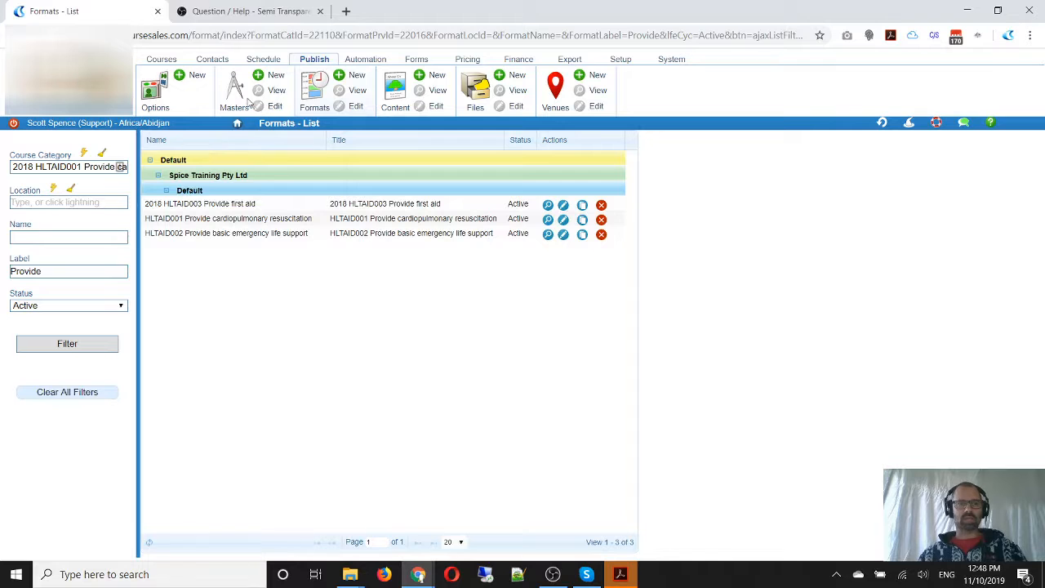
Open the 2018 HLTAID003 Provide first aid format from the unfiltered formats list and delete its day 2 topic
click(315, 95)
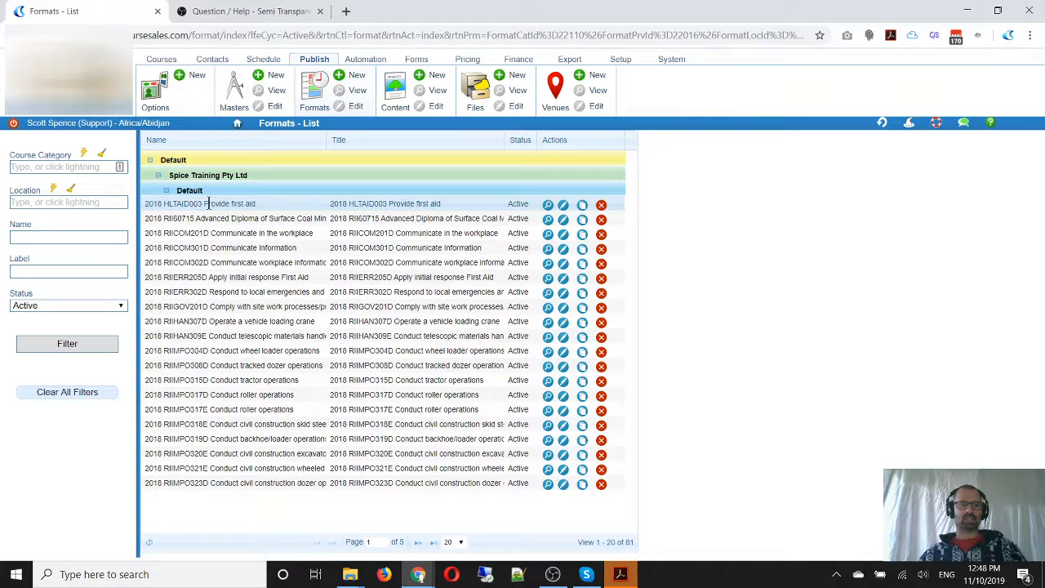
click(563, 205)
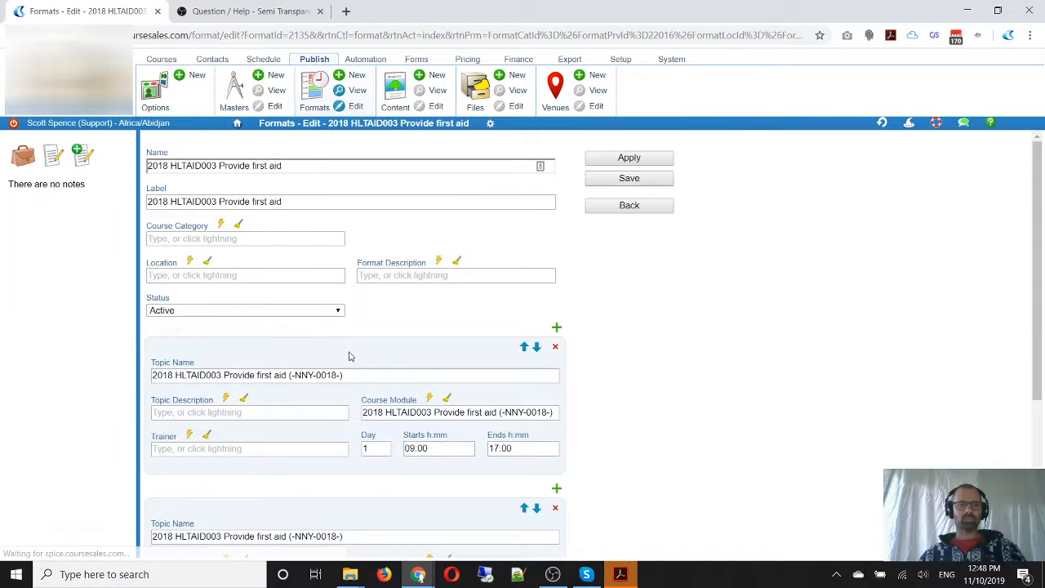
scroll(692, 382, down, 3)
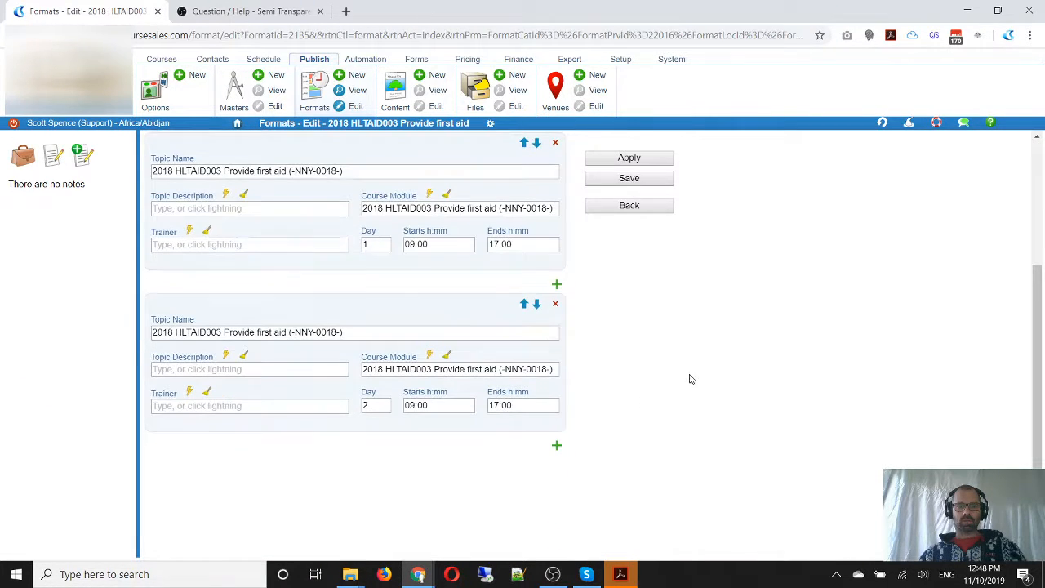
mouse_move(339, 195)
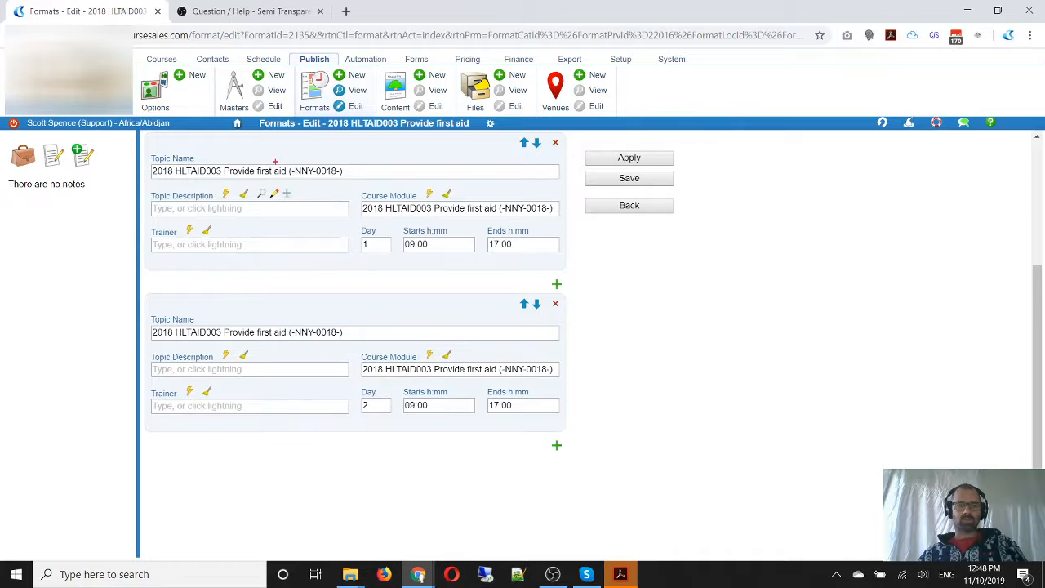
drag(291, 165, 316, 178)
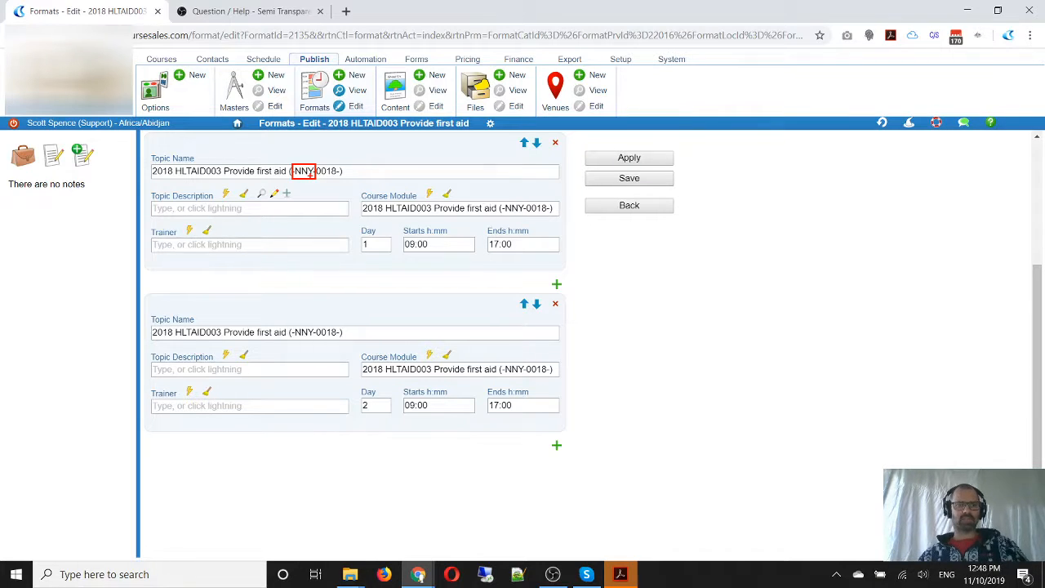
key(Escape)
scroll(349, 298, up, 1)
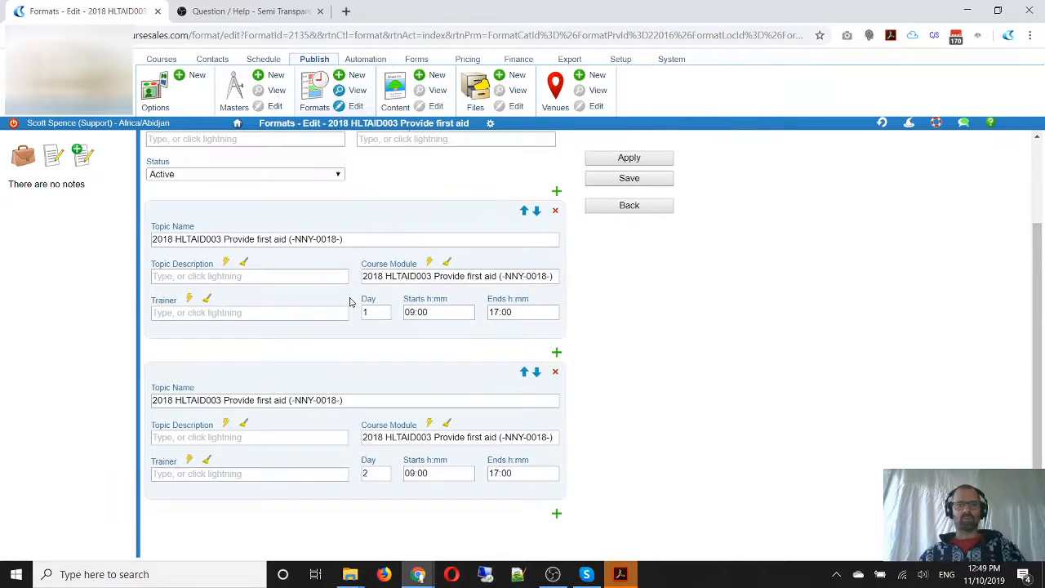
click(555, 373)
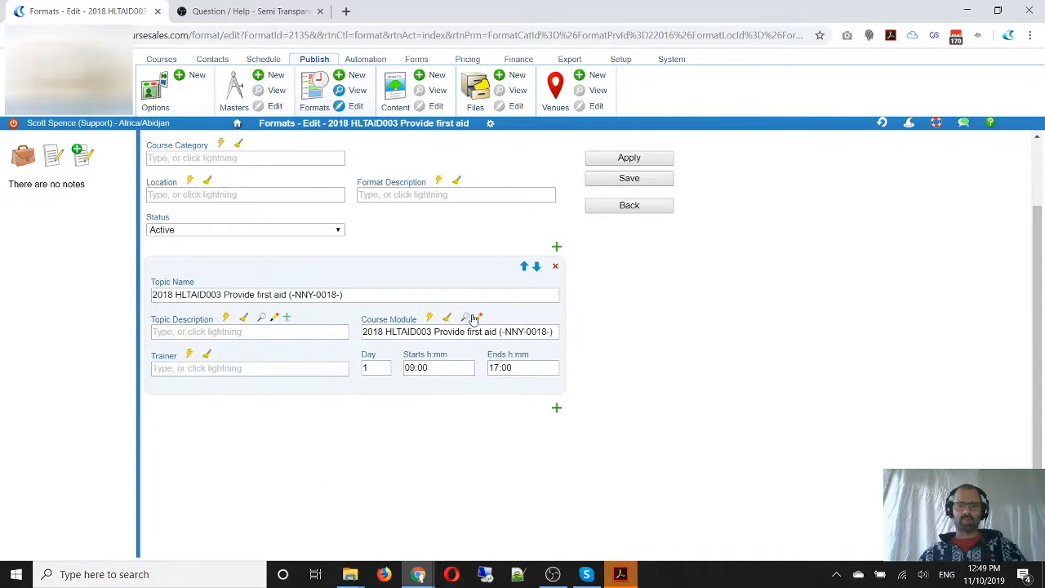
Open the topic's course module for editing and shorten its name to "HLTAID003 Provide first aid"
click(479, 318)
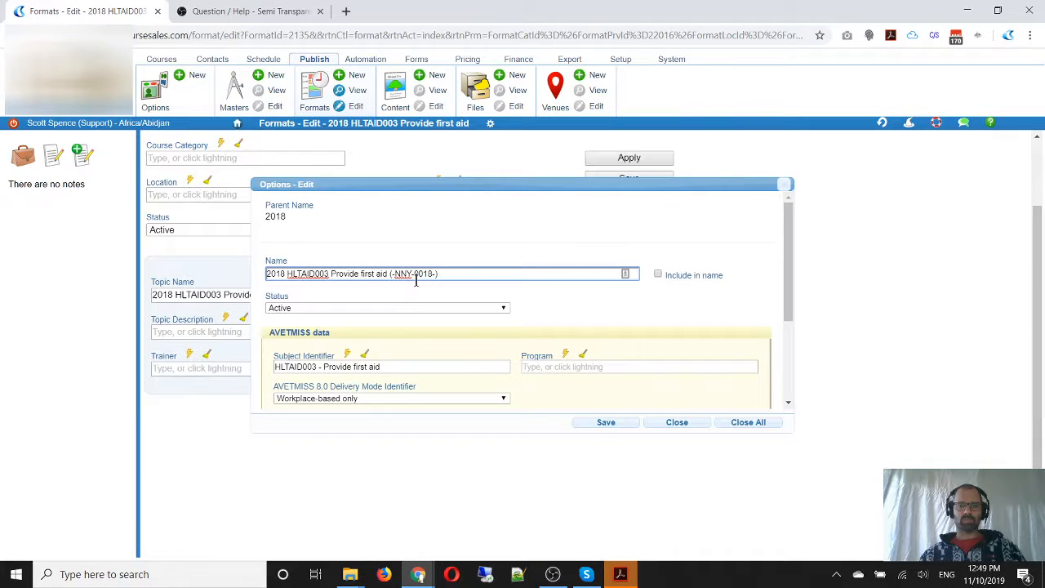
drag(439, 274, 387, 276)
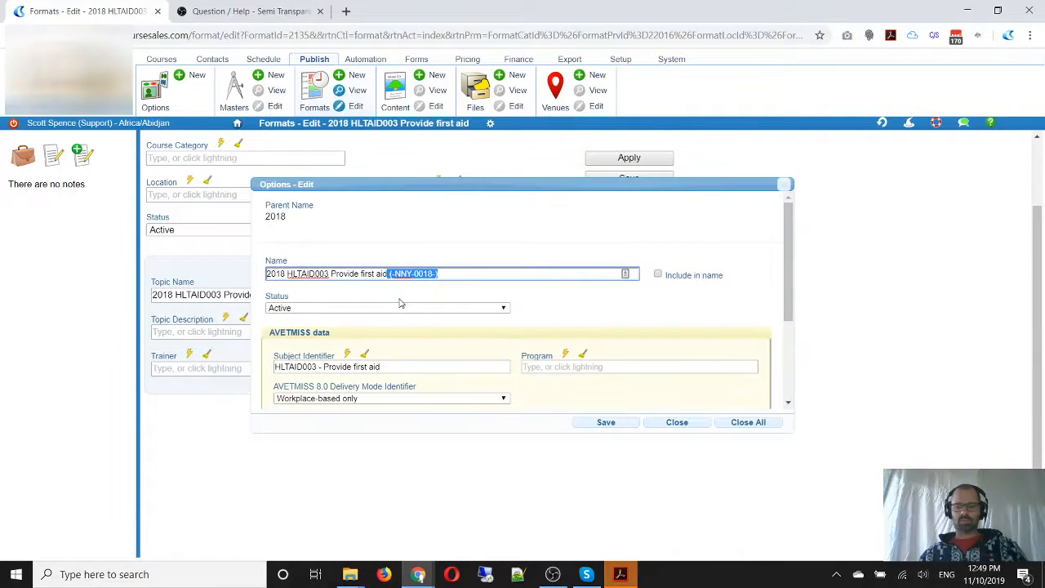
key(BackSpace)
drag(285, 273, 238, 278)
key(BackSpace)
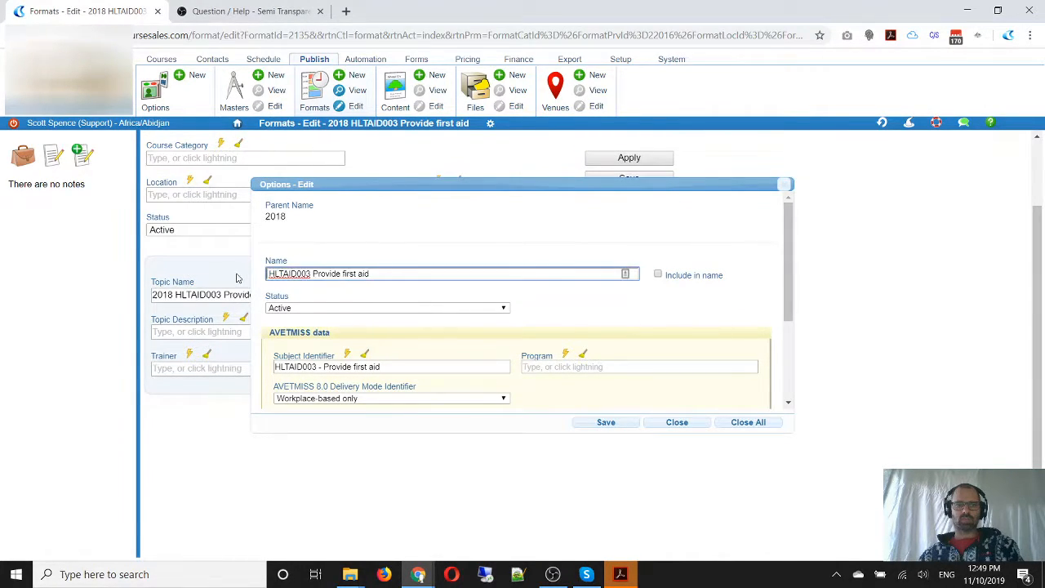
Set the module's subject flag to Unit of competency and delivery mode to Combination of internal and external, and save the module
scroll(469, 240, down, 3)
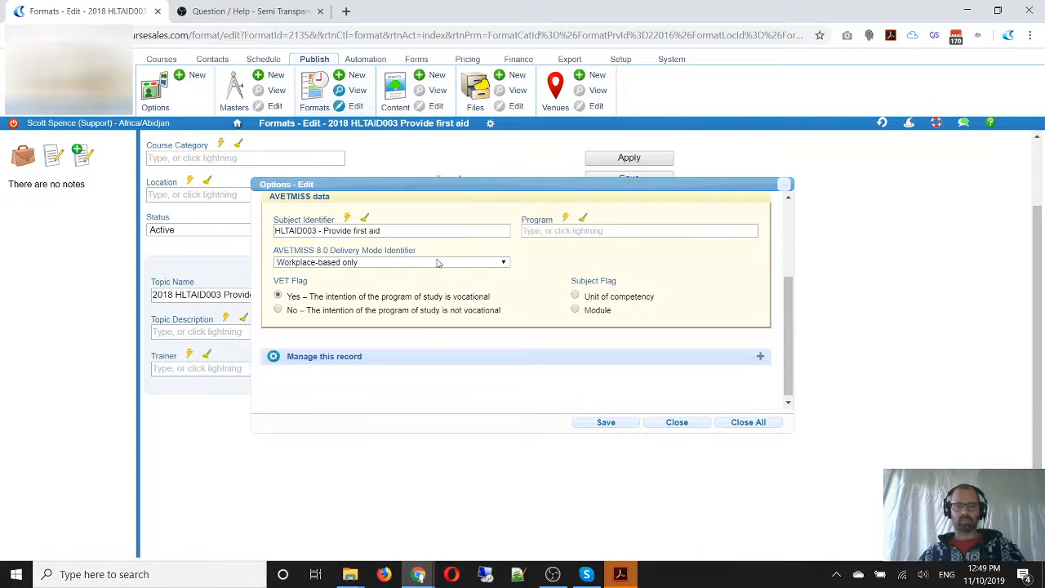
click(575, 296)
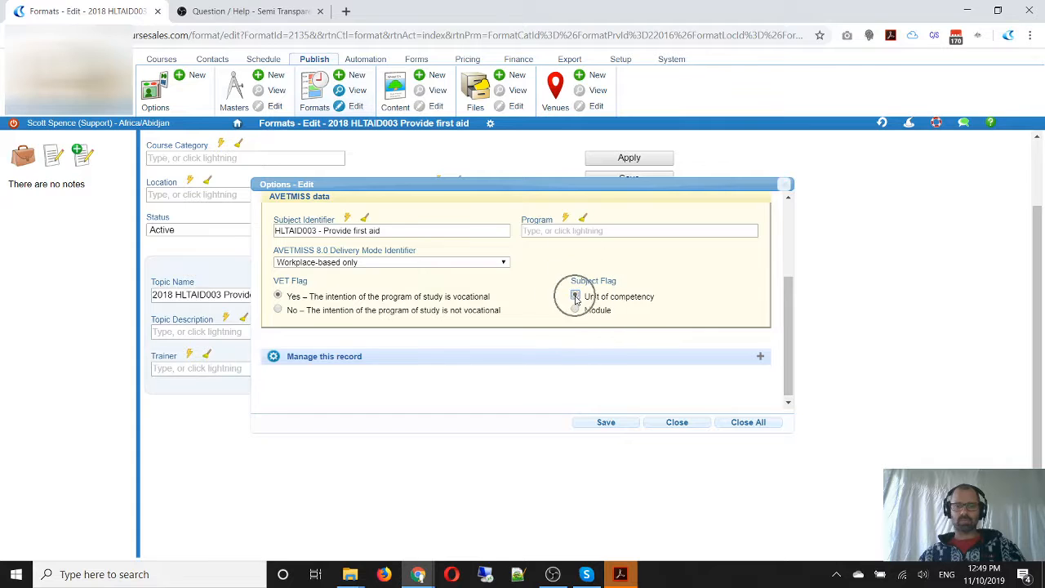
click(347, 262)
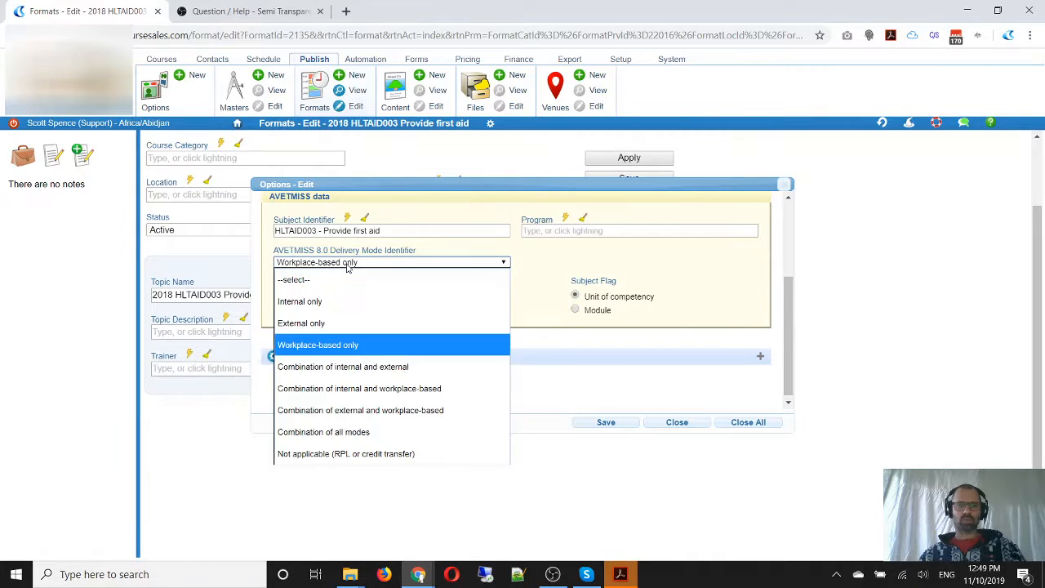
click(342, 369)
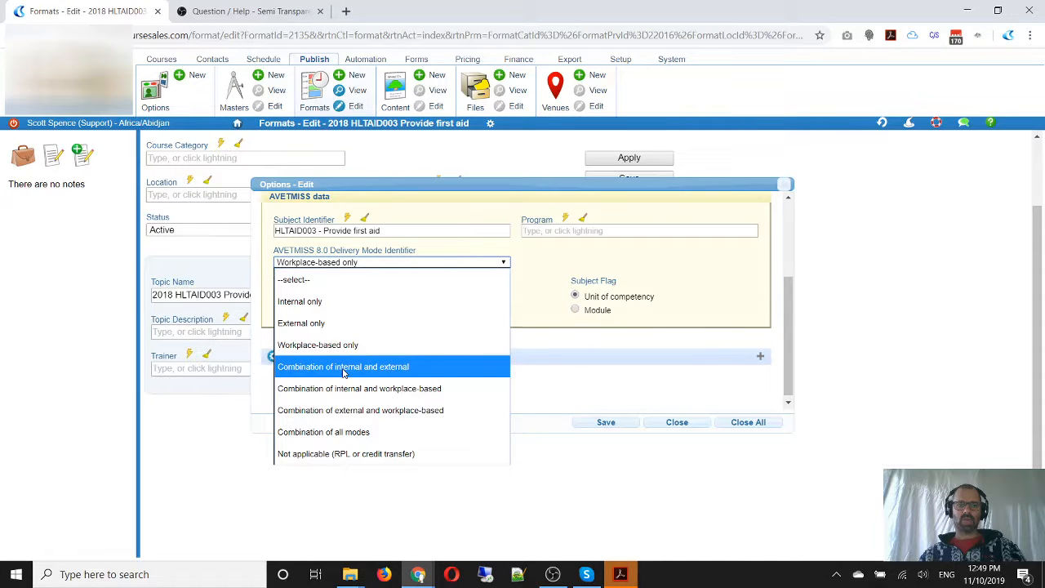
click(608, 426)
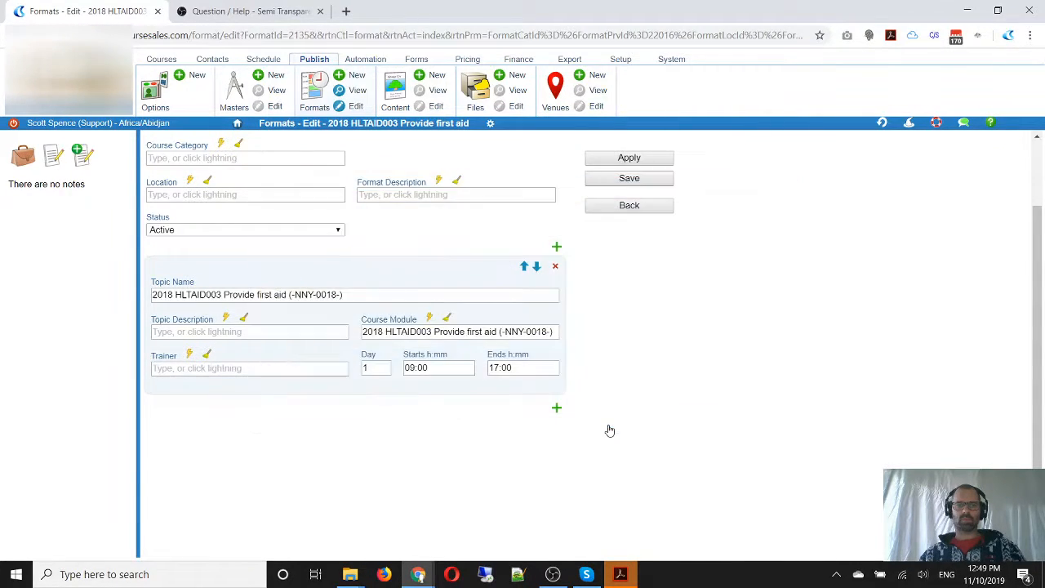
Rename the format's day 1 topic as "Training: HLTAID003 Provide first aid"
click(172, 294)
drag(172, 294, 134, 275)
text(Training)
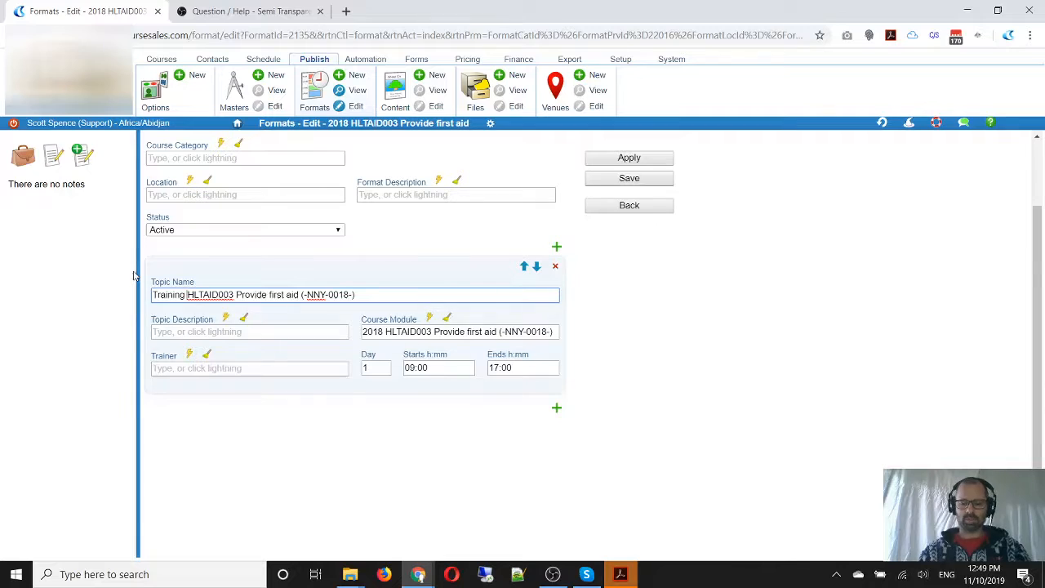
key(BackSpace)
text(:)
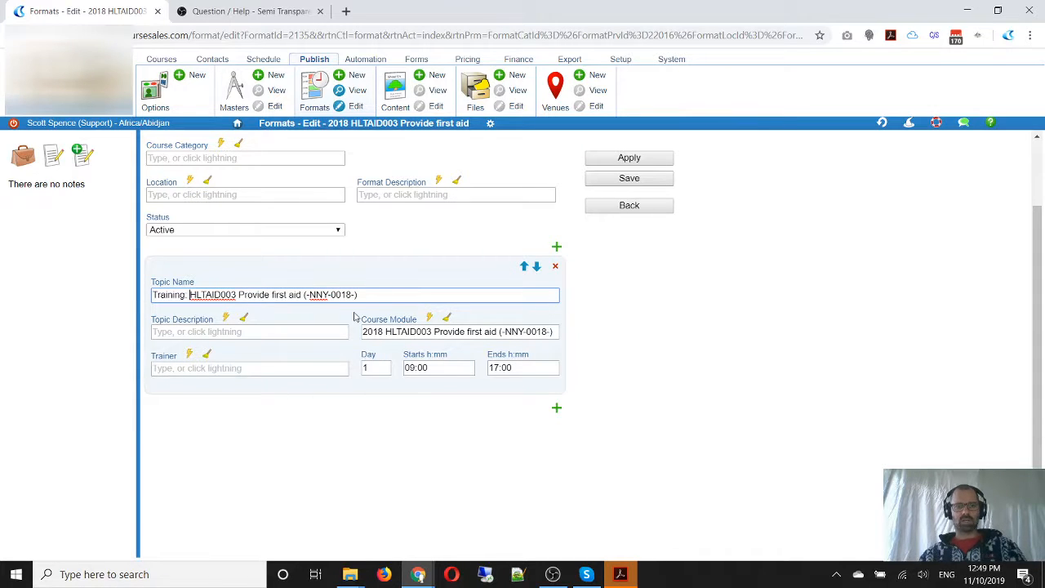
drag(366, 295, 151, 307)
key(ctrl+c)
key(BackSpace)
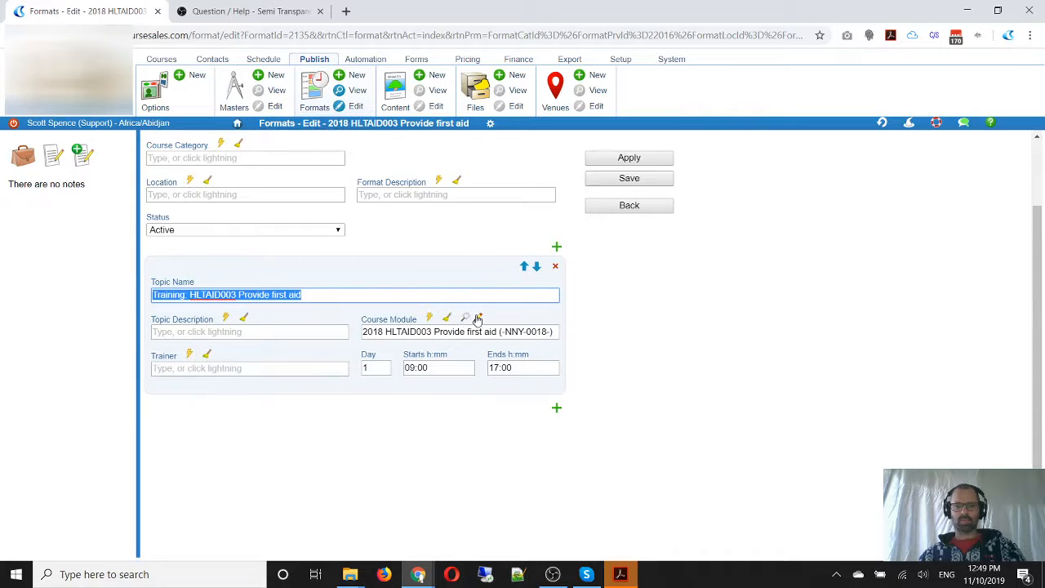
Rename the topic's course module as "Training: HLTAID003 Provide first aid" to match the topic name, and save the module
click(478, 316)
key(ctrl+a)
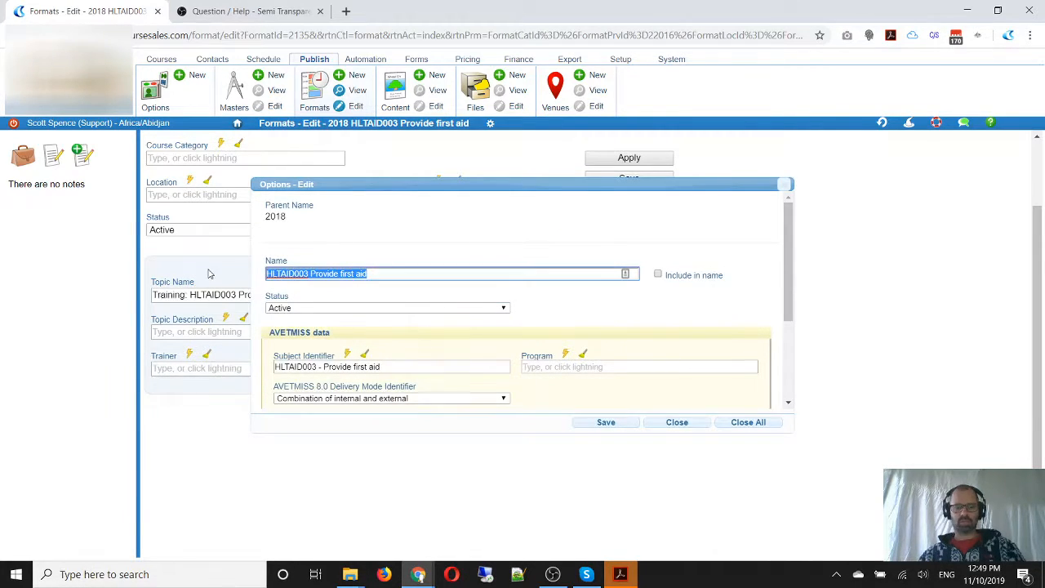
key(ctrl+v)
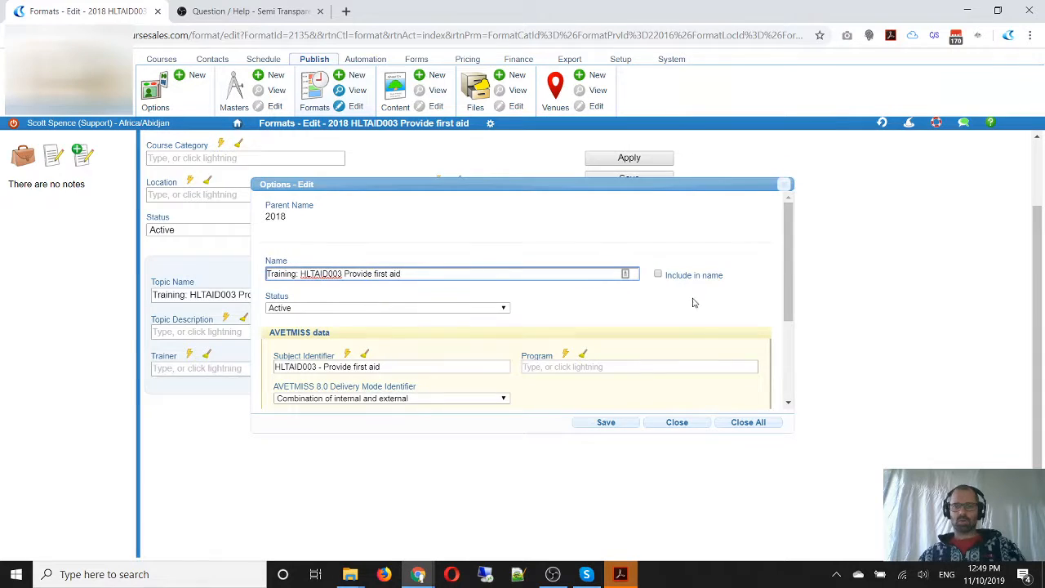
click(609, 425)
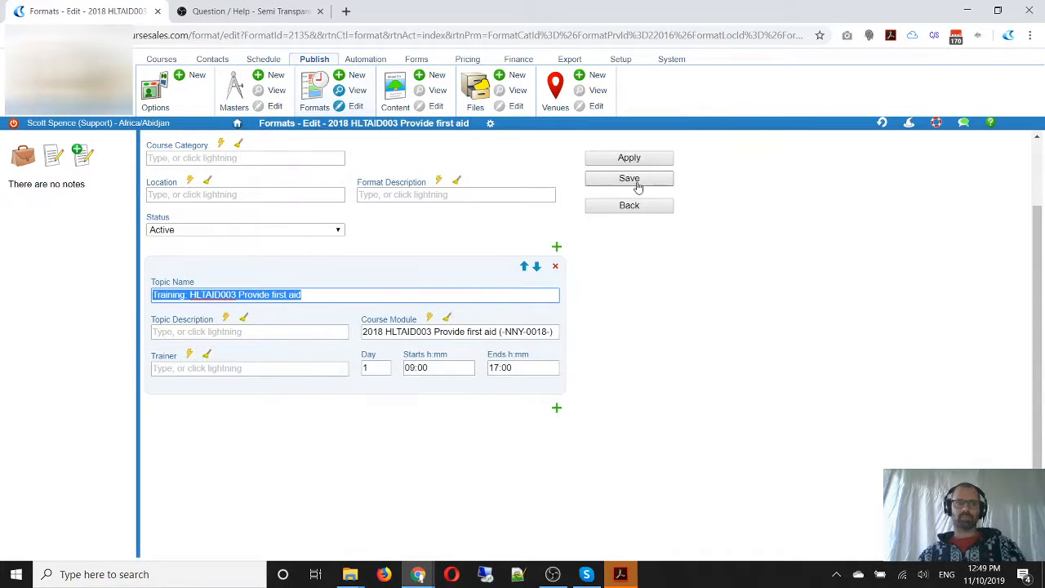
Change the format's name and label to "HLTAID003 Provide first aid", copy the label text and save the format
scroll(649, 297, up, 1)
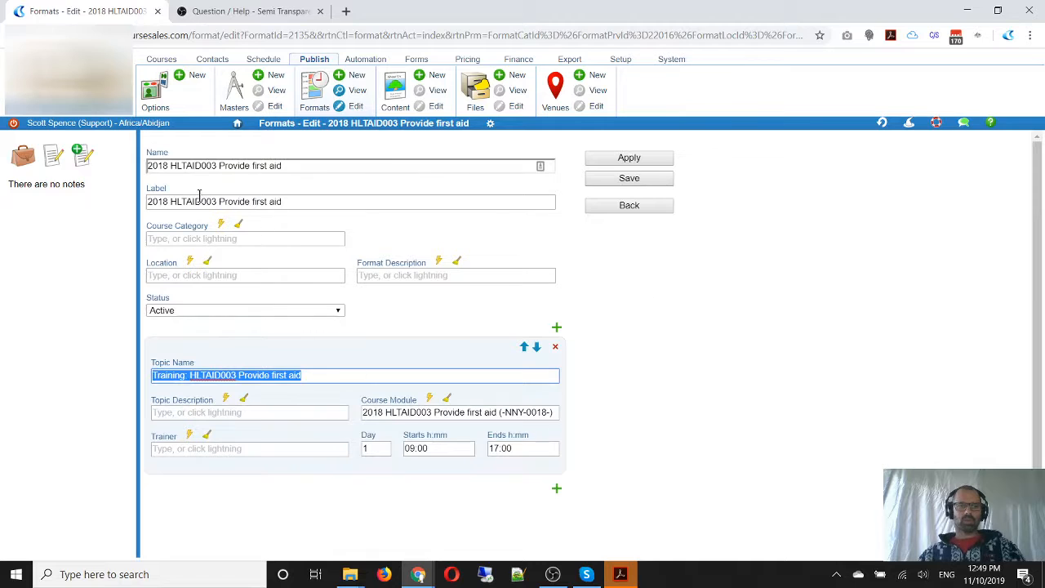
drag(170, 166, 117, 169)
key(BackSpace)
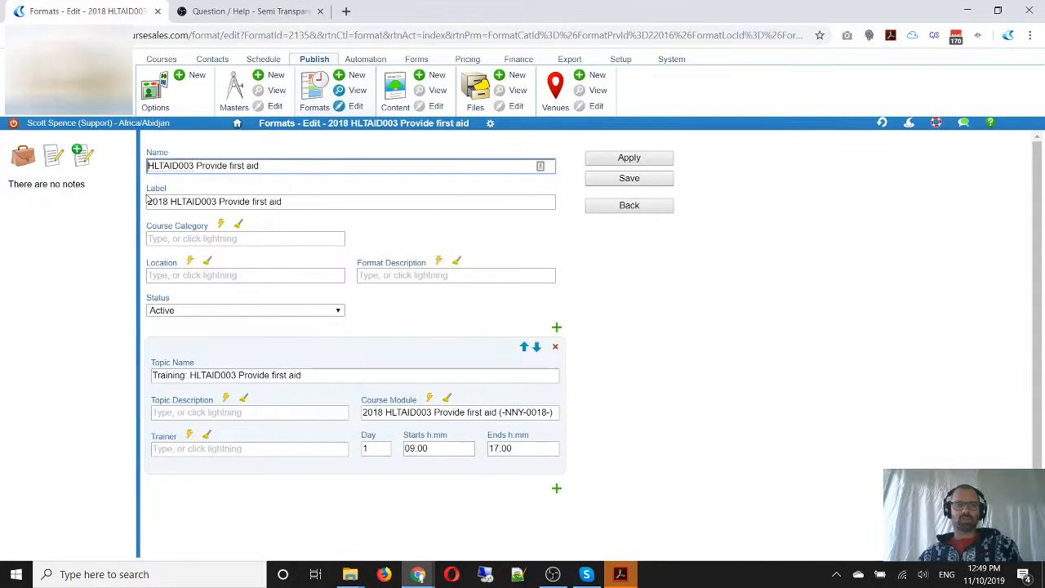
drag(170, 202, 124, 204)
key(BackSpace)
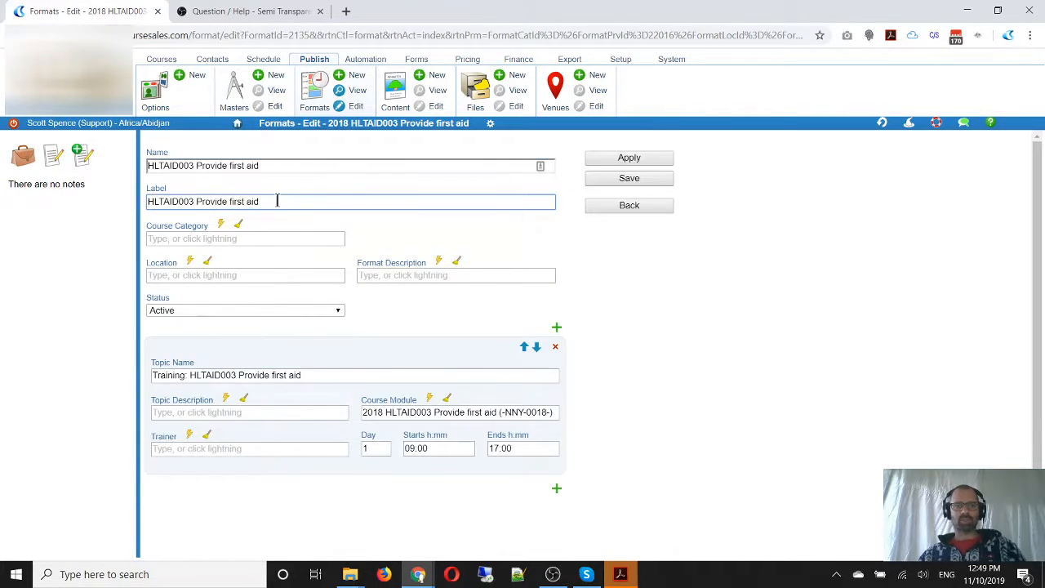
drag(276, 202, 112, 212)
key(ctrl+c)
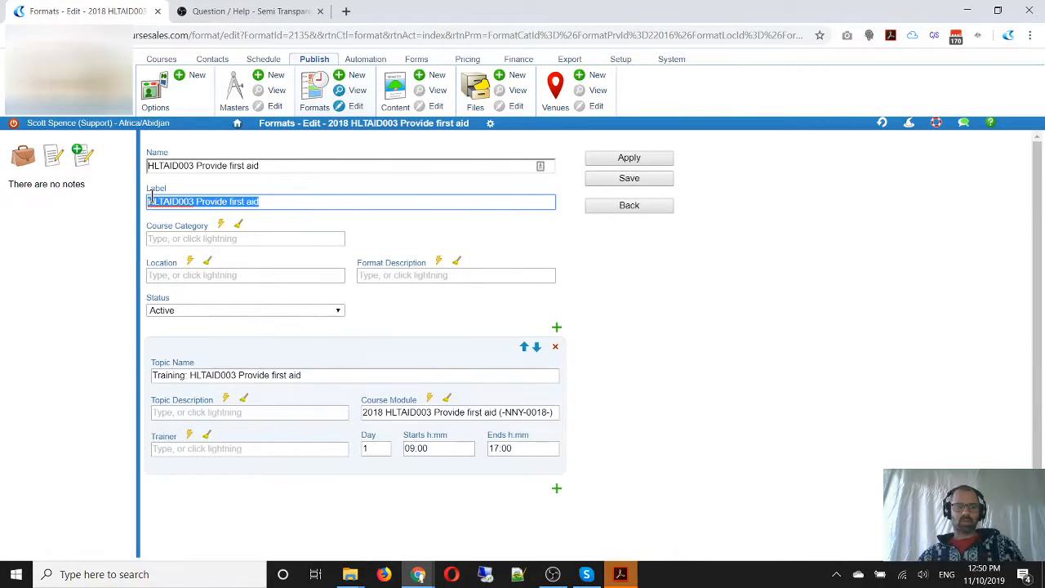
drag(138, 181, 271, 219)
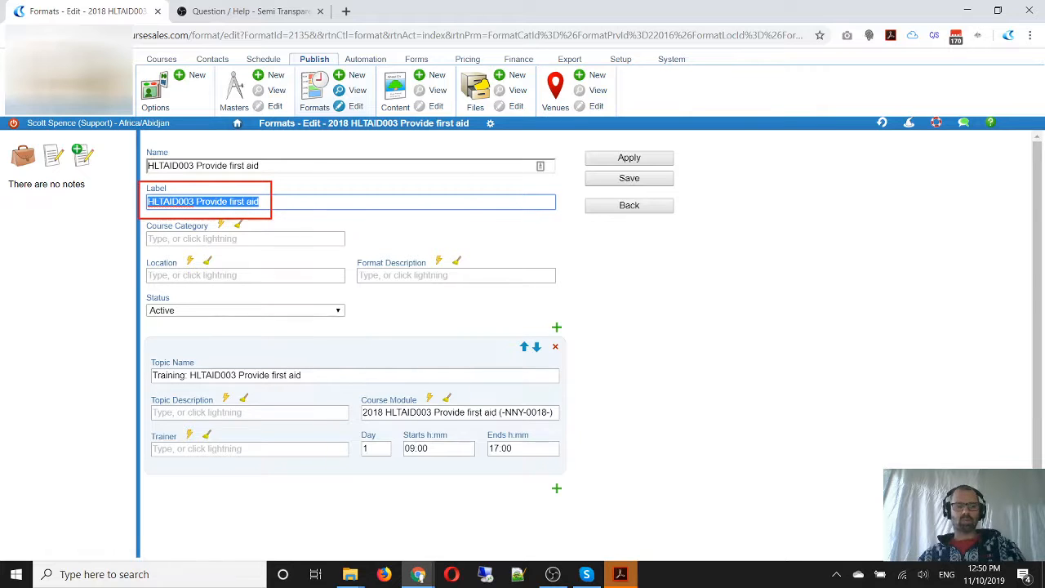
click(627, 178)
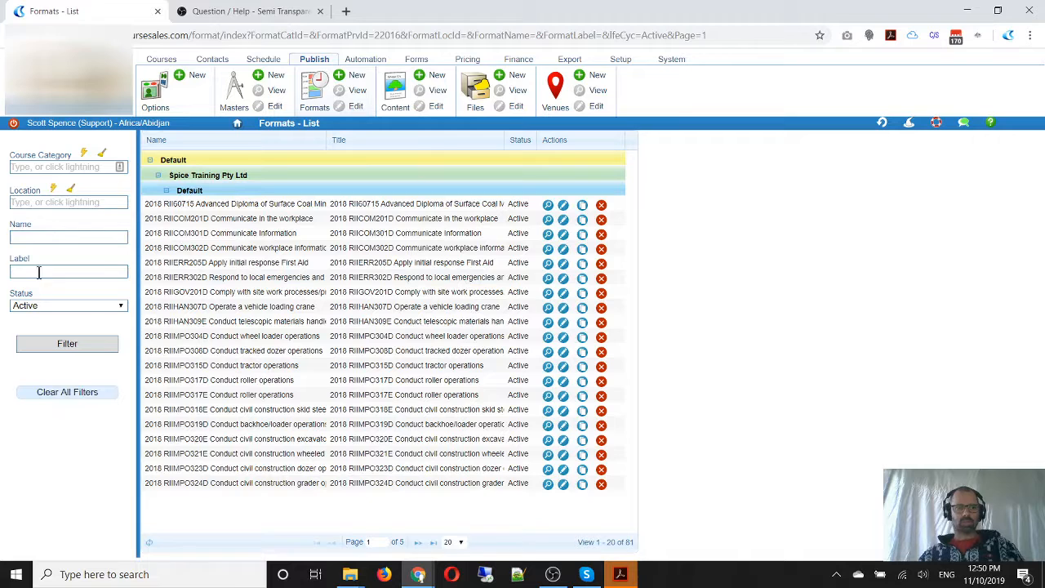
Filter the formats by the label "HLTAID003 Provide first aid", check the format's topic and course module, and return to the list
click(39, 271)
key(ctrl+v)
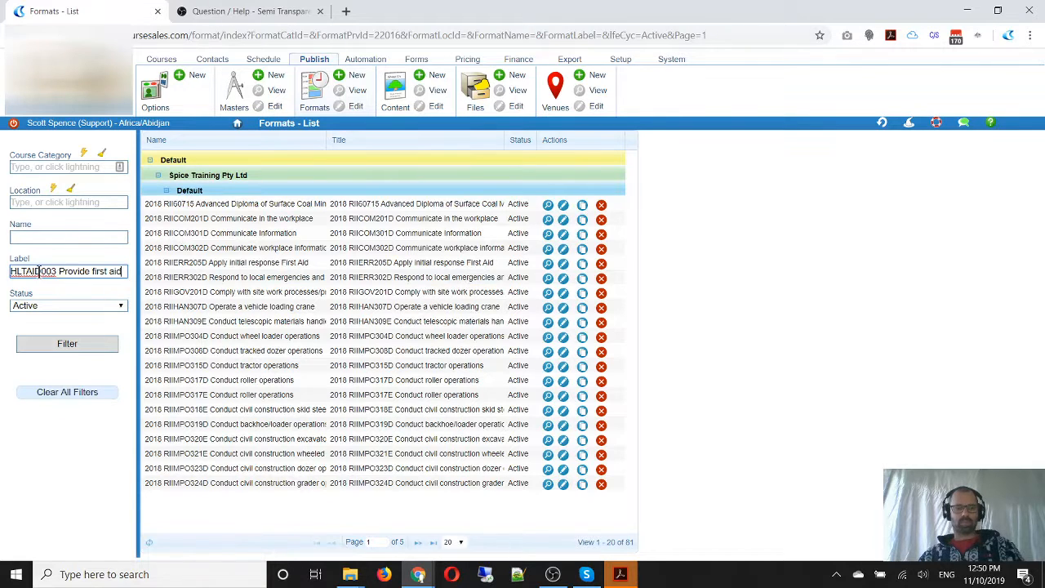
click(83, 347)
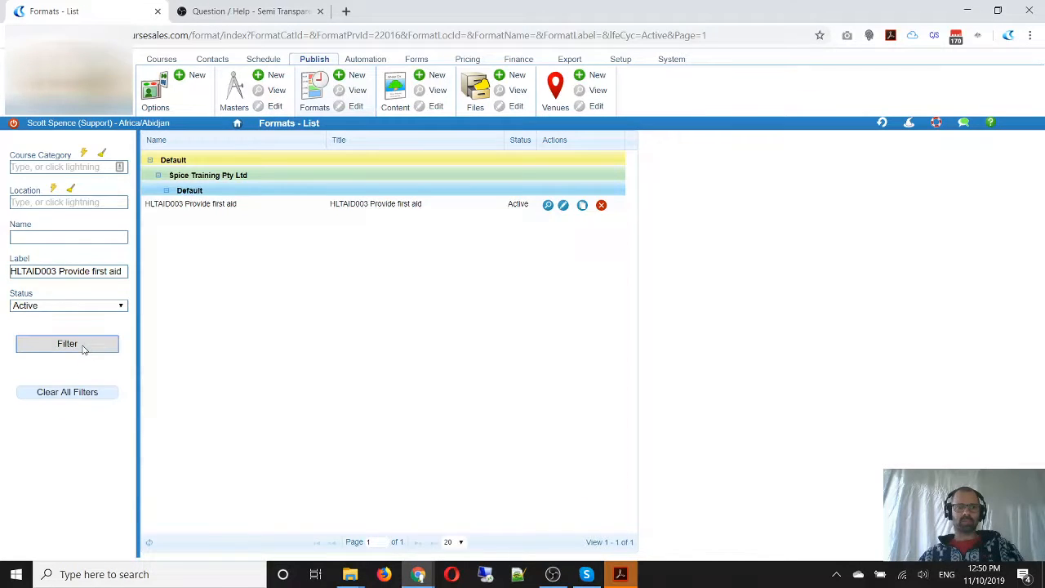
click(563, 205)
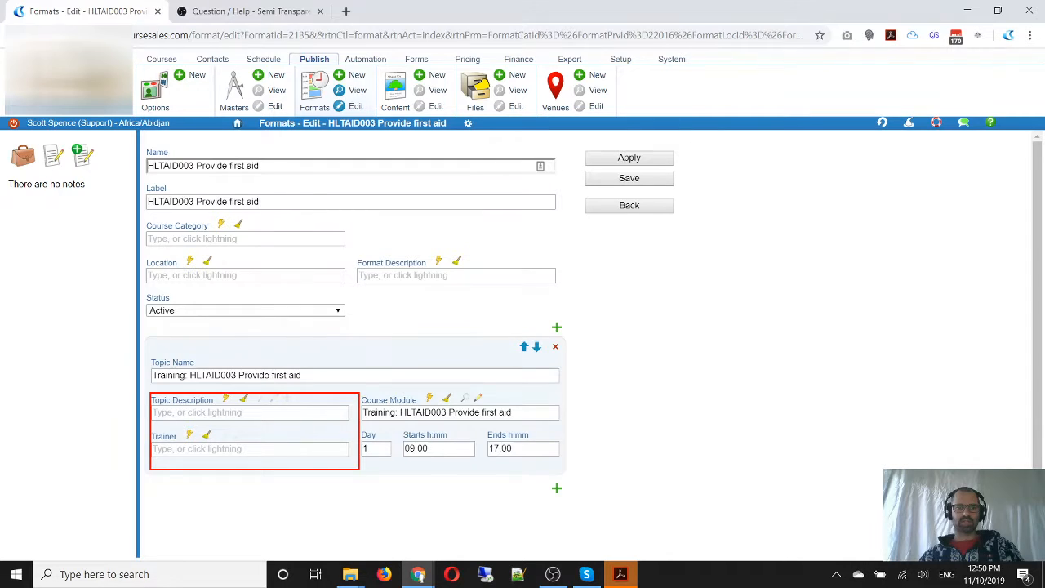
click(642, 211)
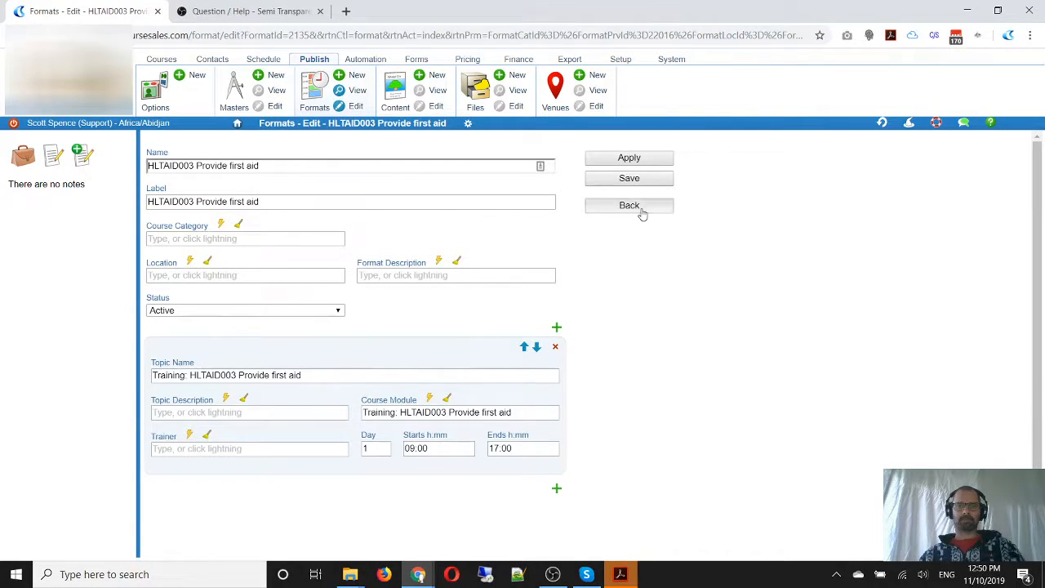
Open the 2018 RII60715 Advanced Diploma of Surface Coal Mining Management format from the unfiltered list and examine the code in its first topic name
click(320, 92)
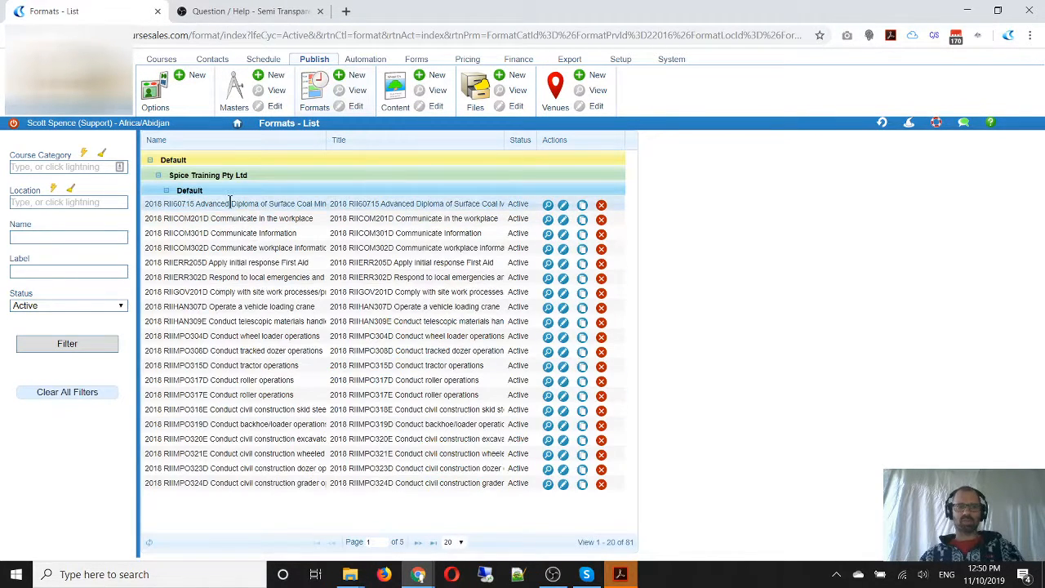
click(563, 207)
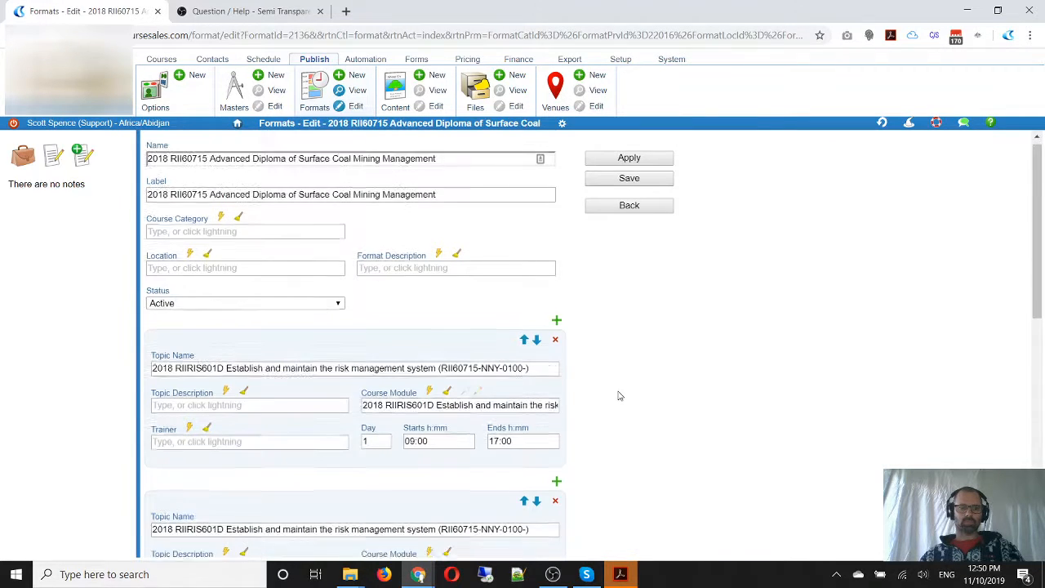
scroll(618, 395, down, 2)
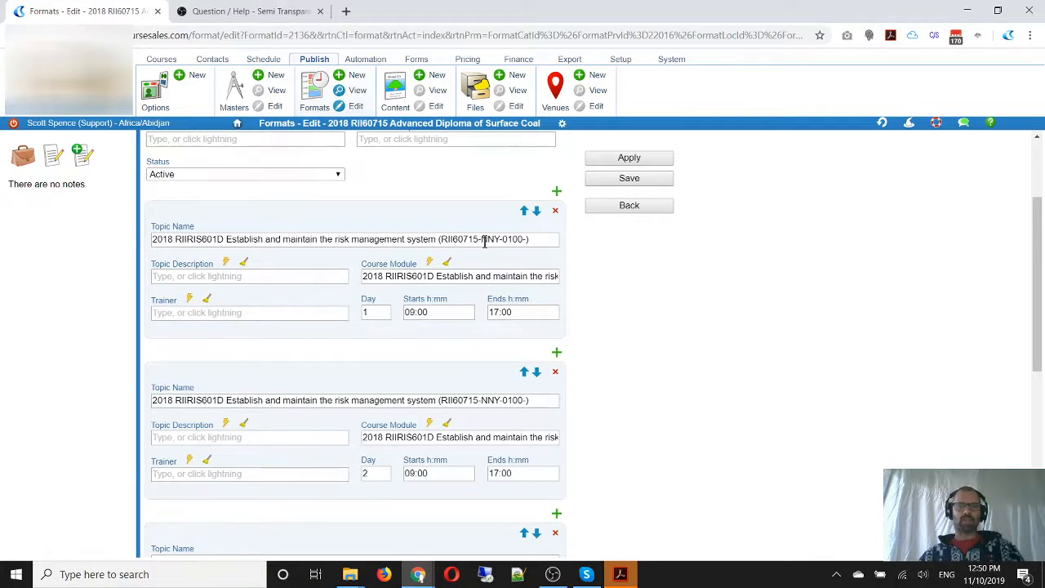
drag(482, 239, 497, 237)
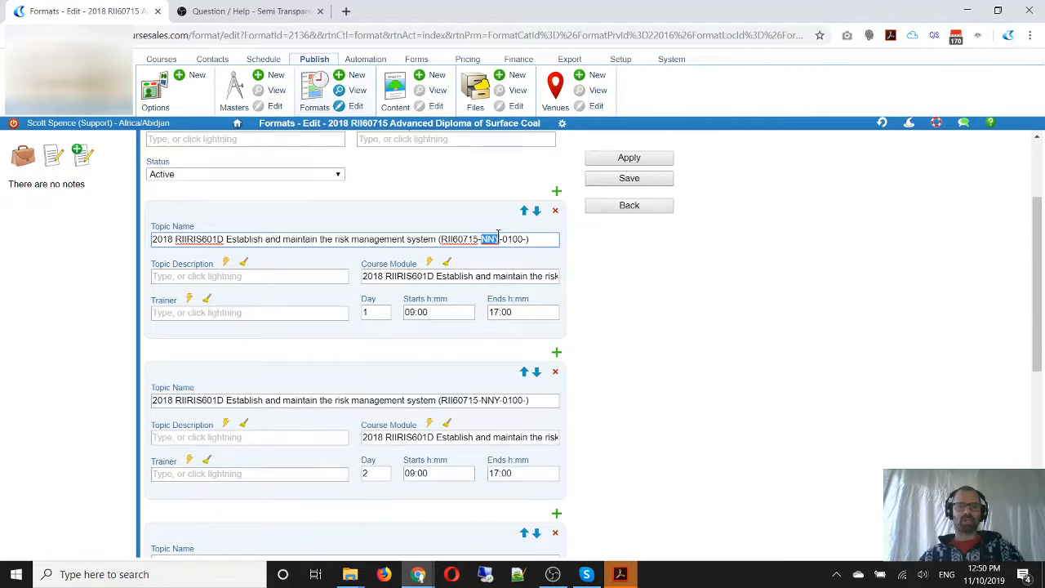
scroll(660, 344, up, 2)
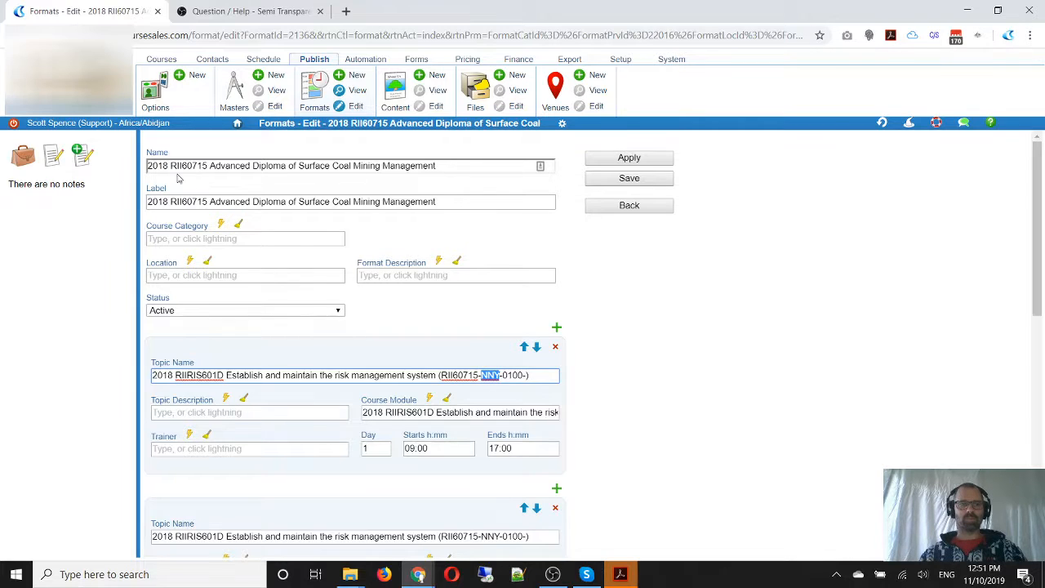
Change the format's name and label to "RII60715 Advanced Diploma of Surface Coal Mining Management" and look through its topics
drag(170, 165, 117, 171)
key(Delete)
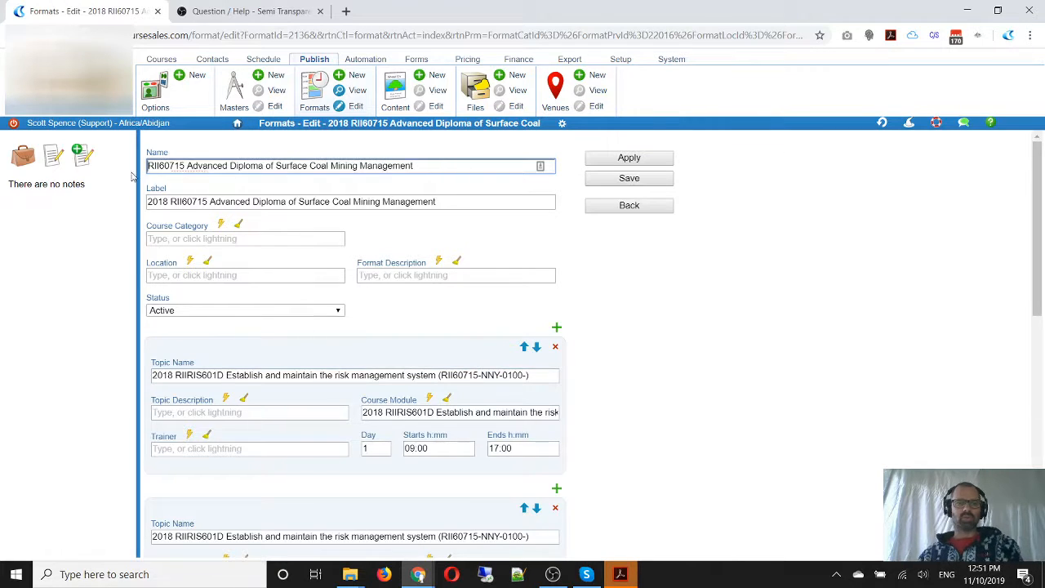
drag(171, 201, 105, 203)
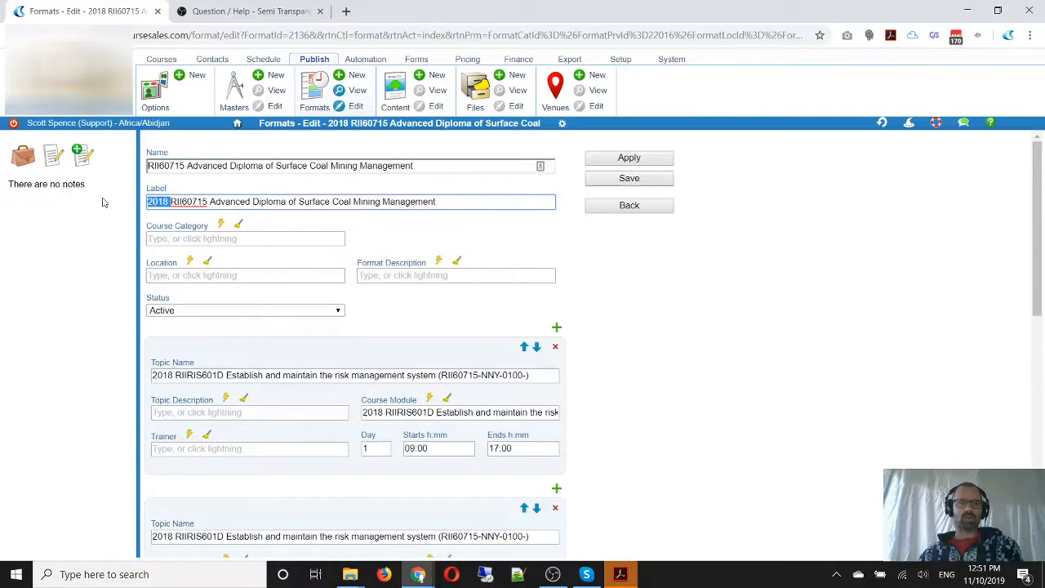
key(Delete)
scroll(668, 300, down, 2)
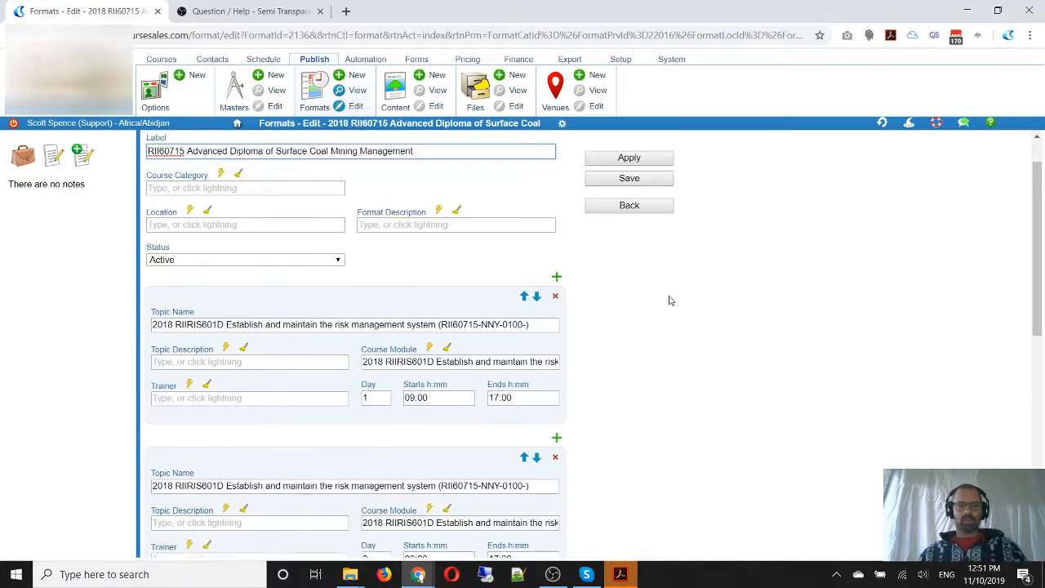
scroll(454, 431, down, 1)
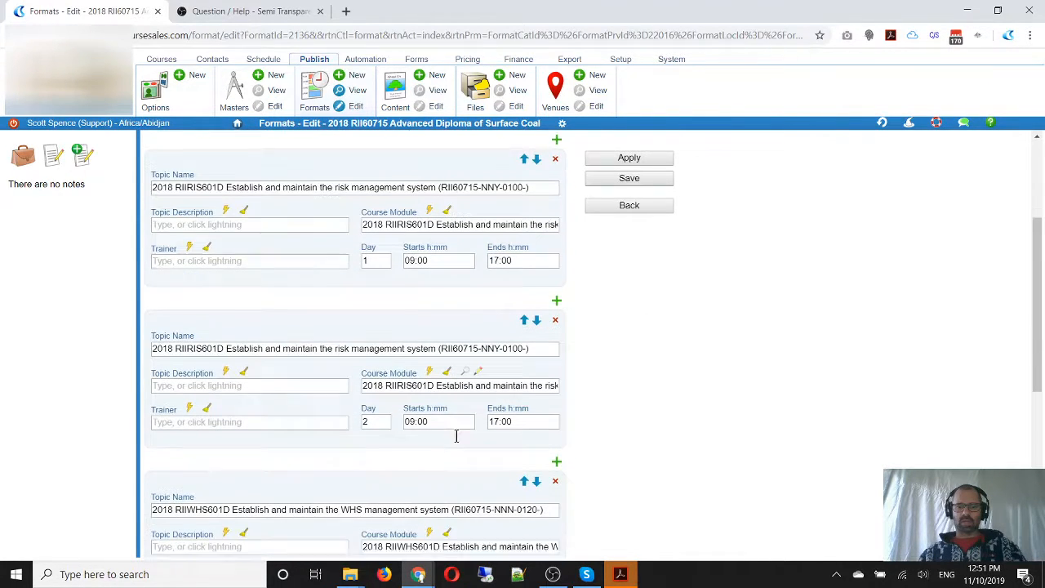
scroll(457, 441, down, 2)
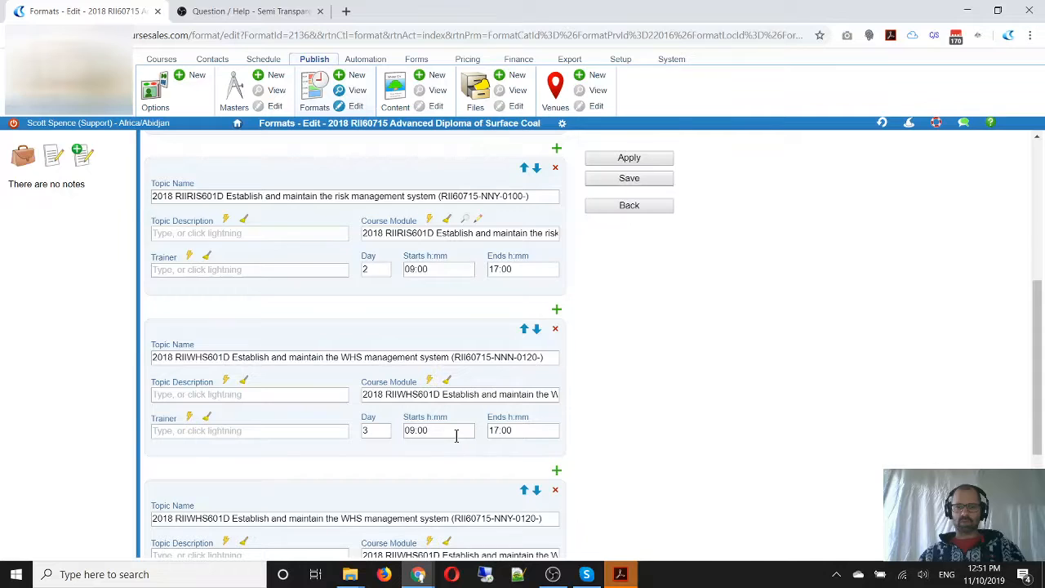
click(456, 435)
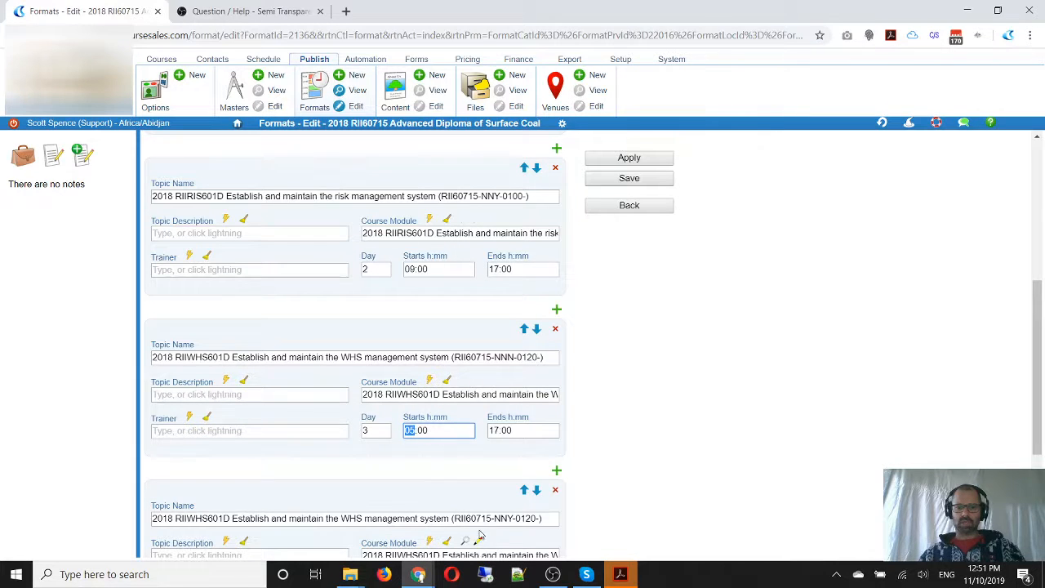
scroll(481, 367, up, 5)
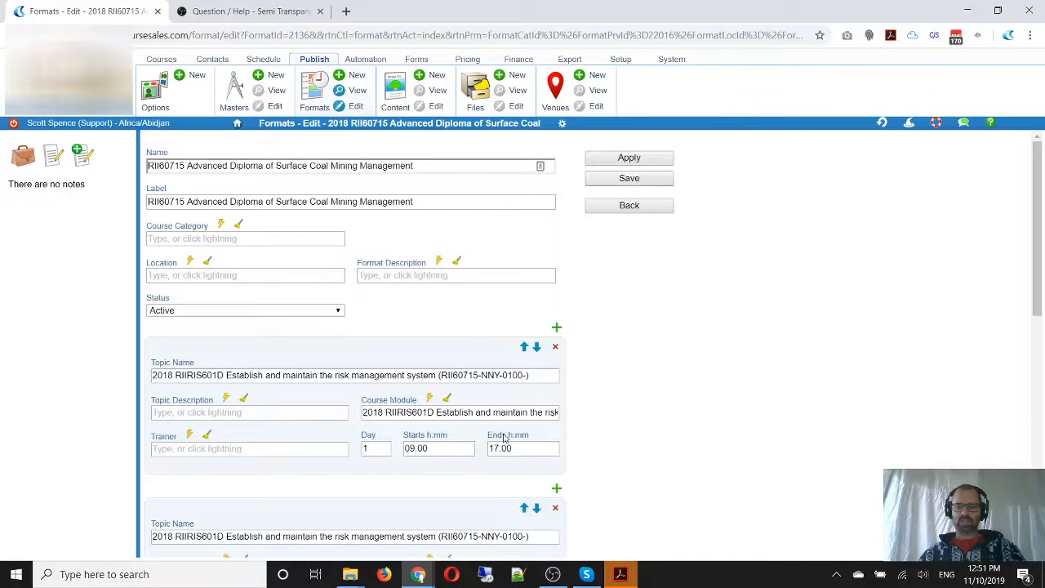
Compare the format's topics and delete the duplicate Day 2 topic for RIIRIS601D Establish and maintain the risk management system
scroll(500, 441, down, 6)
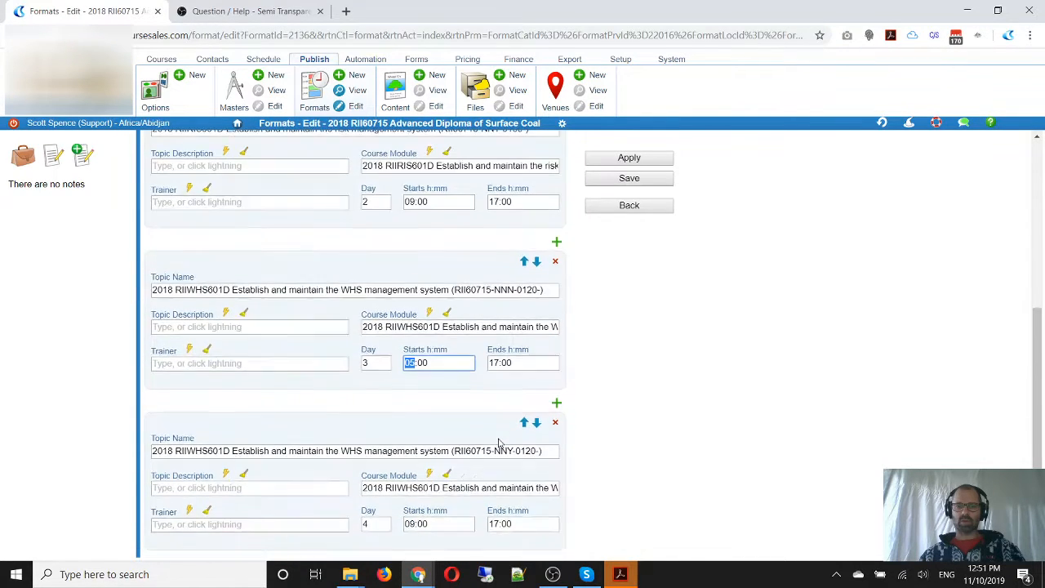
scroll(500, 442, down, 1)
scroll(501, 441, up, 7)
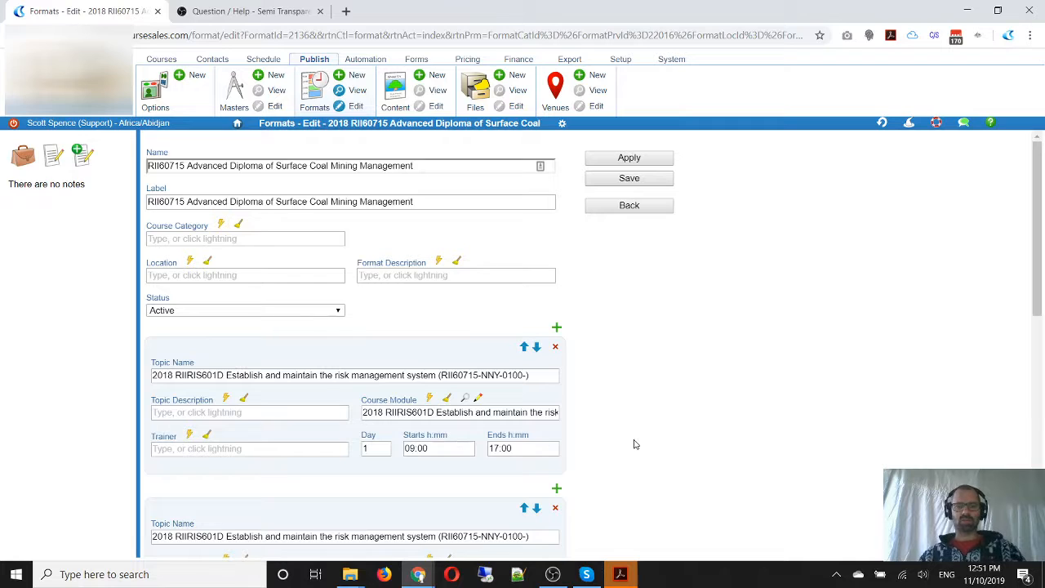
scroll(636, 444, down, 2)
scroll(636, 444, down, 2)
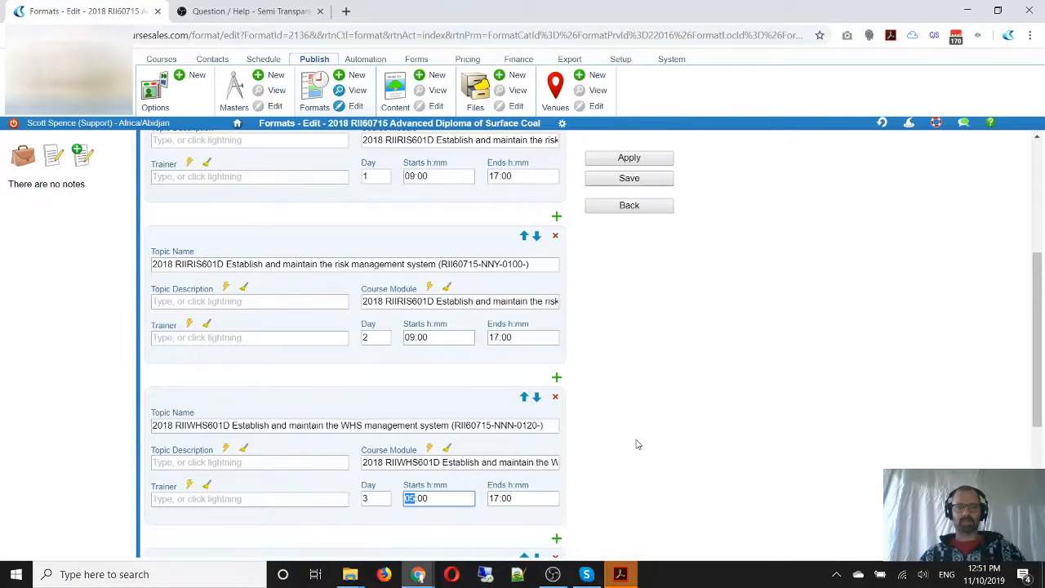
scroll(639, 381, up, 2)
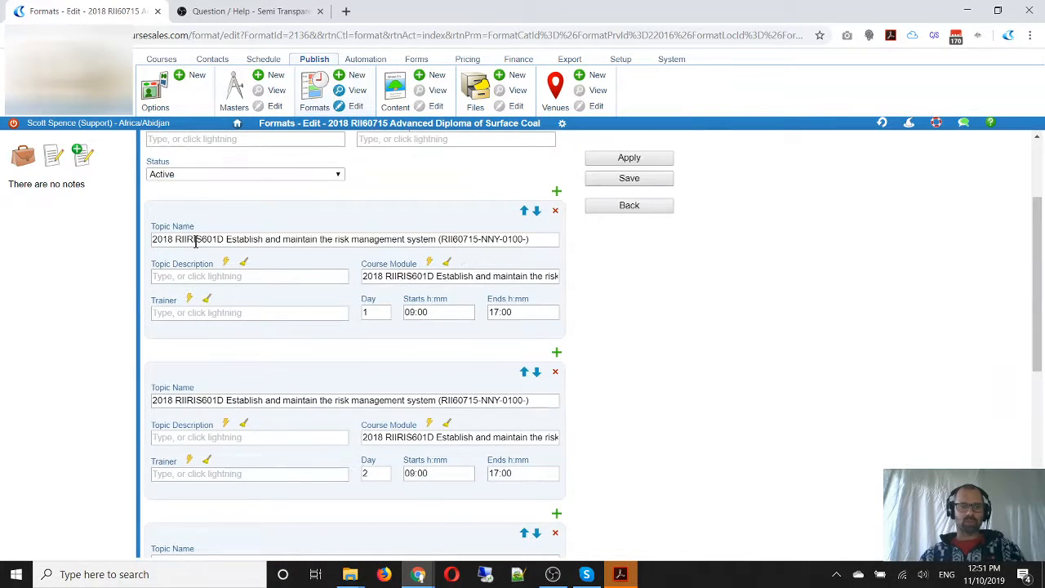
double_click(196, 239)
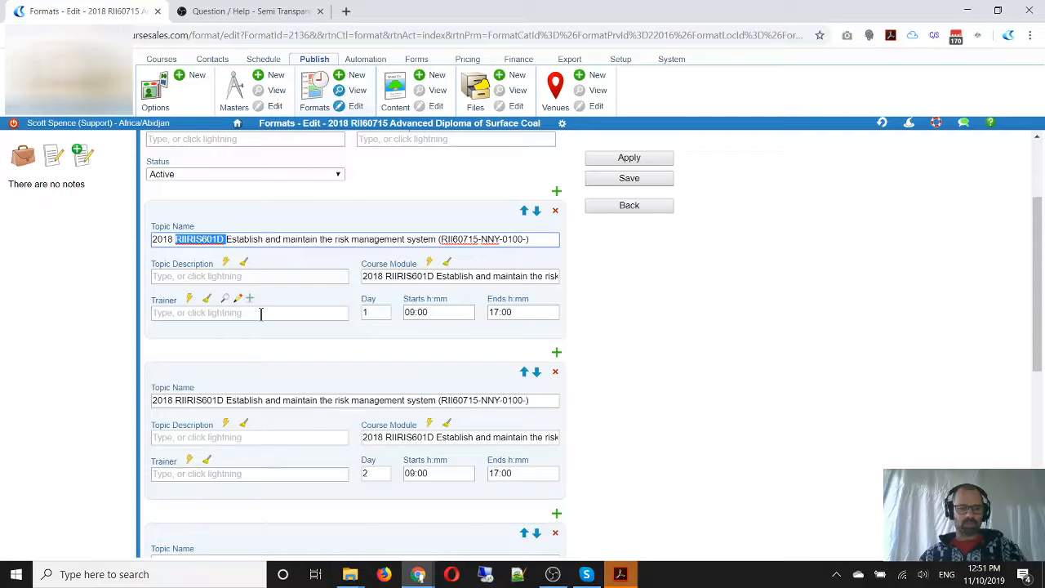
mouse_move(147, 218)
mouse_down()
mouse_move(354, 272)
mouse_move(571, 263)
mouse_up()
mouse_move(575, 387)
mouse_down()
mouse_move(573, 400)
mouse_move(532, 421)
mouse_move(120, 419)
mouse_up()
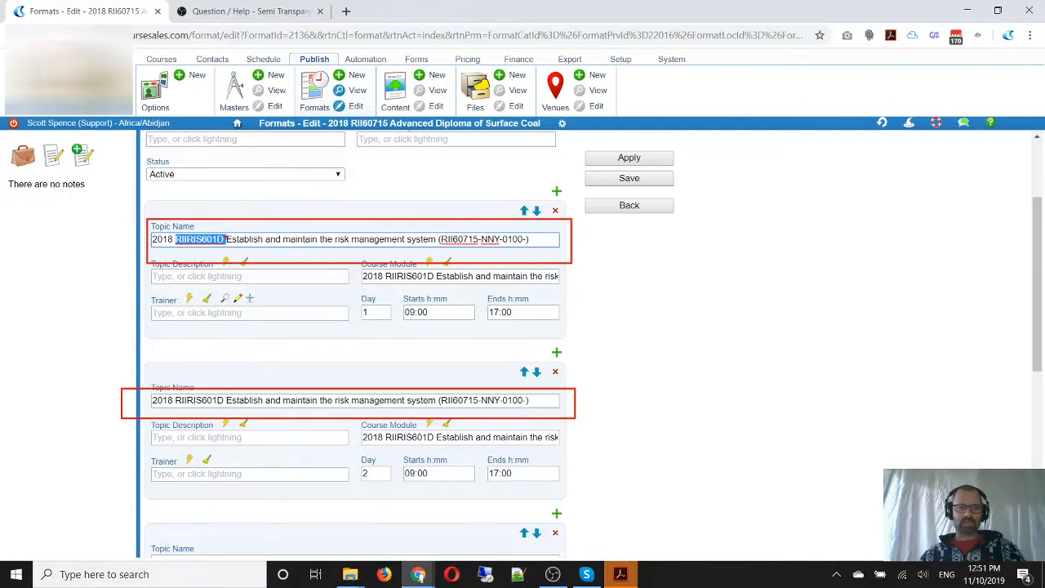
drag(550, 367, 567, 379)
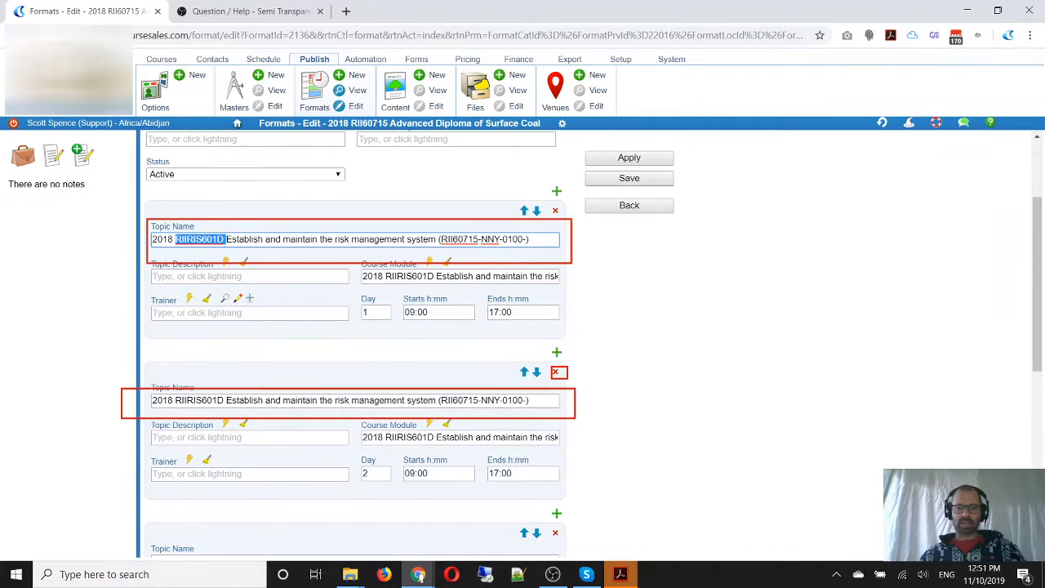
key(Escape)
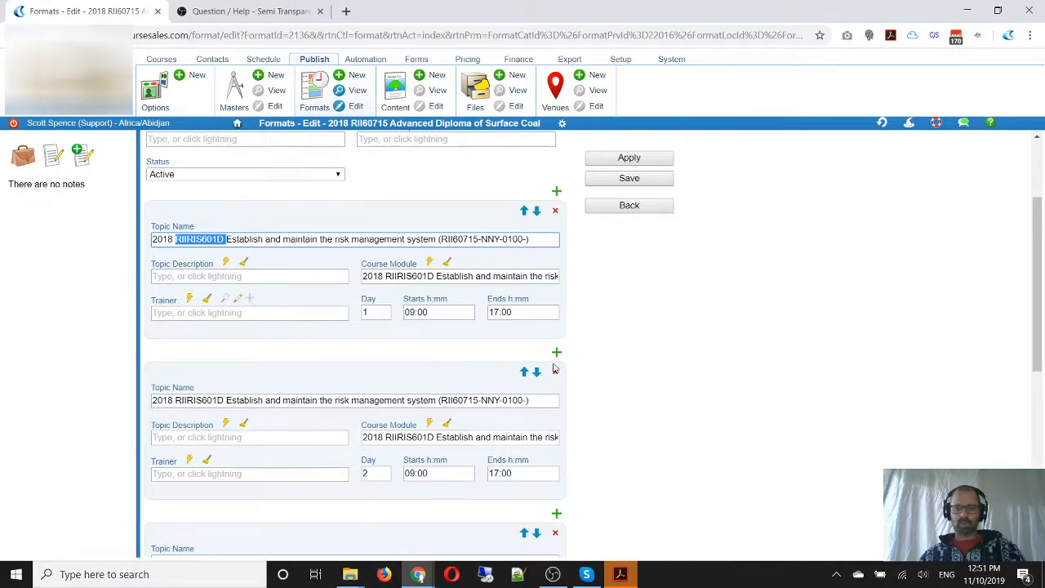
click(554, 370)
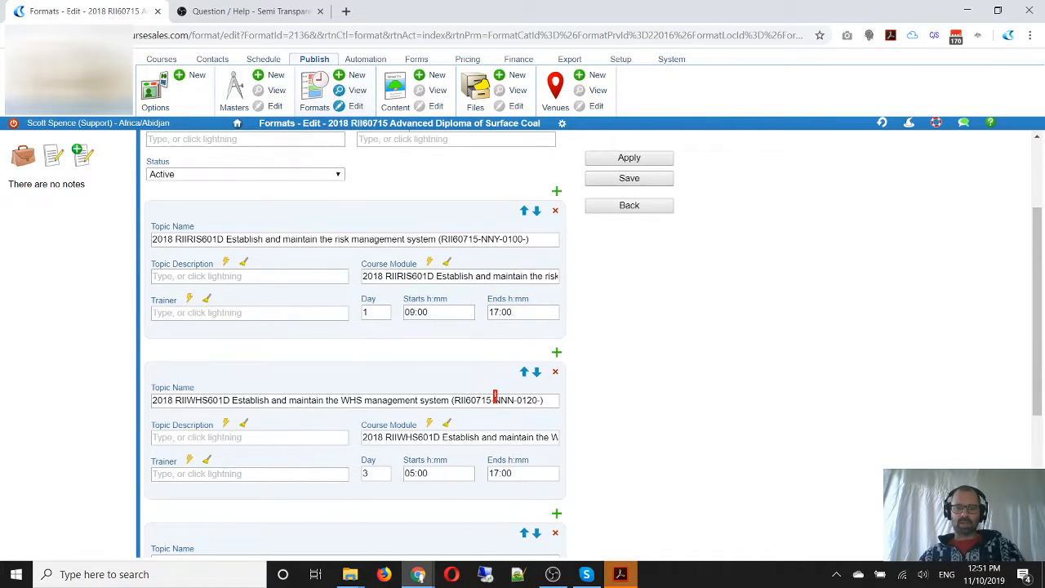
Look up the WHS topic's delivery mode code NNN in the AVETMISS 8.0 Delivery Mode Identifier PDF in Adobe Acrobat, then return to the format
drag(497, 405, 516, 411)
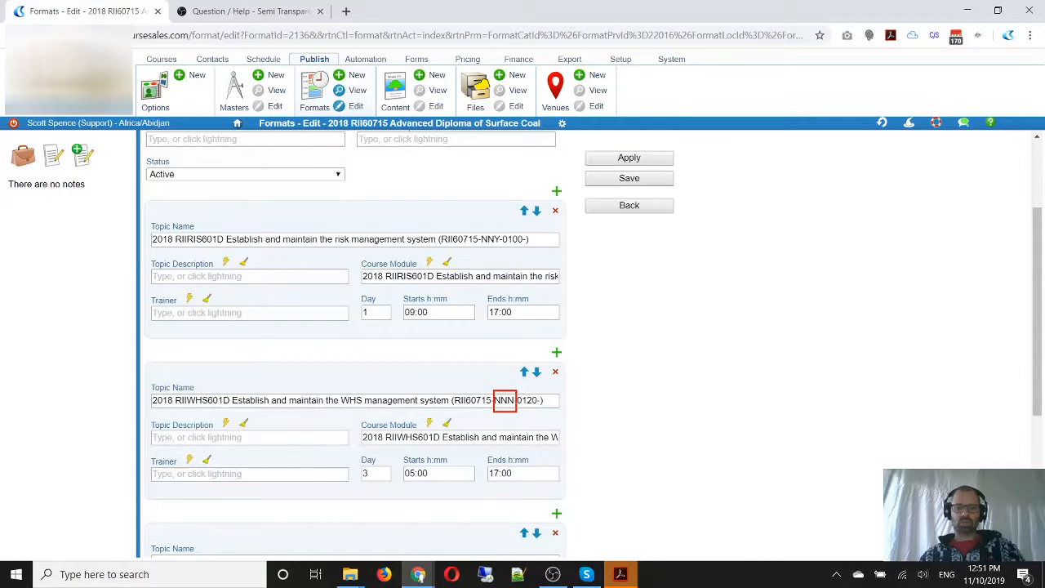
key(alt+Tab)
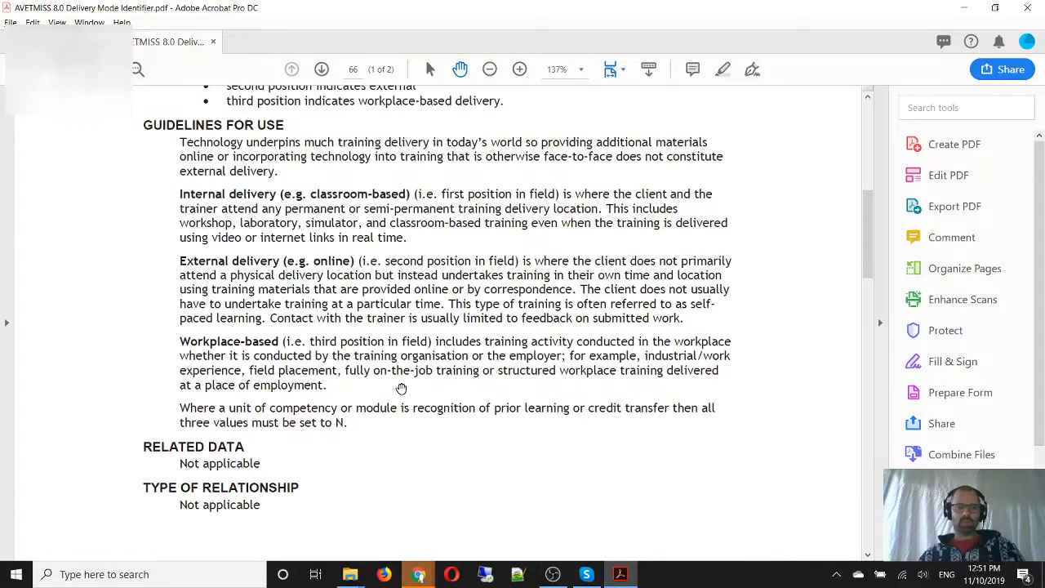
scroll(403, 384, down, 5)
scroll(403, 384, down, 10)
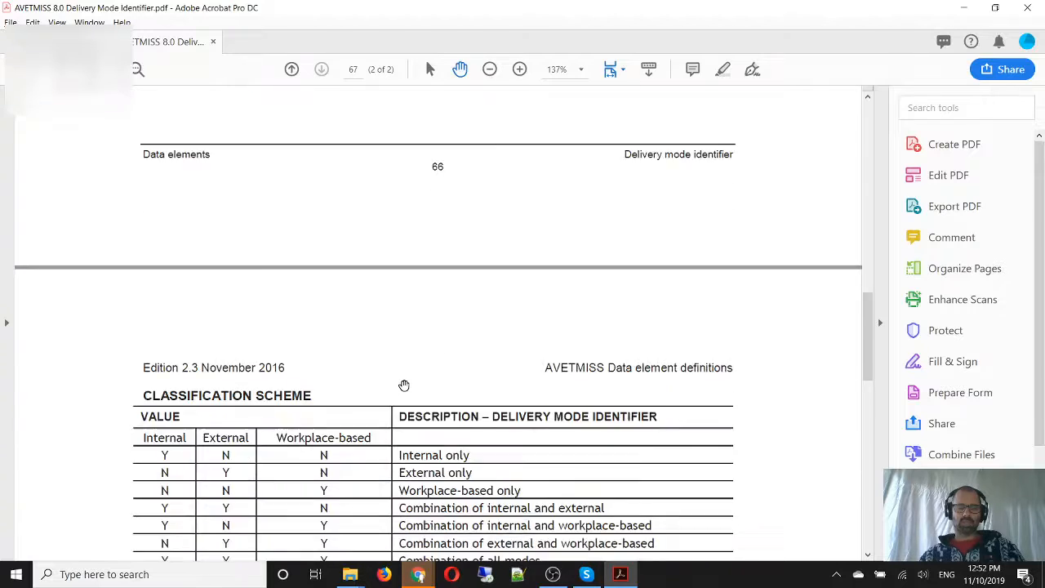
scroll(403, 385, down, 1)
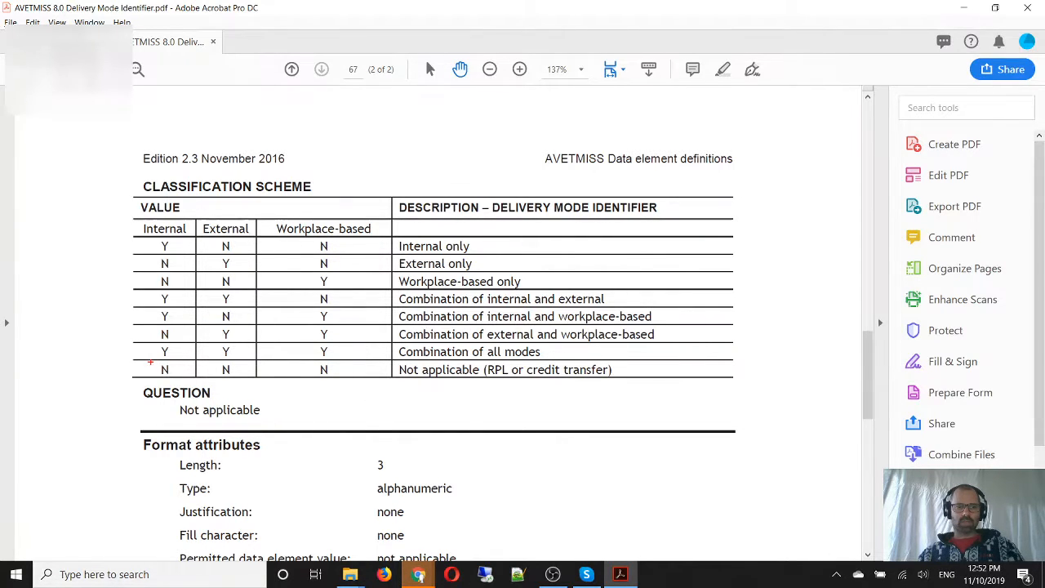
drag(150, 361, 665, 381)
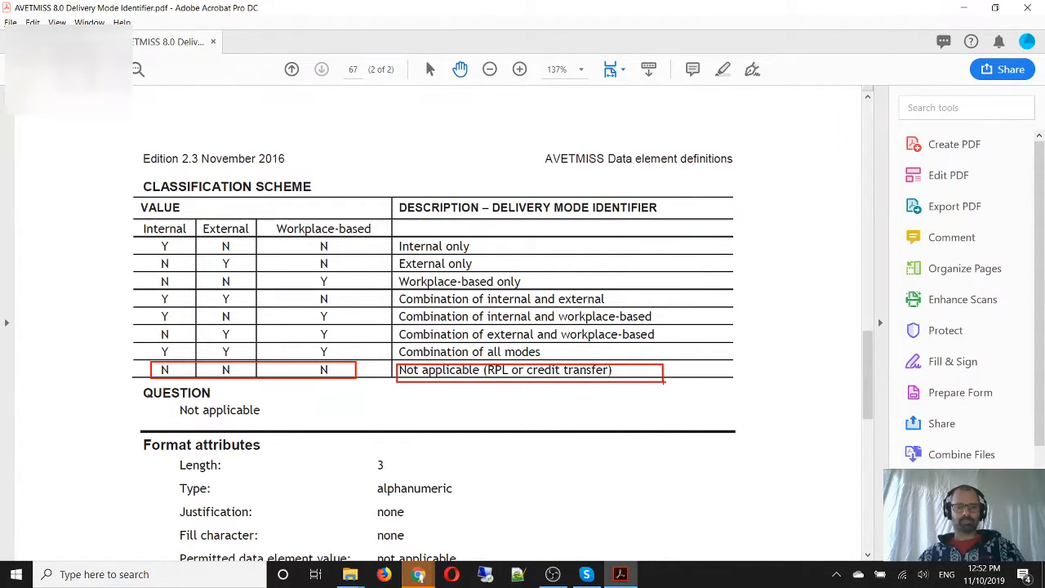
key(Escape)
key(alt+Tab)
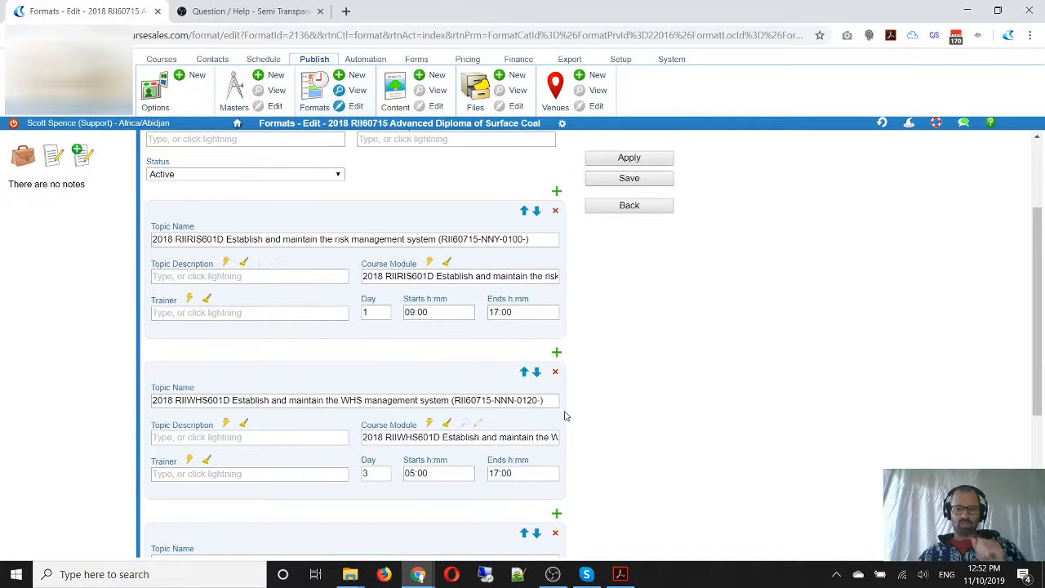
Delete the Day 4 topic for RIIWHS601D Establish and maintain the WHS management system
scroll(565, 416, down, 2)
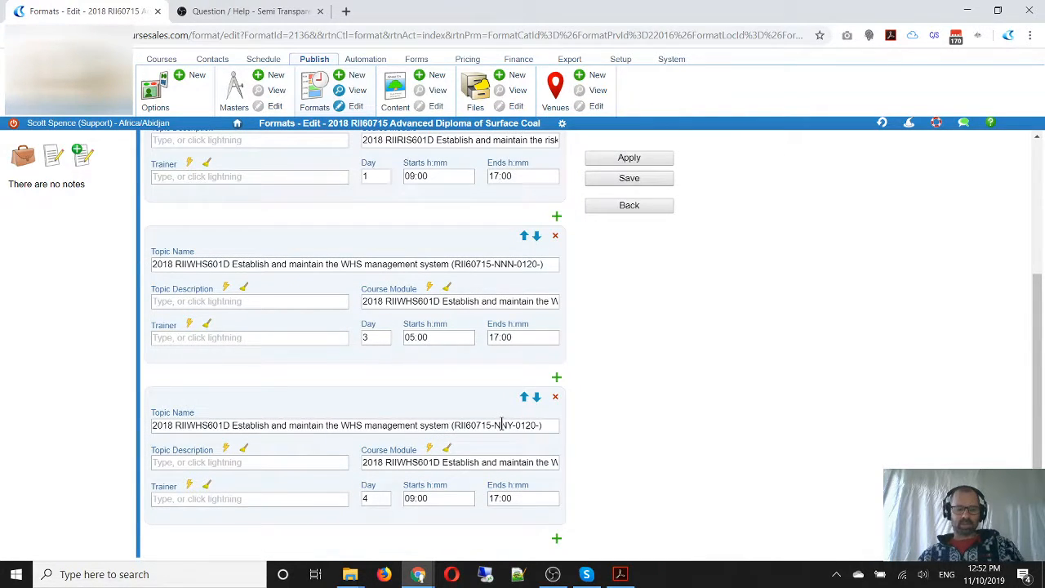
mouse_move(149, 405)
mouse_down()
mouse_move(176, 436)
mouse_move(579, 438)
mouse_up()
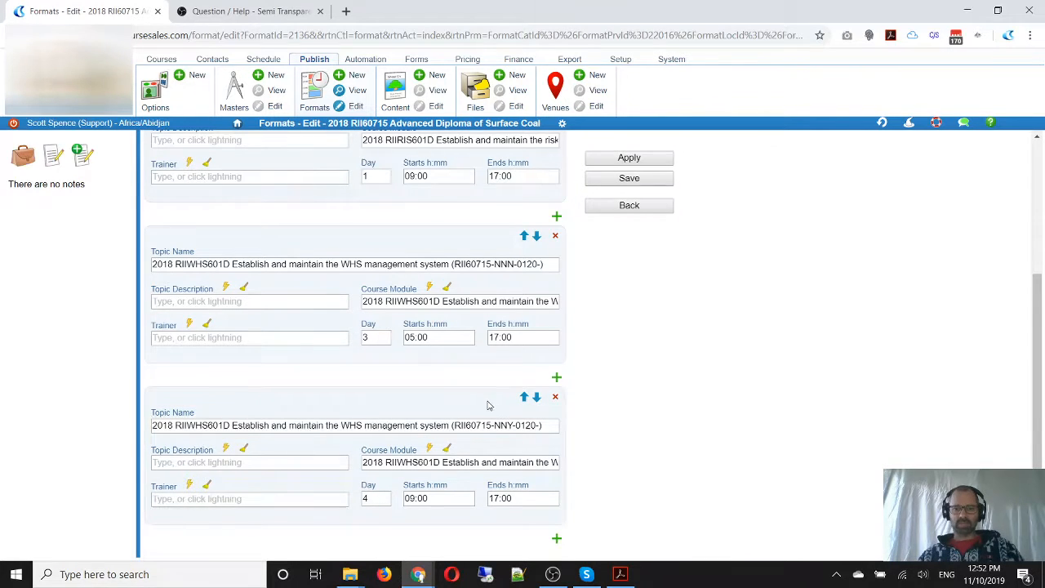
click(555, 397)
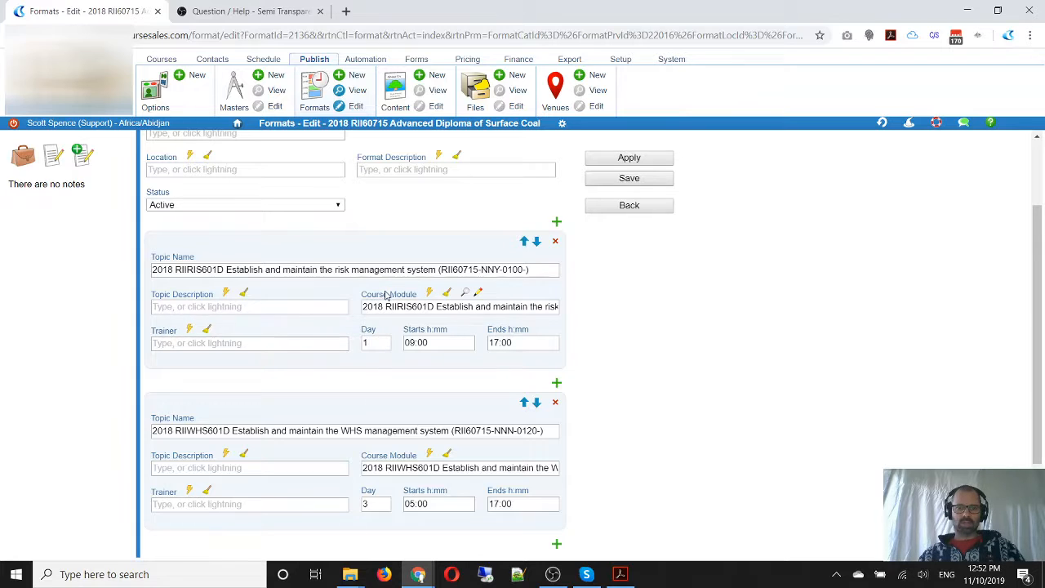
Open the Day 1 topic's course module for editing, clear its Program and set the Subject Flag to Unit of competency
mouse_move(352, 286)
mouse_down()
mouse_move(387, 307)
mouse_move(431, 301)
mouse_up()
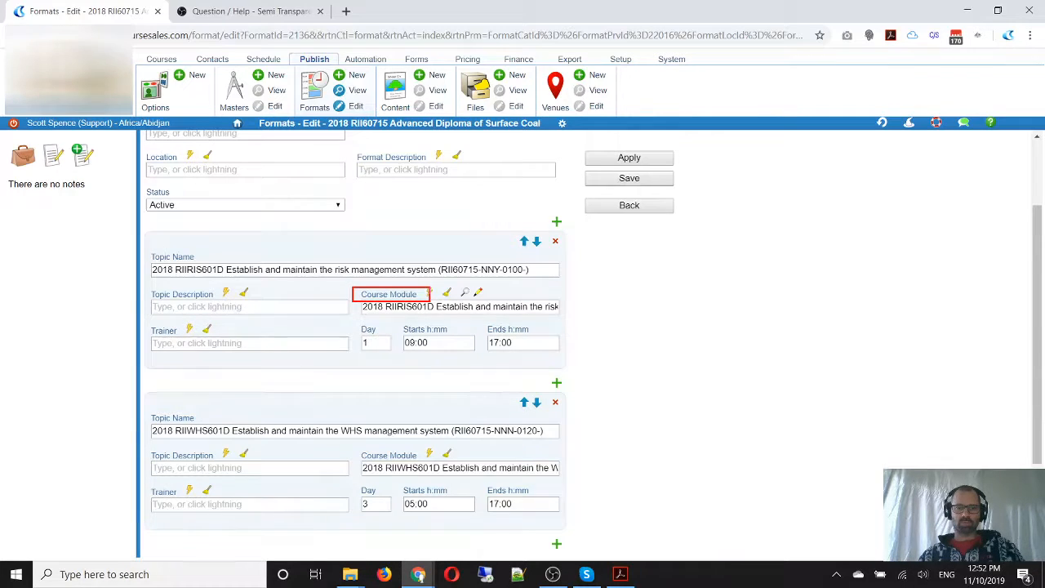
click(479, 292)
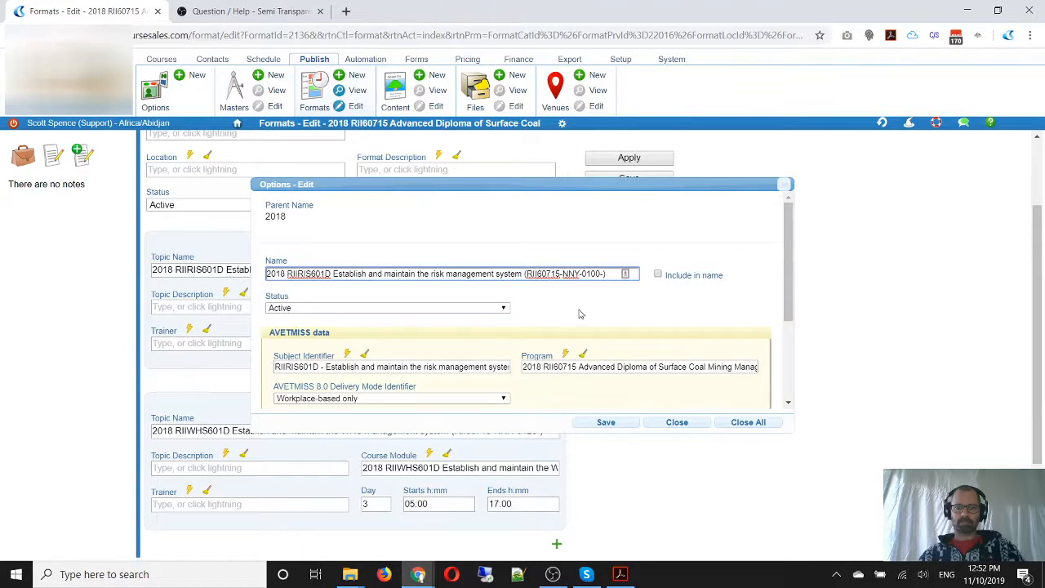
scroll(580, 315, down, 3)
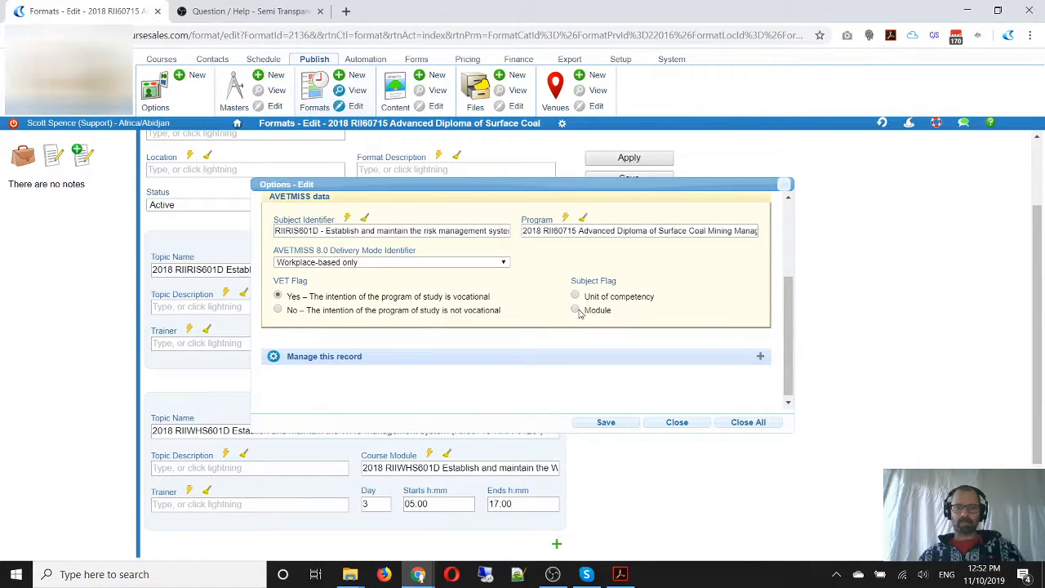
click(540, 231)
key(ctrl+a)
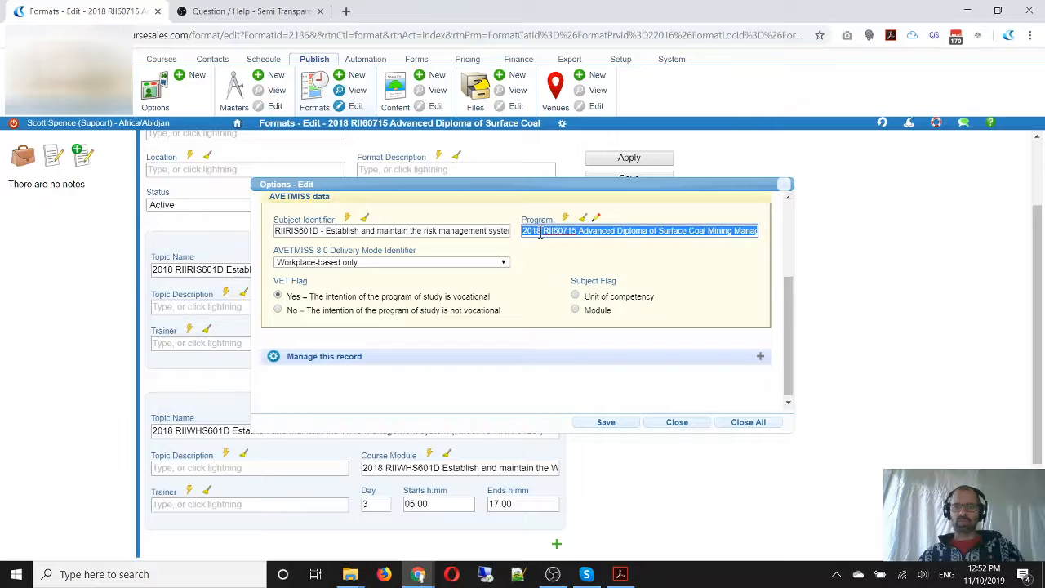
key(Delete)
click(526, 285)
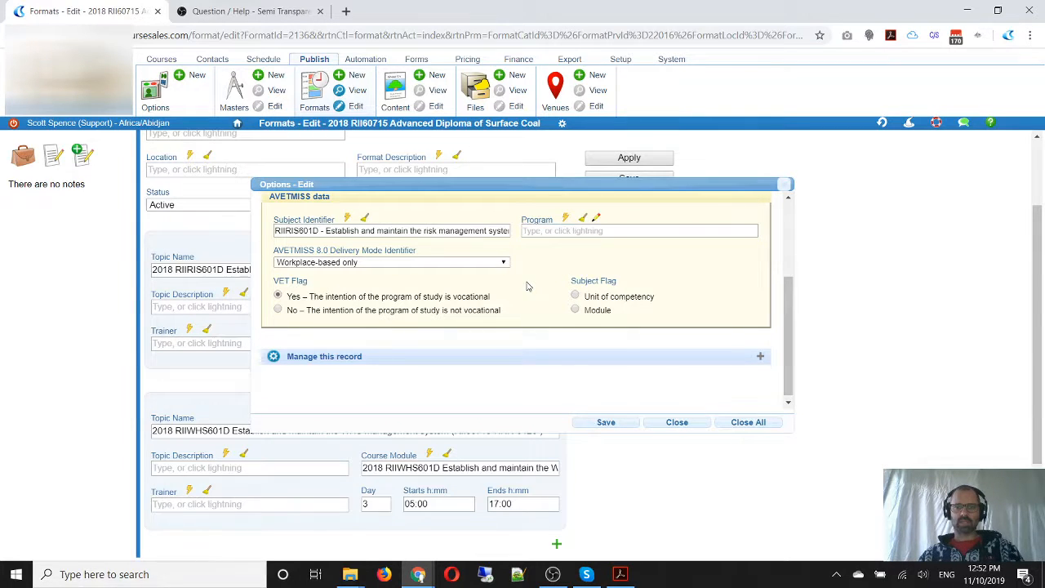
click(575, 297)
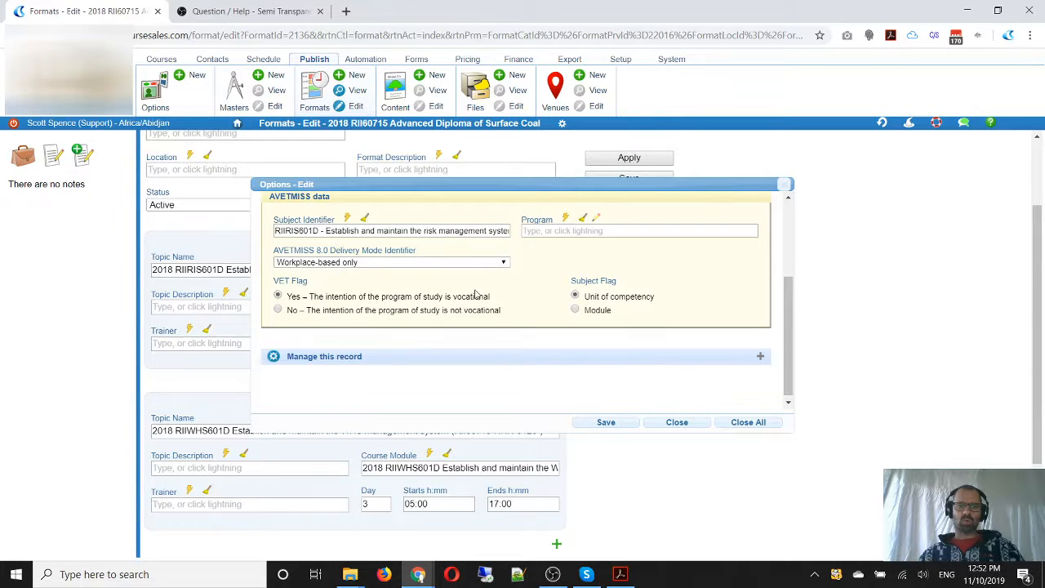
Choose "Workplace-based only" as the course module's AVETMISS 8.0 Delivery Mode Identifier
scroll(478, 299, up, 1)
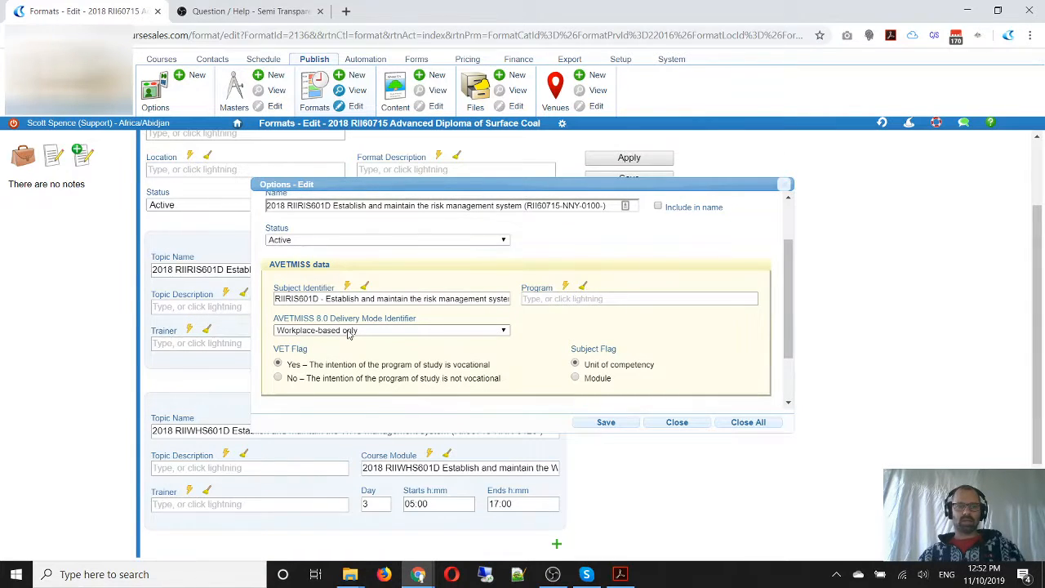
click(349, 331)
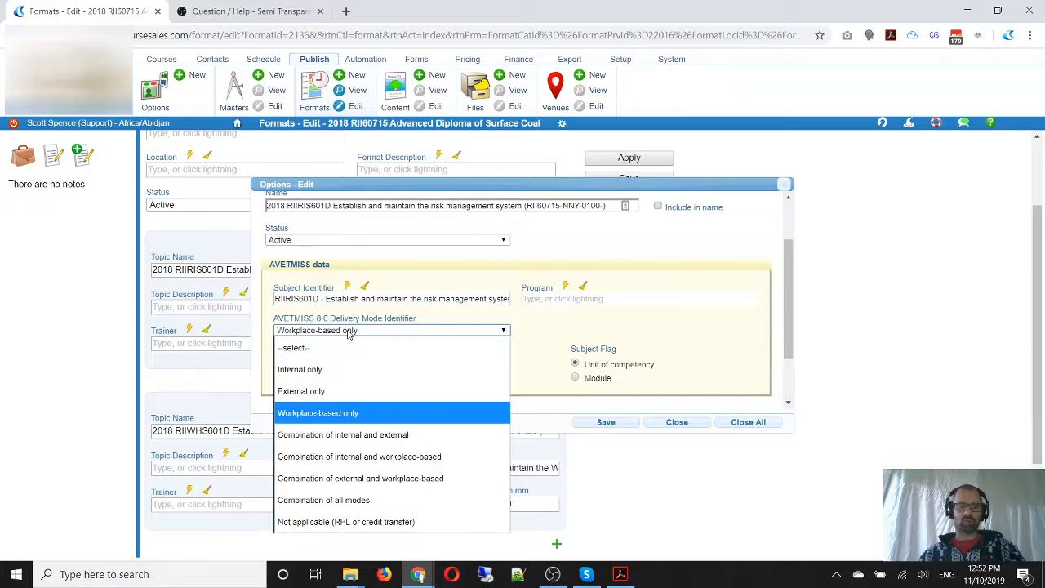
click(357, 414)
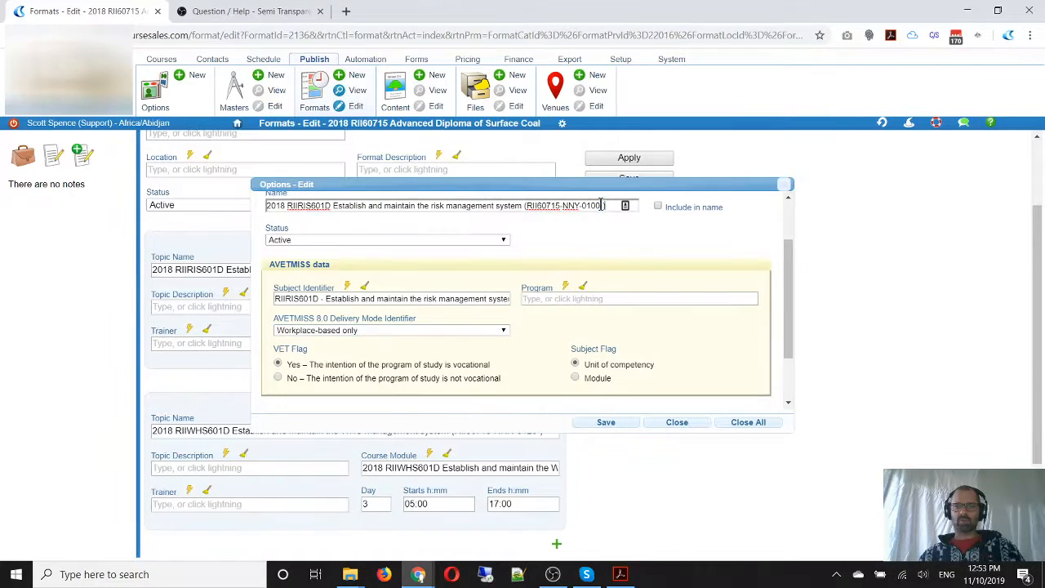
Rename the course module to "Training: RIIRIS601D Establish and maintain the risk management system"
drag(605, 205, 523, 217)
key(BackSpace)
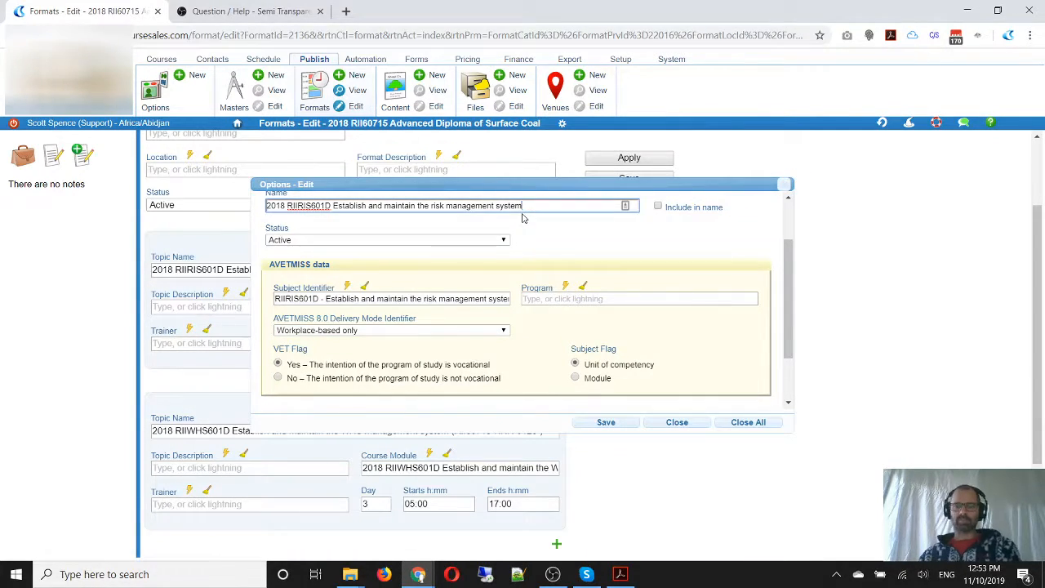
drag(289, 205, 266, 206)
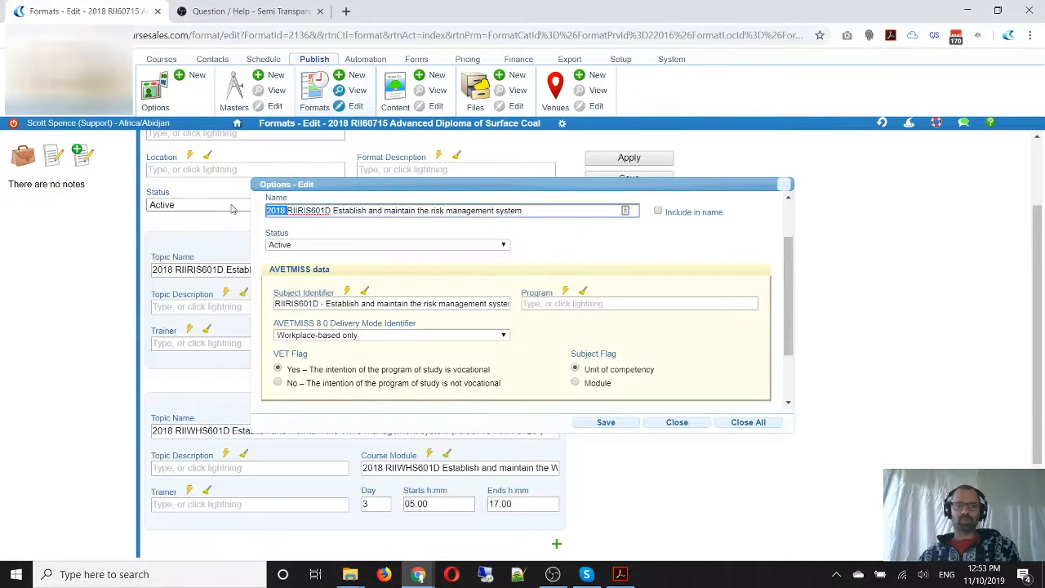
key(BackSpace)
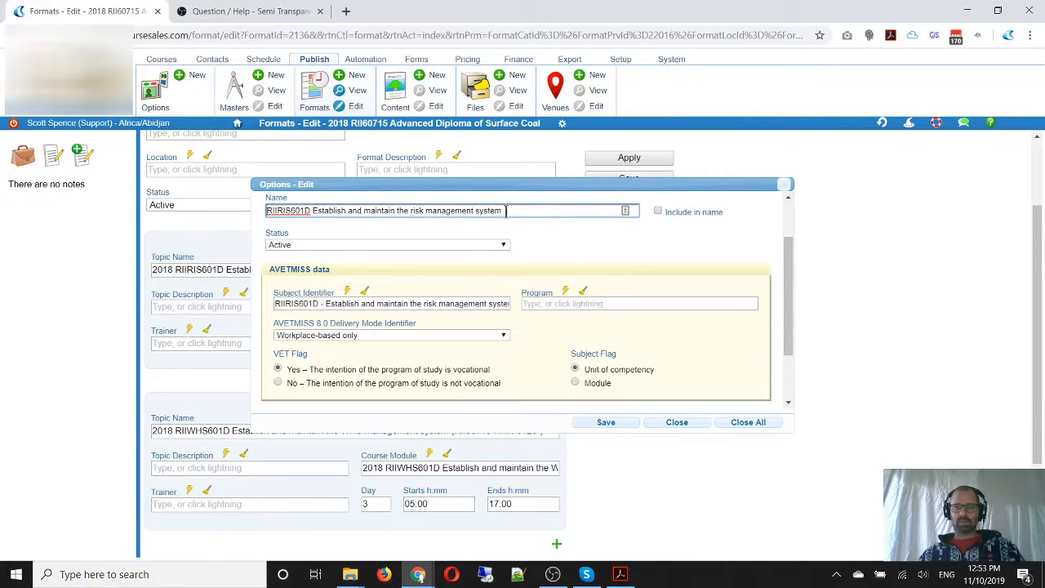
text(Training:)
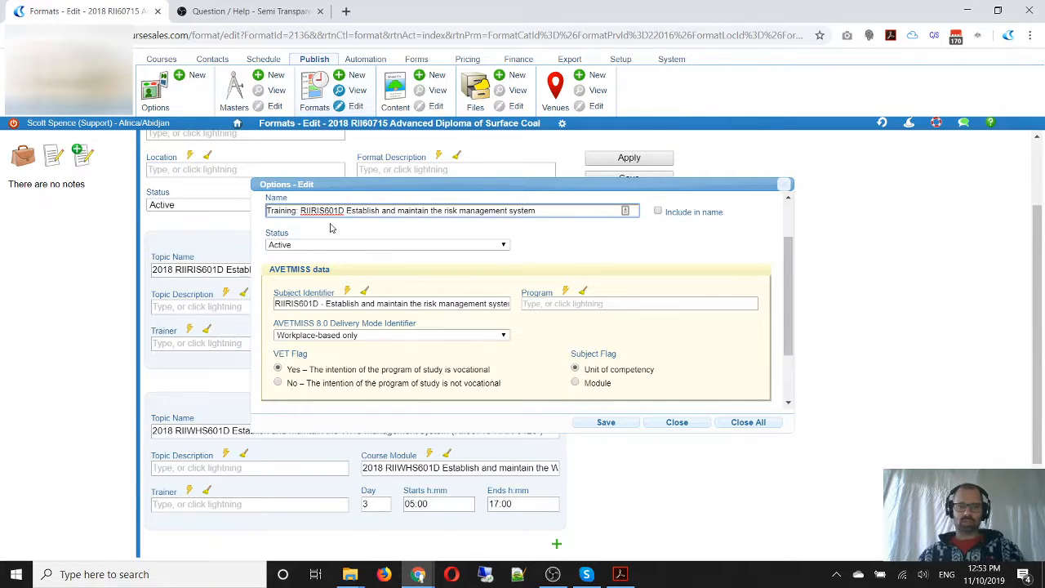
Copy the course module's name, save the module and replace the Day 1 topic's name with the copied text
click(551, 213)
drag(551, 213, 225, 223)
key(ctrl+c)
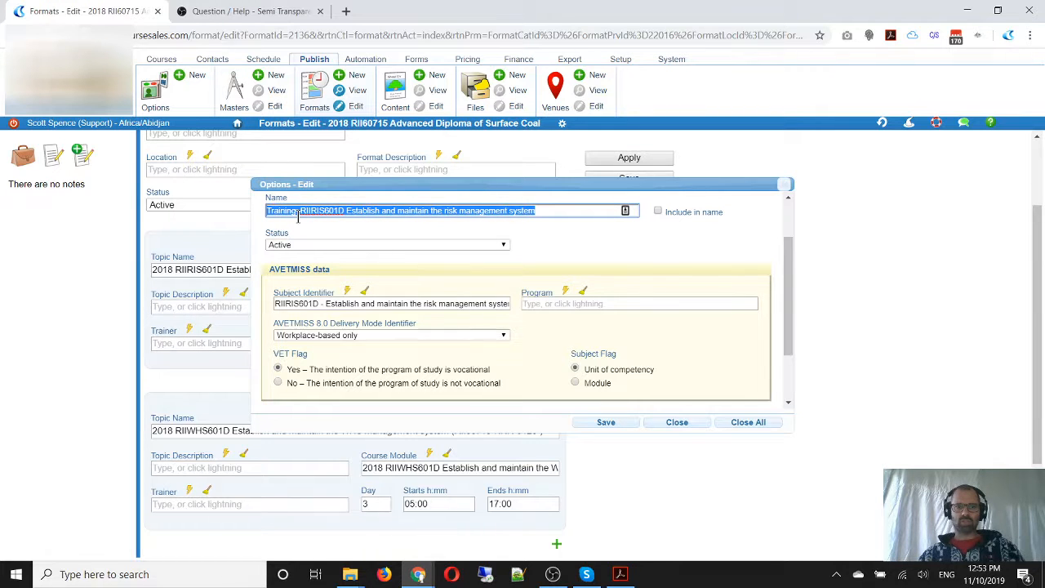
scroll(298, 217, up, 1)
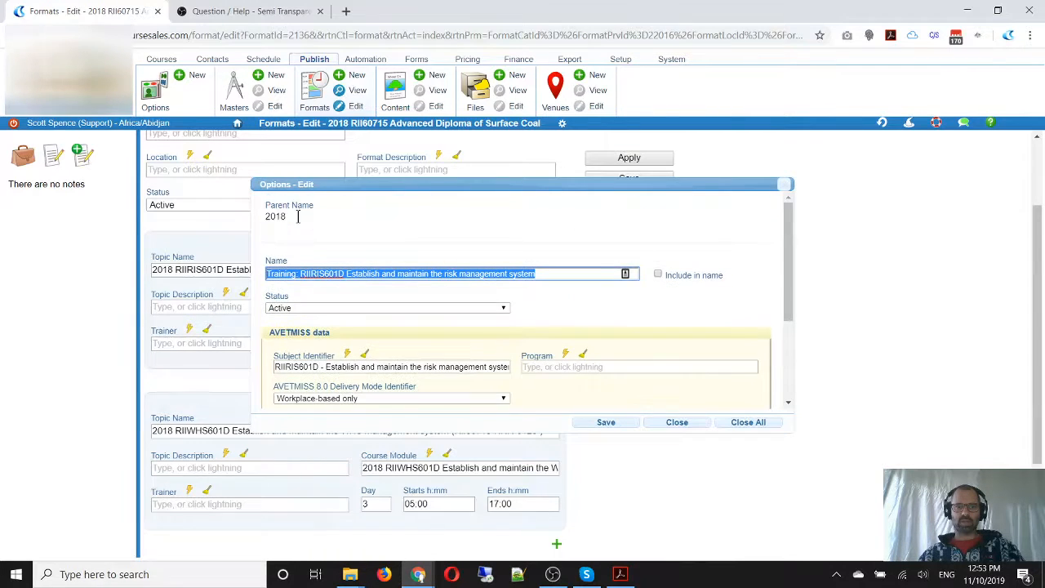
click(613, 423)
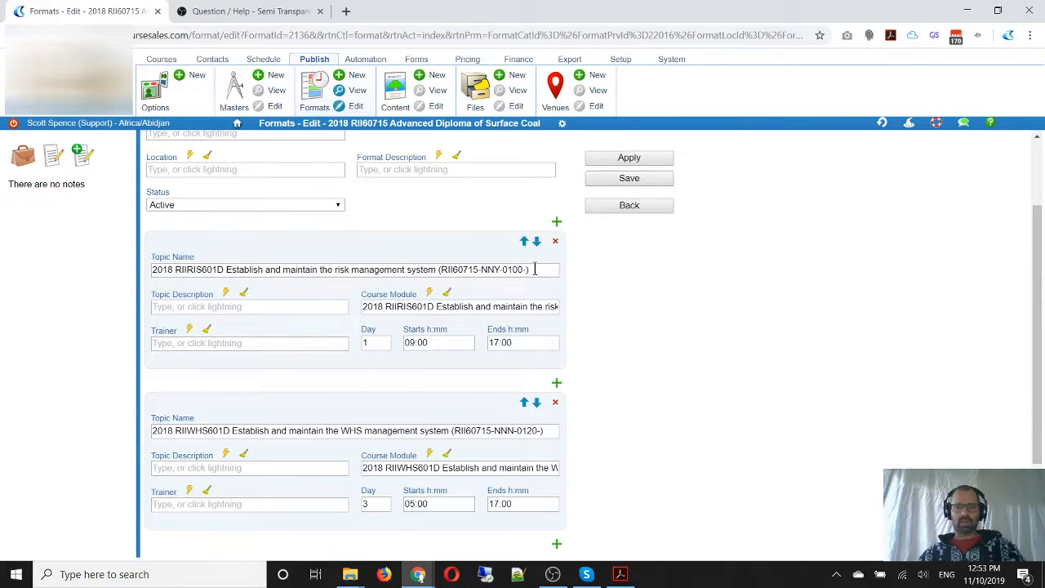
drag(535, 269, 96, 268)
key(ctrl+v)
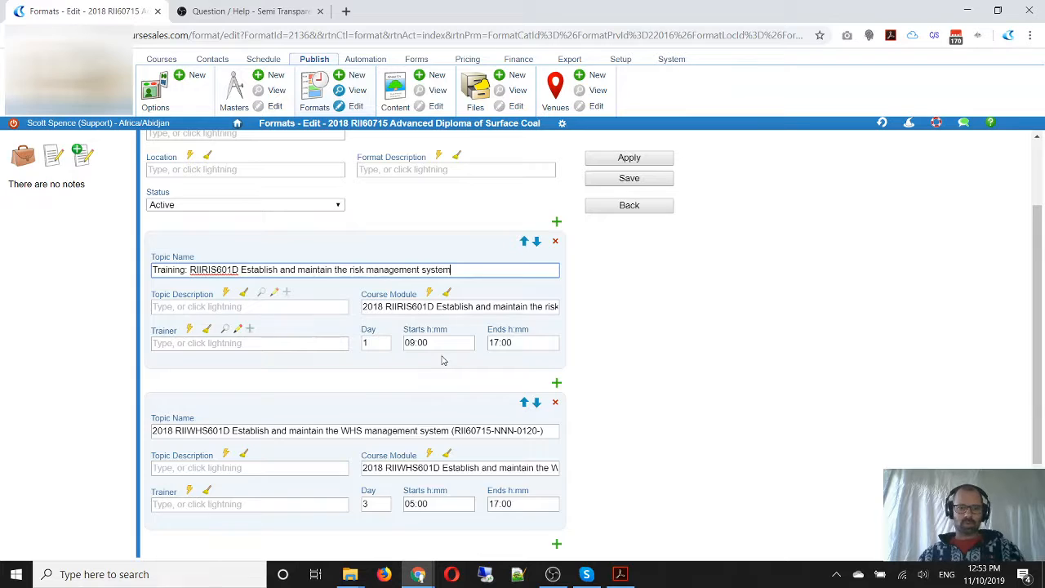
Open the RIIWHS601D topic's course module for editing, clear its Program and set the Subject Flag to Unit of competency
scroll(443, 360, down, 1)
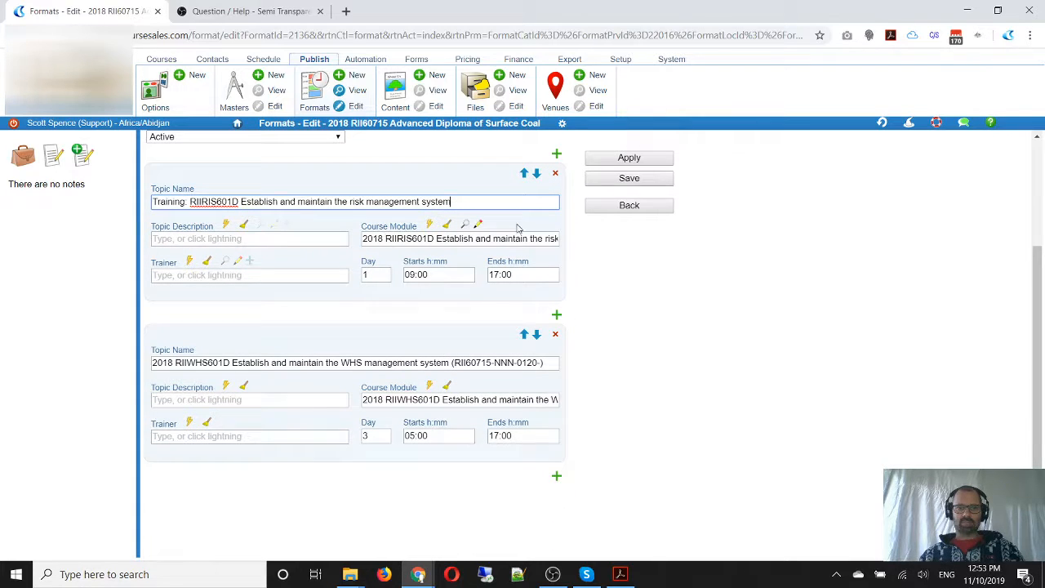
scroll(398, 363, down, 1)
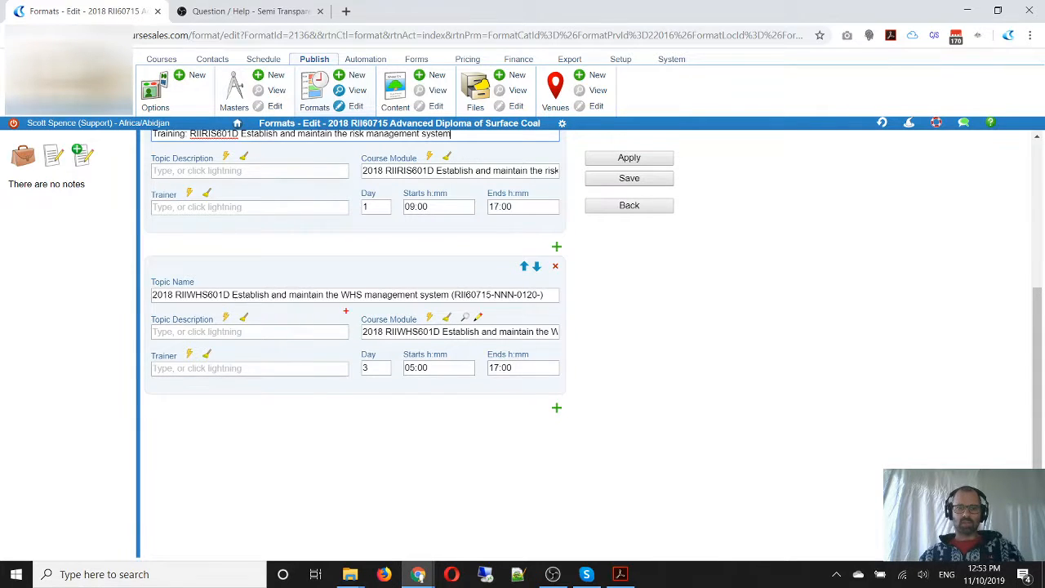
drag(355, 310, 422, 329)
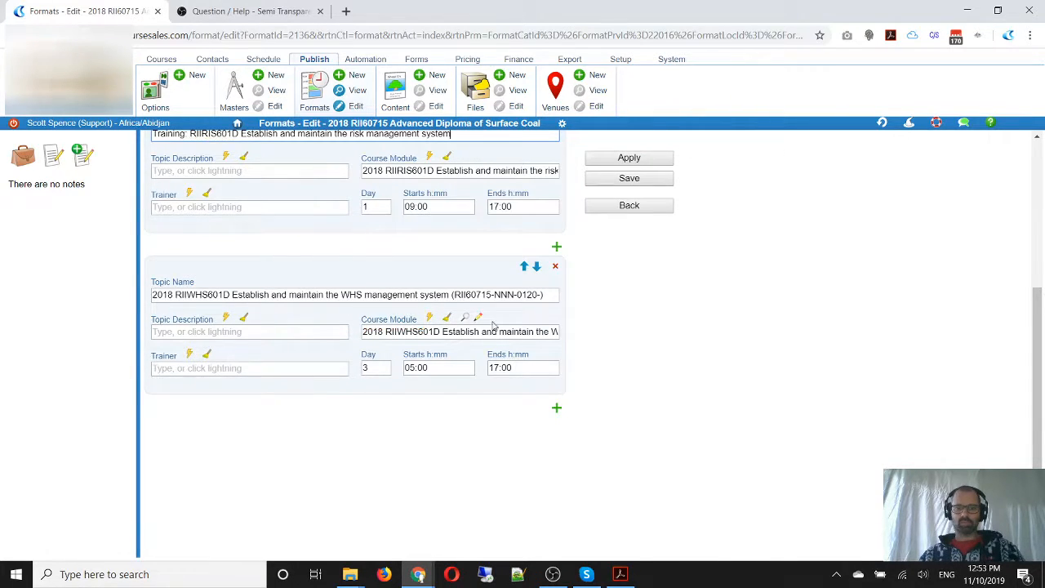
click(478, 318)
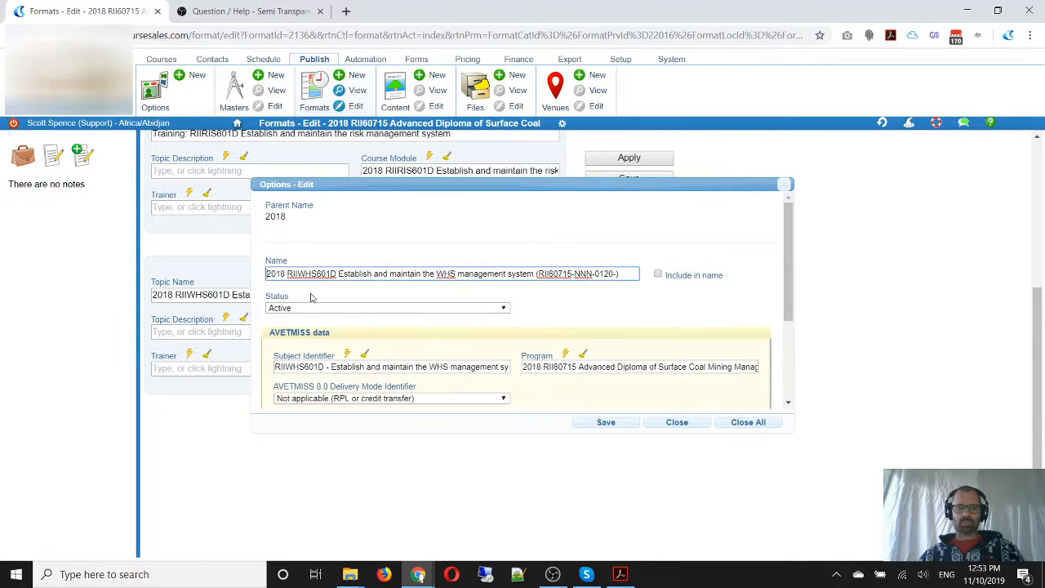
scroll(574, 325, down, 2)
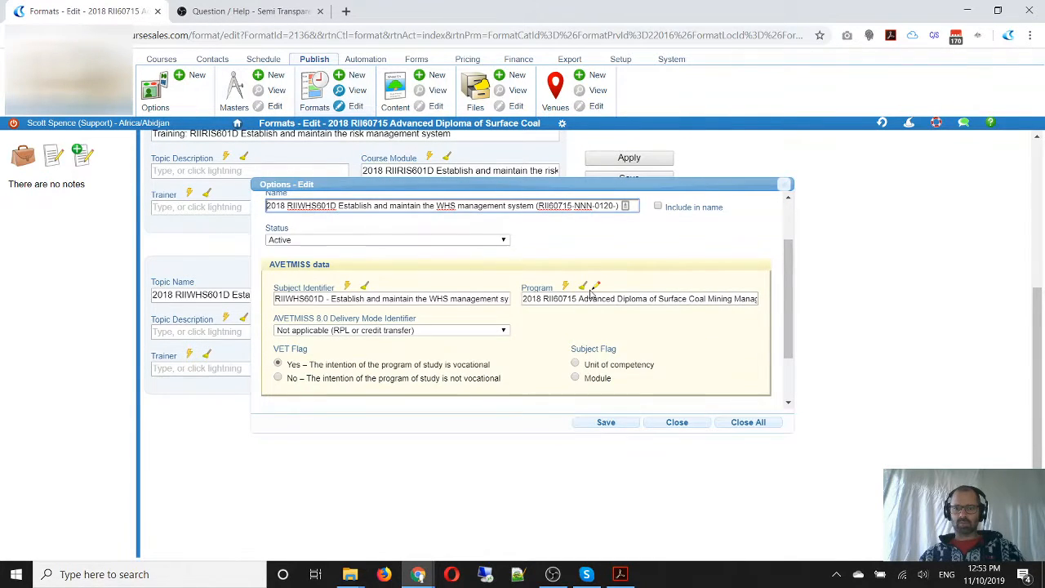
click(583, 286)
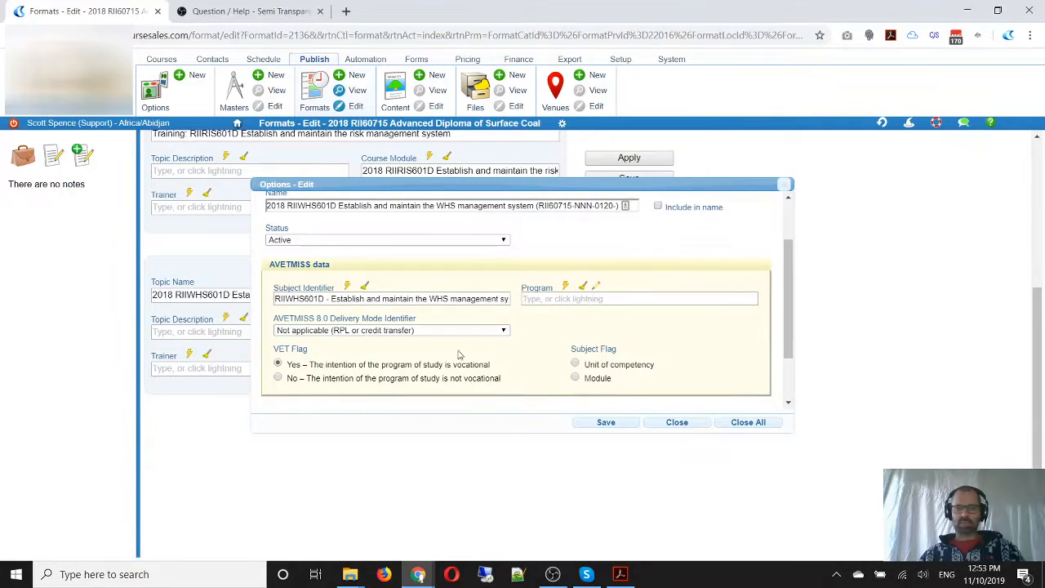
click(575, 364)
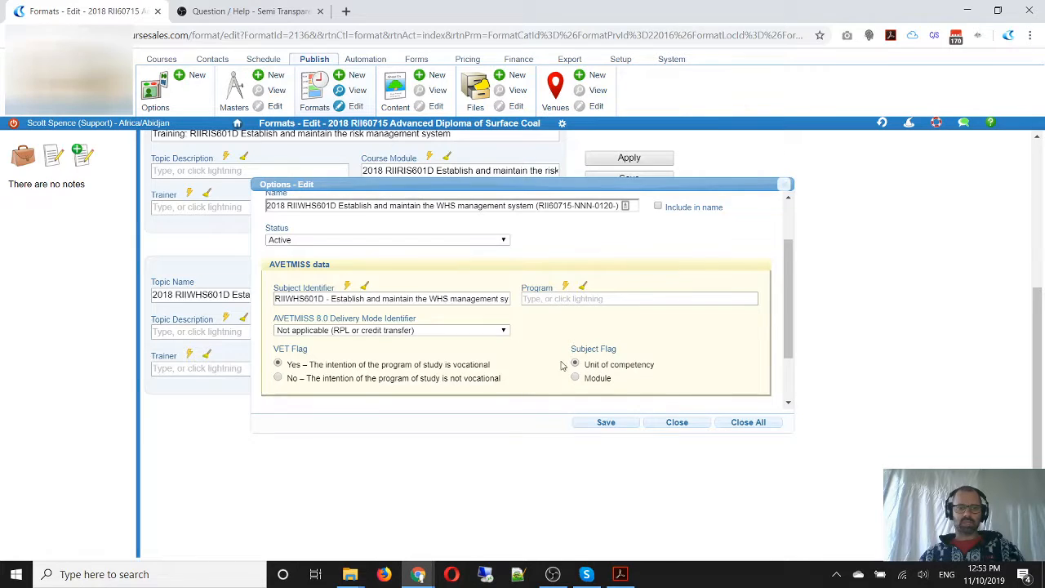
Rename the course module to "RPL/Credit: RIIWHS601D Establish and maintain the WHS management system"
scroll(445, 351, up, 2)
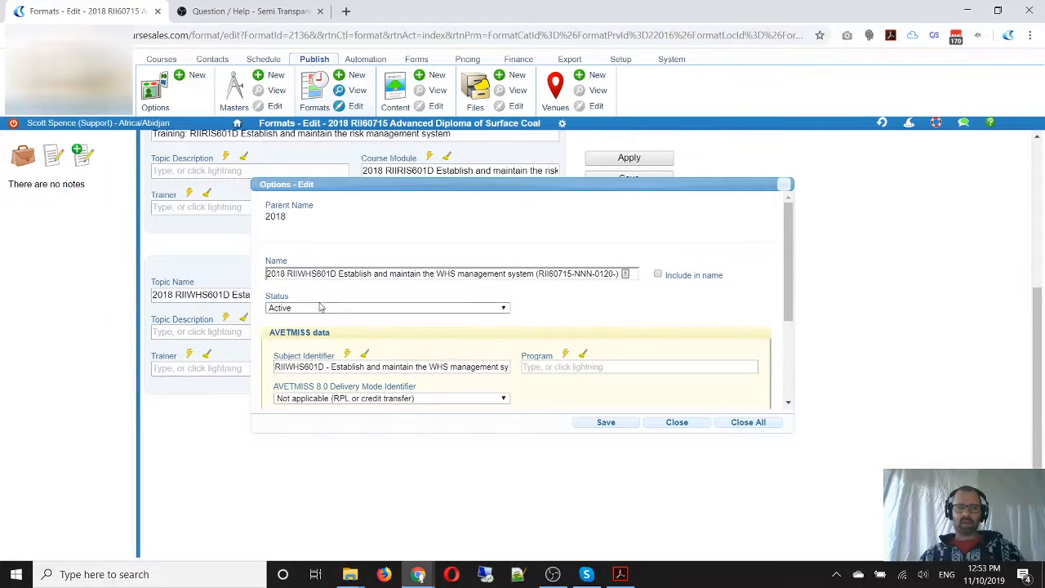
double_click(276, 273)
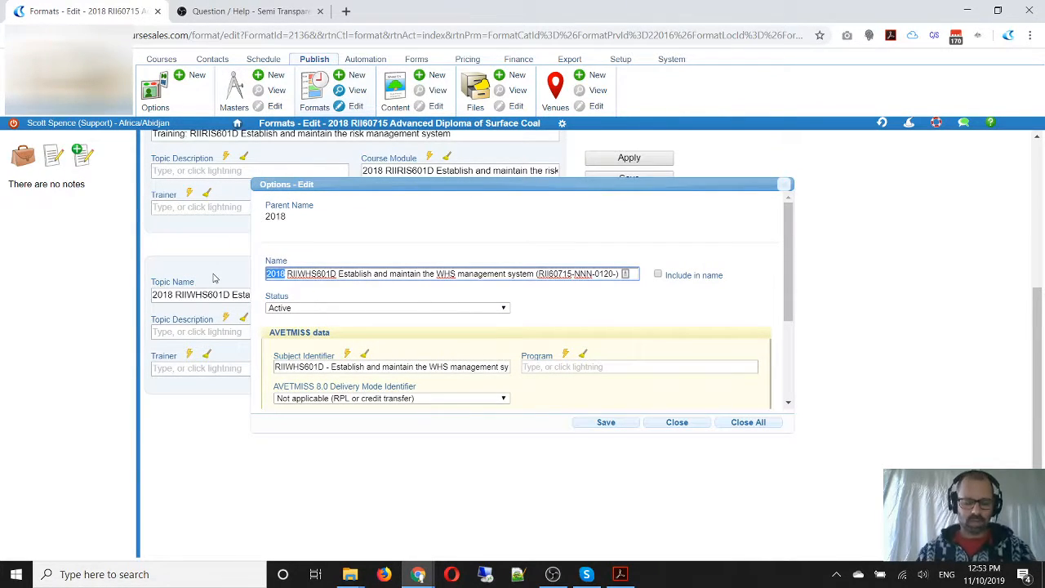
text(RPL)
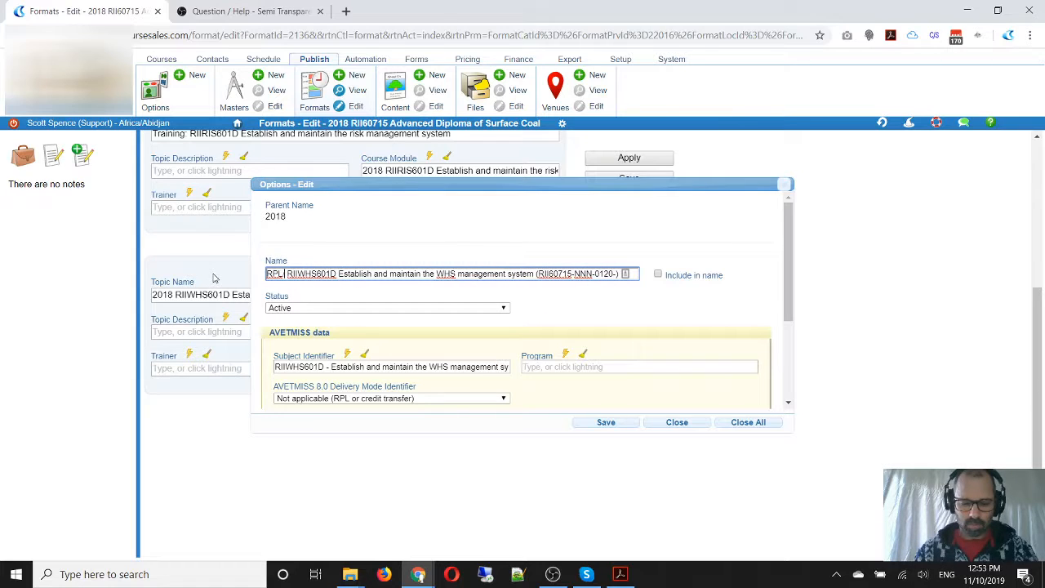
text(/Credit:)
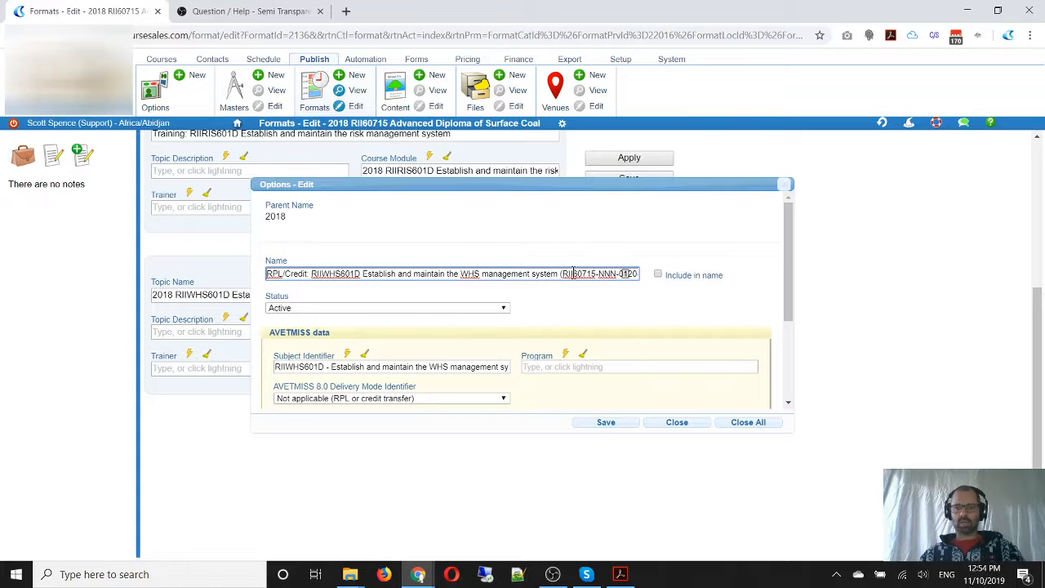
drag(553, 277, 729, 289)
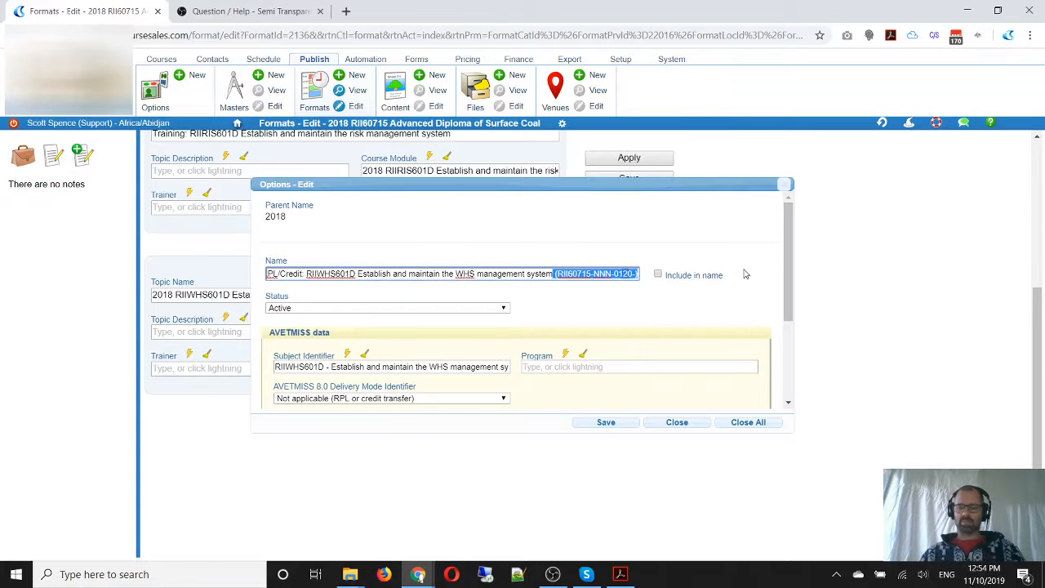
key(BackSpace)
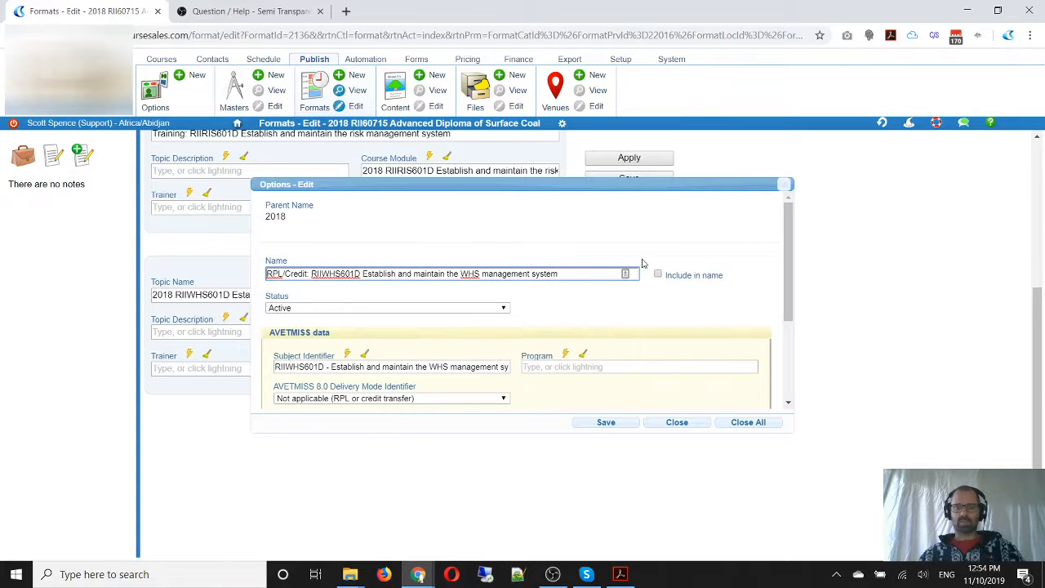
Copy the RIIWHS601D module's name, save the module and replace the second topic's name with the copied text
drag(563, 275, 205, 282)
key(ctrl+c)
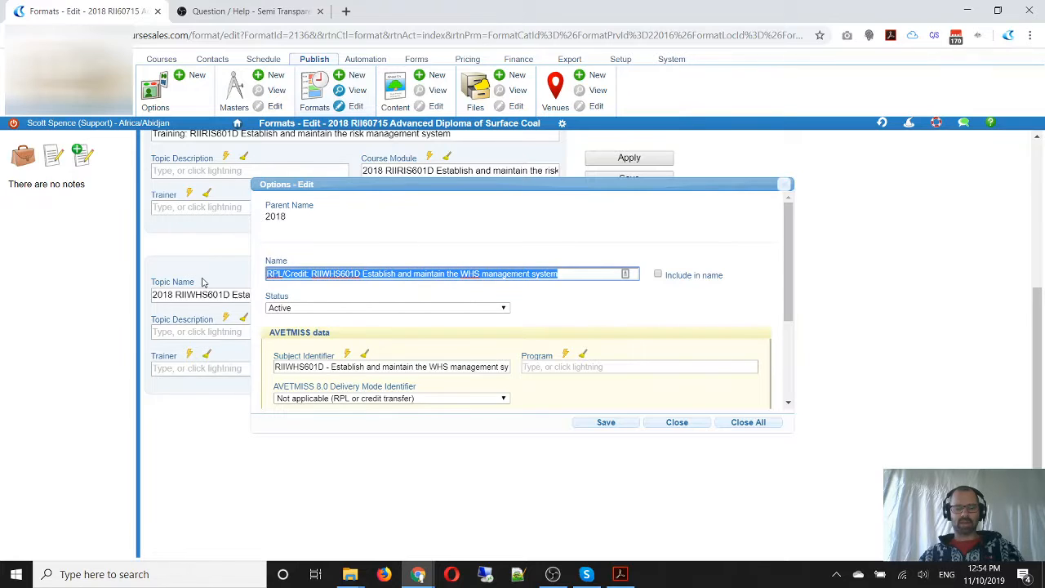
scroll(613, 392, down, 1)
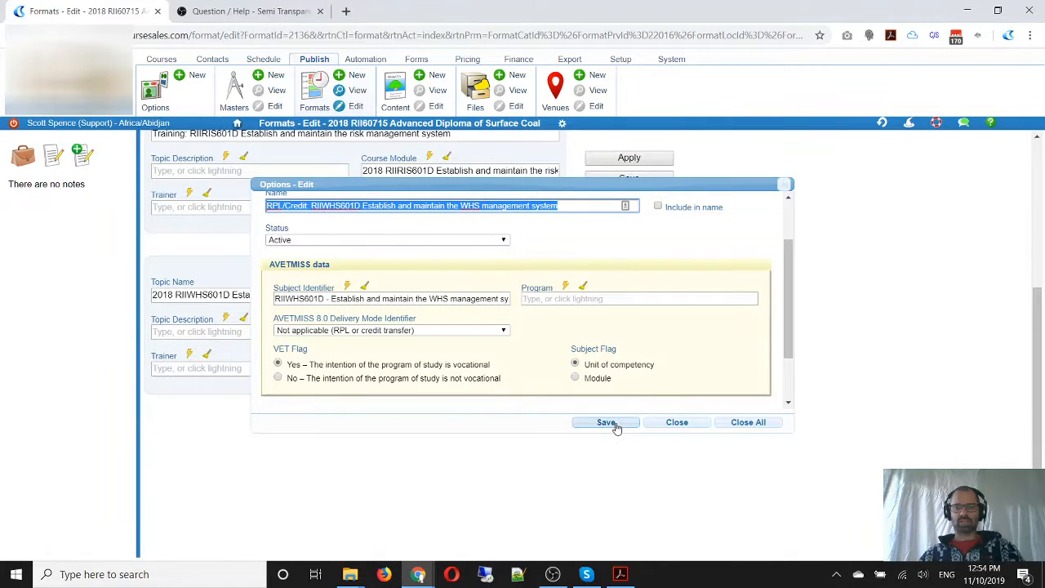
click(614, 424)
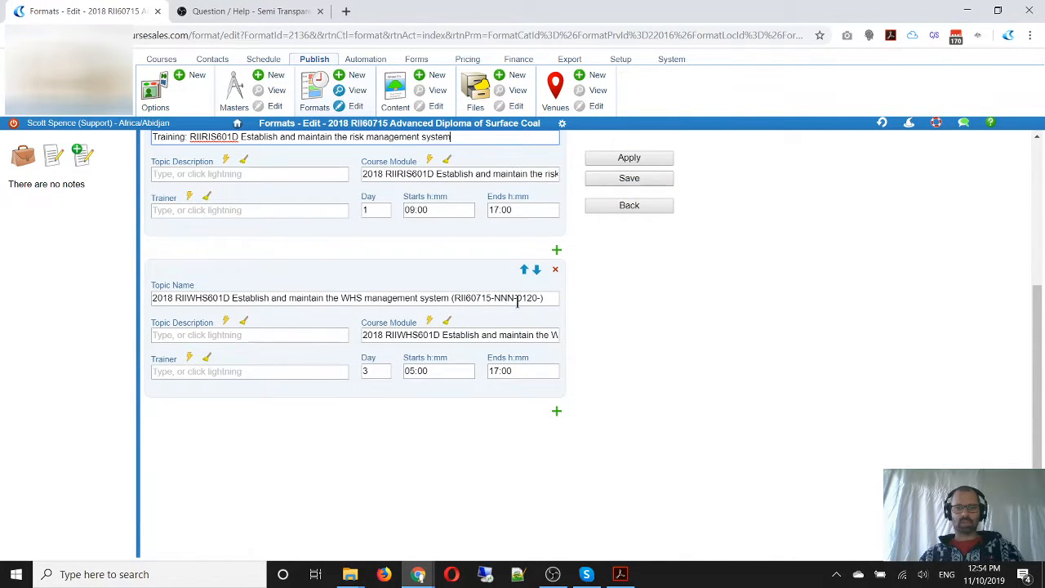
mouse_move(504, 336)
drag(545, 298, 128, 299)
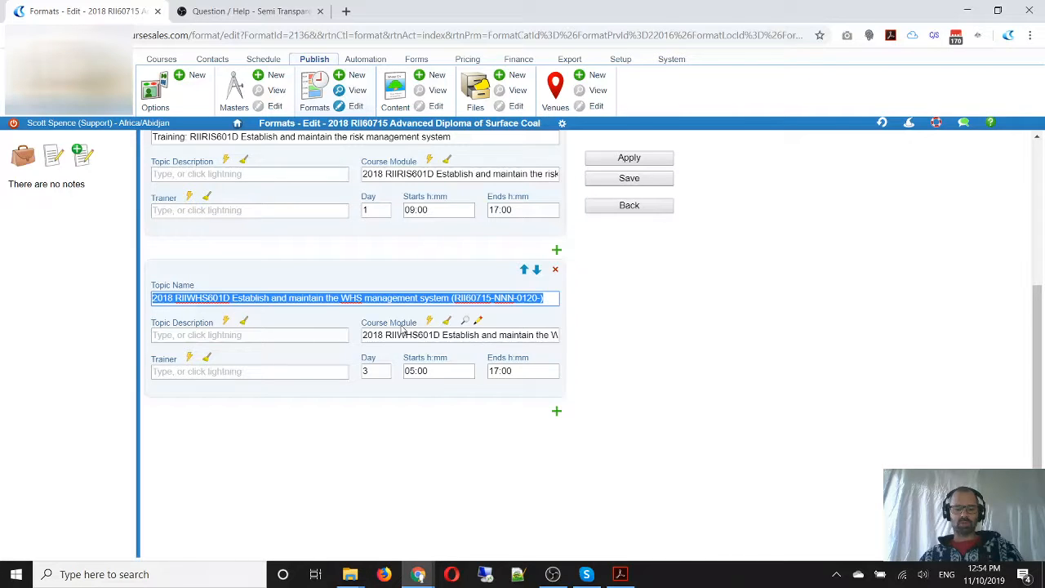
key(ctrl+v)
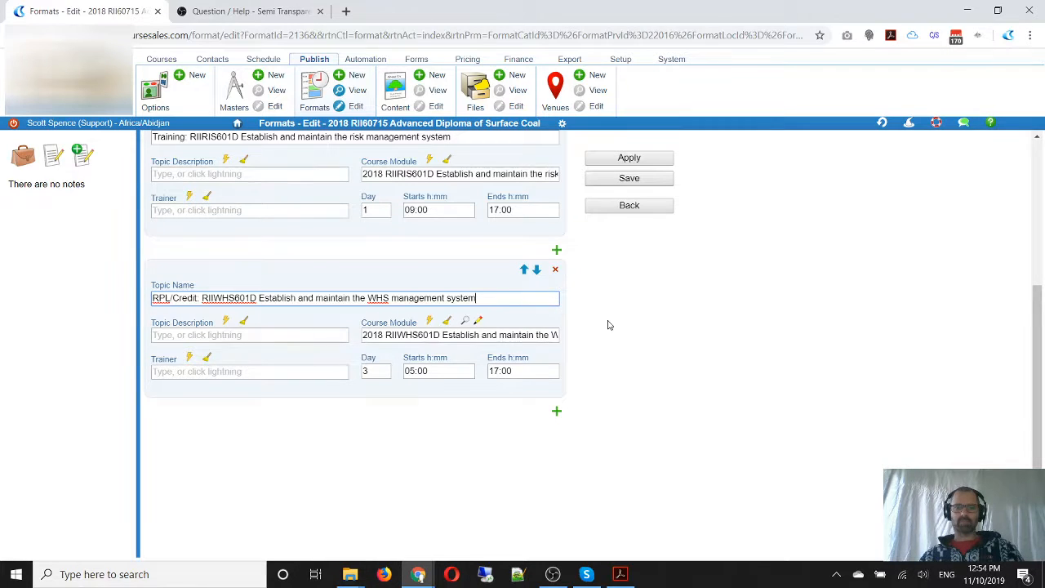
Copy the format's name "RII60715 Advanced Diploma of Surface Coal Mining Management" and save the format
scroll(608, 325, up, 1)
scroll(608, 325, up, 3)
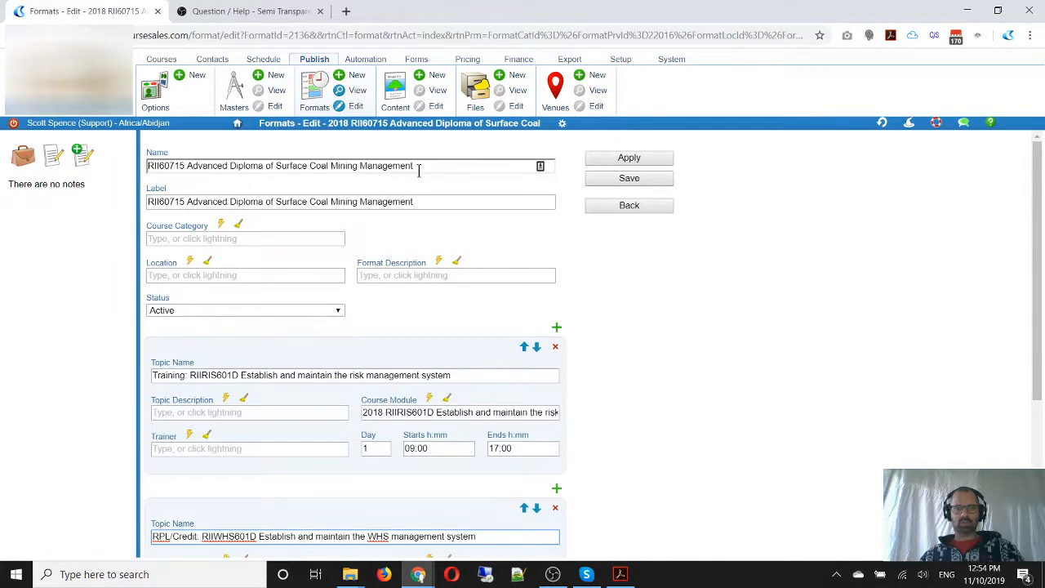
drag(418, 166, 79, 180)
key(ctrl+c)
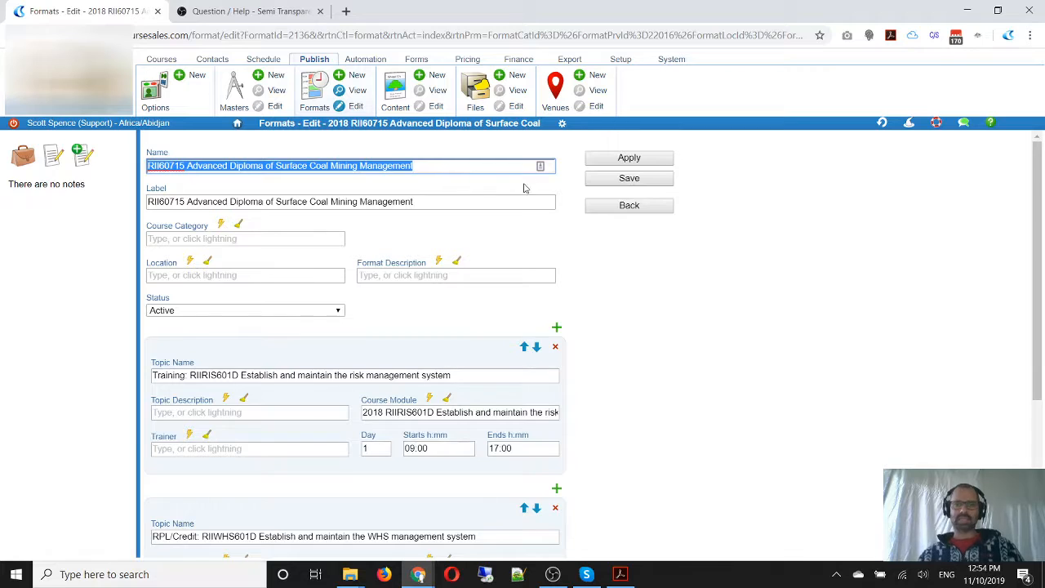
click(637, 181)
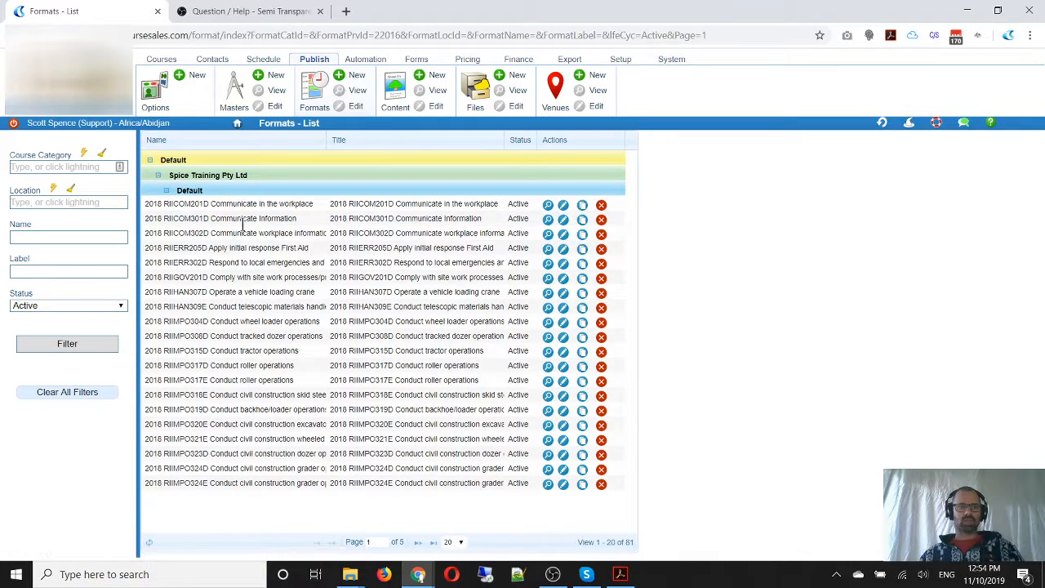
Filter the formats list by the label "RII60715 Advanced Diploma of Surface Coal Mining Management" and open the matching format for editing
click(50, 272)
key(ctrl+v)
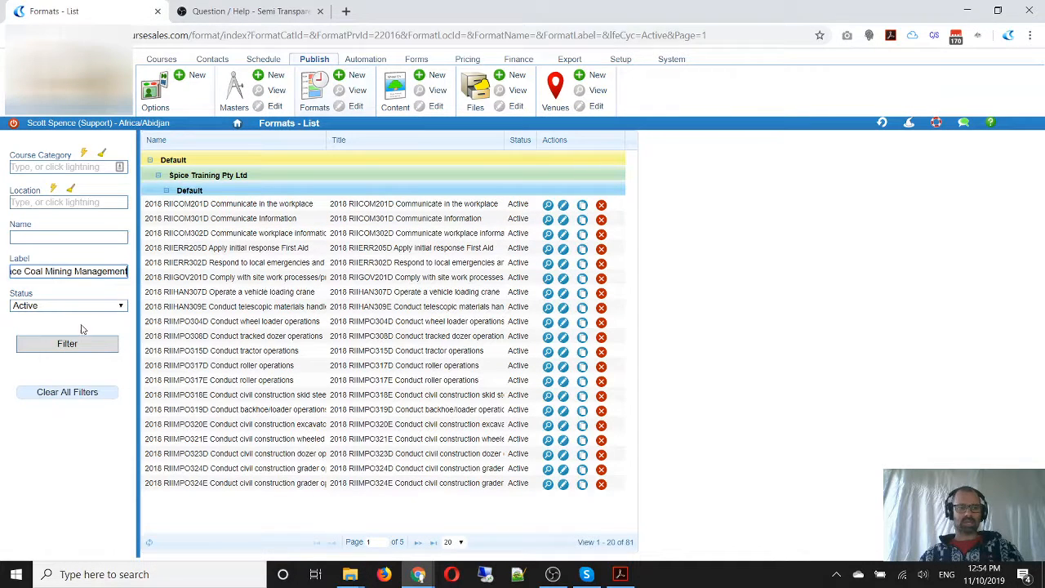
click(88, 346)
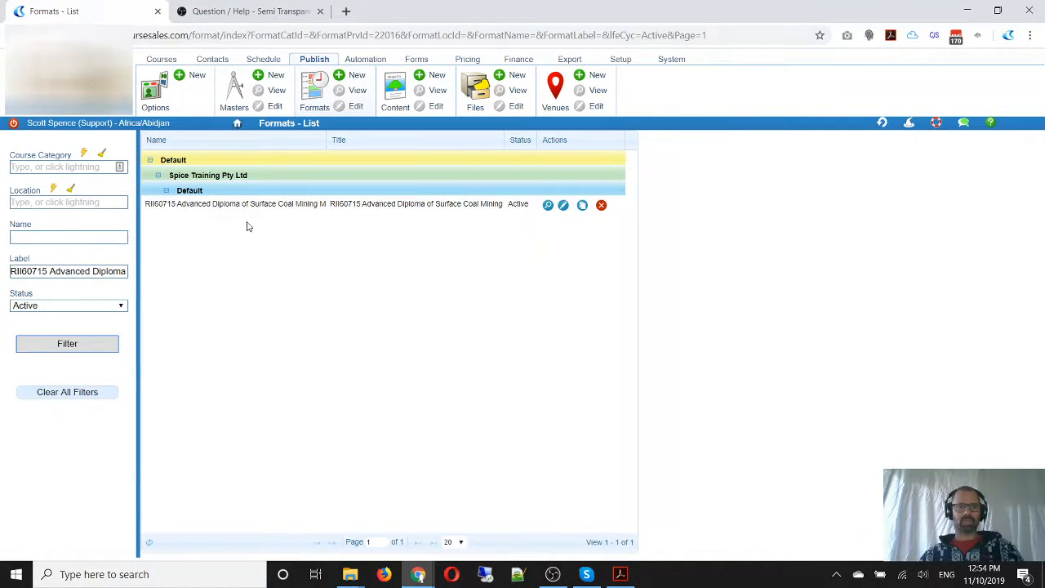
click(564, 205)
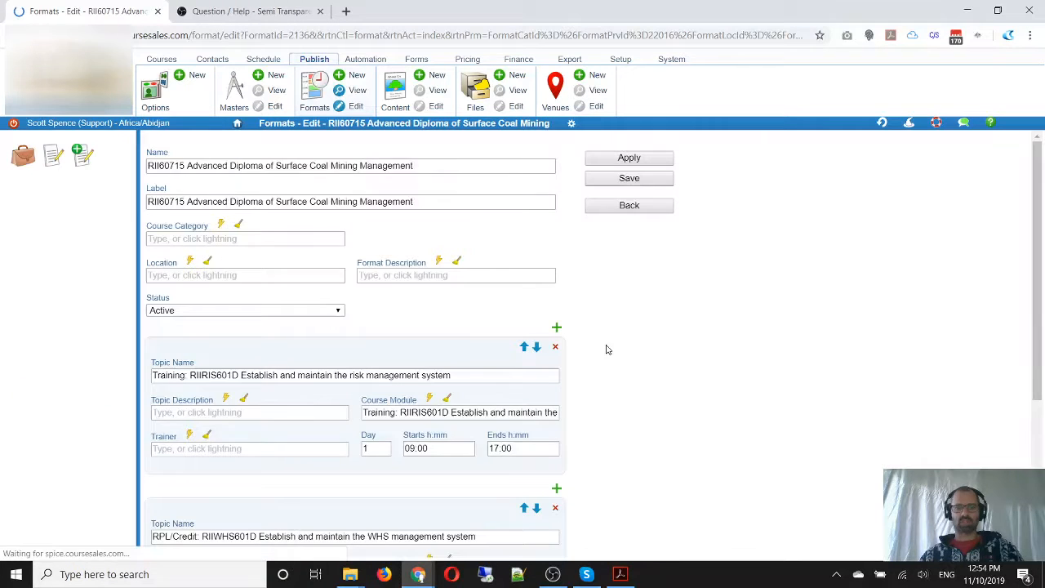
Set the RPL/Credit RIIWHS601D topic to Day 2 with a start time of 09:00
scroll(485, 325, down, 2)
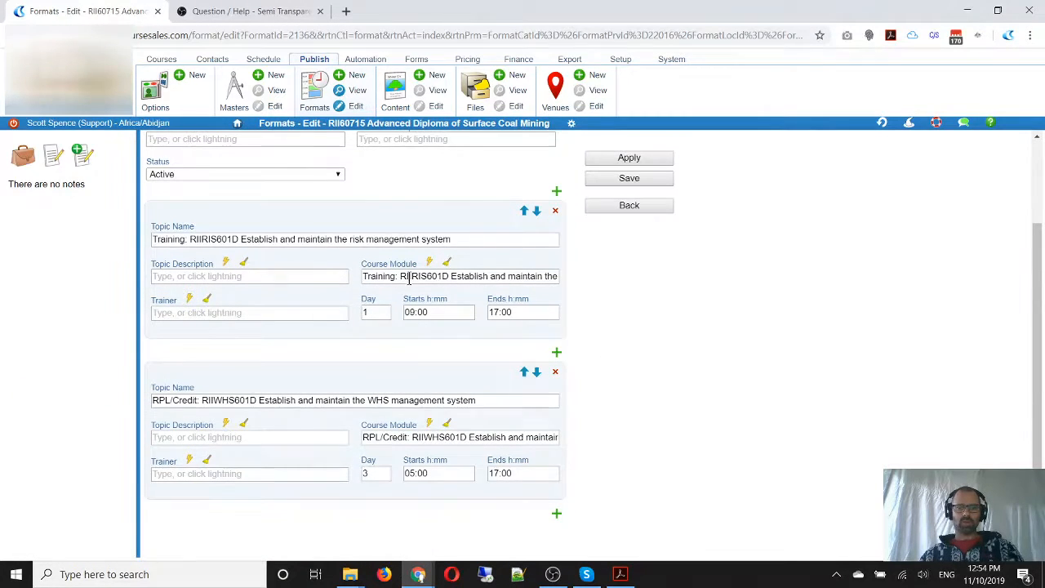
scroll(520, 399, down, 1)
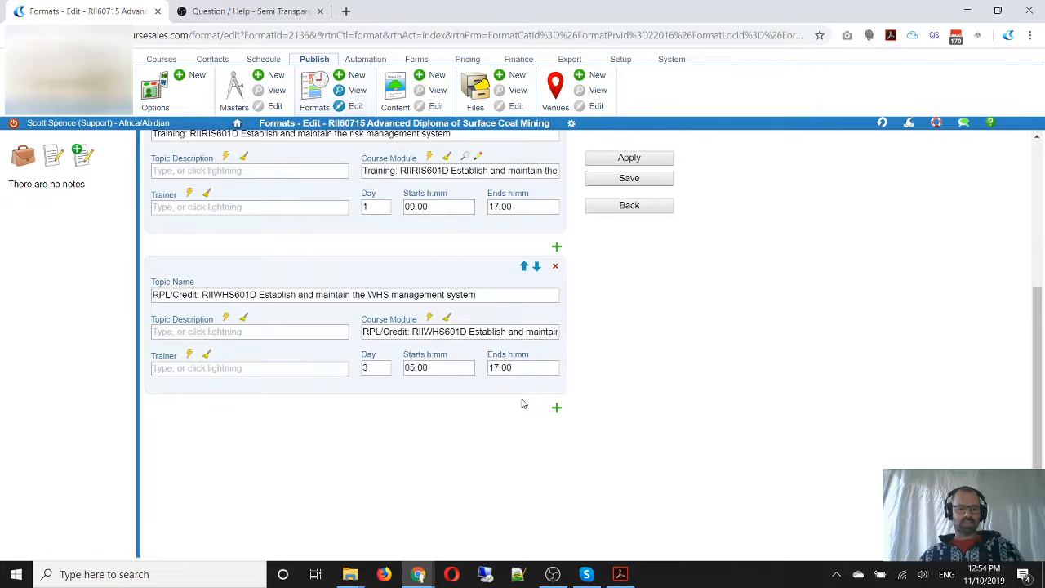
mouse_move(353, 178)
mouse_down()
mouse_move(384, 224)
mouse_move(414, 234)
mouse_up()
drag(361, 351, 398, 387)
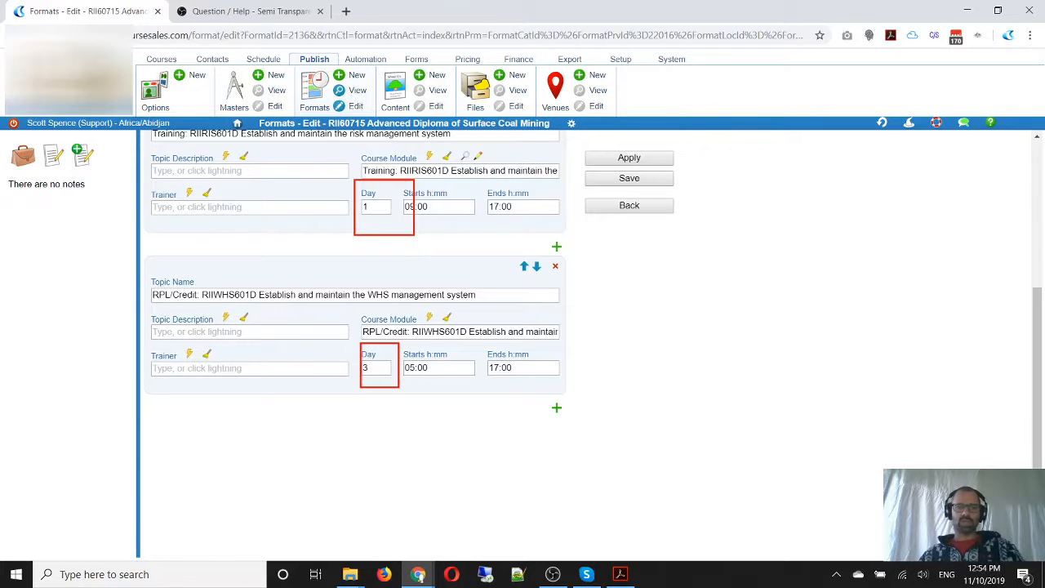
double_click(376, 368)
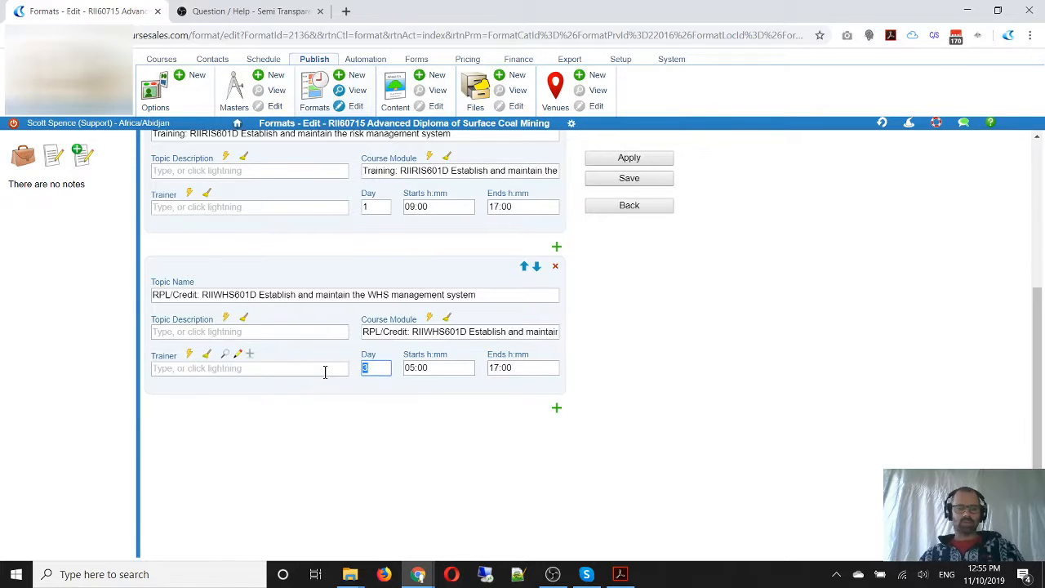
text(2)
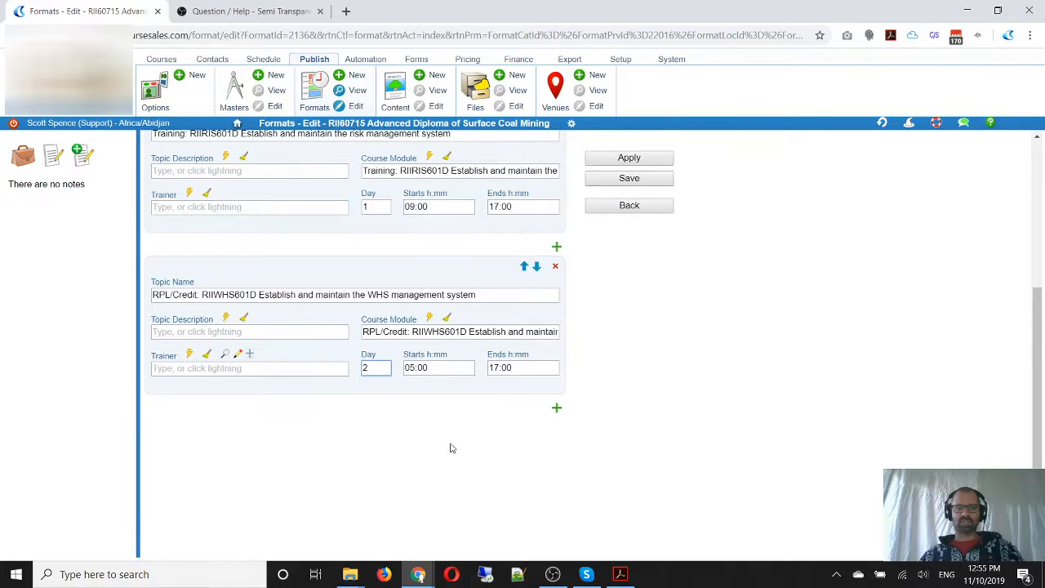
click(430, 368)
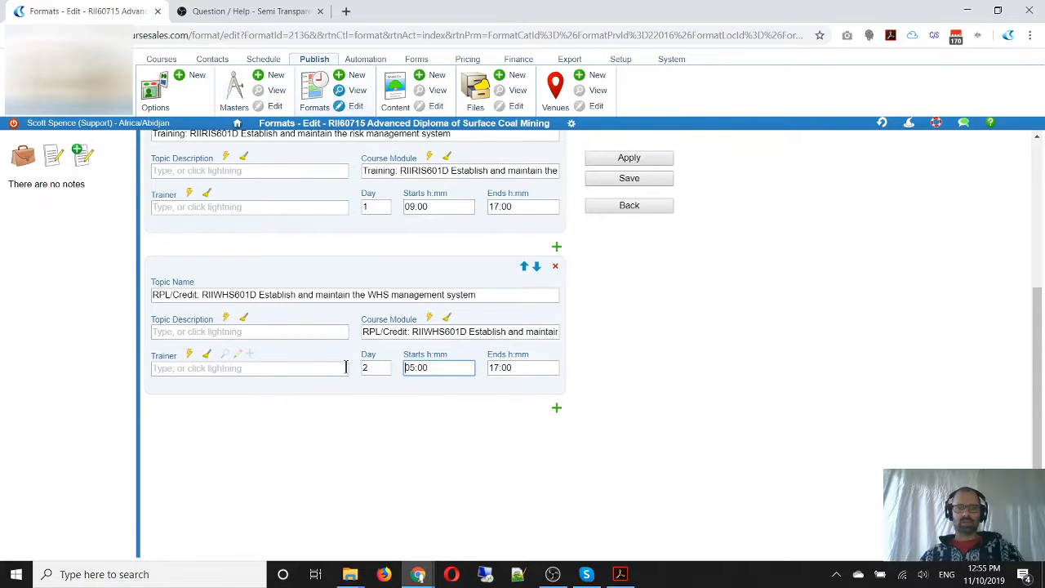
key(Delete)
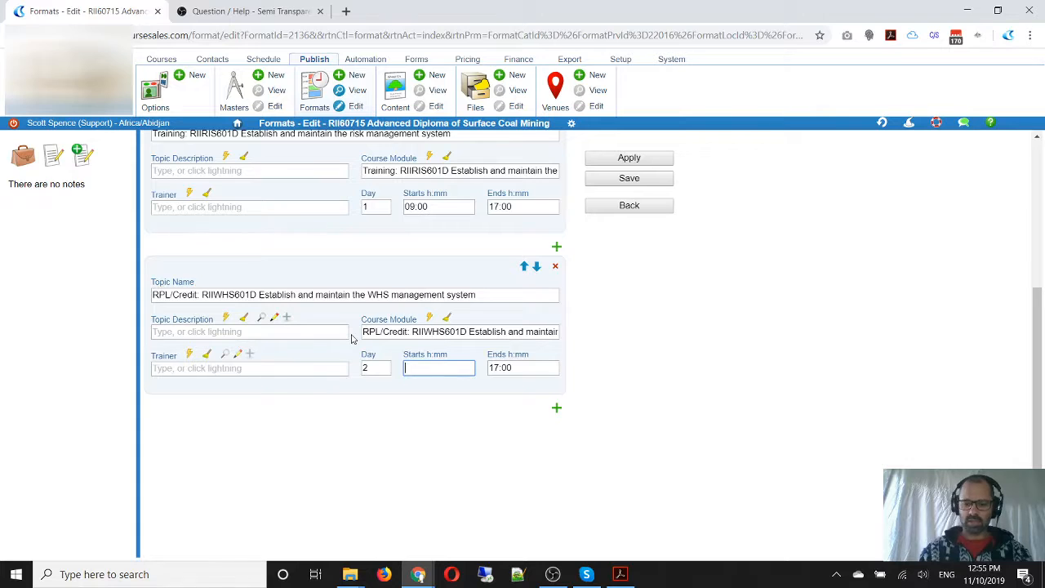
text(9:00)
click(657, 357)
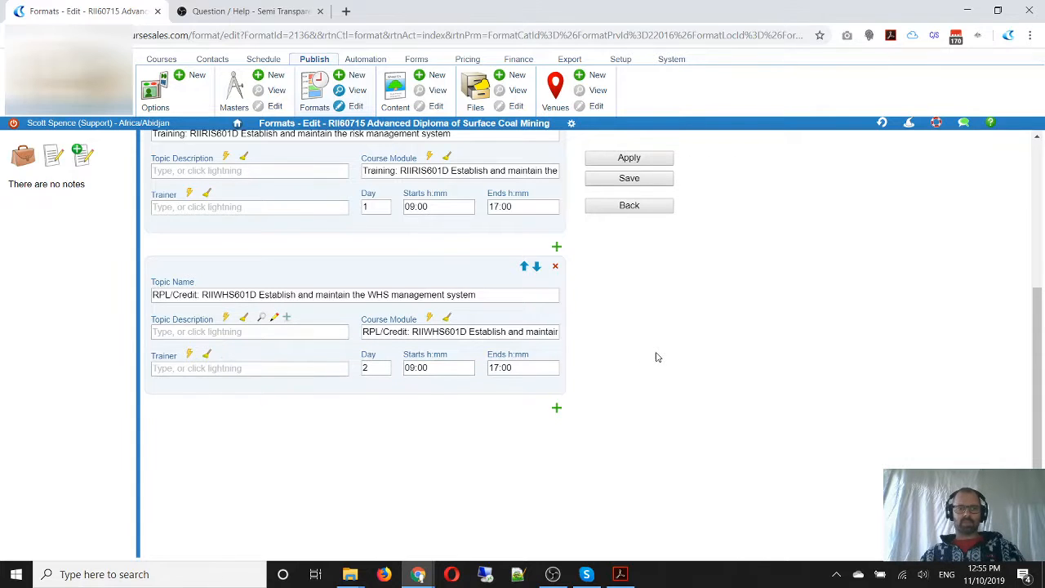
scroll(658, 357, up, 1)
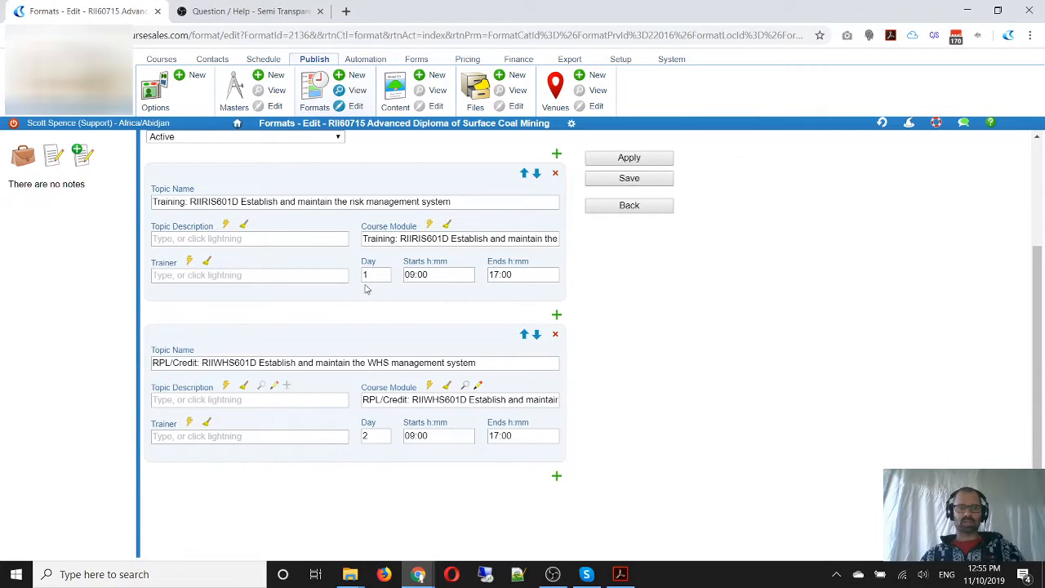
scroll(365, 292, up, 3)
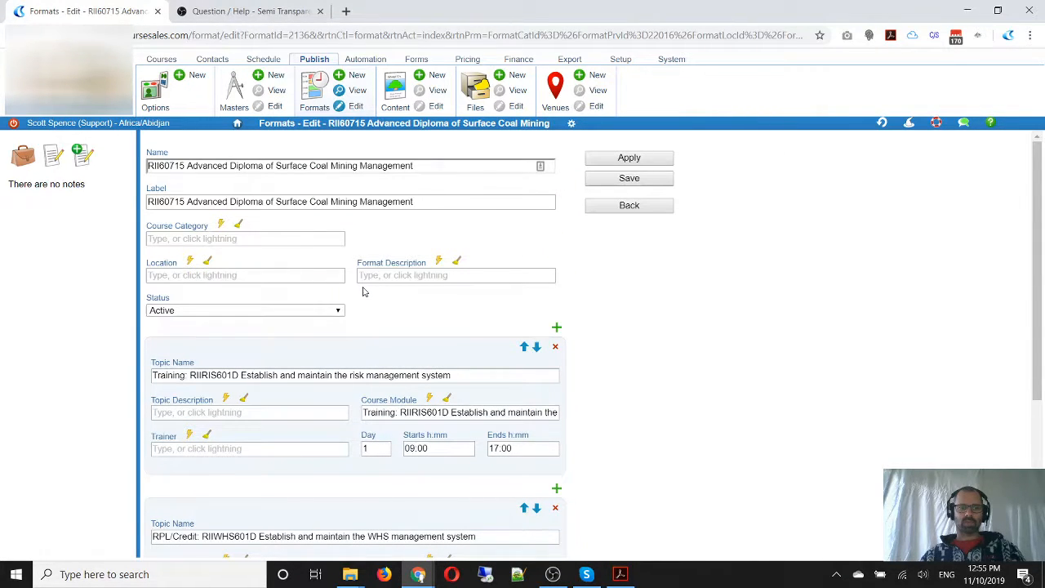
scroll(364, 291, down, 1)
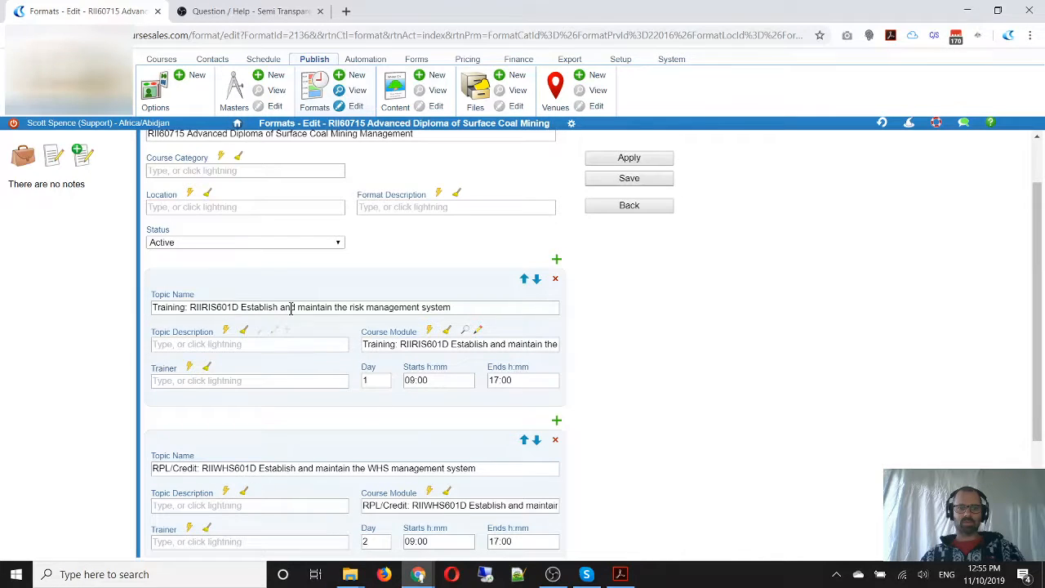
Replace the format's name and label with "RIIRIS601D Establish and maintain the risk management system", copied from the first topic, and save the format
scroll(392, 369, down, 1)
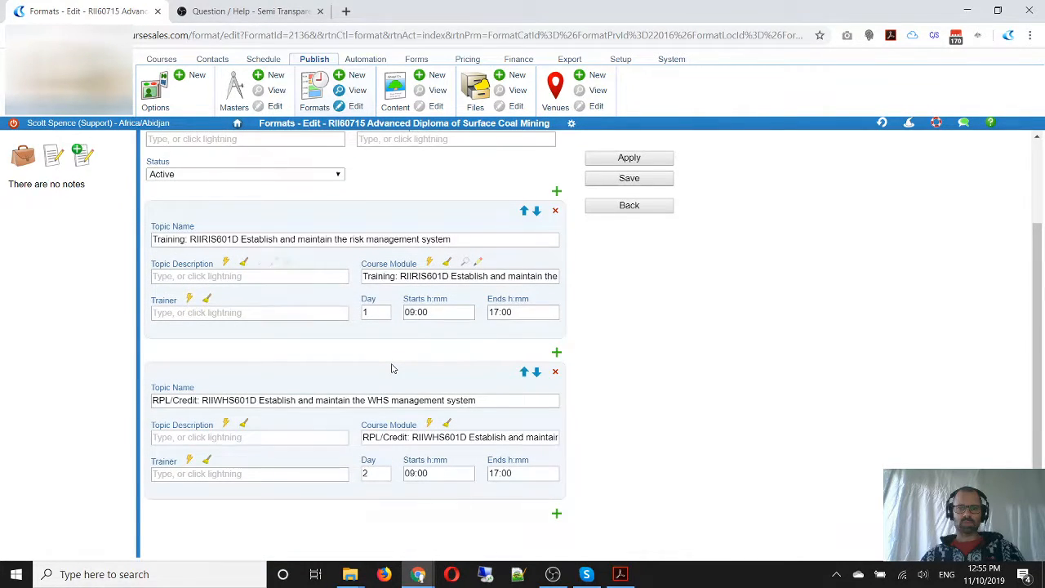
scroll(392, 369, up, 2)
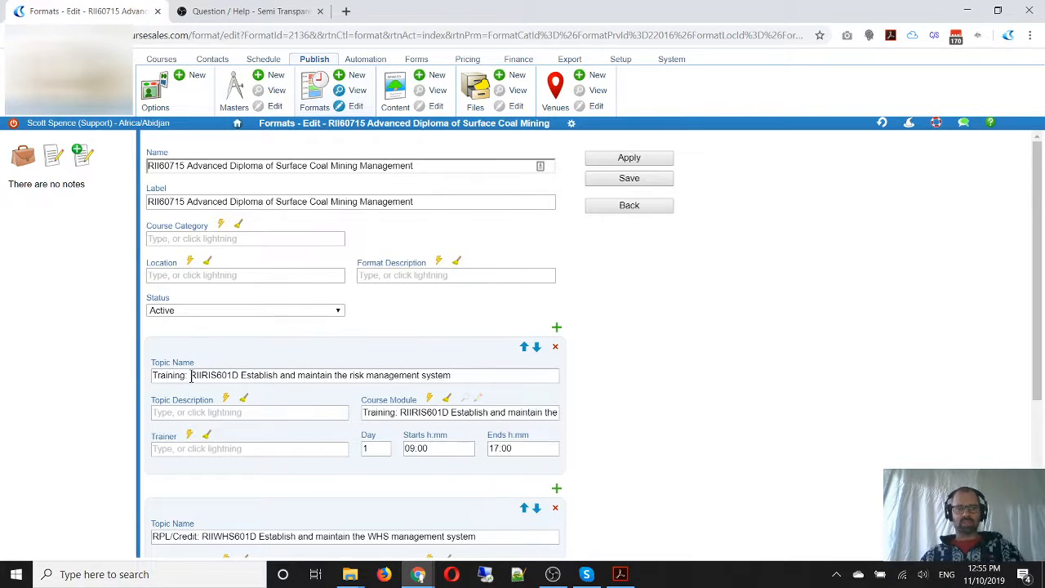
drag(190, 376, 508, 400)
key(ctrl+c)
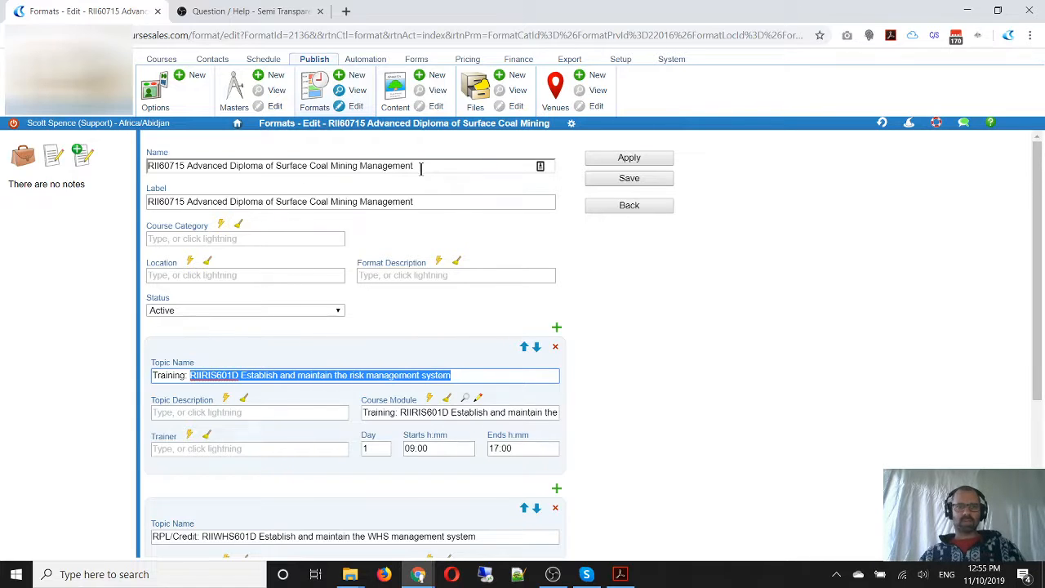
drag(421, 167, 139, 168)
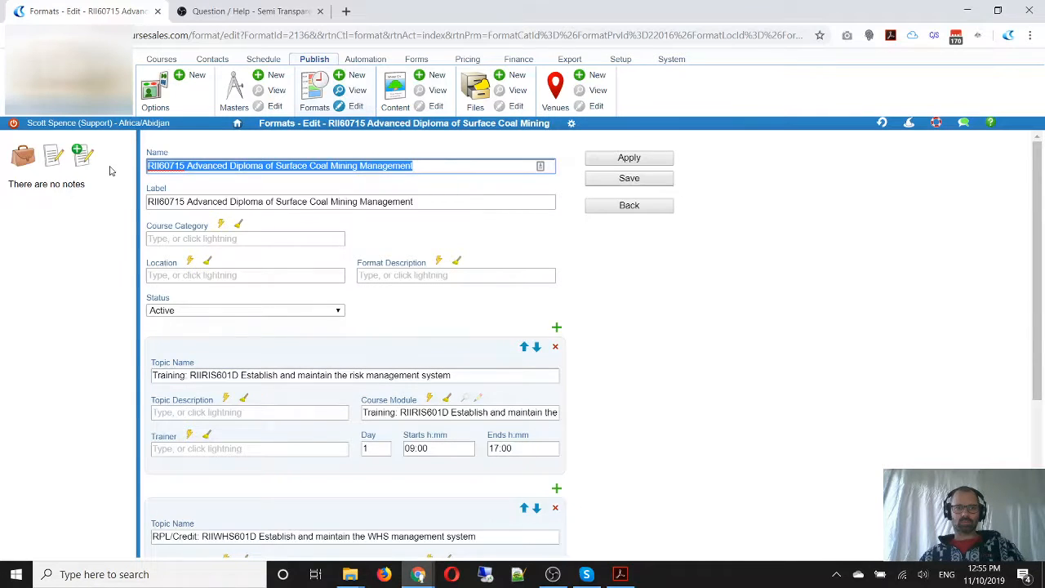
key(ctrl+v)
drag(432, 201, 95, 205)
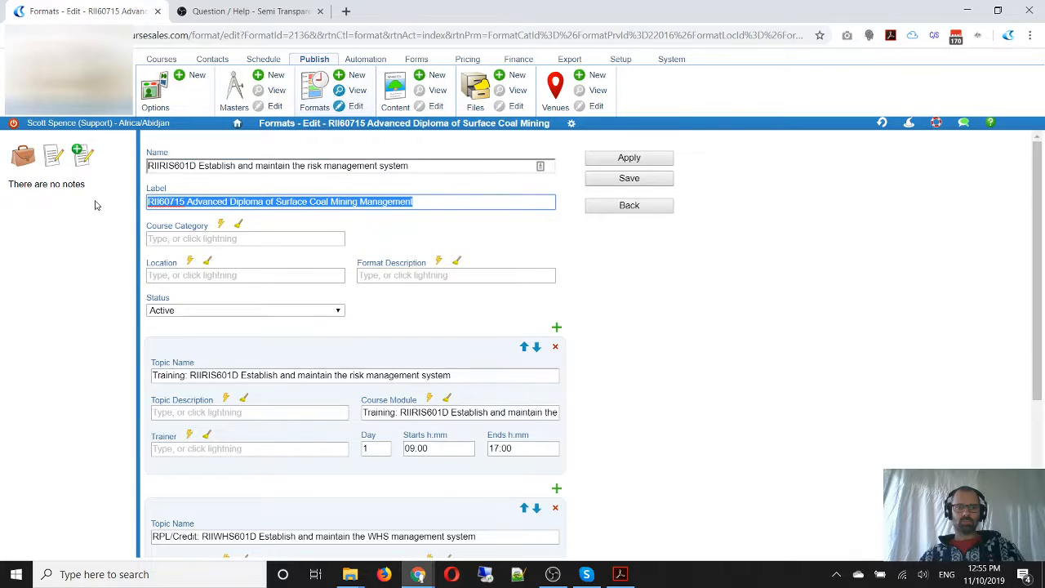
key(ctrl+v)
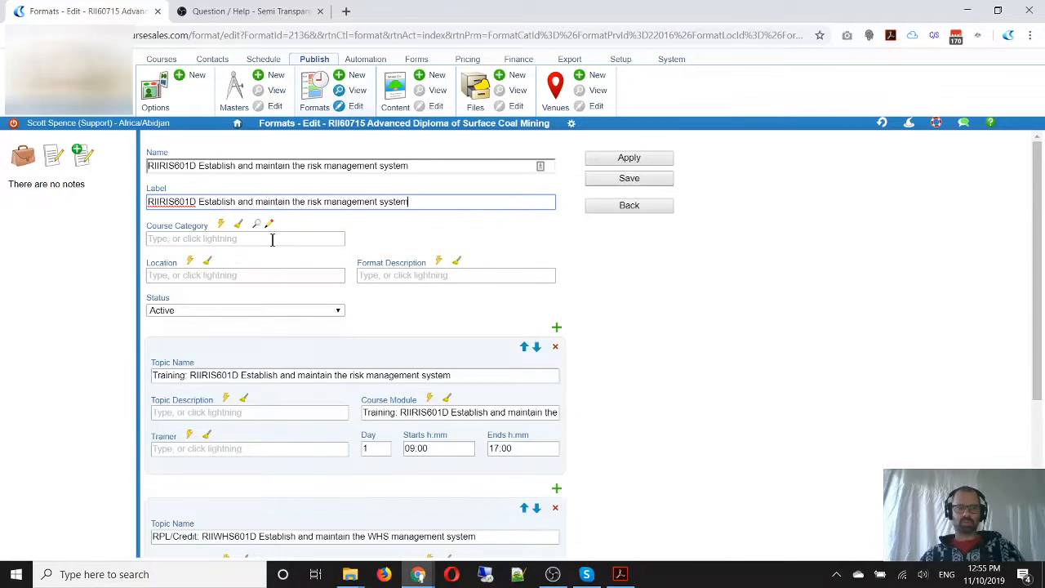
click(644, 179)
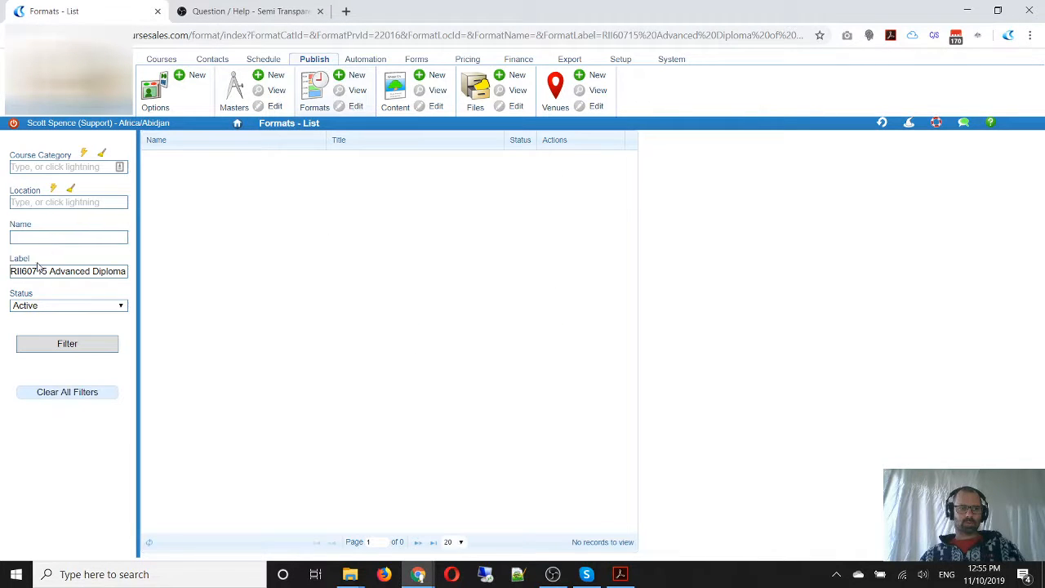
Filter the formats list by the label "RIIRIS601D Establish and maintain the risk management system" and open the 2018 format for editing
triple_click(38, 271)
key(ctrl+v)
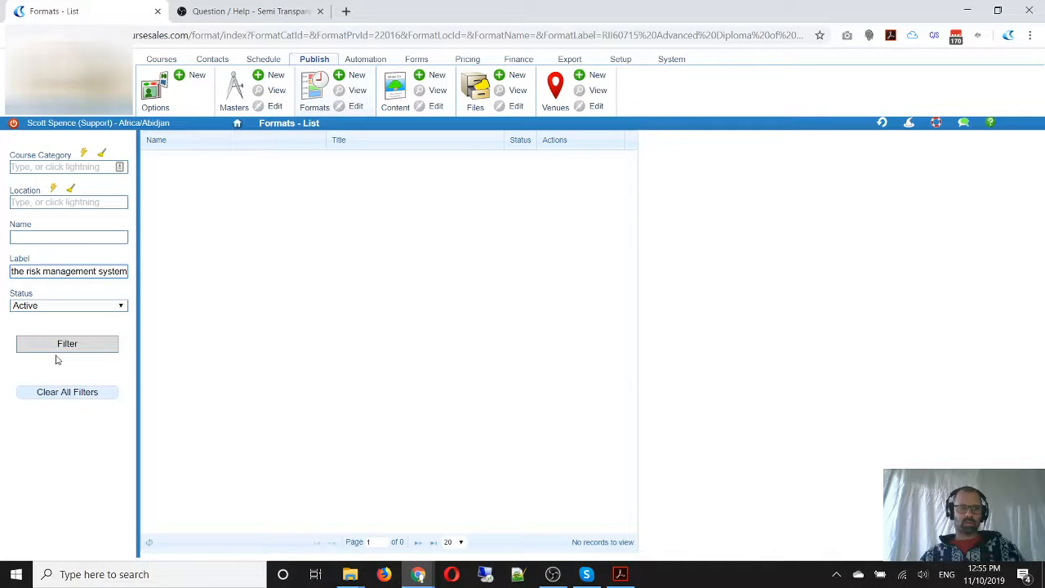
click(80, 350)
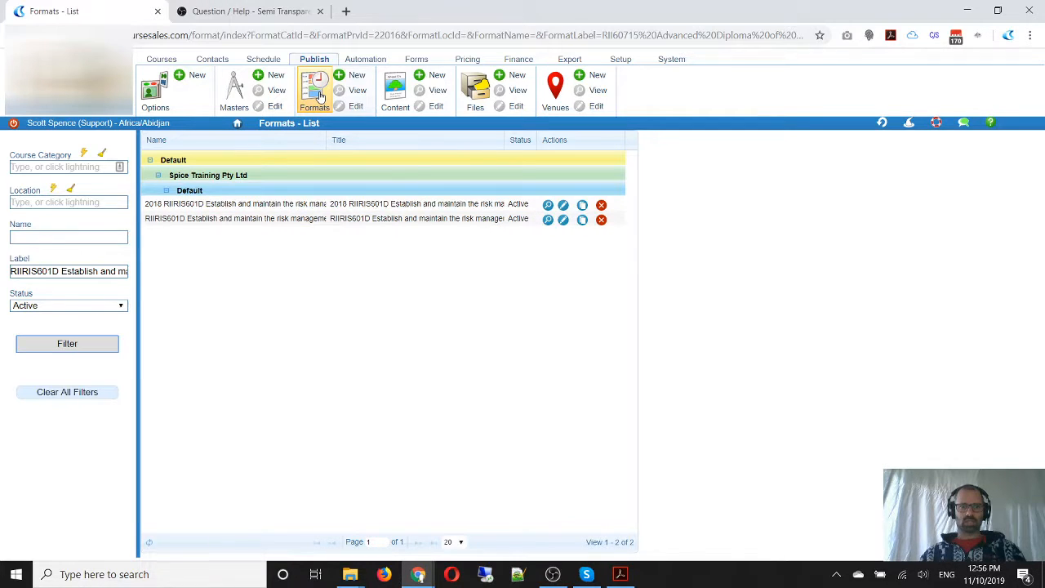
click(564, 204)
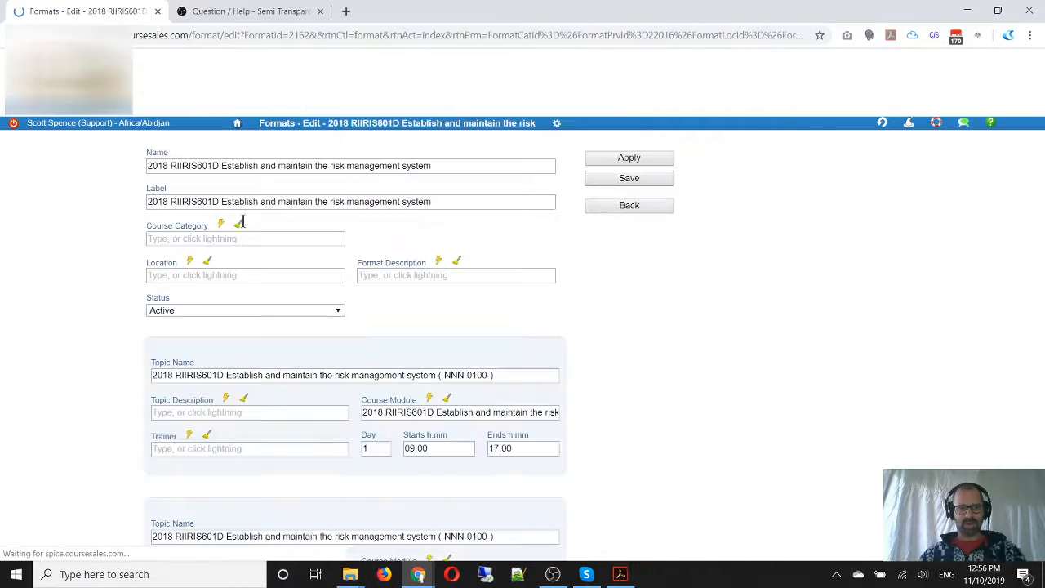
Remove the "2018" prefix from the format's name and label
drag(169, 166, 118, 173)
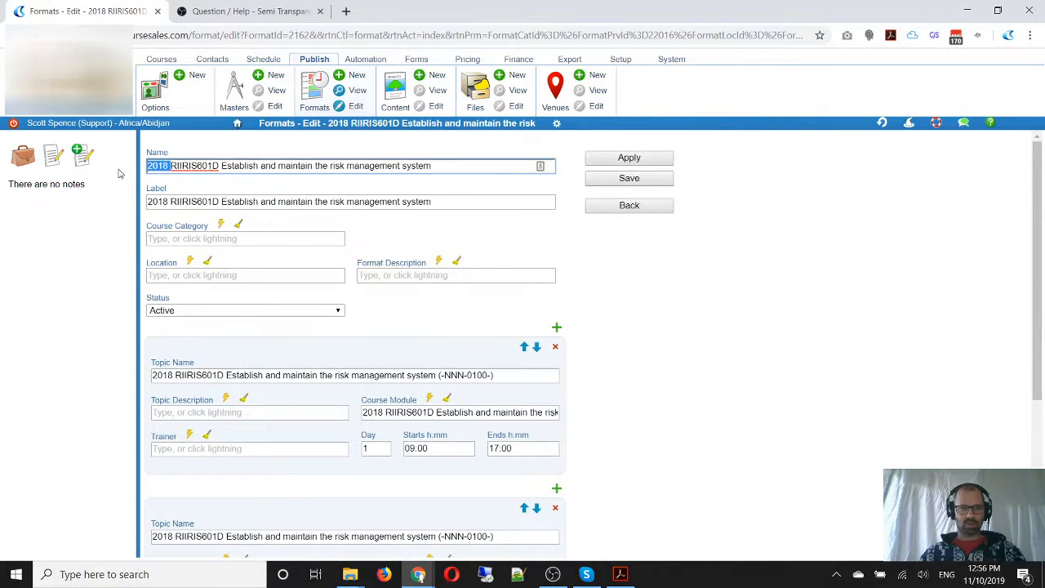
key(Delete)
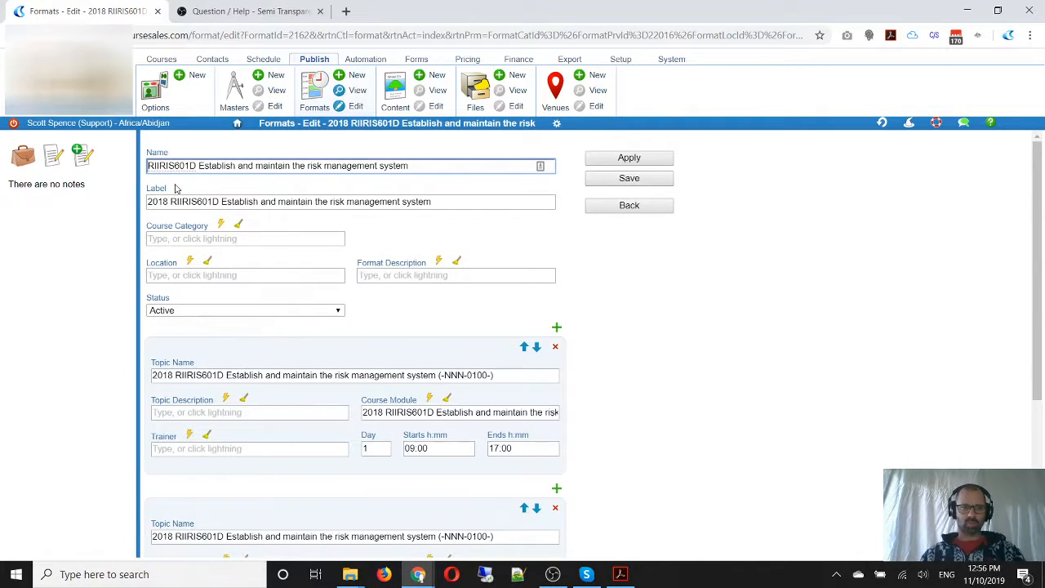
drag(172, 201, 125, 209)
key(Delete)
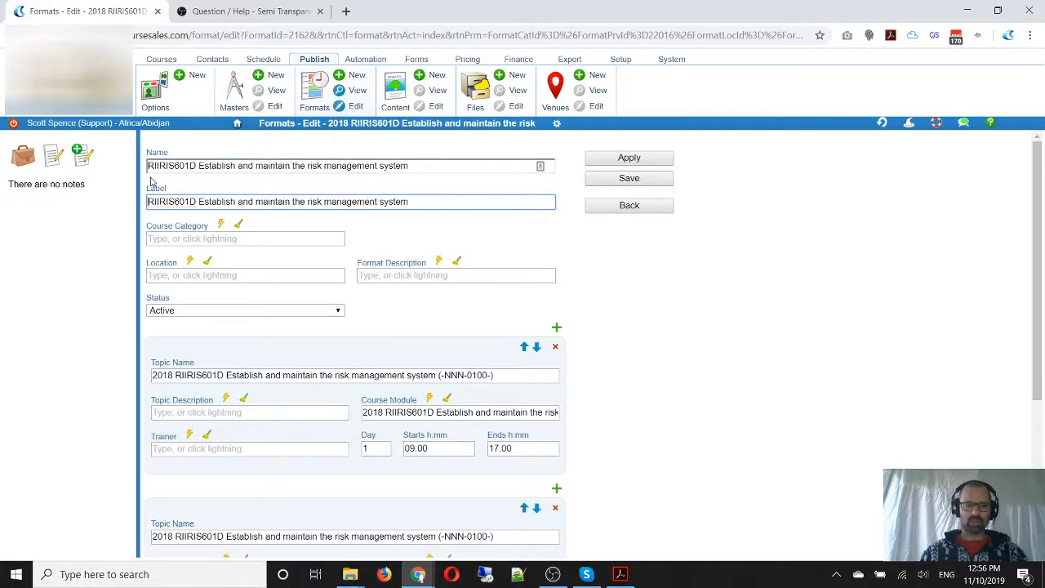
Prefix both the label and the name of the RIIRIS601D format with "Not used:"
text(not used:)
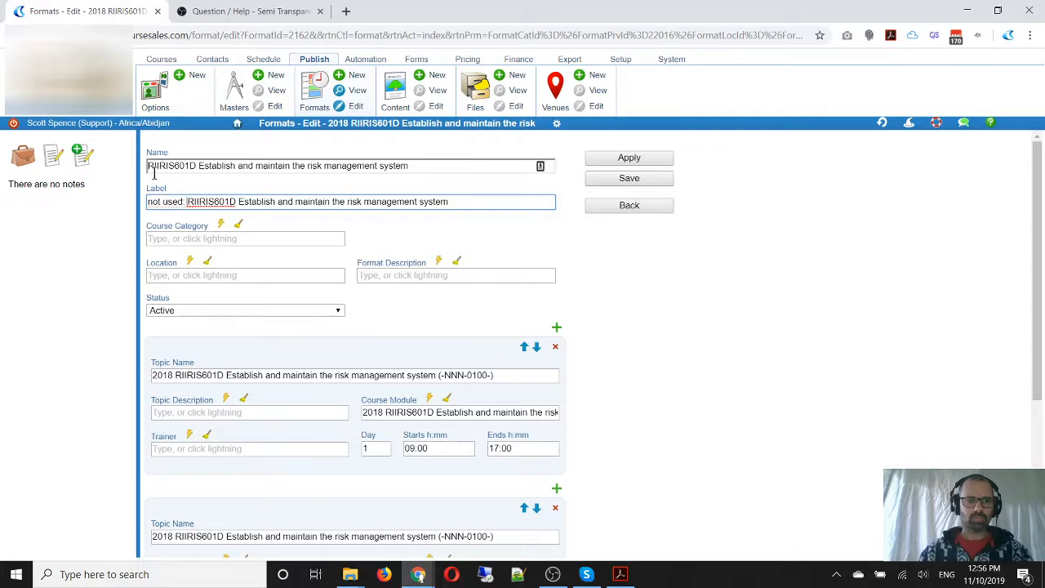
click(150, 171)
text(not used: )
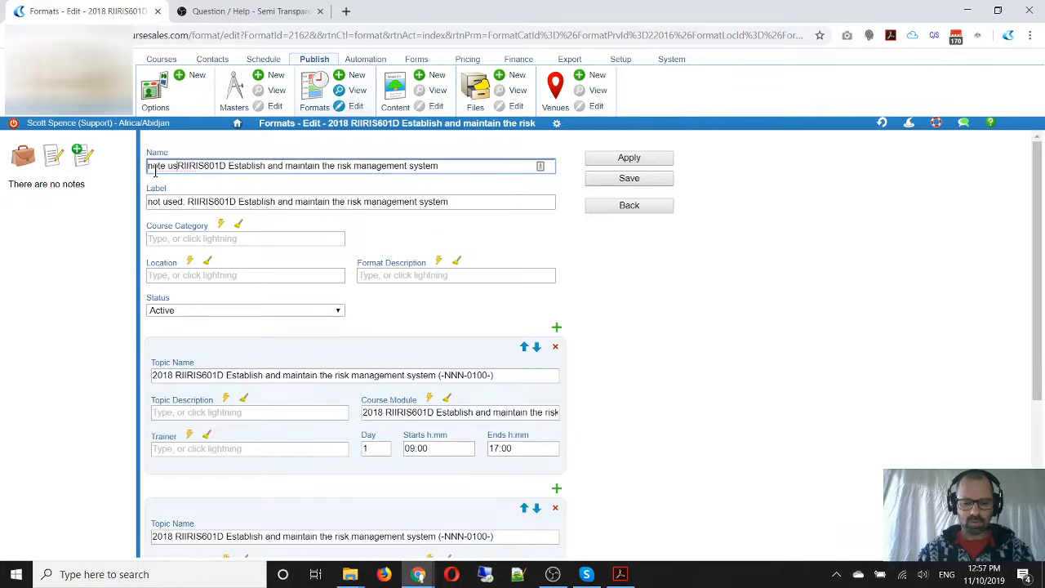
text(:)
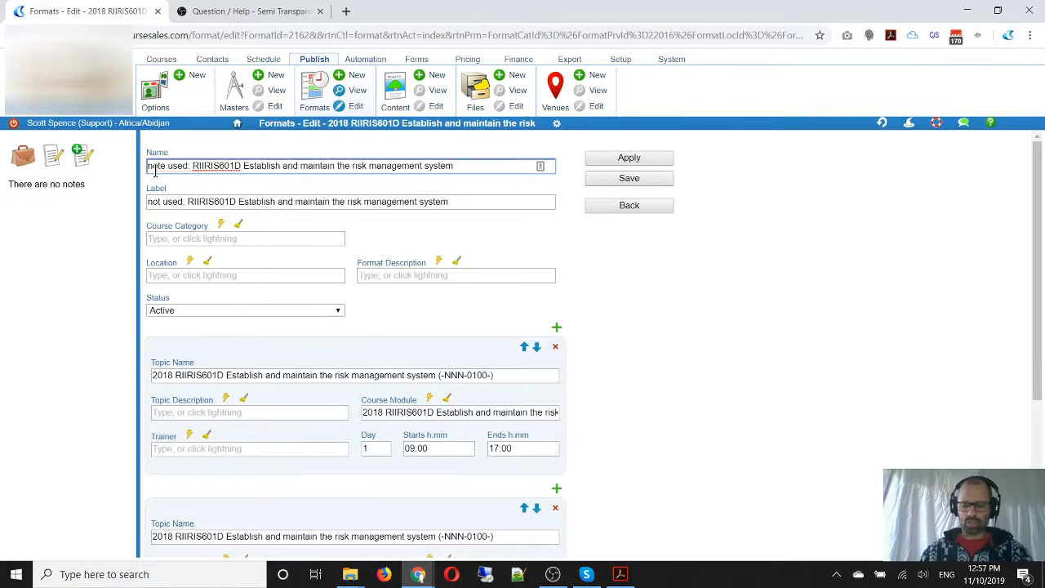
key(BackSpace)
text(N)
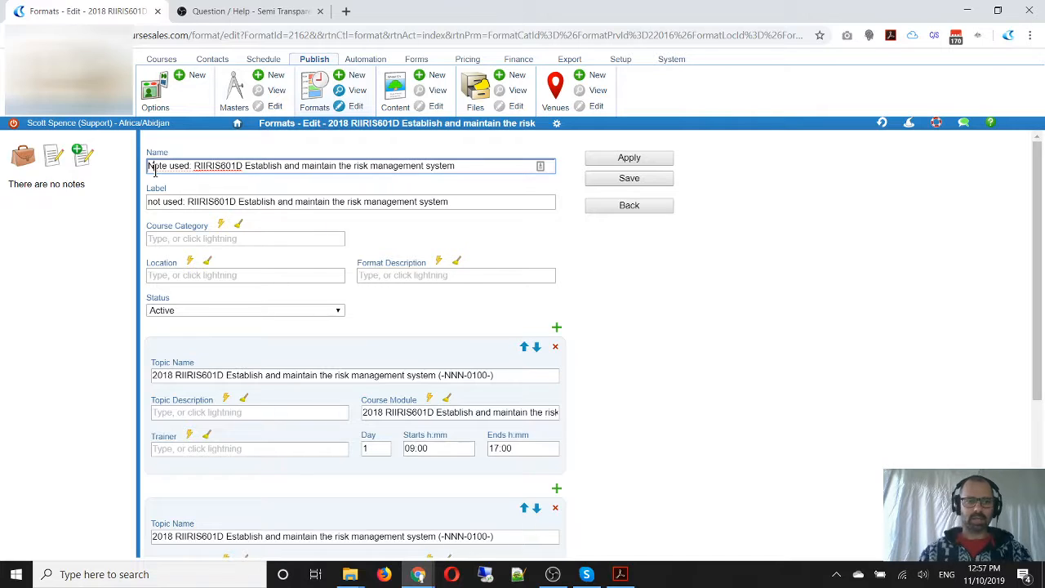
click(152, 203)
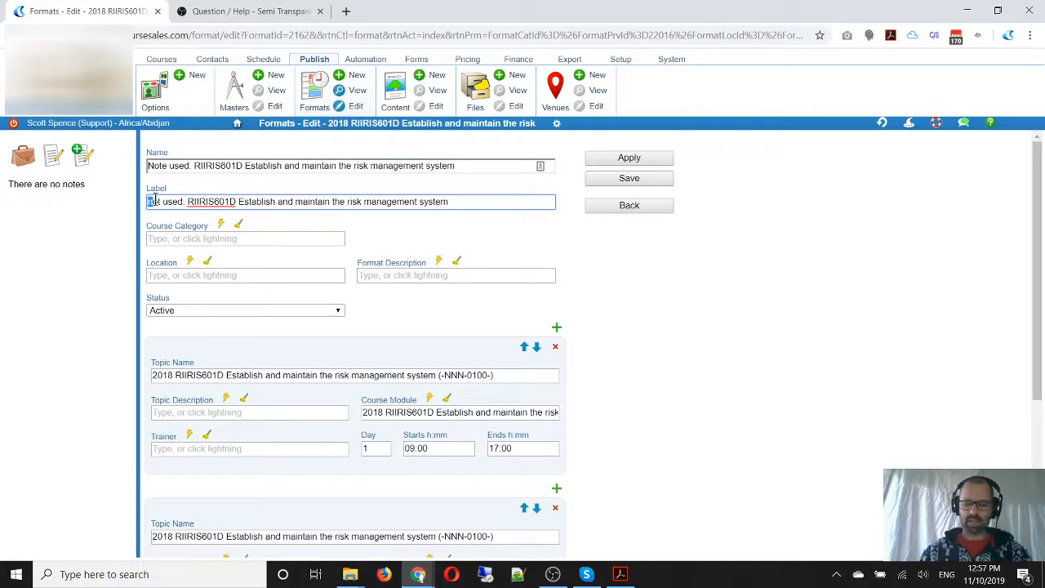
key(BackSpace)
text(N)
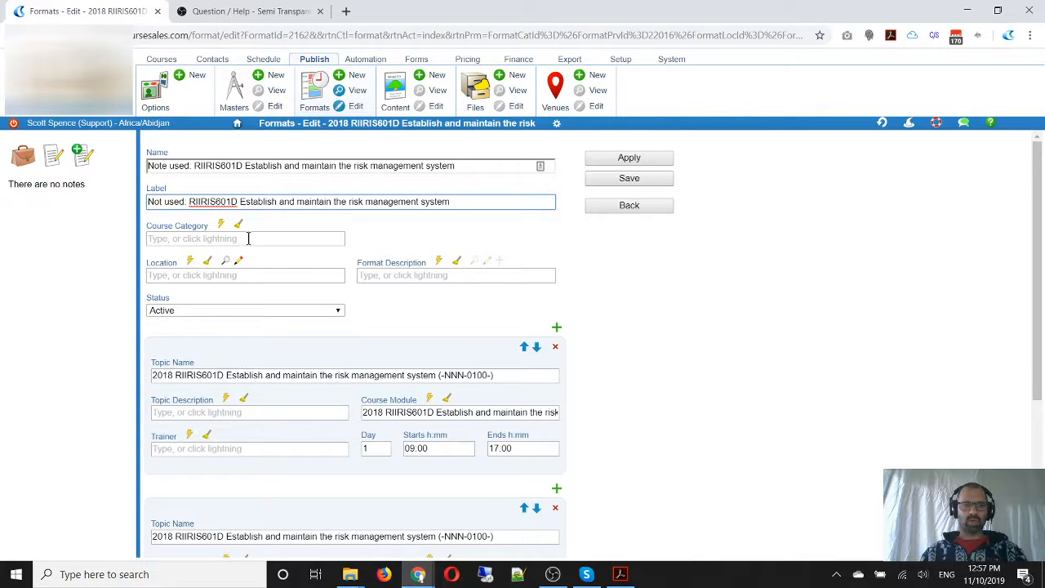
click(168, 166)
key(BackSpace)
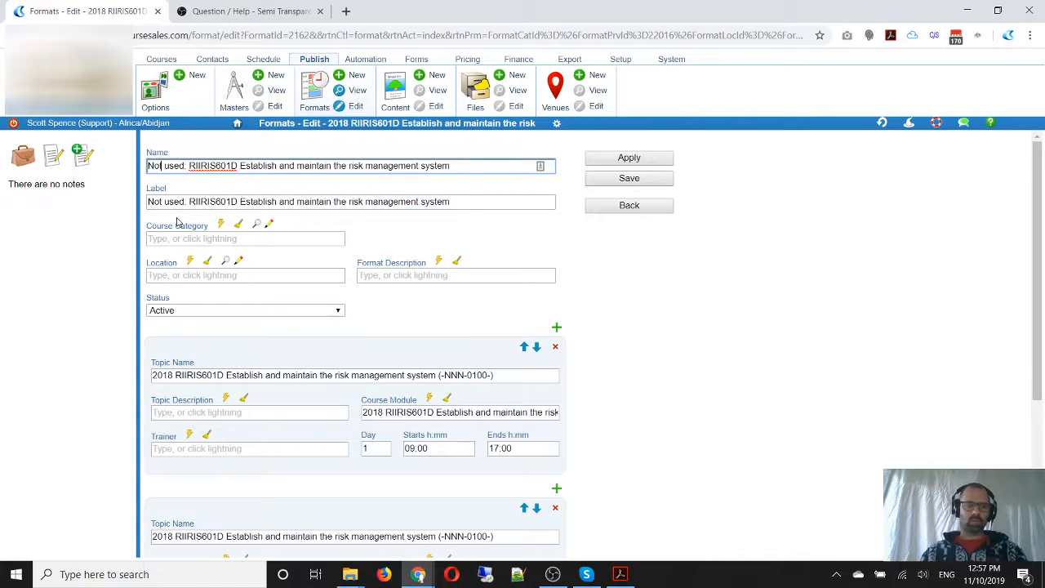
Review the format's two topics and save the format
click(684, 330)
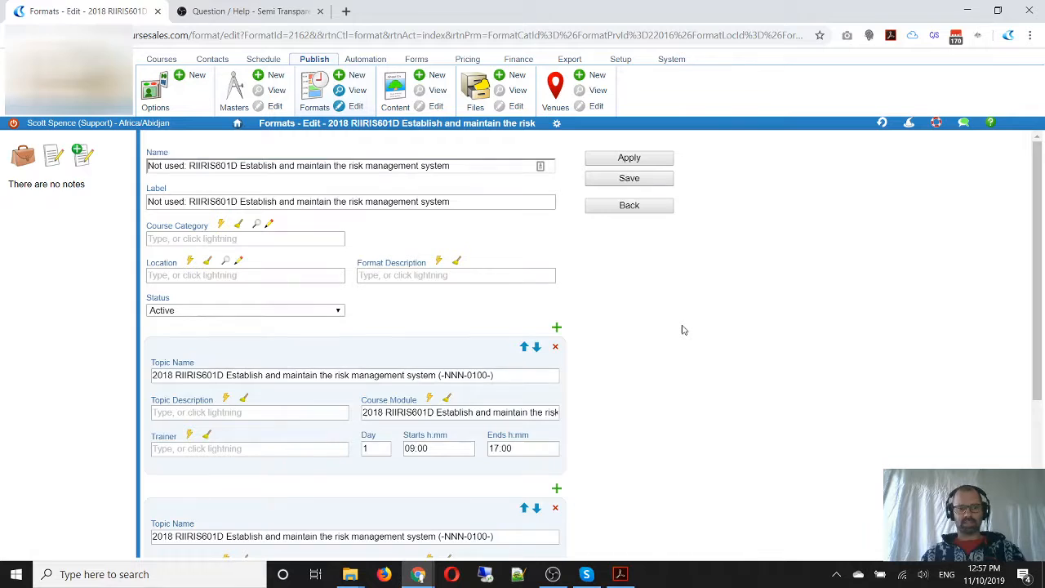
scroll(684, 330, down, 2)
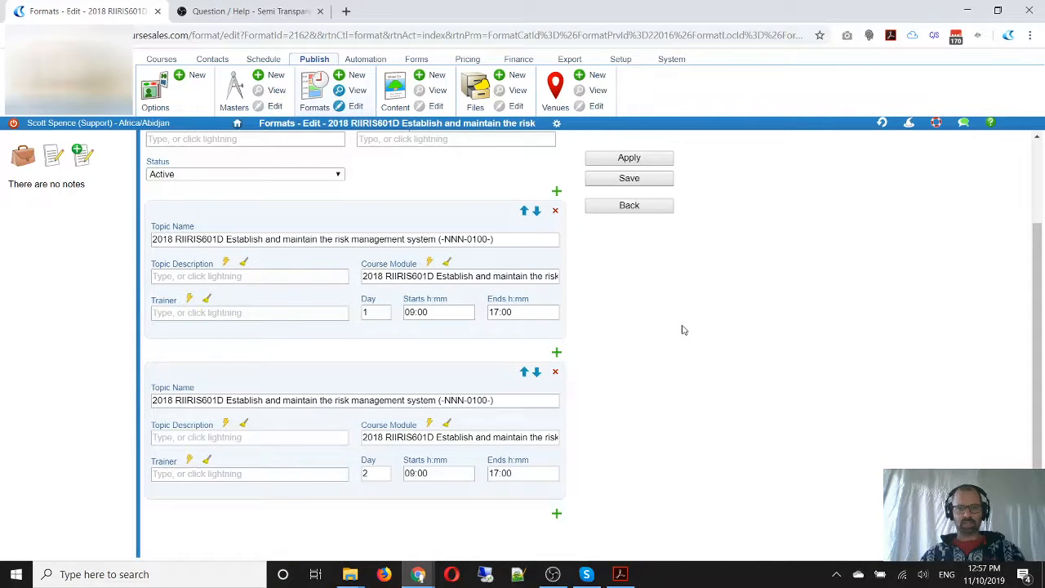
scroll(685, 330, down, 2)
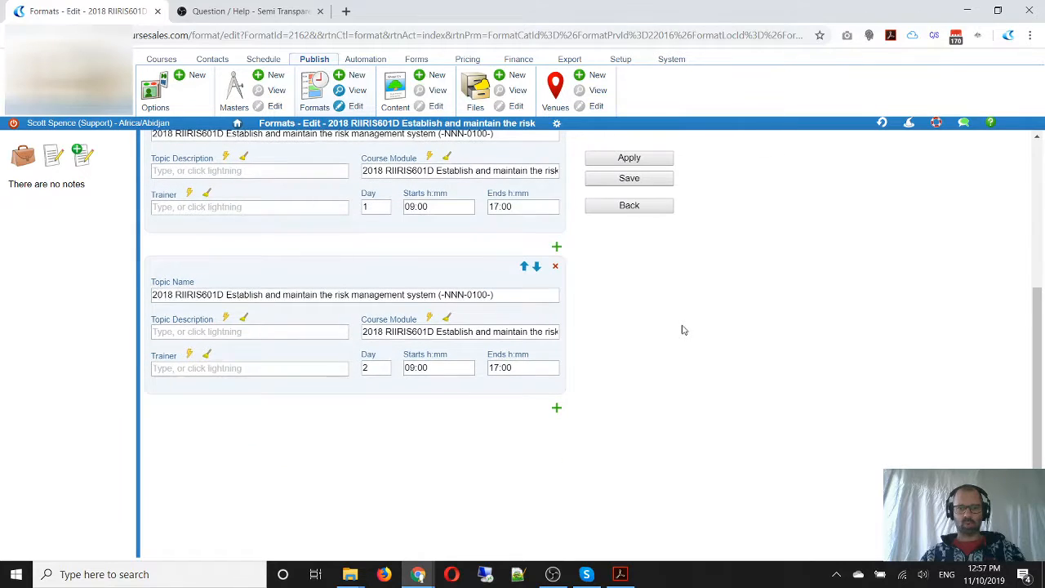
scroll(685, 330, up, 4)
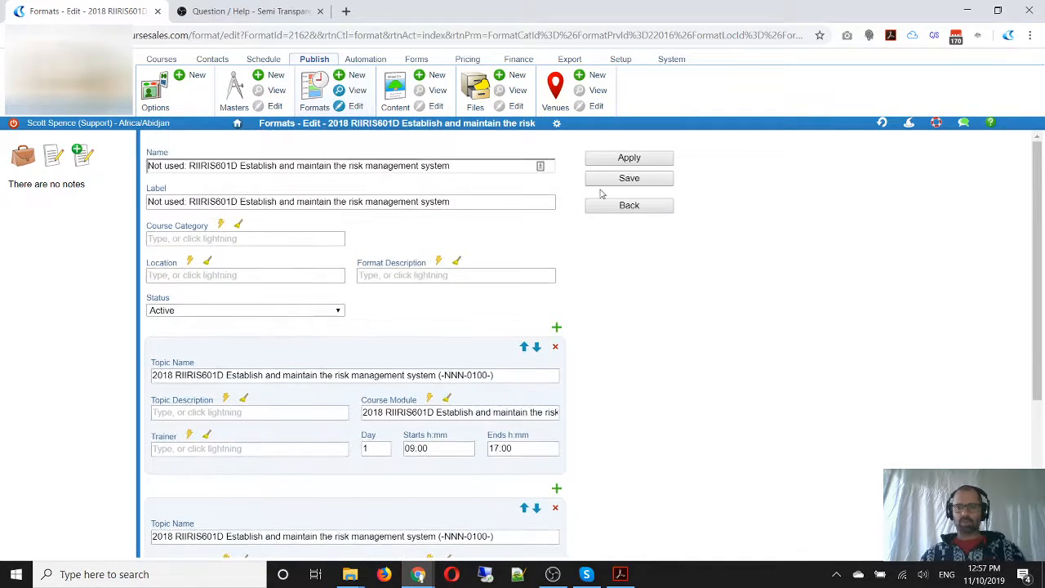
click(651, 186)
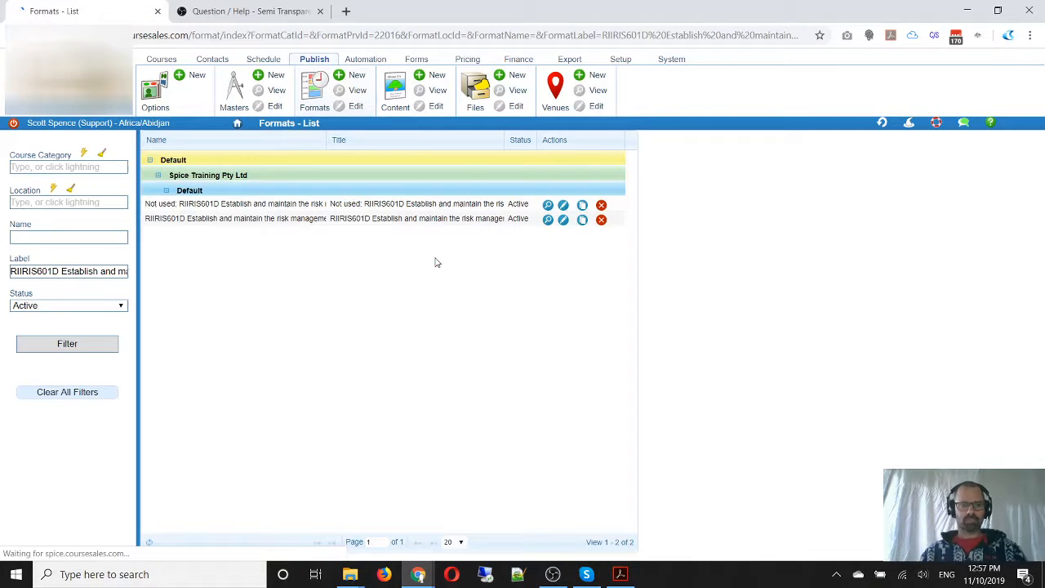
Show the unfiltered formats list and open "2018 RIICOM201D Communicate in the workplace" for editing
click(316, 91)
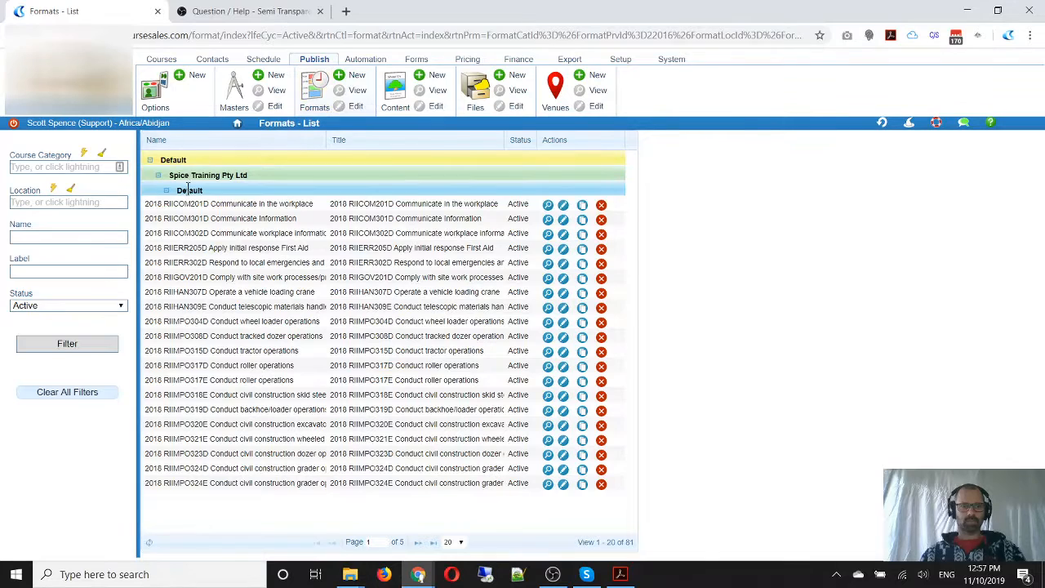
click(563, 205)
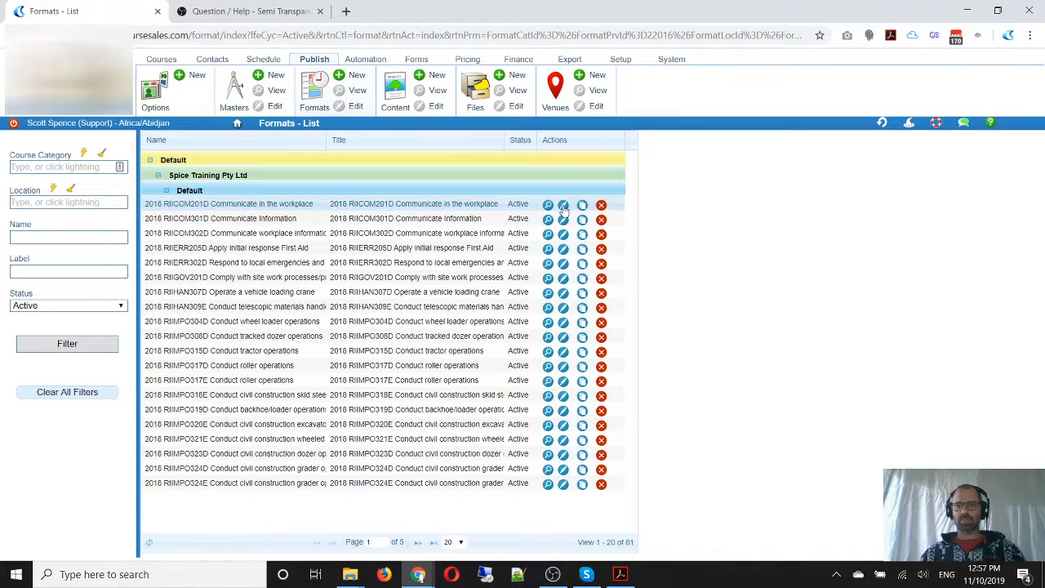
scroll(375, 239, down, 2)
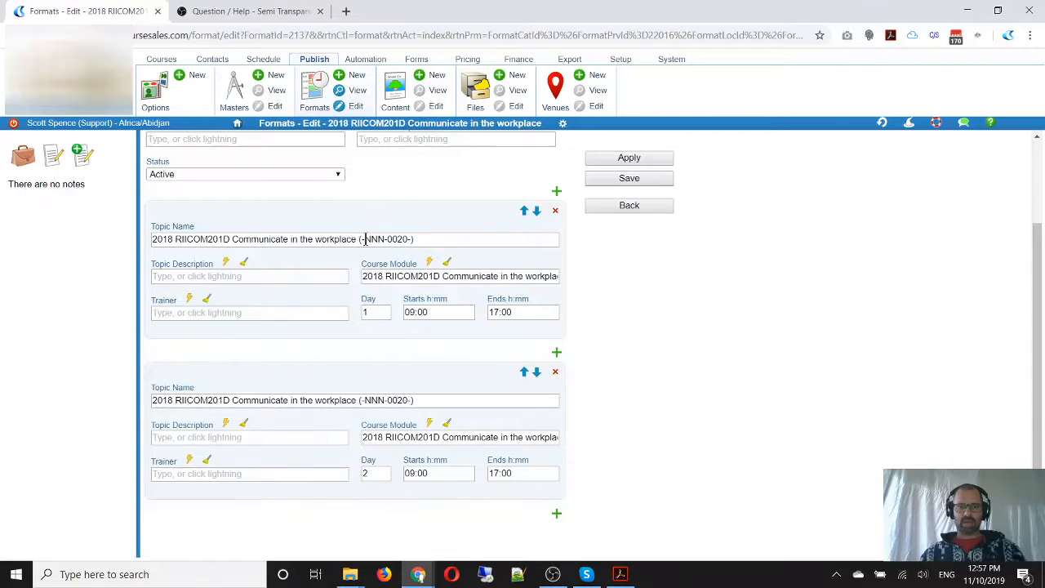
Compare the NNN code in the topic names with the delivery mode classification table in the AVETMISS PDF in Adobe Acrobat, and return to the format
double_click(374, 240)
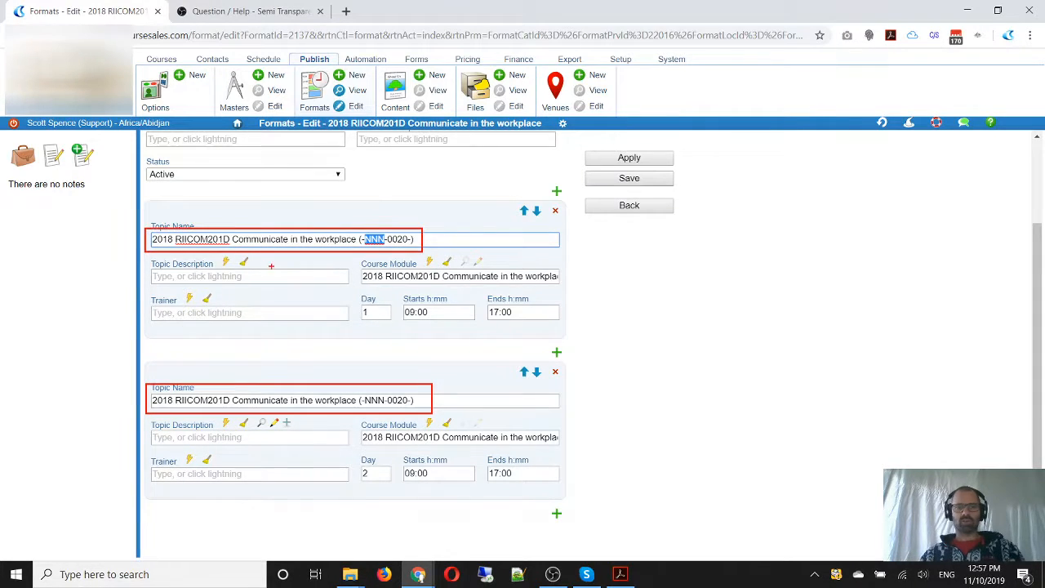
key(Escape)
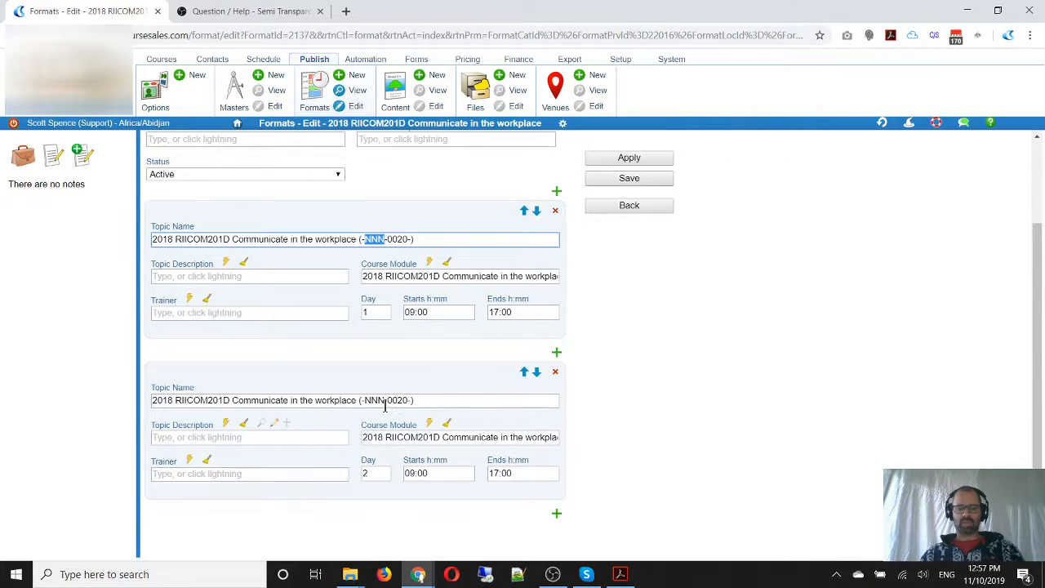
key(alt+Tab)
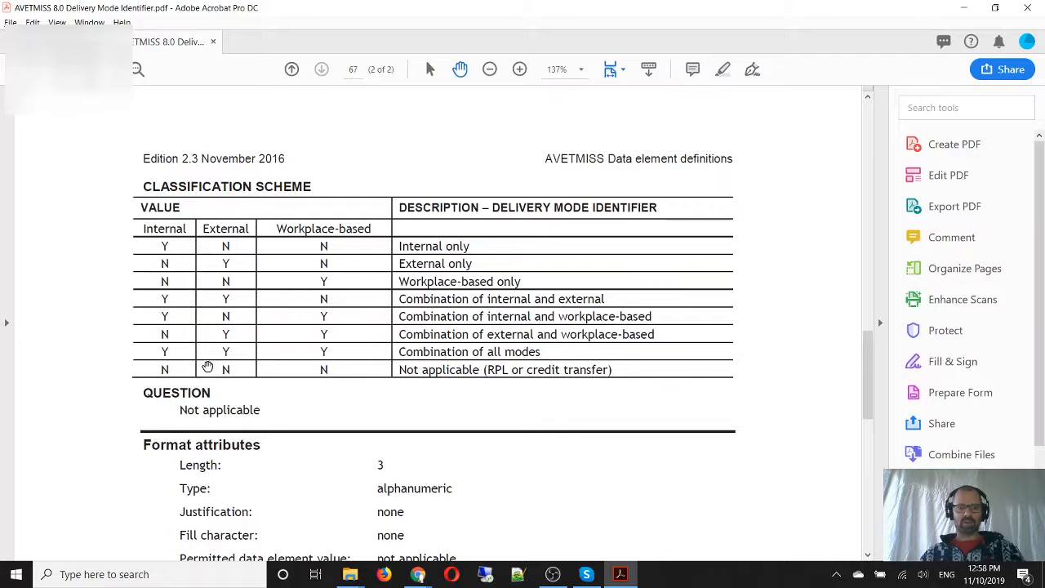
key(ctrl+2)
mouse_move(144, 359)
mouse_down()
mouse_move(237, 380)
mouse_move(648, 380)
mouse_up()
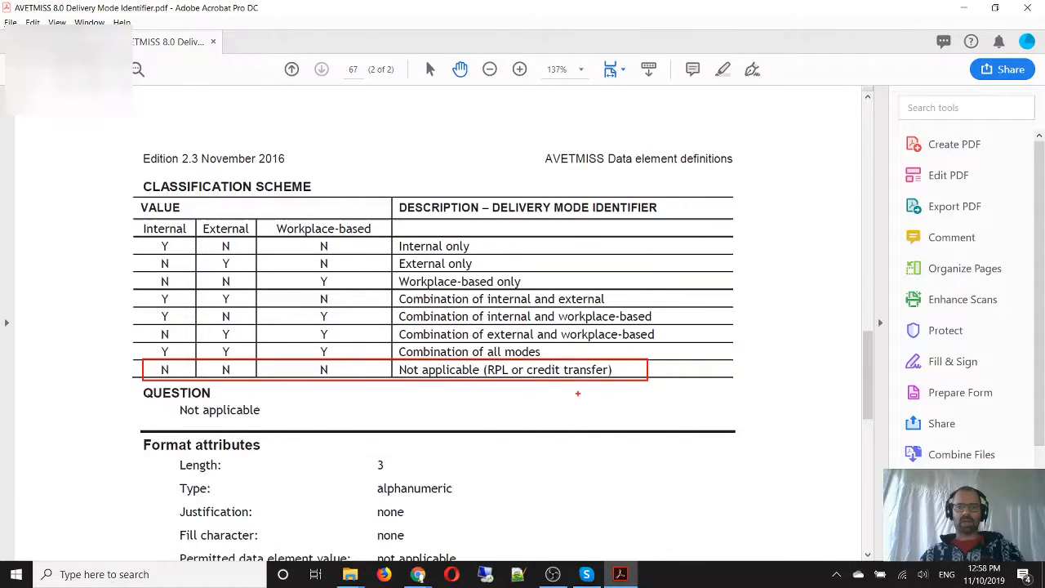
key(Escape)
key(alt+Tab)
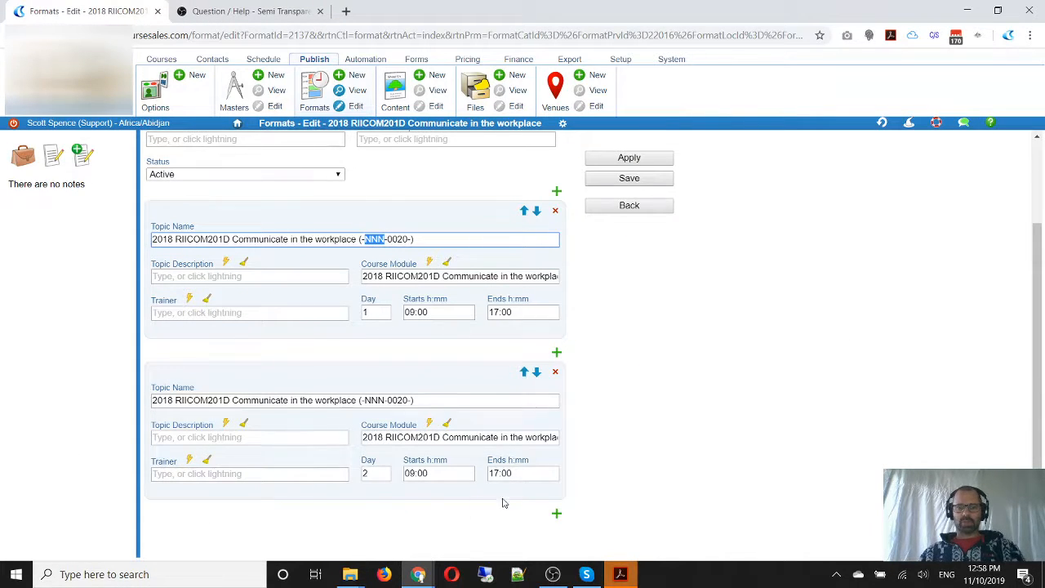
Delete the second, duplicate topic from the RIICOM201D format
click(555, 372)
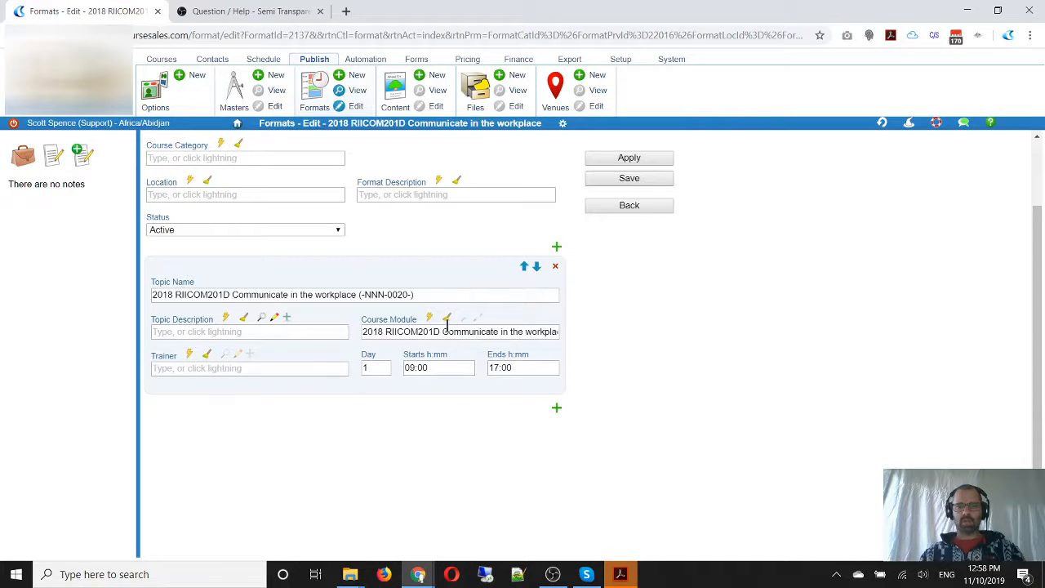
scroll(282, 277, up, 2)
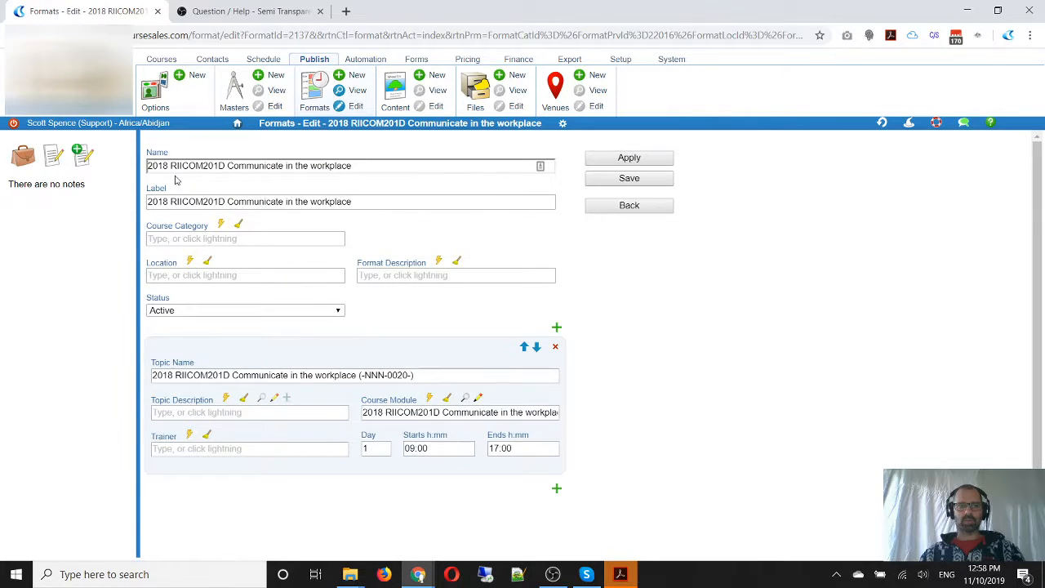
Remove the "2018" prefix so the format's name and label both read "RIICOM201D Communicate in the workplace"
drag(169, 167, 86, 171)
key(BackSpace)
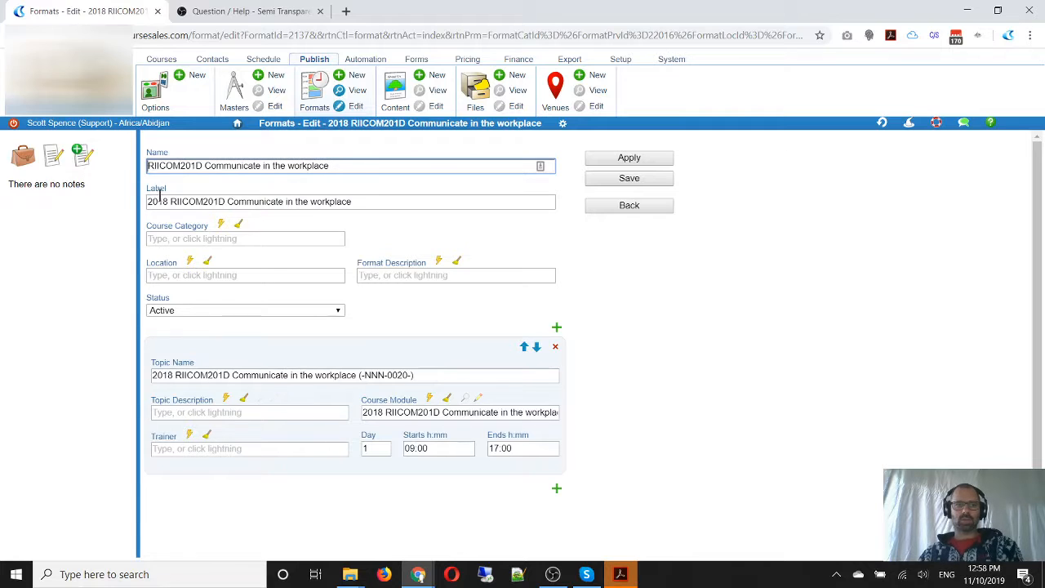
drag(167, 201, 123, 206)
key(BackSpace)
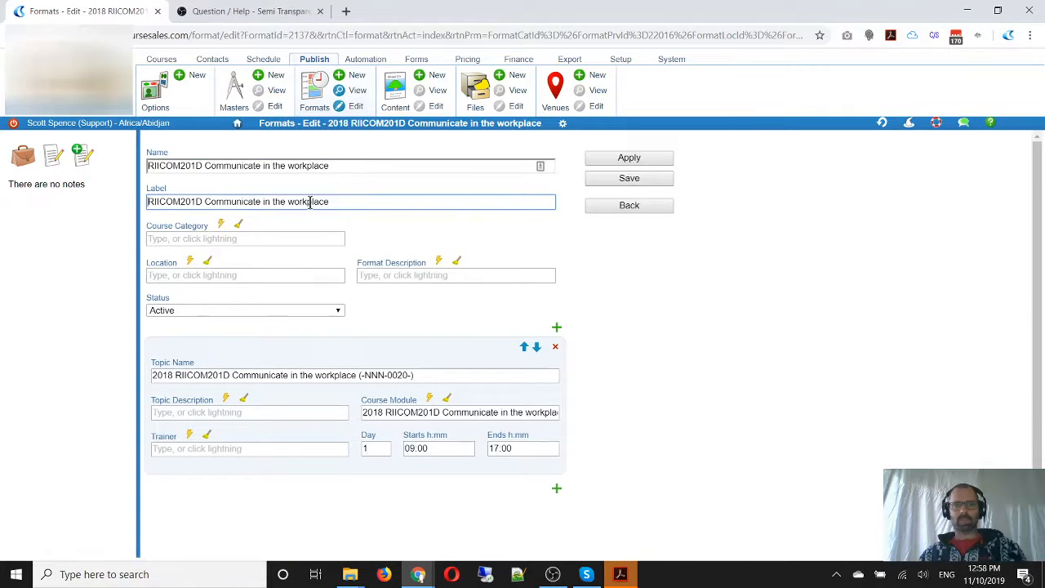
Look up the course modules matching RIICOM201D in a temporary second topic and delete that topic again
scroll(625, 358, down, 1)
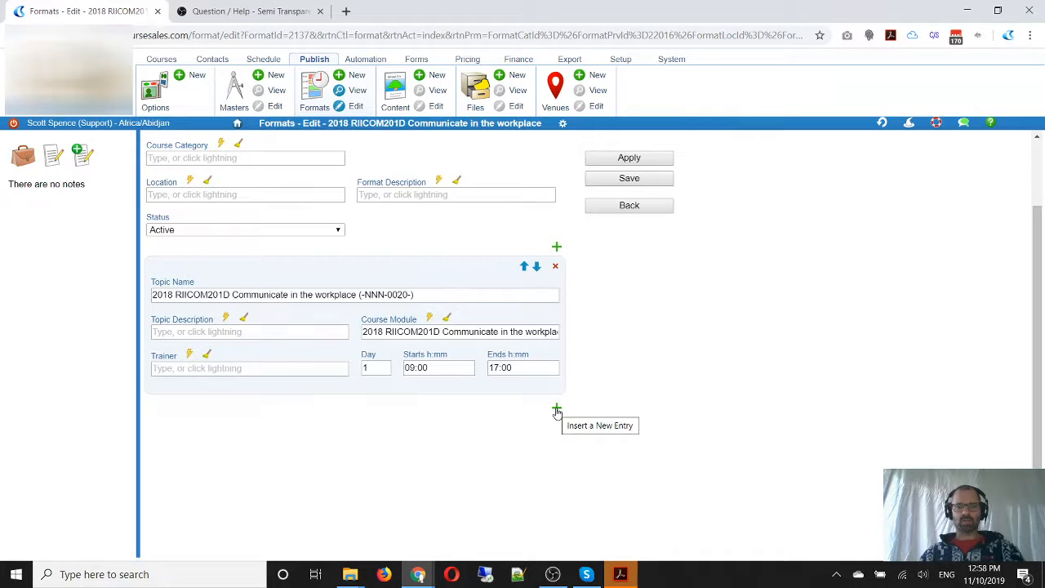
double_click(412, 331)
key(ctrl+c)
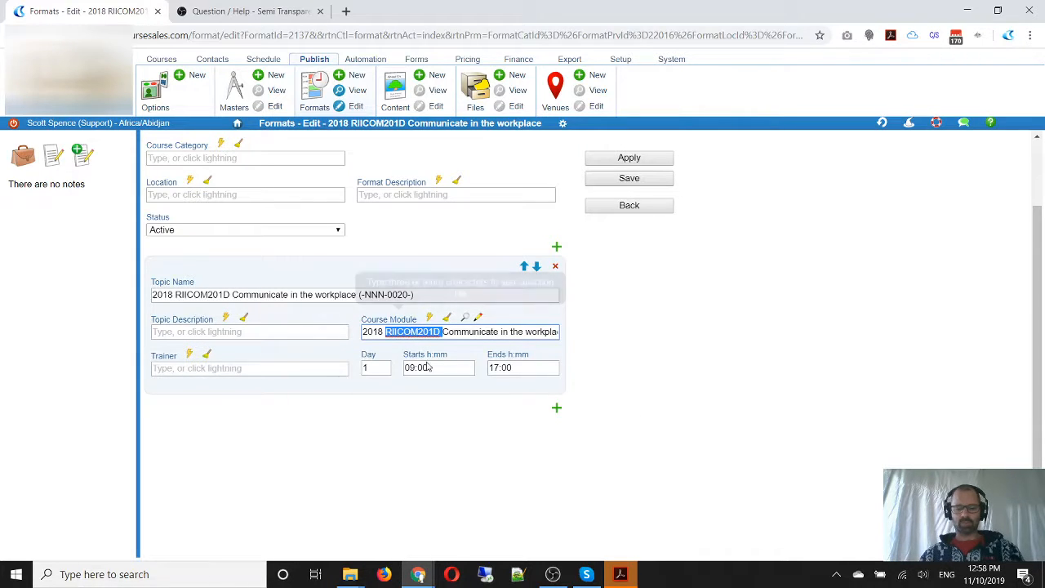
click(557, 408)
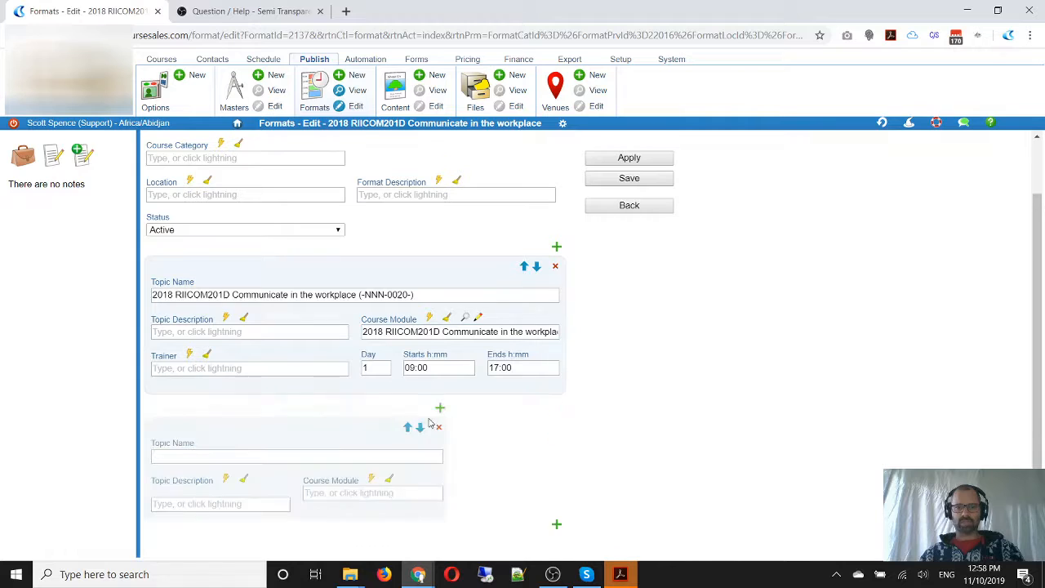
click(401, 490)
scroll(604, 429, down, 2)
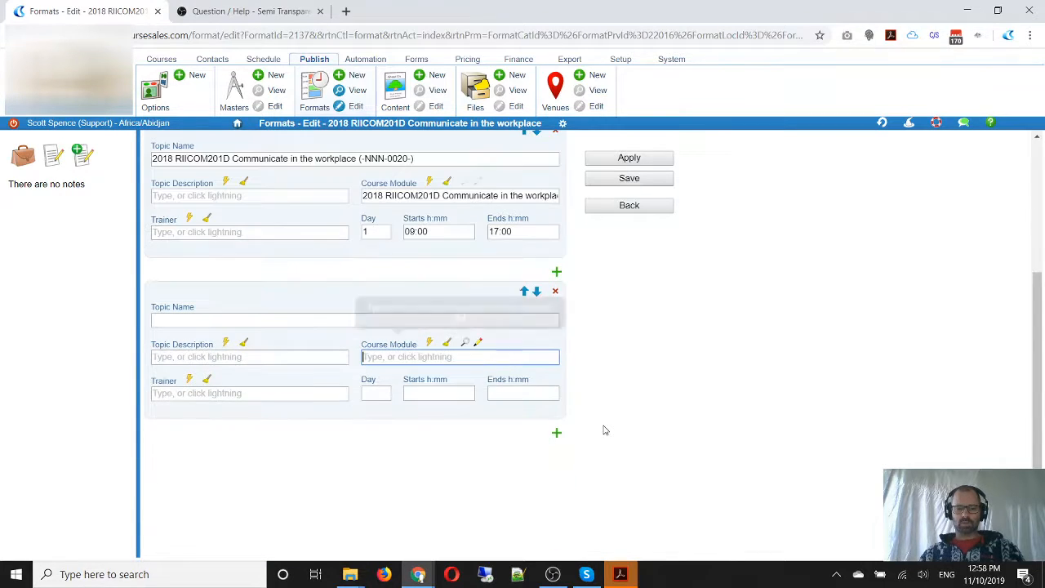
key(ctrl+v)
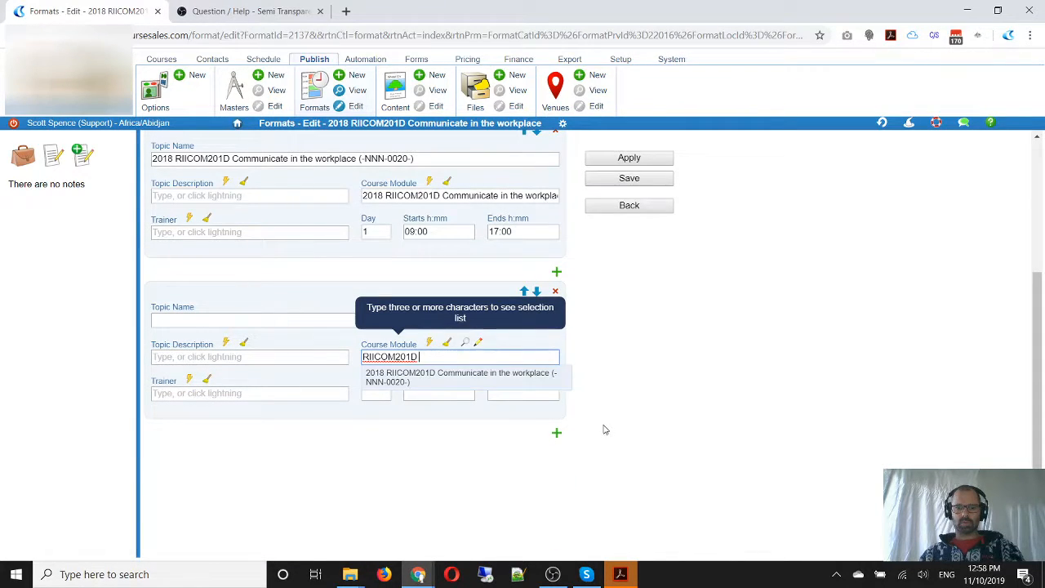
click(476, 384)
click(610, 365)
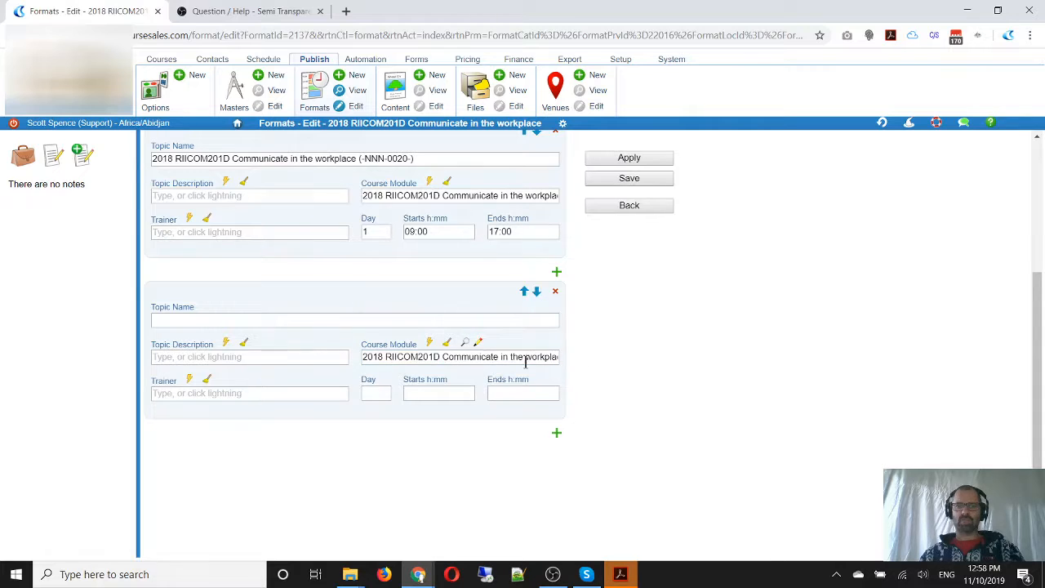
click(555, 292)
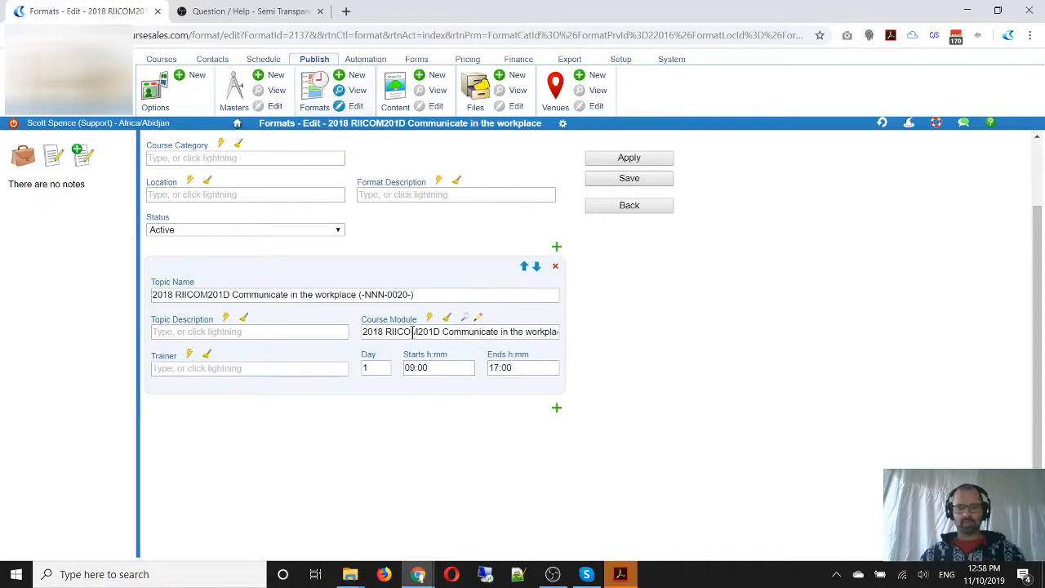
Open the topic's course module for editing and rename it "RPL/Credit: RIICOM201D Communicate in the workplace"
click(477, 316)
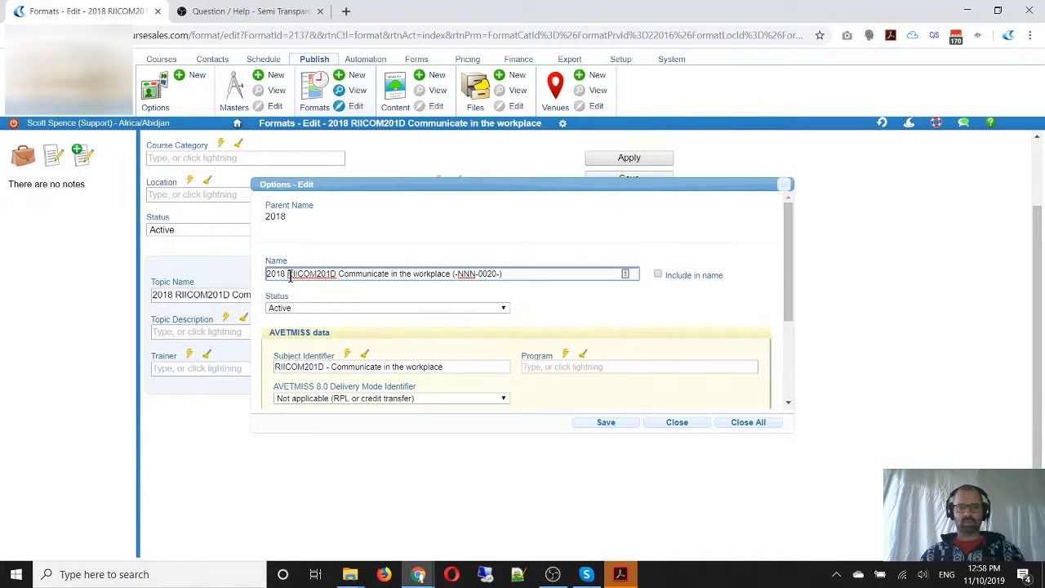
drag(286, 274, 222, 278)
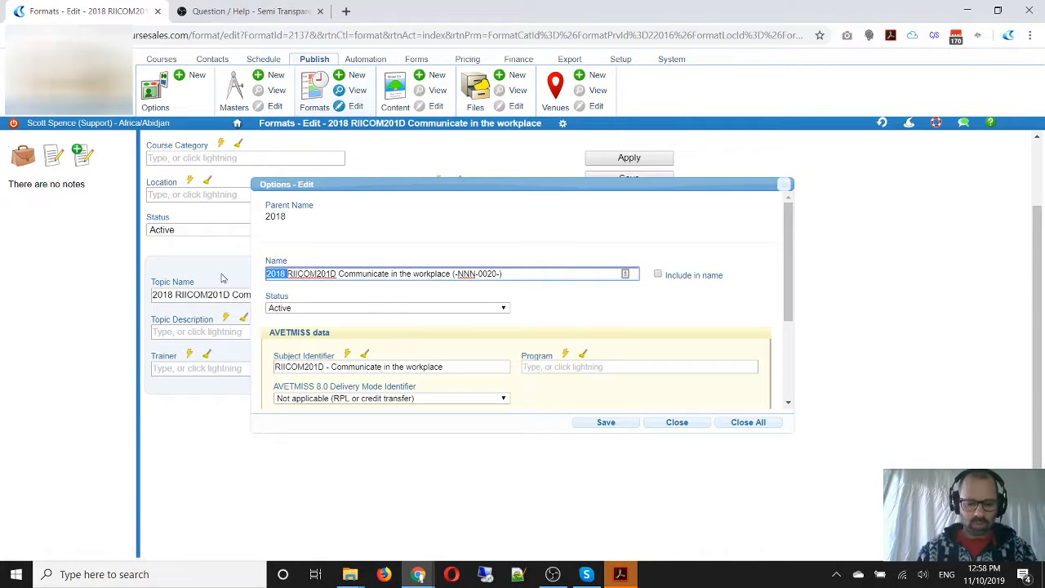
text(RPL)
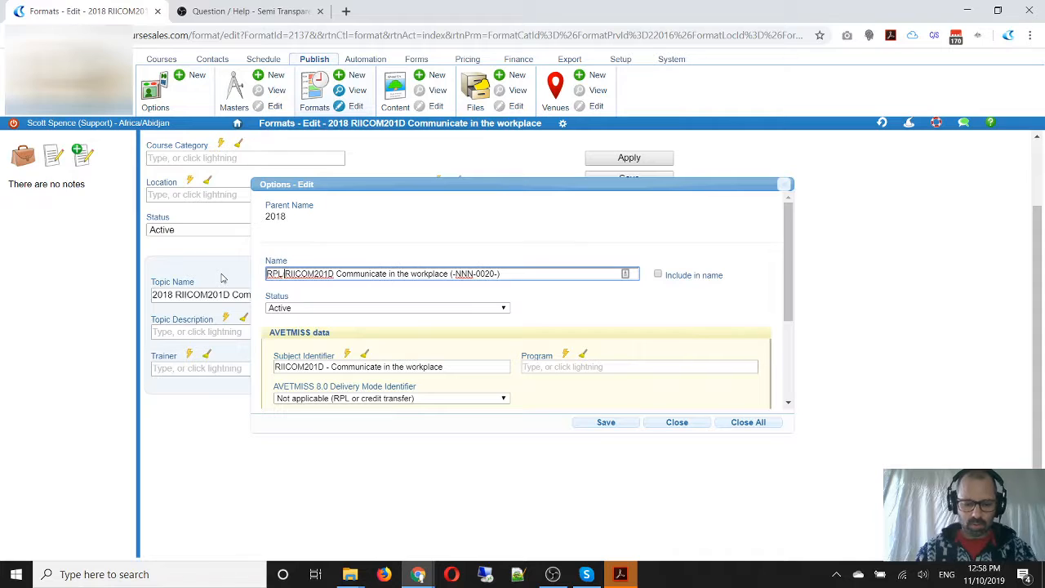
key(BackSpace)
text(/Credit :)
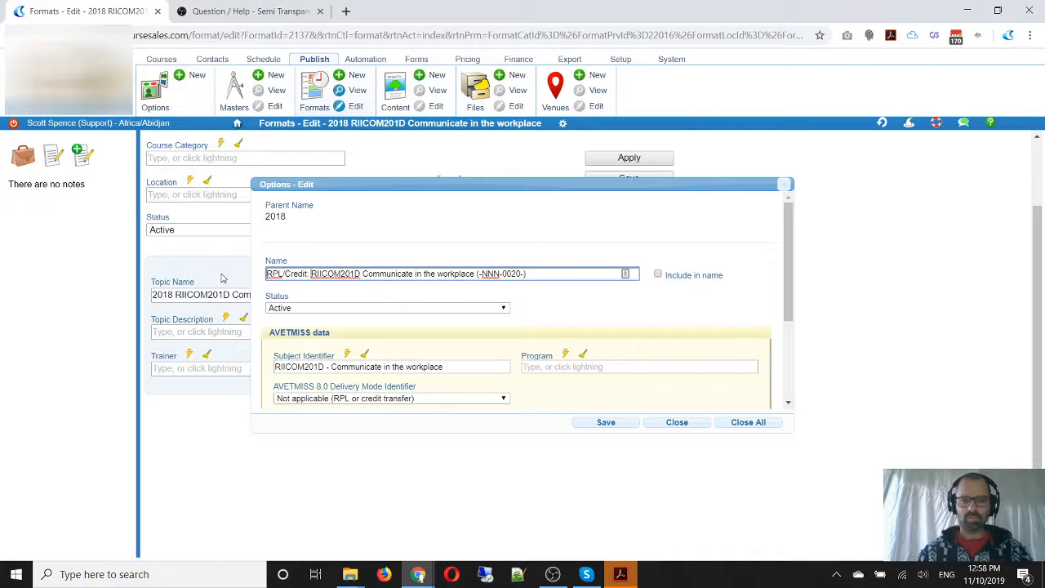
click(535, 275)
drag(536, 275, 473, 275)
key(BackSpace)
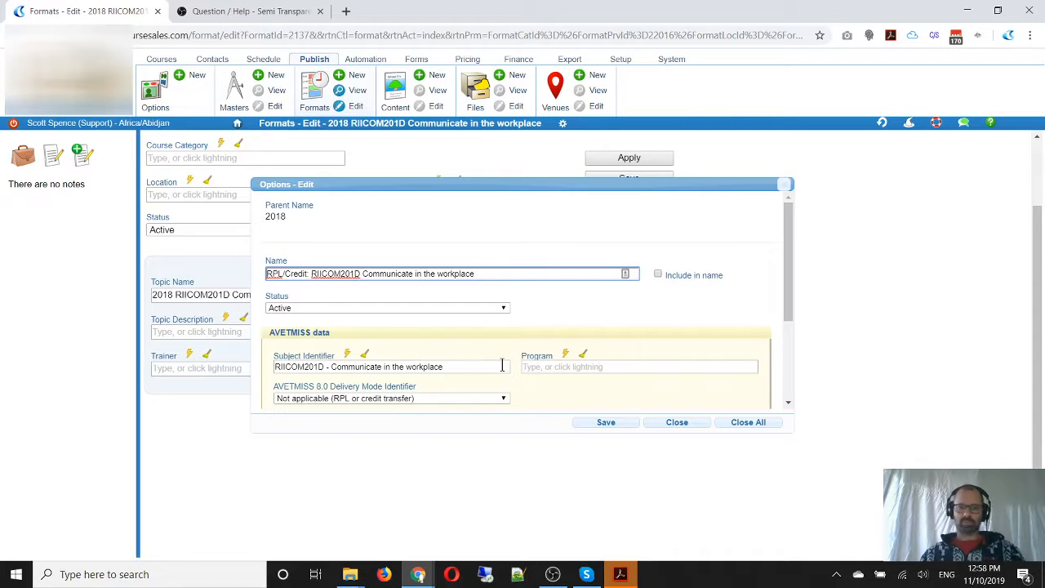
Set the module's AVETMISS Subject Flag to Unit of competency and save the module
scroll(607, 327, down, 3)
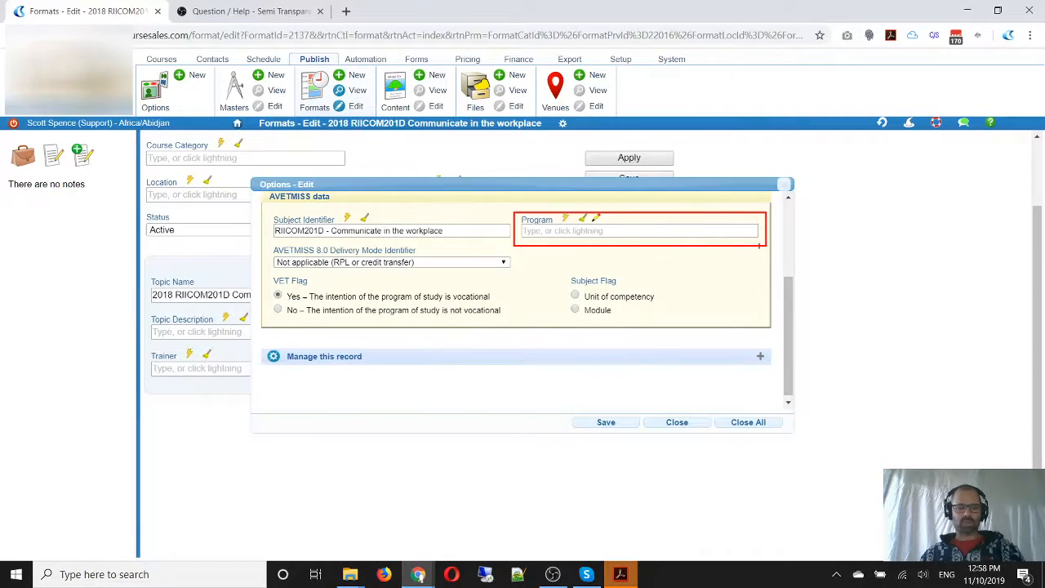
key(Escape)
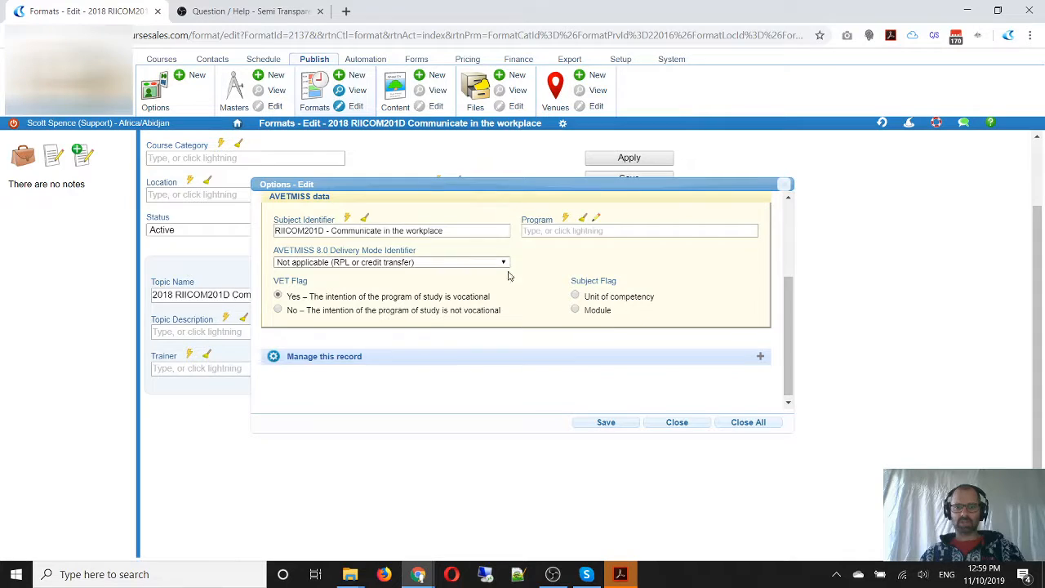
click(575, 297)
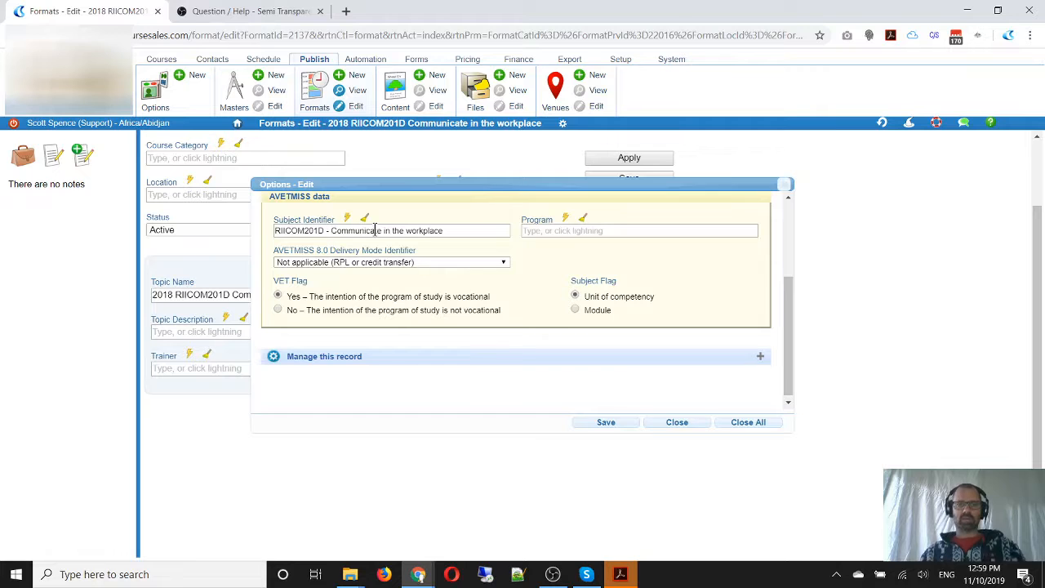
click(605, 423)
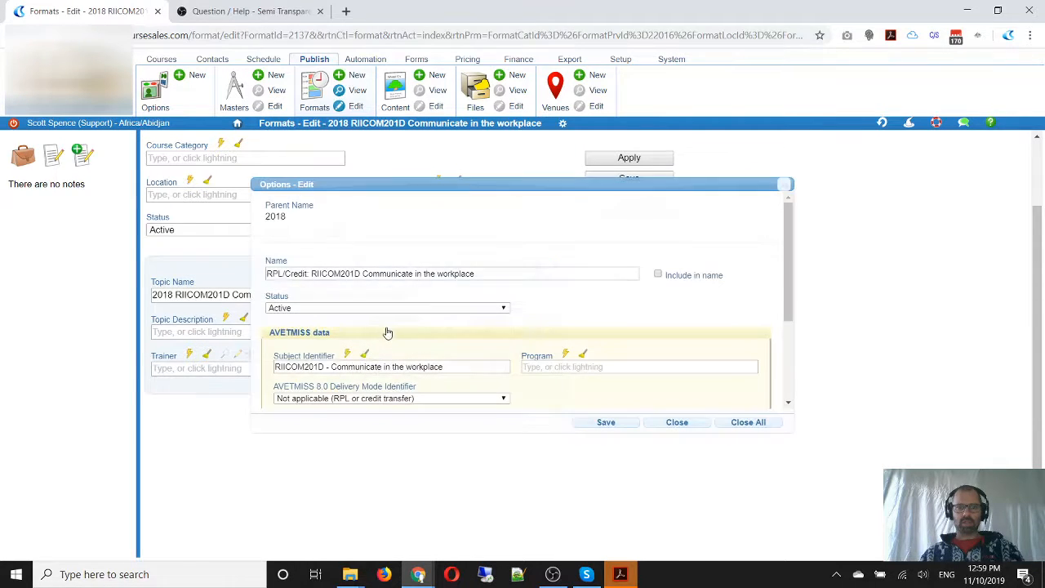
Copy the module's name into the format's topic name, replacing it with "RPL/Credit: RIICOM201D Communicate in the workplace"
click(478, 316)
drag(490, 275, 237, 276)
key(ctrl+c)
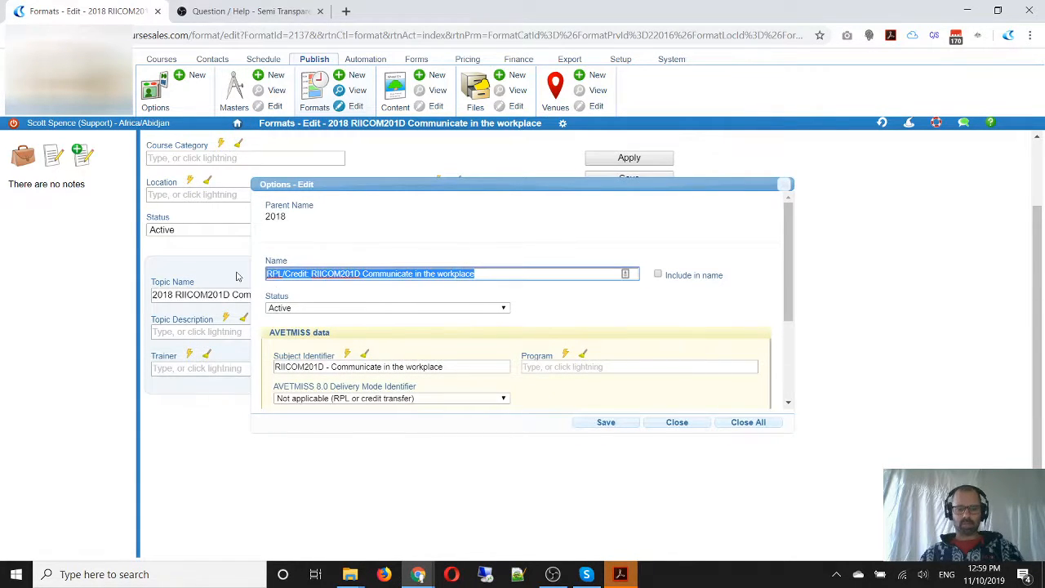
click(622, 425)
drag(430, 298, 104, 296)
key(ctrl+v)
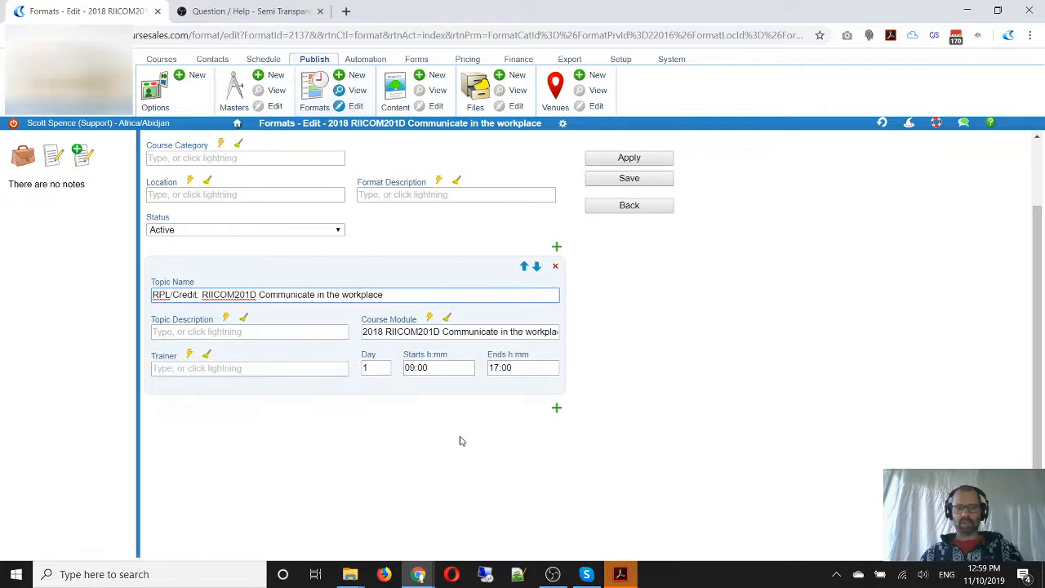
scroll(464, 450, up, 1)
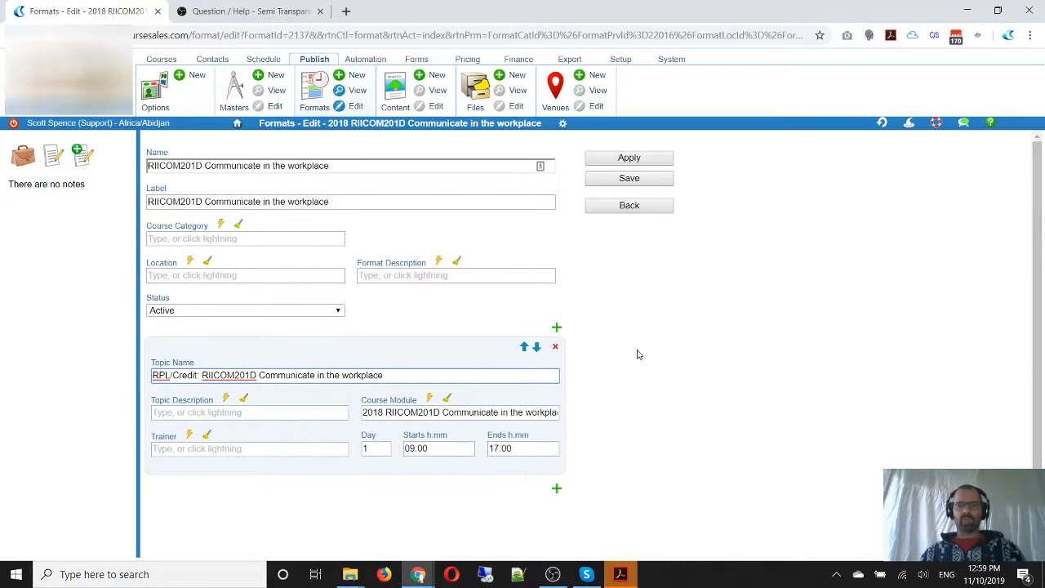
Insert a new topic above the RPL/Credit topic and name it "Training: RIICOM201D Communicate in the workplace"
scroll(639, 354, down, 1)
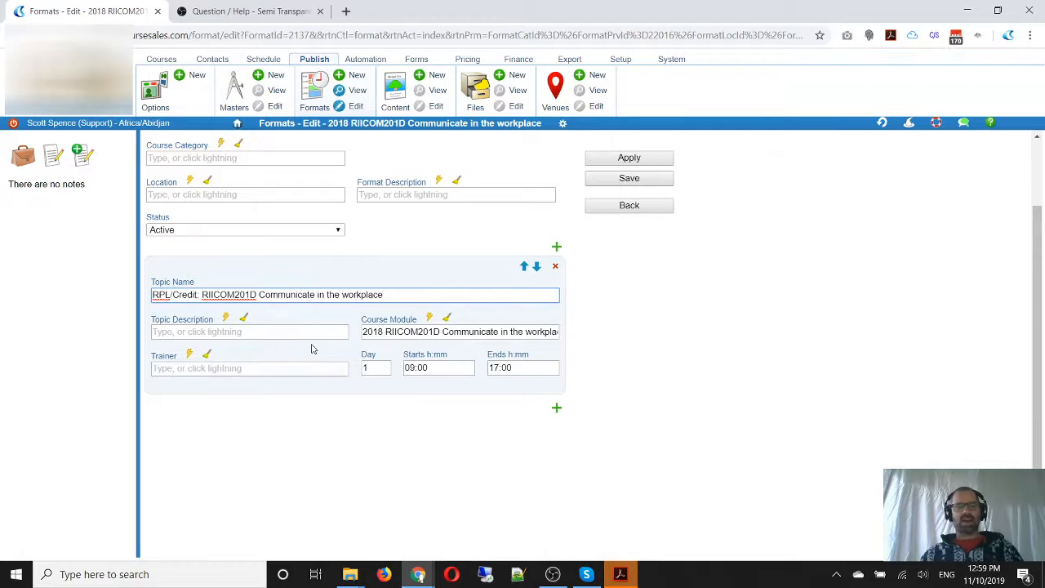
click(556, 247)
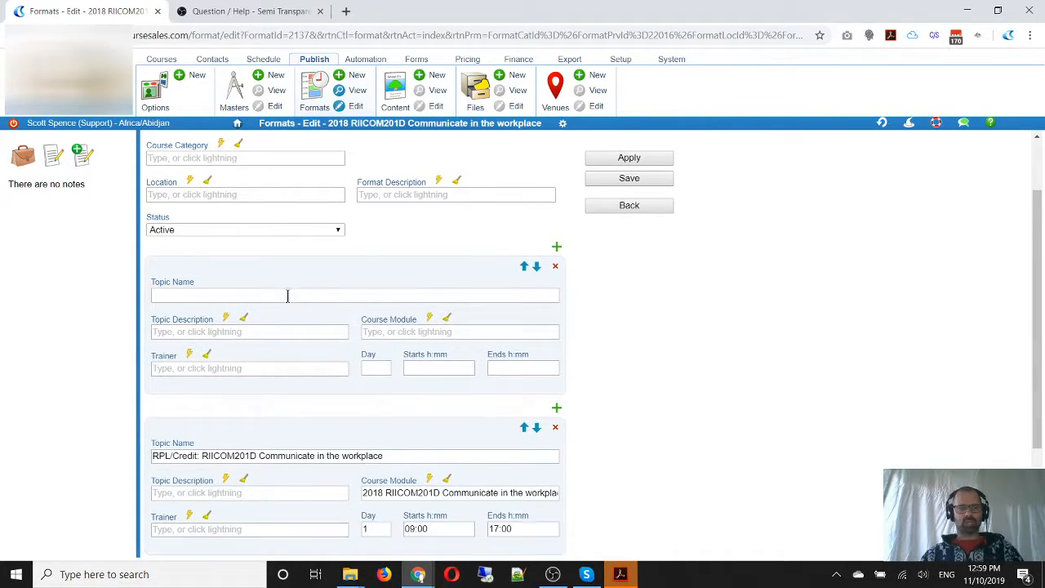
click(288, 296)
key(ctrl+v)
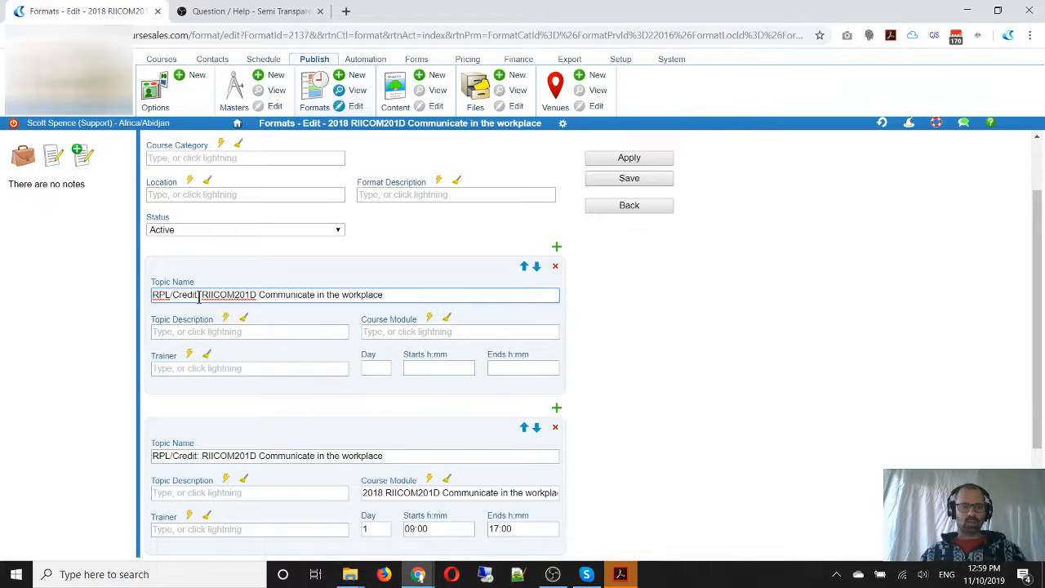
drag(198, 297, 68, 294)
text(Trainin)
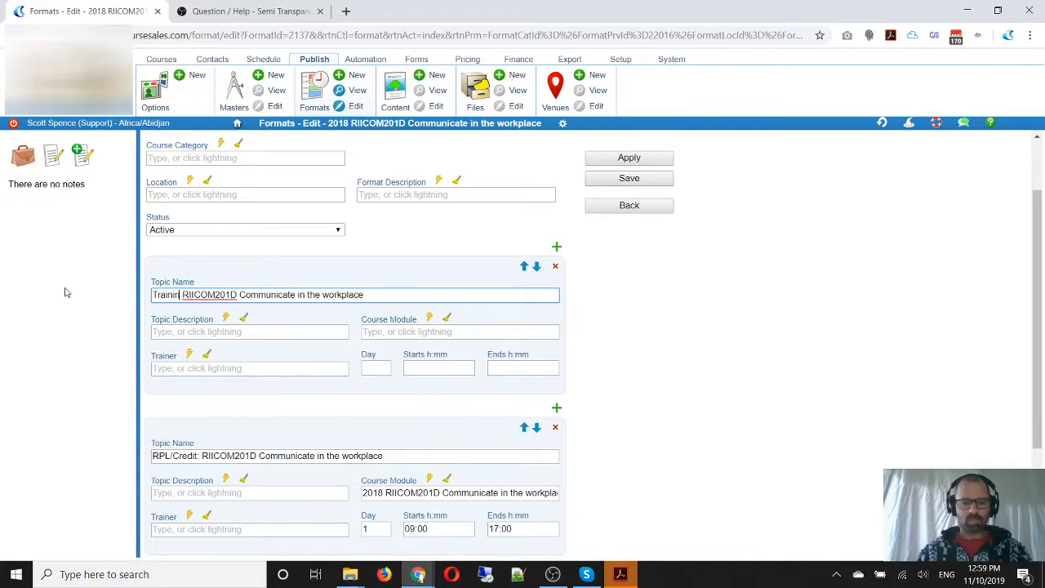
text(g:)
key(BackSpace)
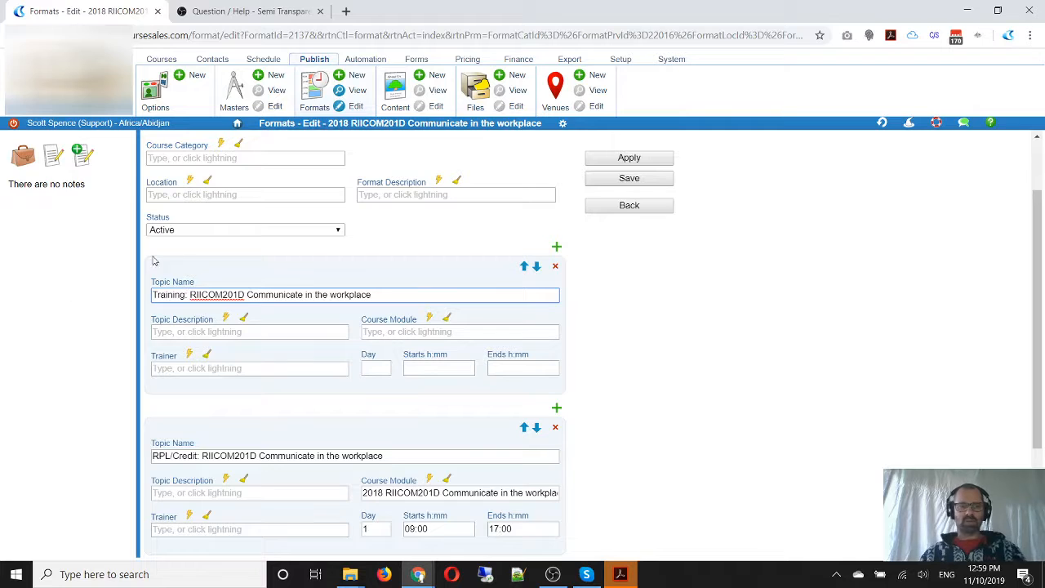
Copy the Training topic's name and open the Course Module option tree in a separate browser tab
drag(392, 292, 83, 310)
key(ctrl+c)
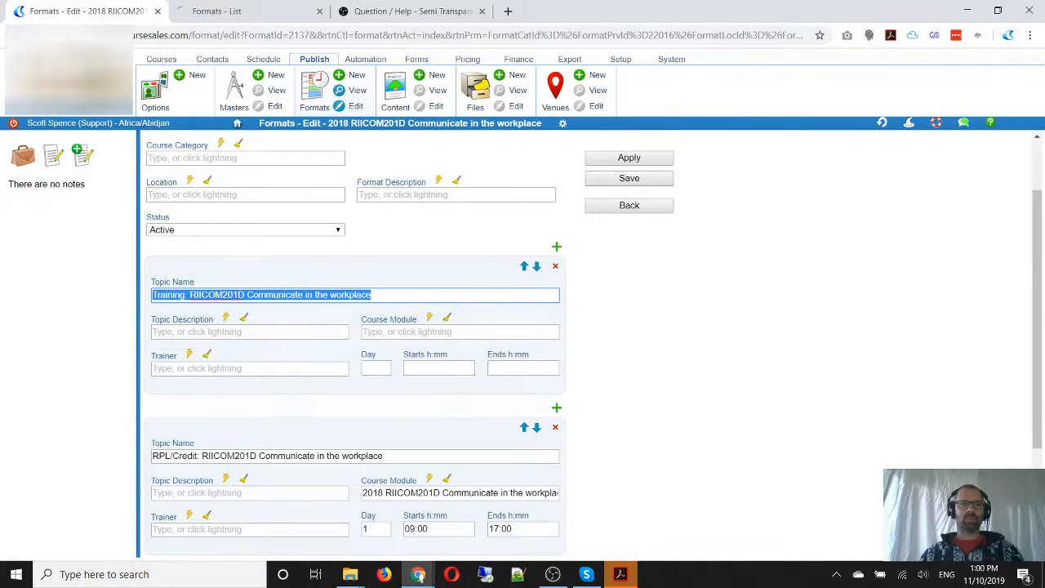
click(219, 11)
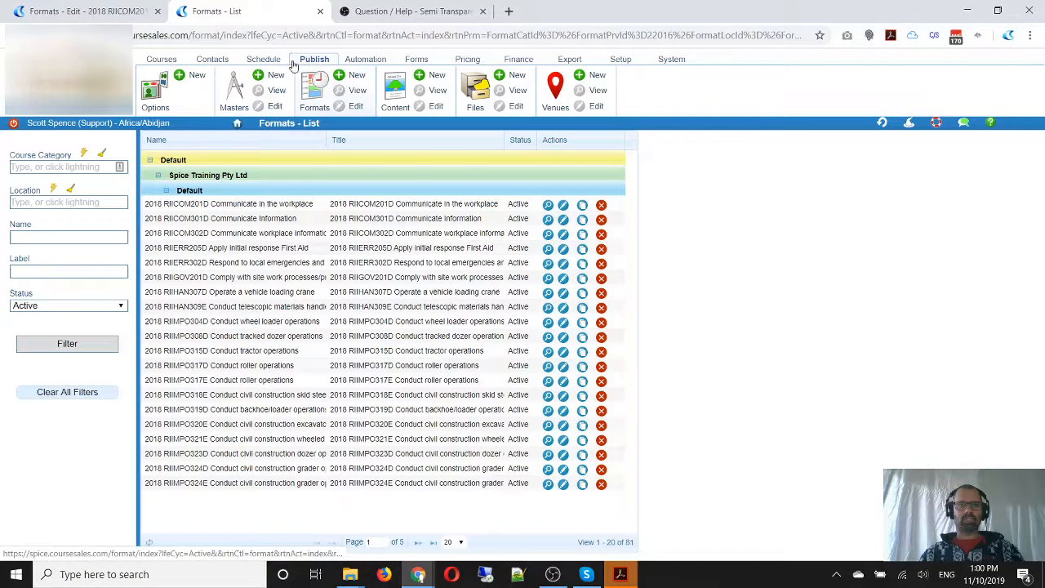
click(151, 92)
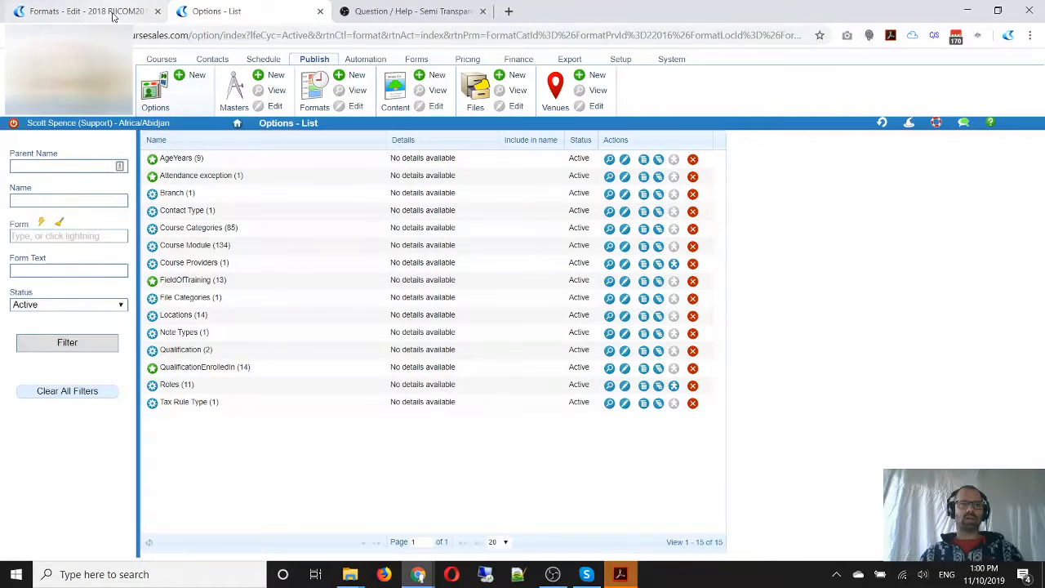
click(114, 14)
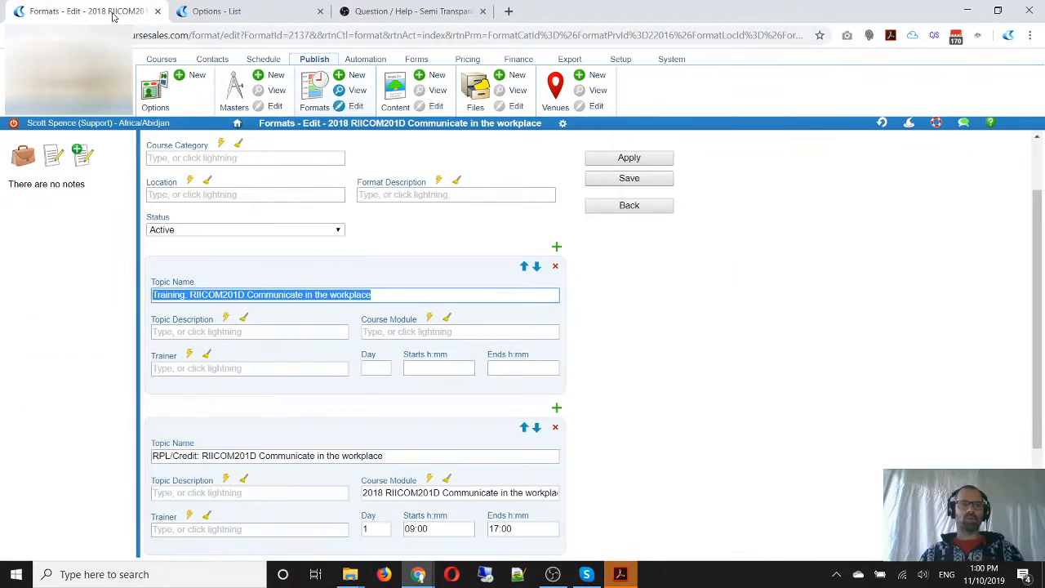
click(214, 14)
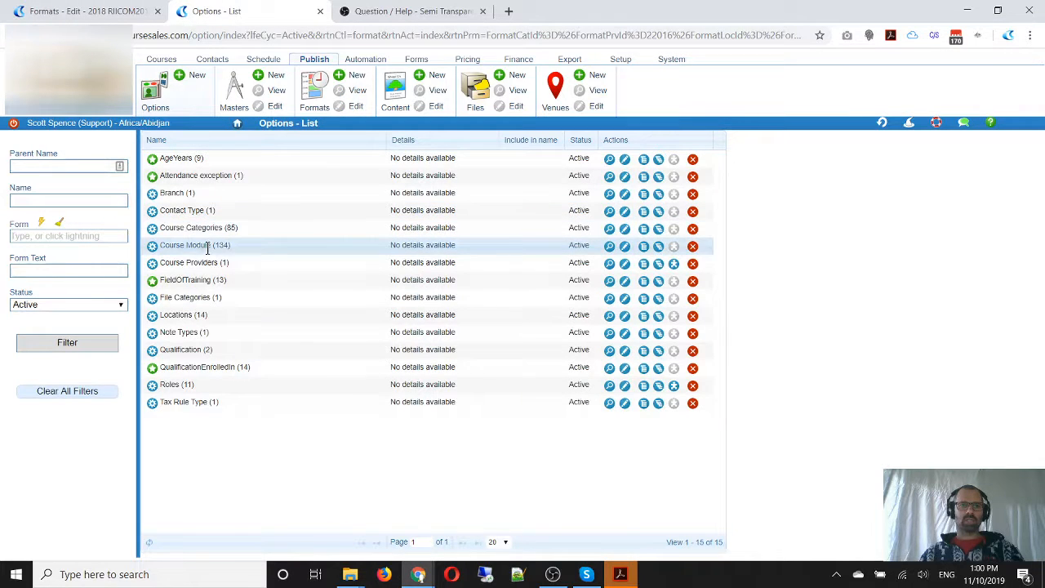
click(658, 250)
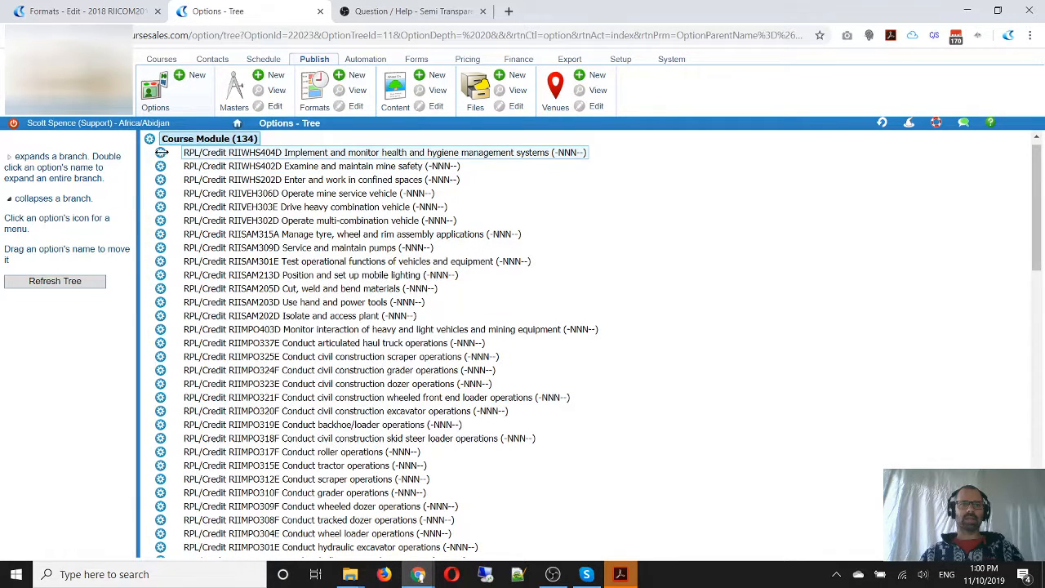
Start a new course module before the first one in the tree, named "Training: RIICOM201D Communicate in the workplace"
click(161, 153)
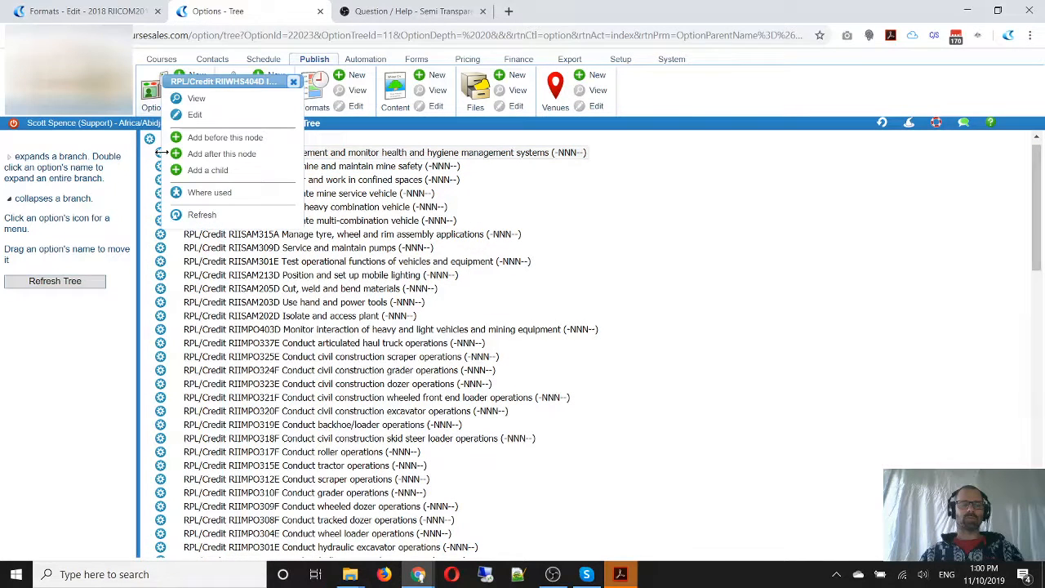
click(202, 141)
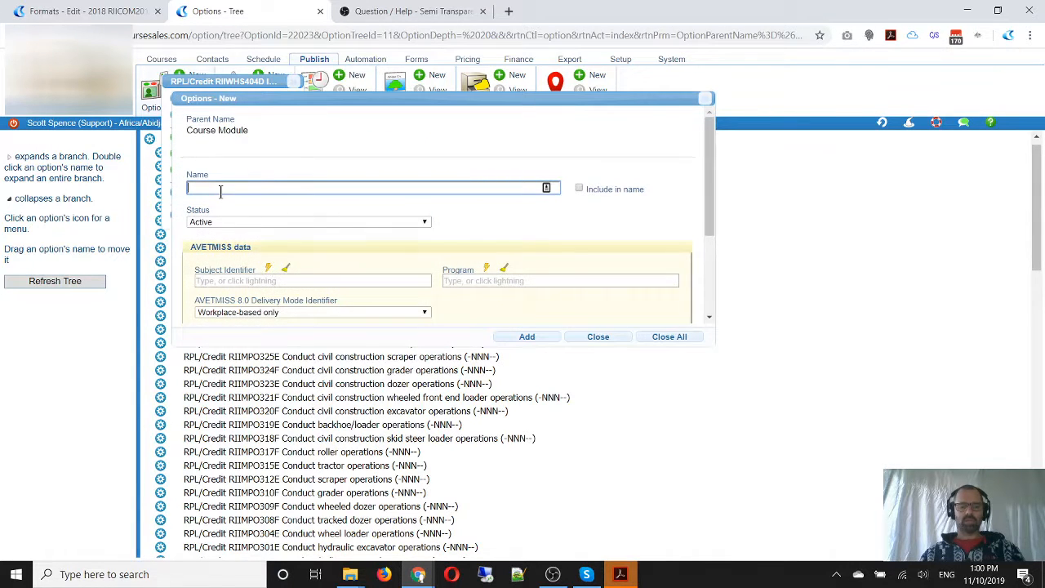
key(ctrl+v)
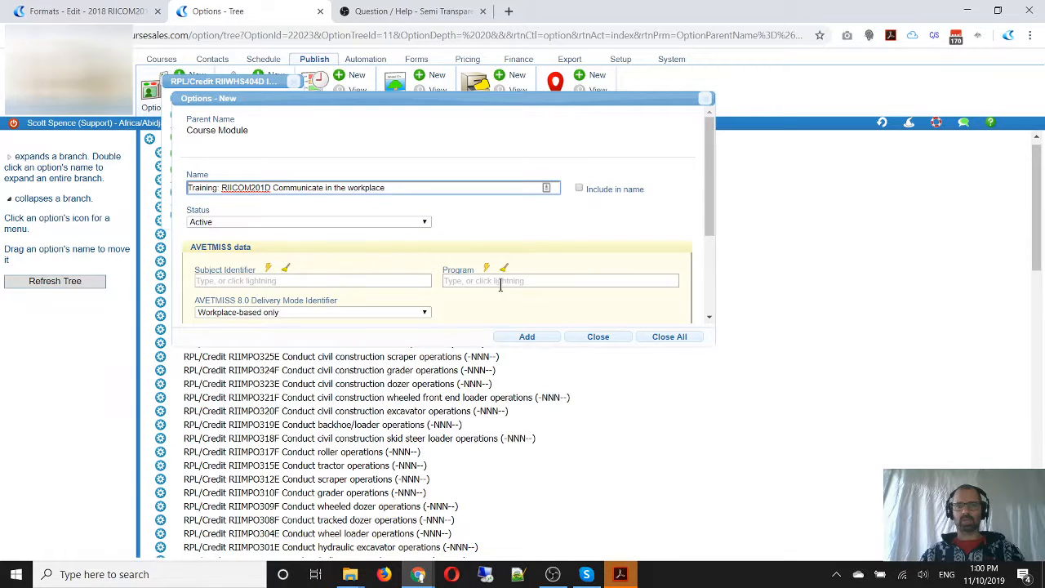
Copy the code RIICOM201D from the module name and set the Subject Identifier to "RIICOM201D - Communicate in the workplace"
double_click(240, 188)
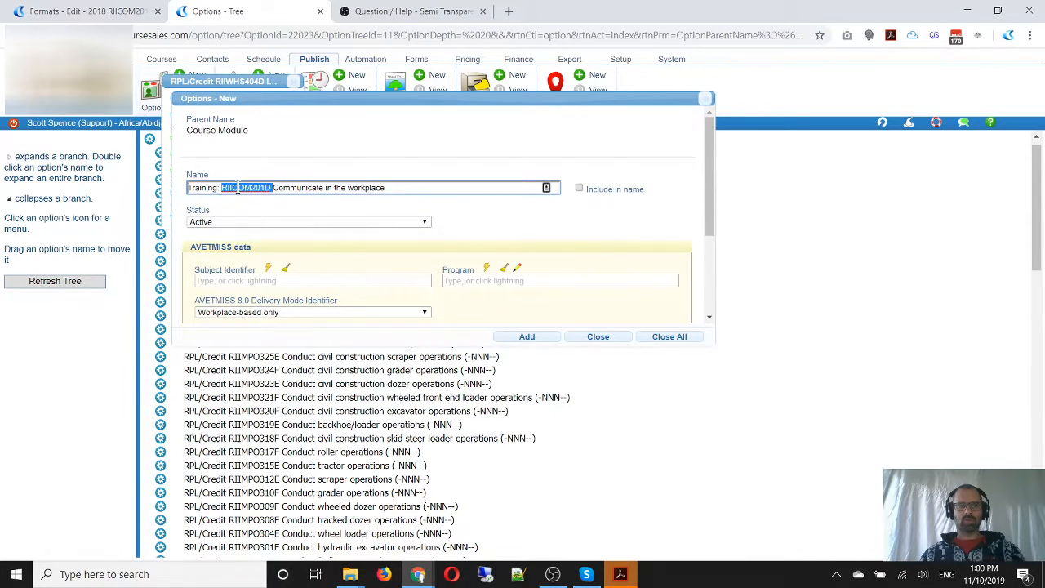
key(ctrl+c)
click(250, 280)
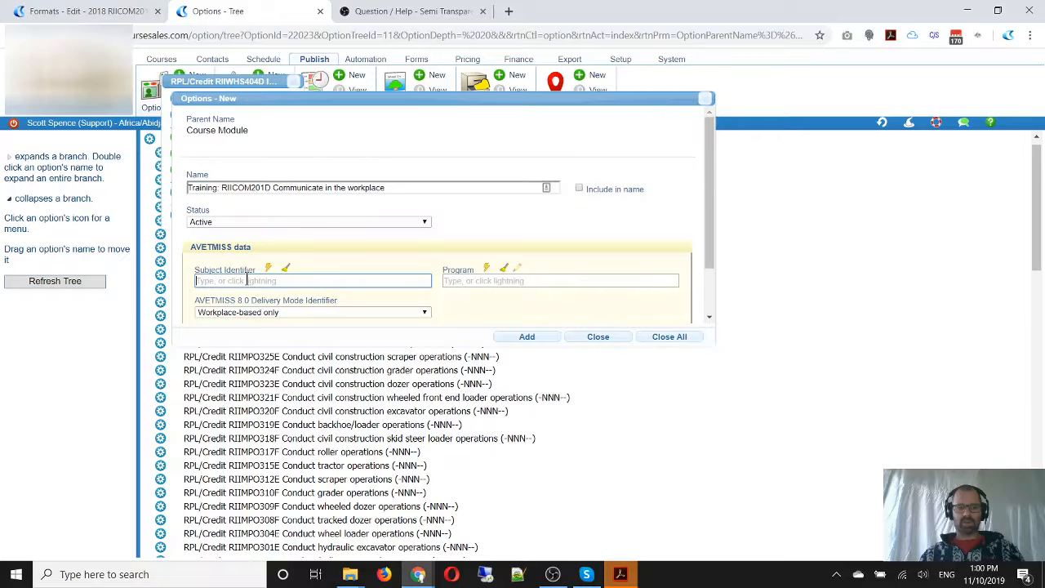
key(ctrl+v)
click(270, 297)
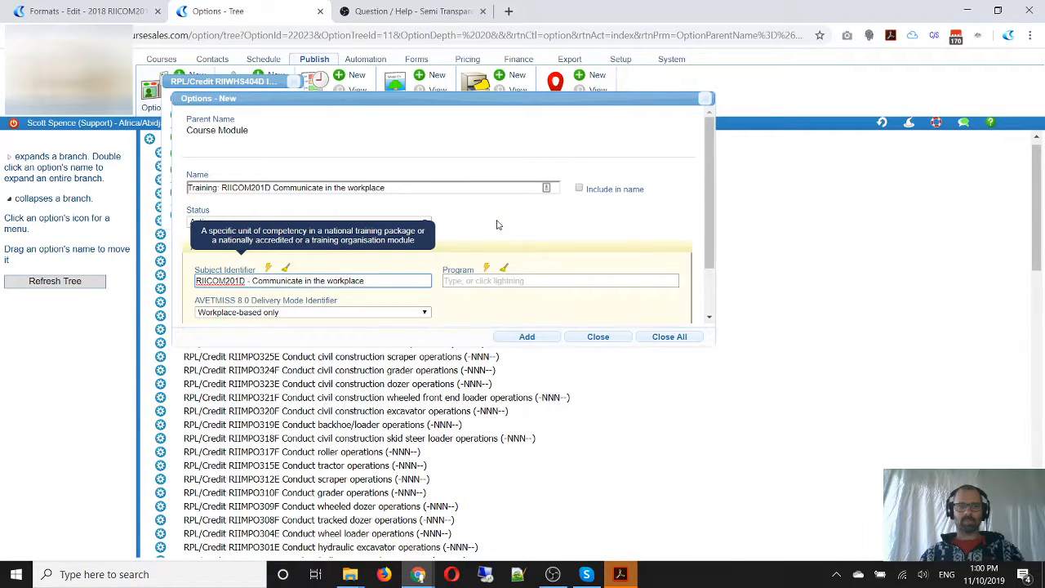
Choose Workplace-based only as the AVETMISS 8.0 Delivery Mode Identifier and add the new module to the tree
click(357, 252)
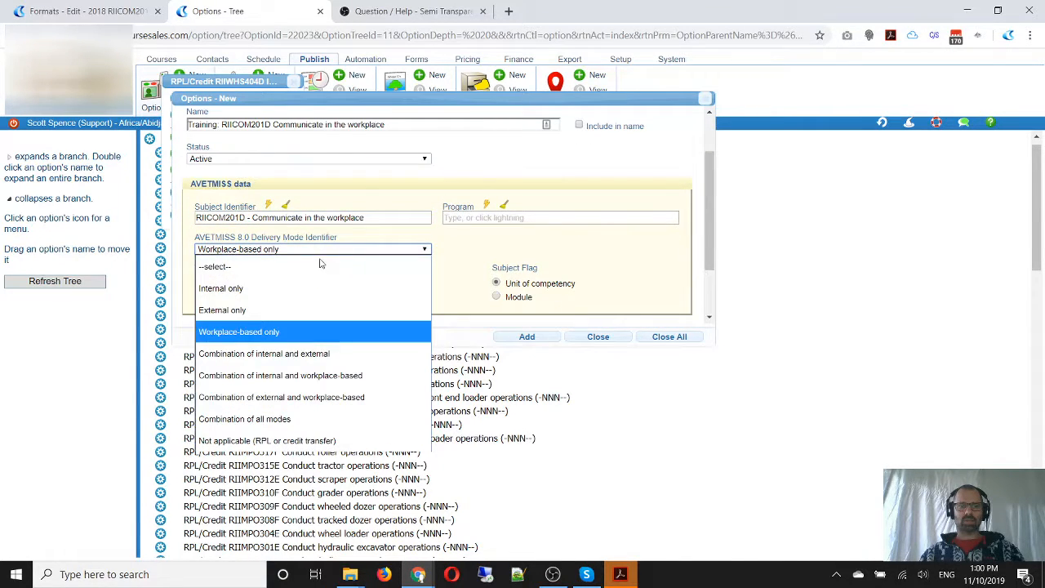
click(296, 331)
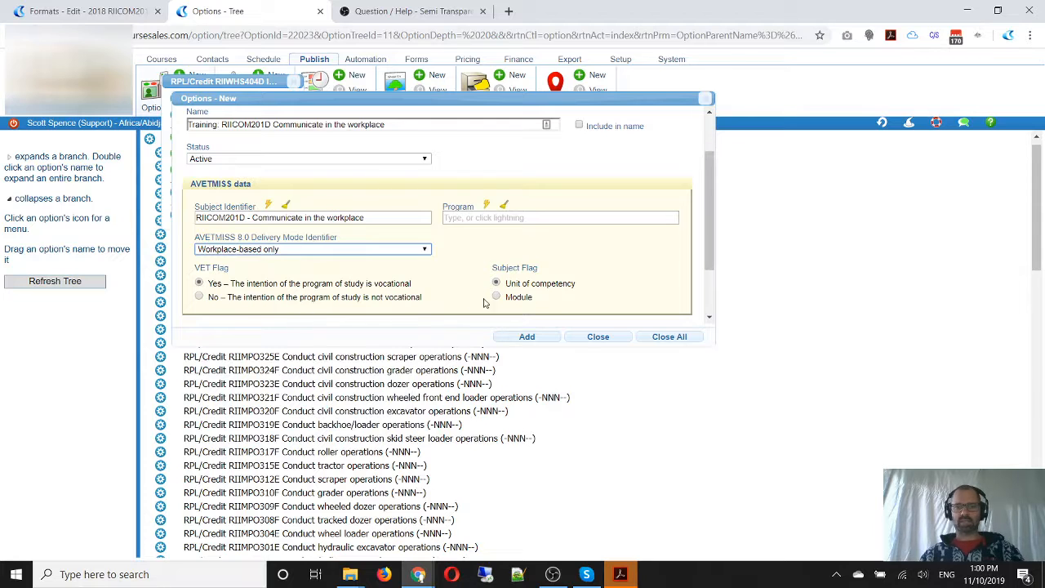
click(531, 338)
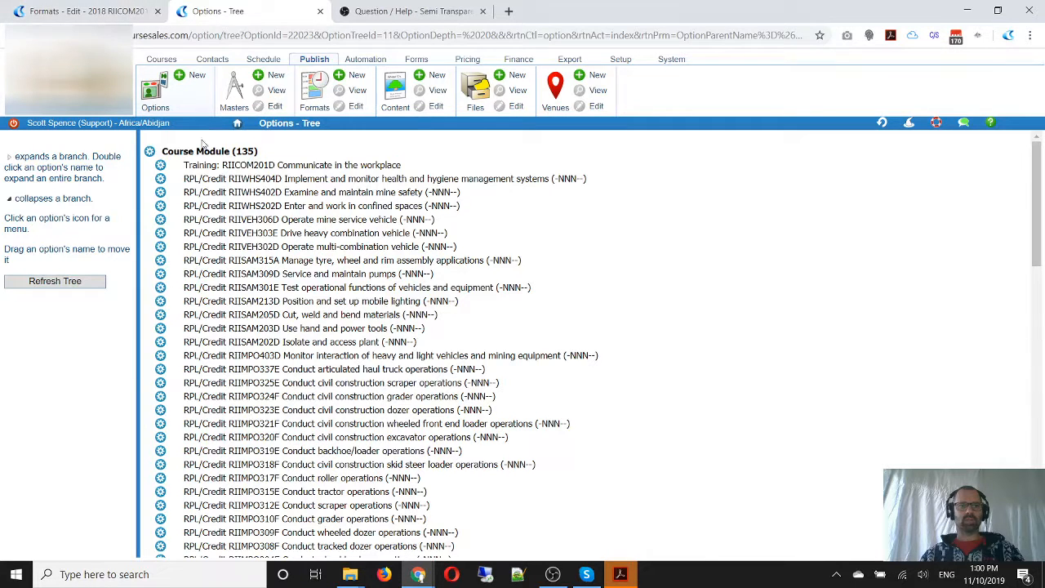
click(219, 168)
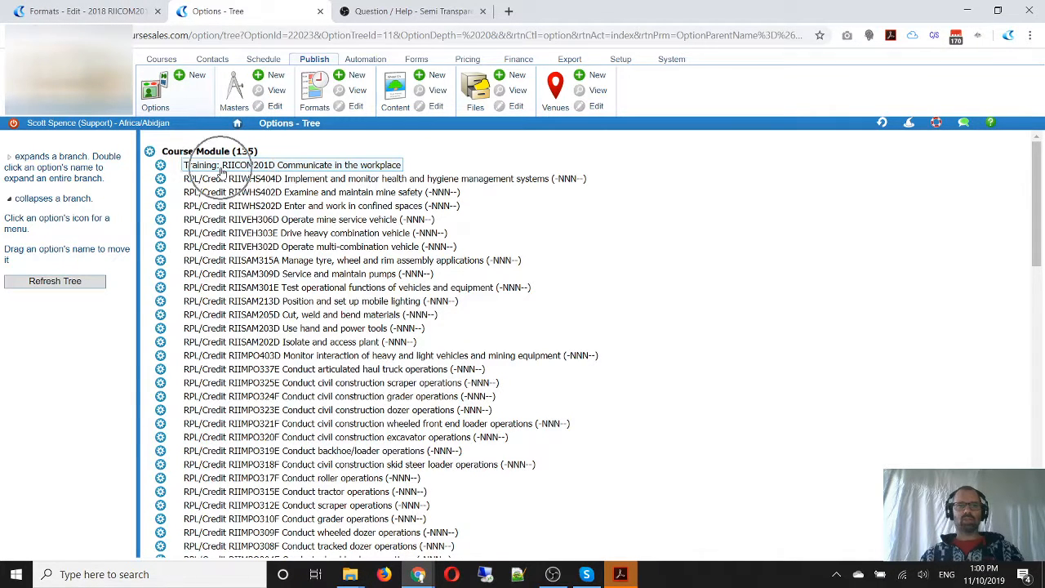
Return to the format being edited and assign the "Training: RIICOM201D Communicate in the workplace" course module to the Training topic
click(98, 11)
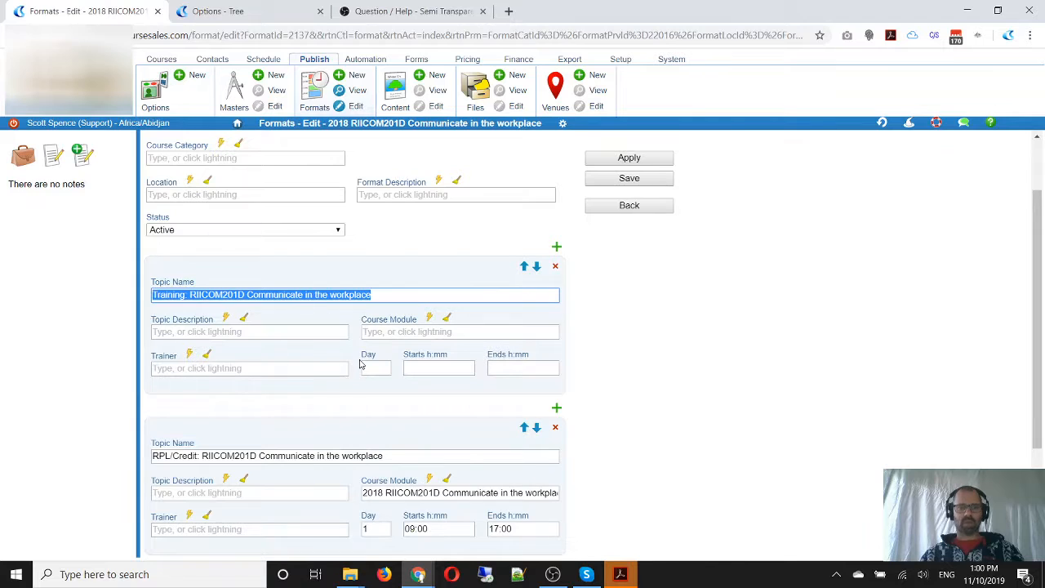
click(313, 296)
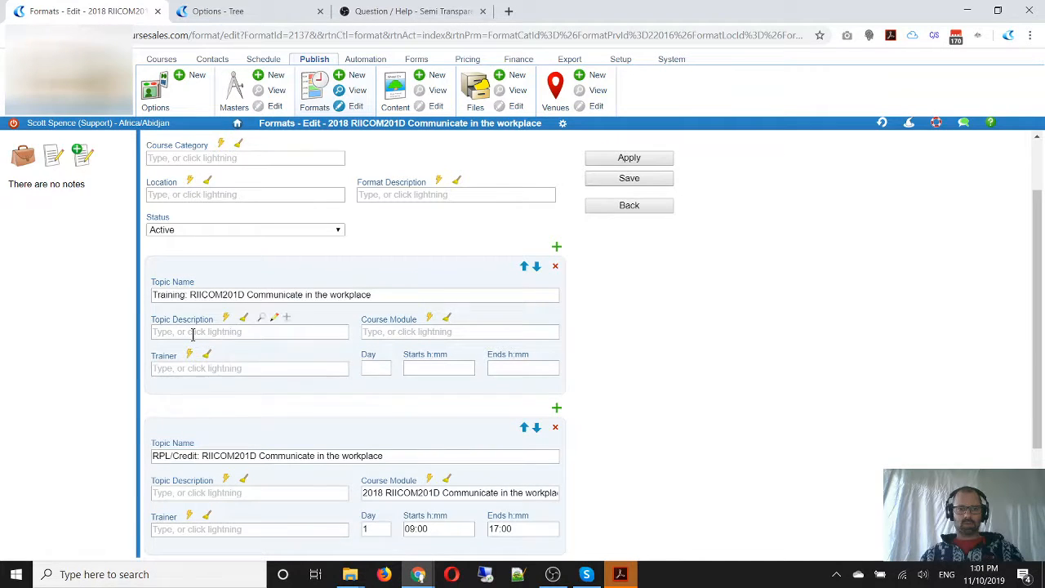
click(381, 332)
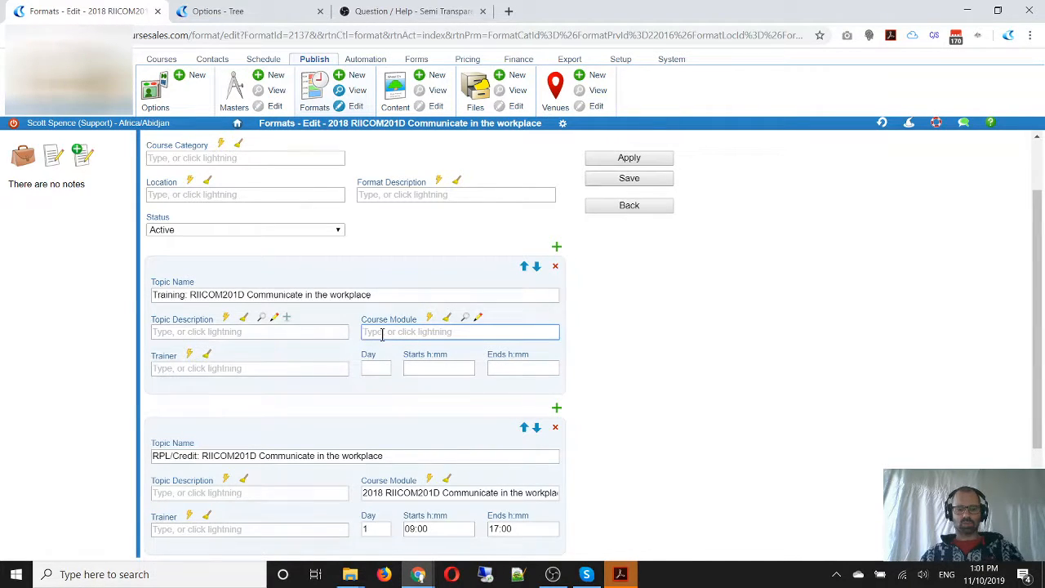
key(ctrl+v)
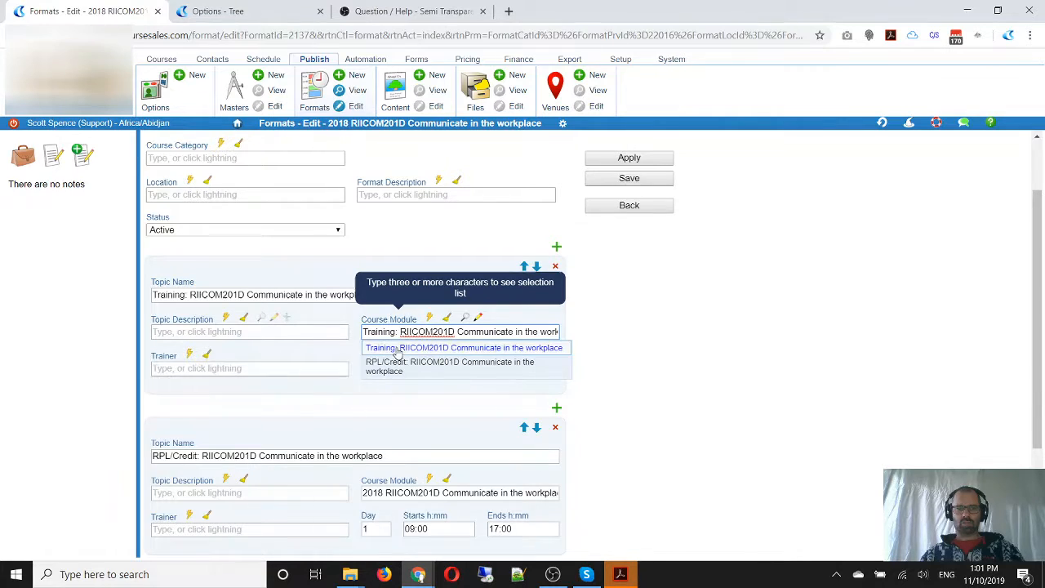
click(398, 352)
Schedule the Training topic on day 1 from 09:00 to 17:00
click(373, 367)
text(1)
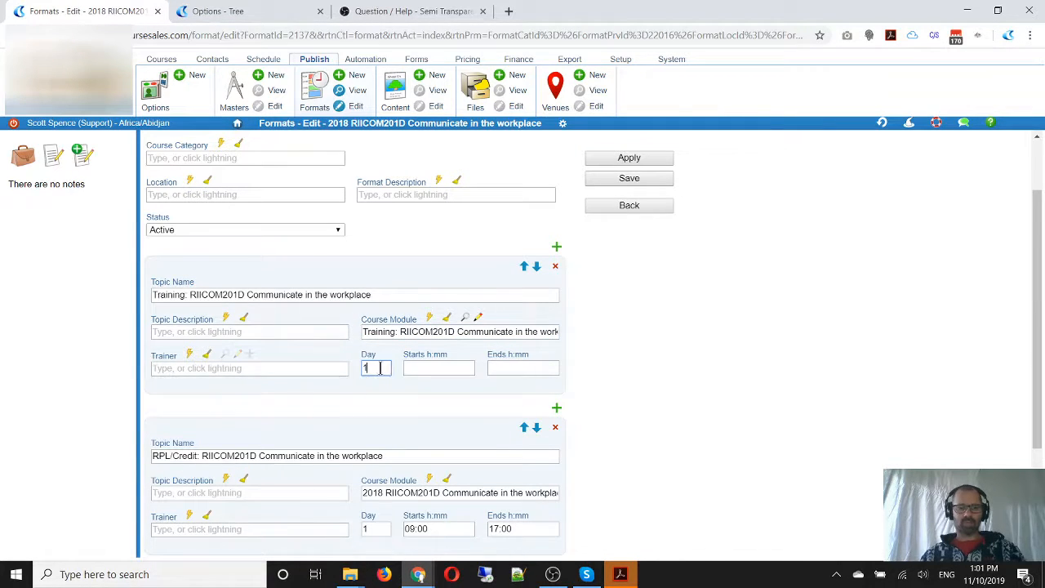
click(425, 368)
text(09:00)
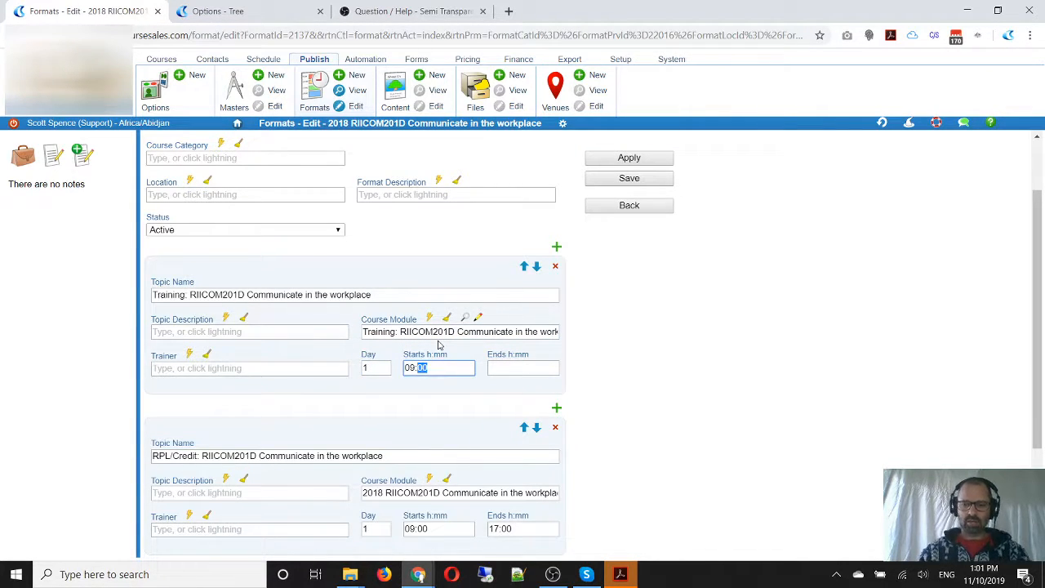
key(Tab)
text(17:)
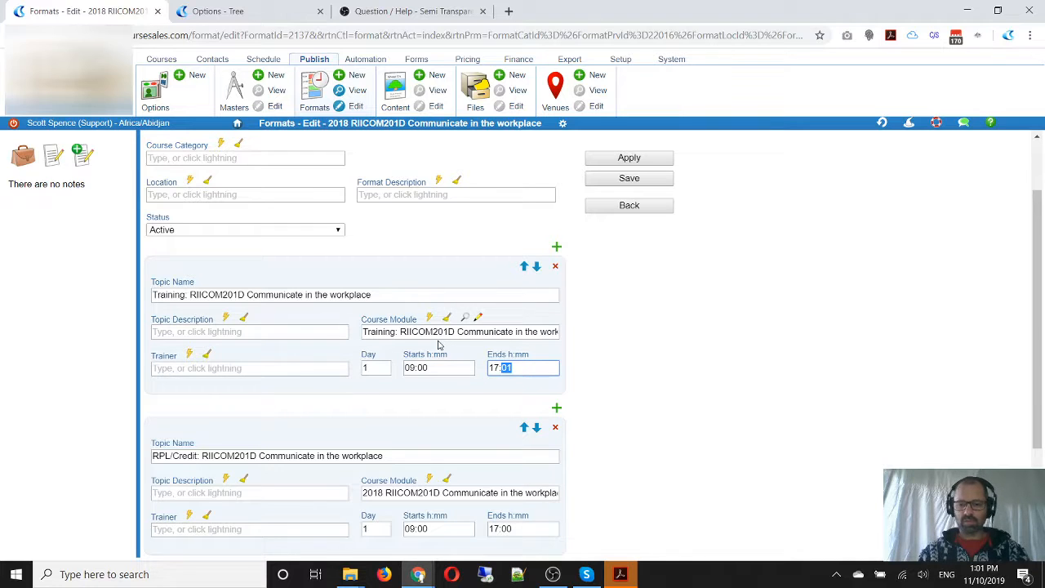
click(639, 393)
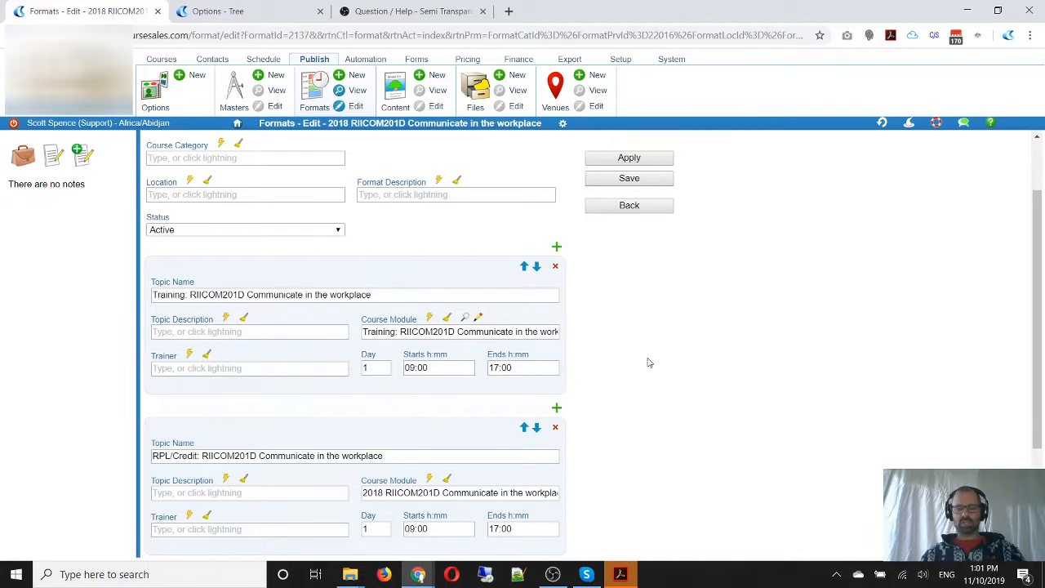
Set the RPL/Credit topic's day to 2 and save the format
scroll(653, 362, down, 2)
click(380, 393)
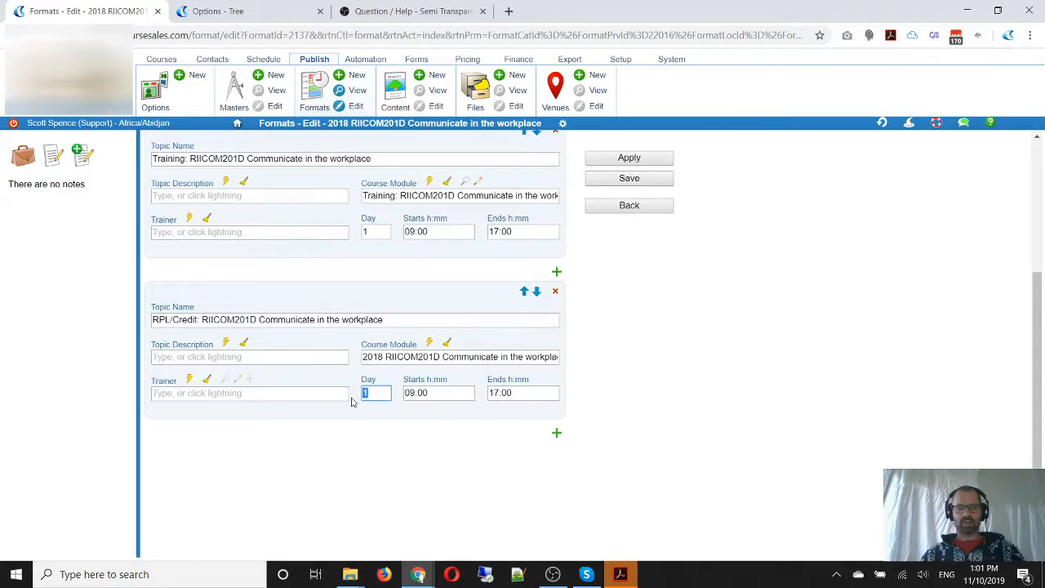
text(2)
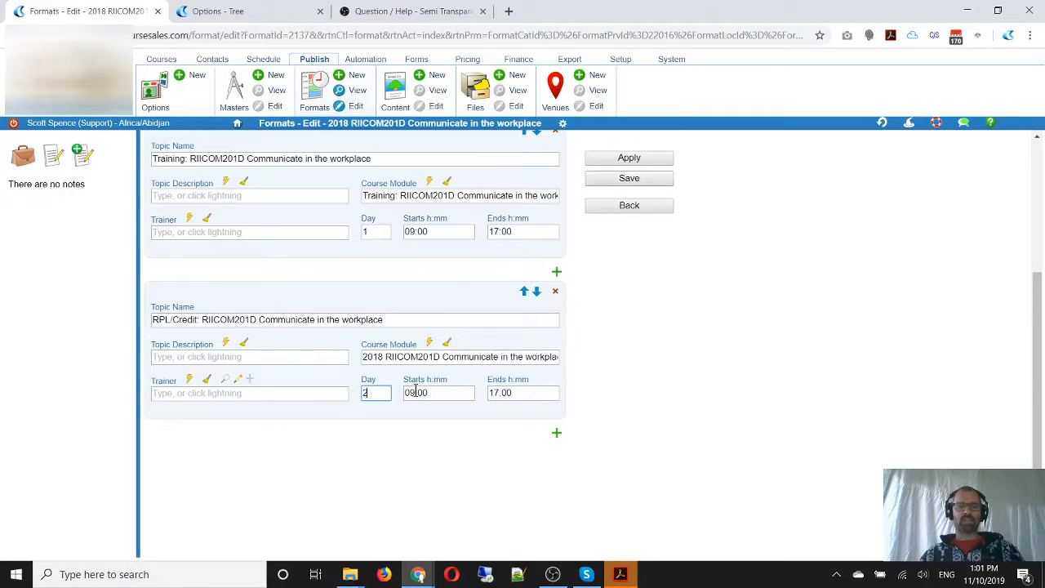
scroll(631, 399, up, 1)
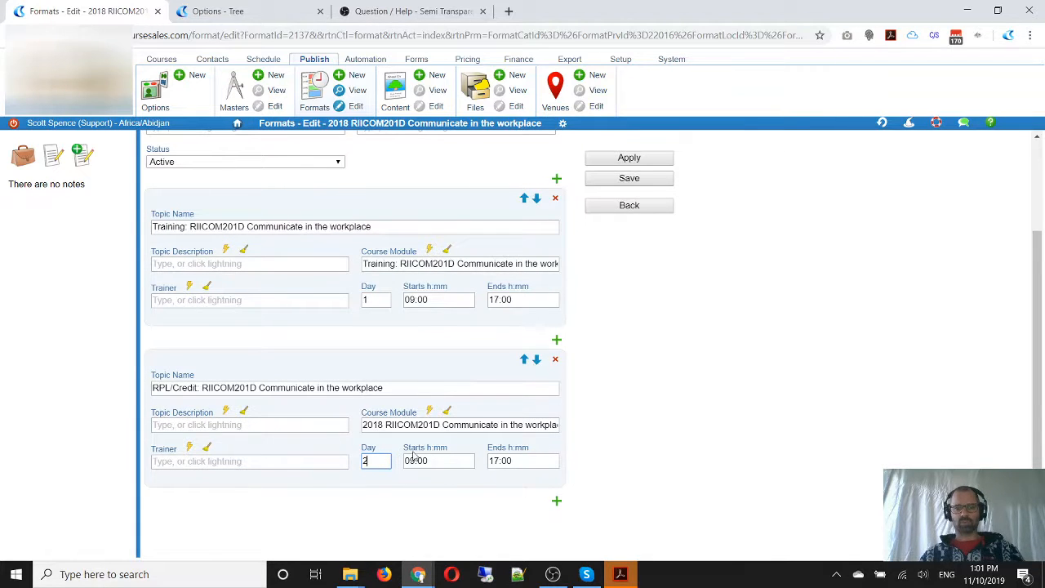
scroll(646, 289, up, 2)
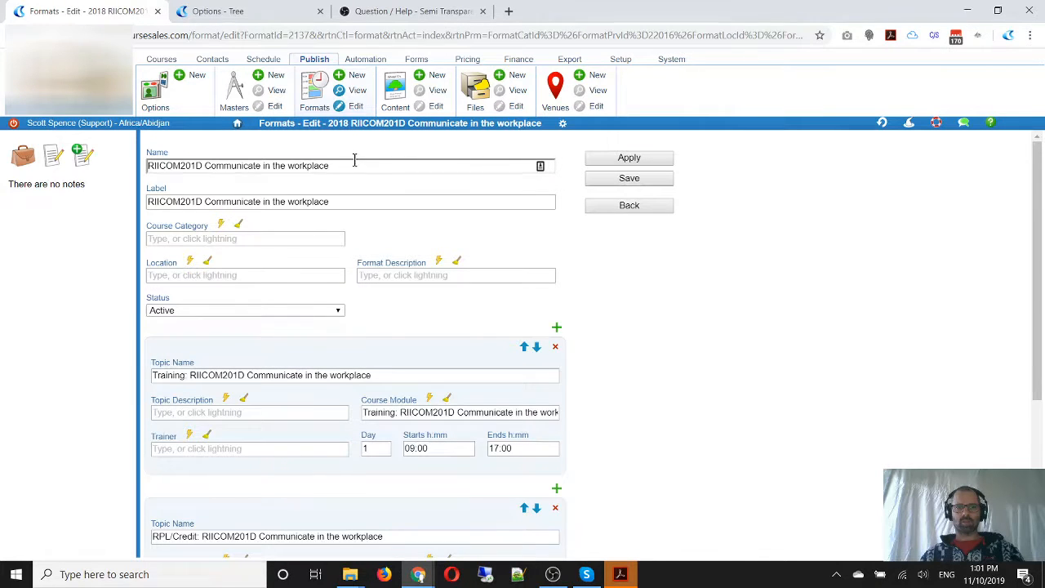
drag(355, 164, 142, 169)
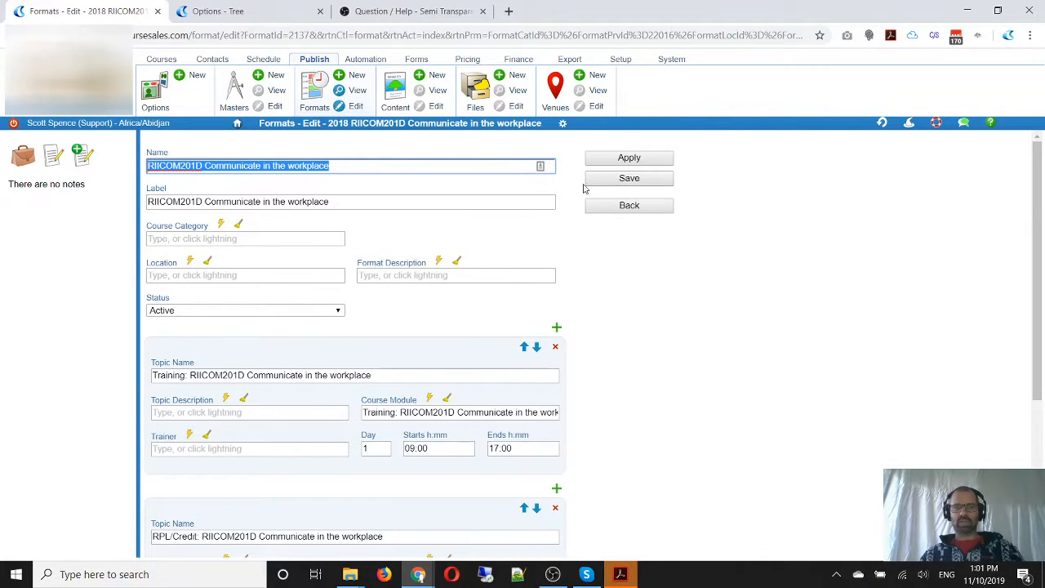
click(629, 178)
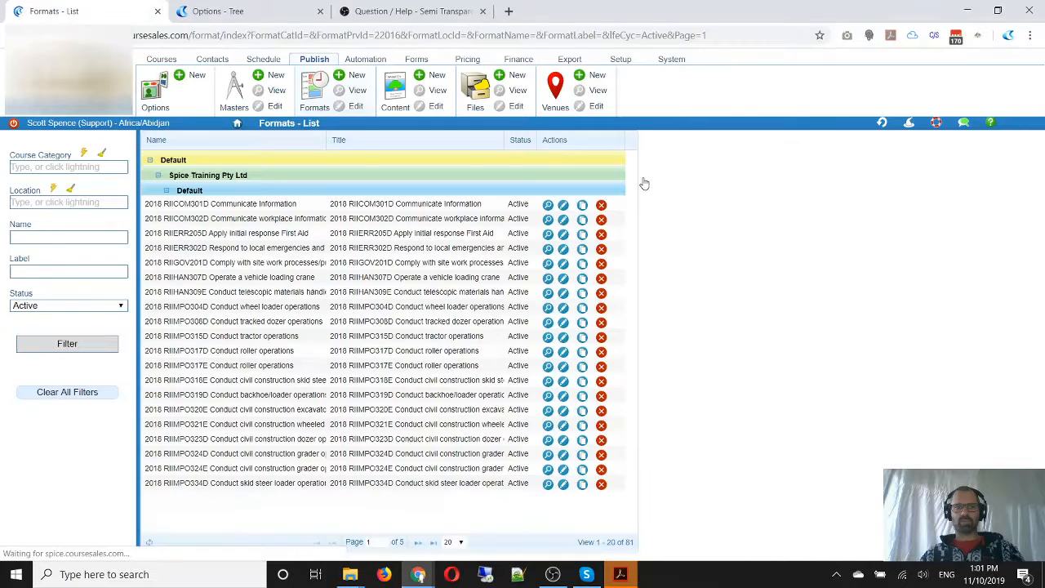
Reopen the RIICOM201D format from the recent history and compare both topics' names with their assigned course modules
click(882, 124)
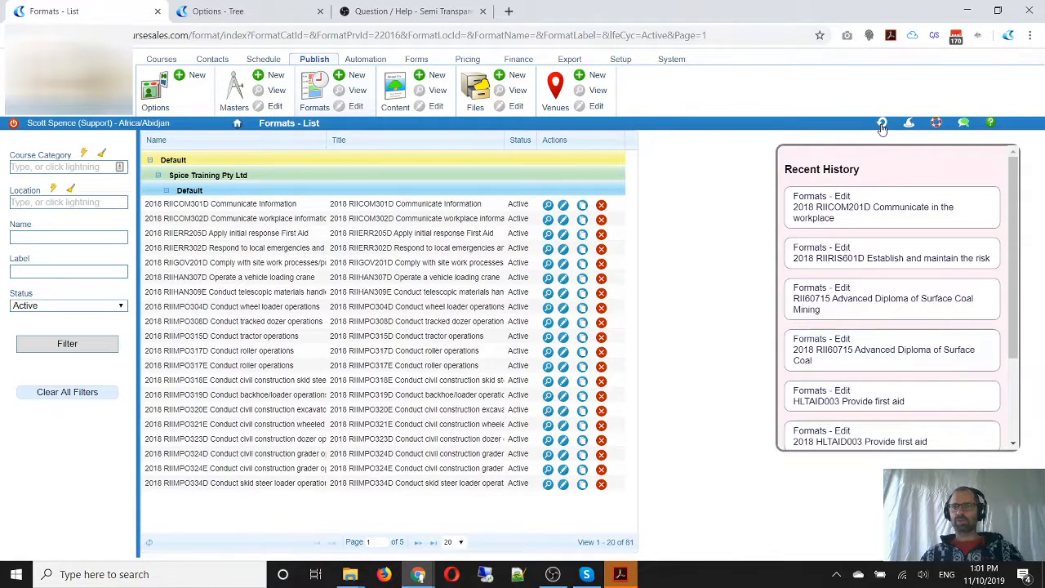
click(863, 215)
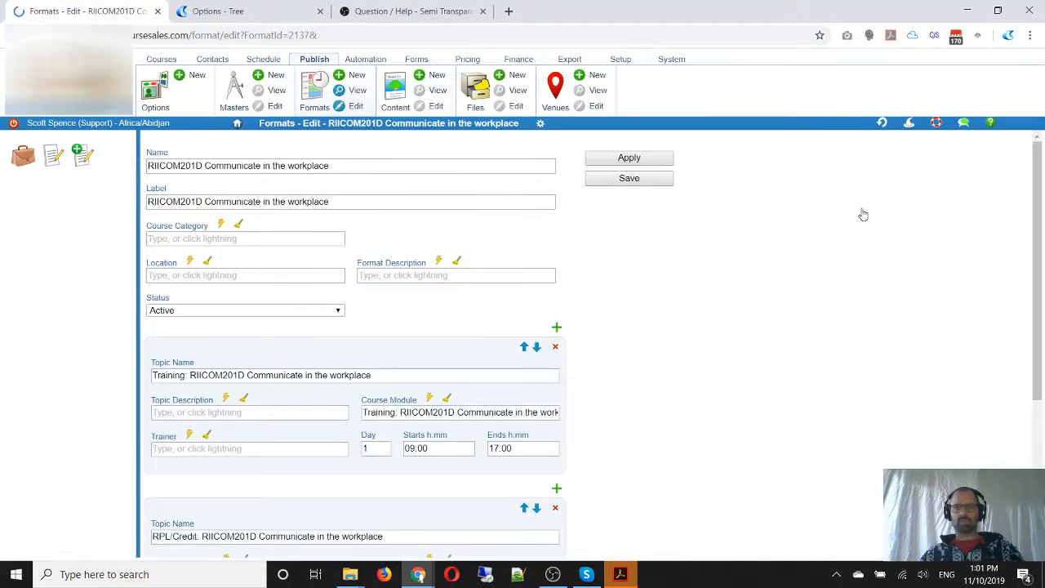
scroll(527, 332, down, 1)
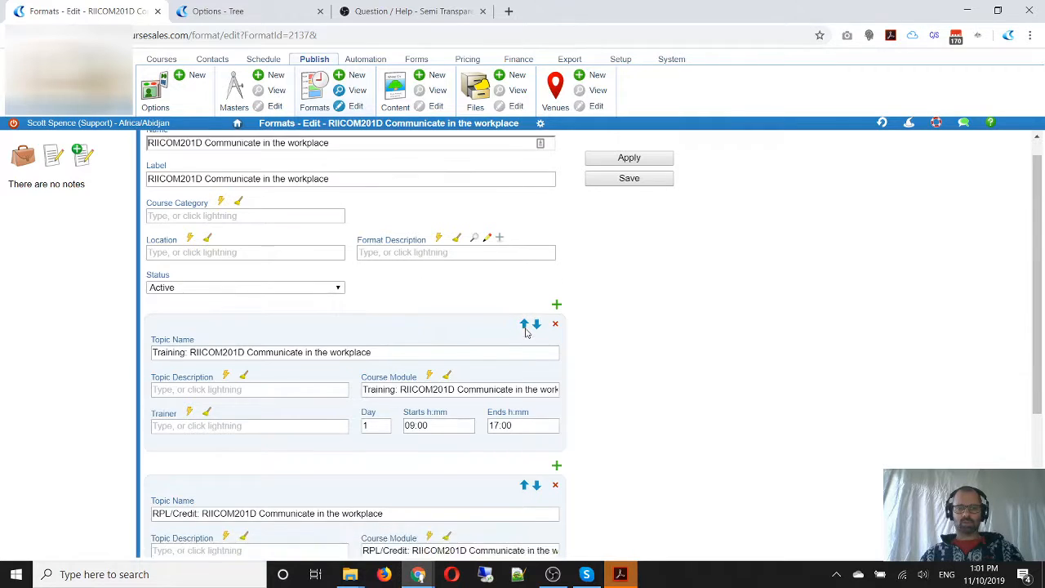
scroll(526, 332, down, 1)
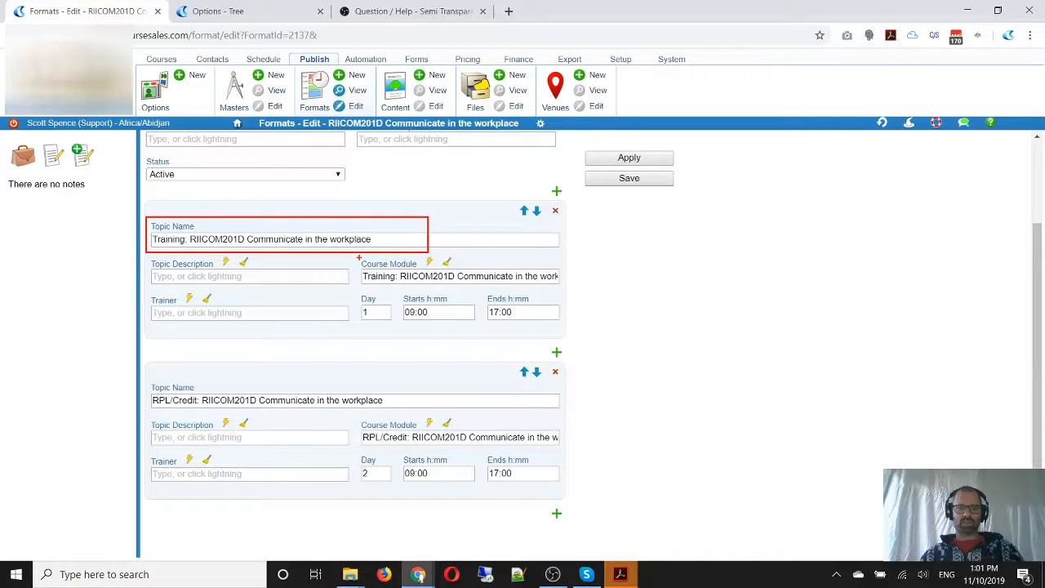
drag(357, 258, 589, 294)
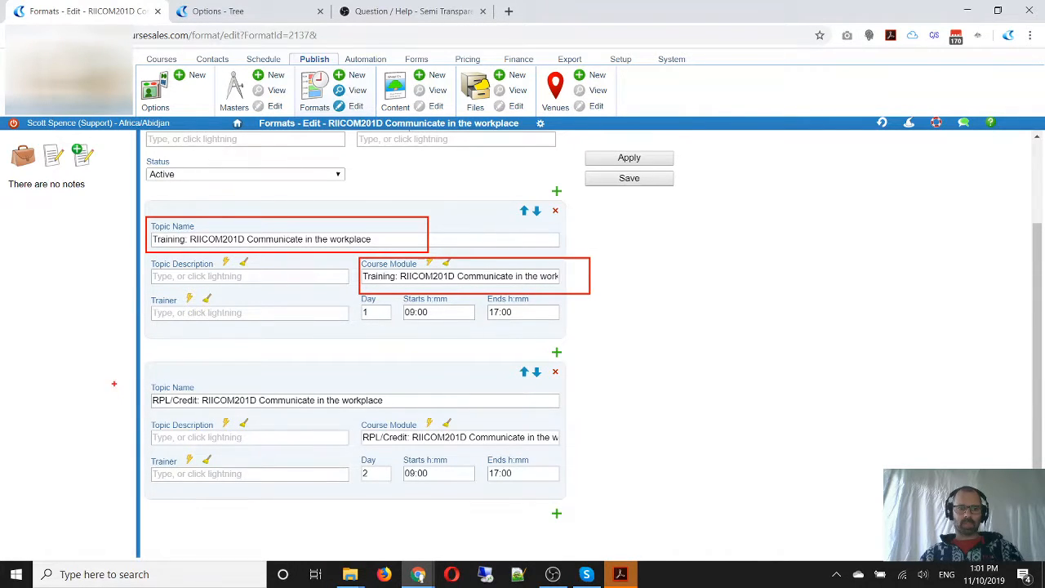
drag(143, 374, 435, 416)
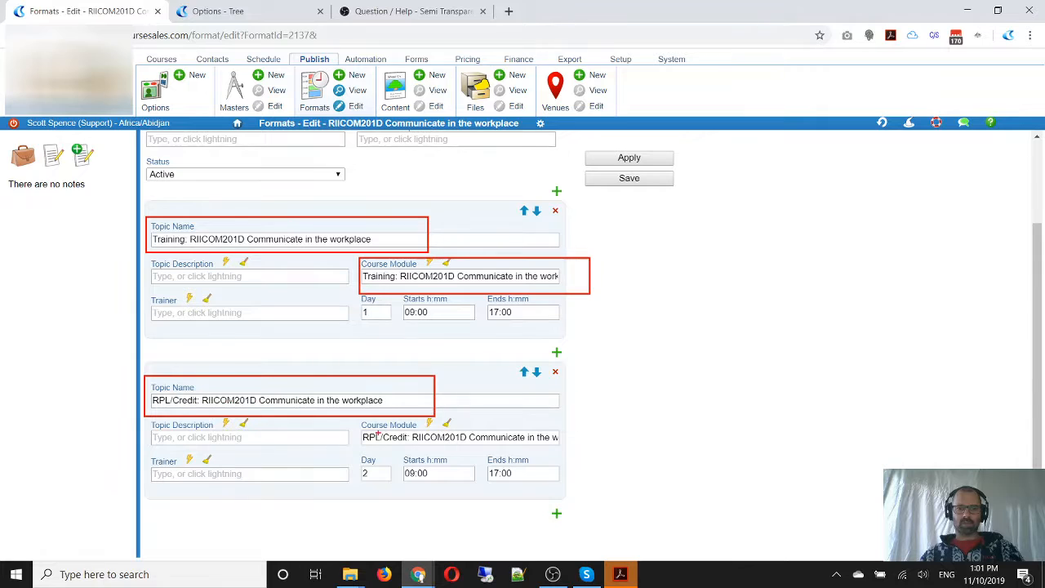
drag(358, 421, 585, 455)
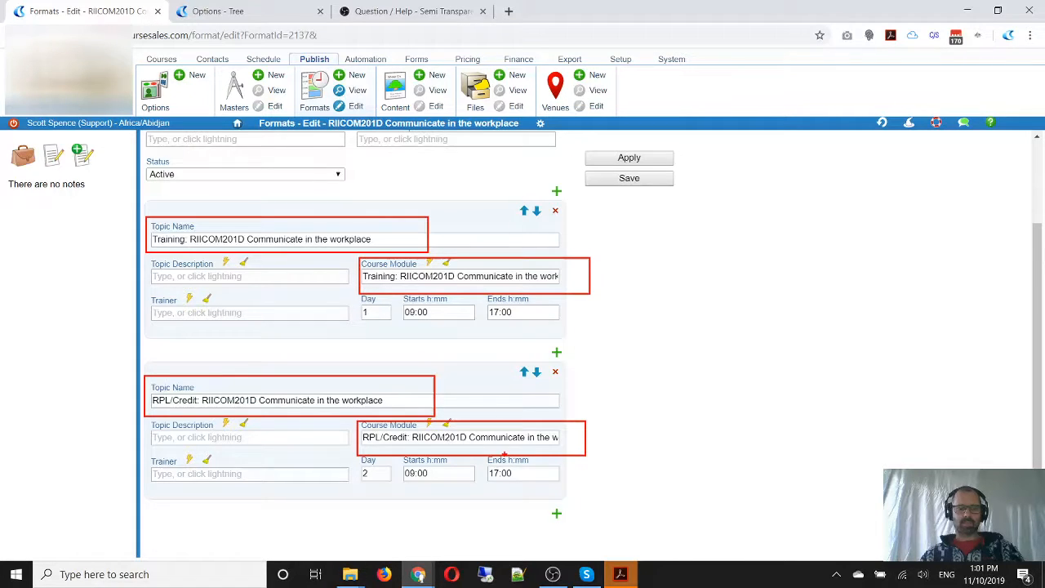
key(Escape)
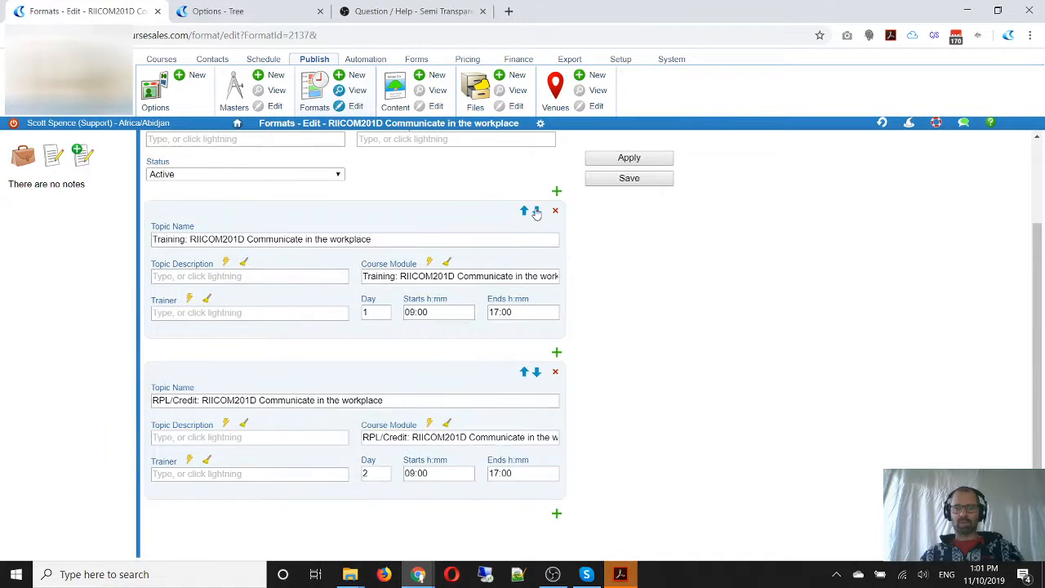
Review the AVETMISS data of the Training topic's course module, and close its details
click(463, 264)
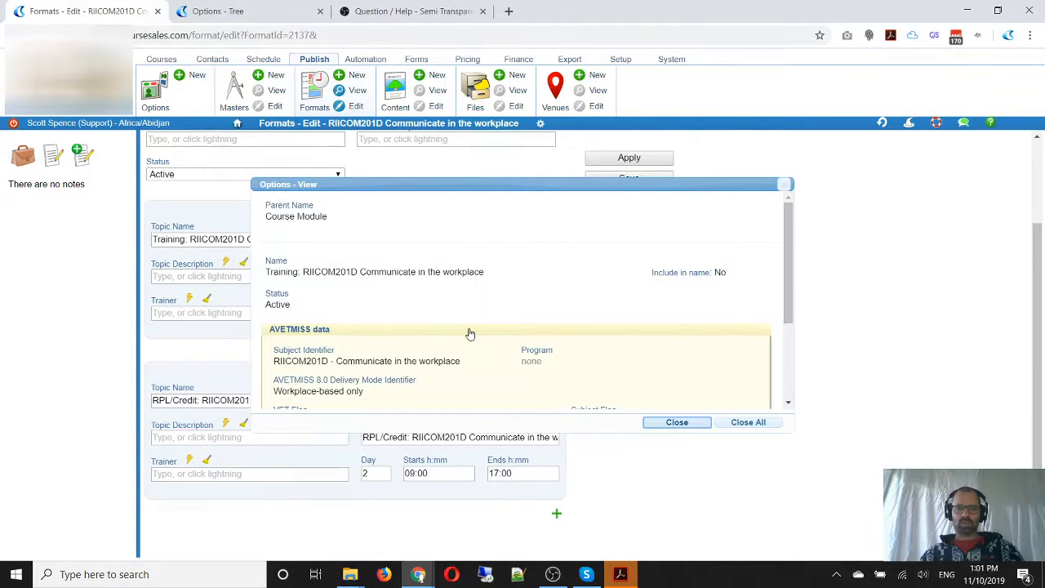
scroll(424, 339, down, 2)
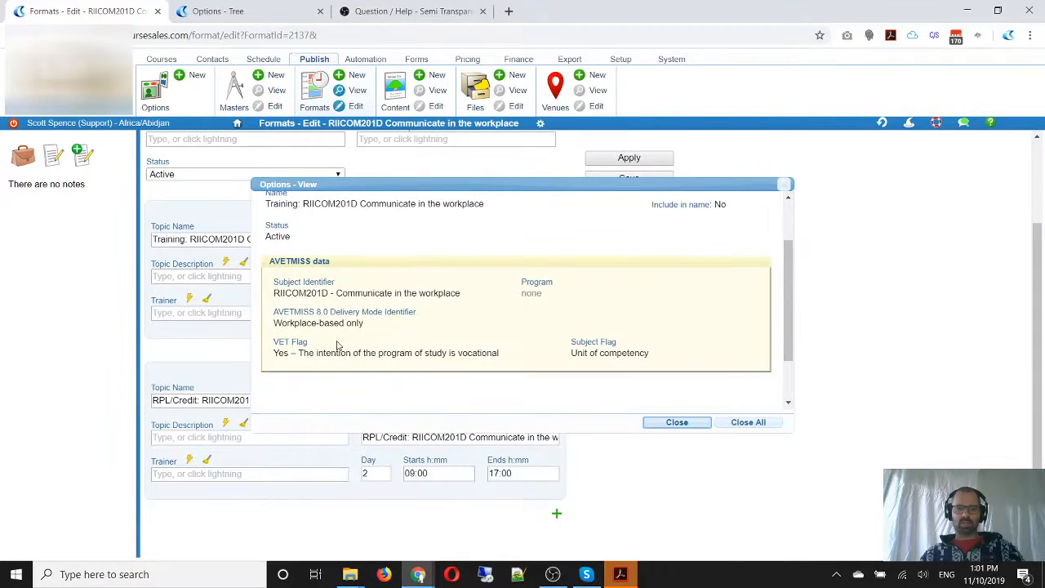
click(677, 422)
scroll(412, 399, down, 2)
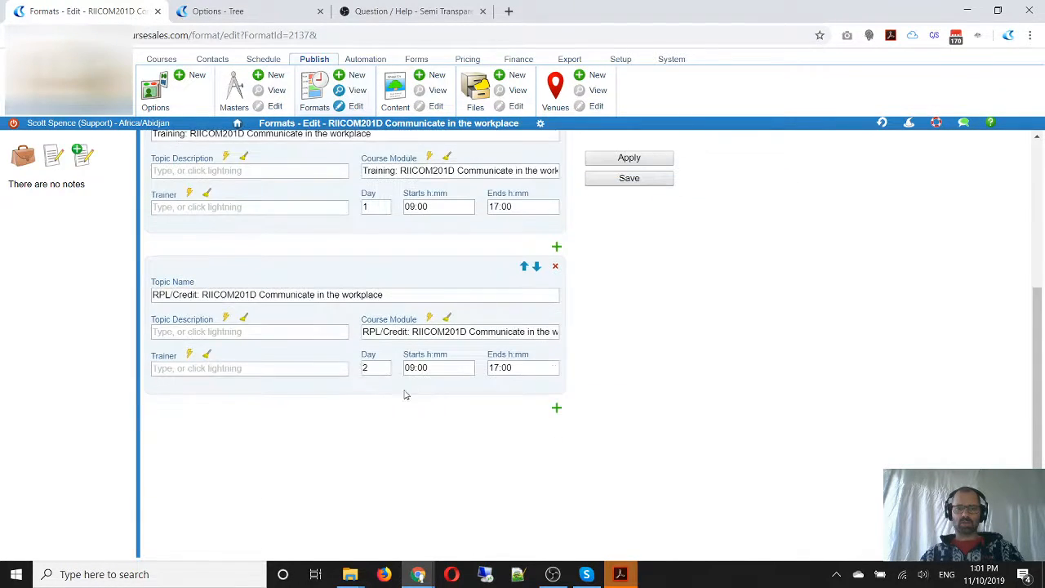
Review the AVETMISS data of the RPL/Credit topic's course module, and close its details
click(464, 322)
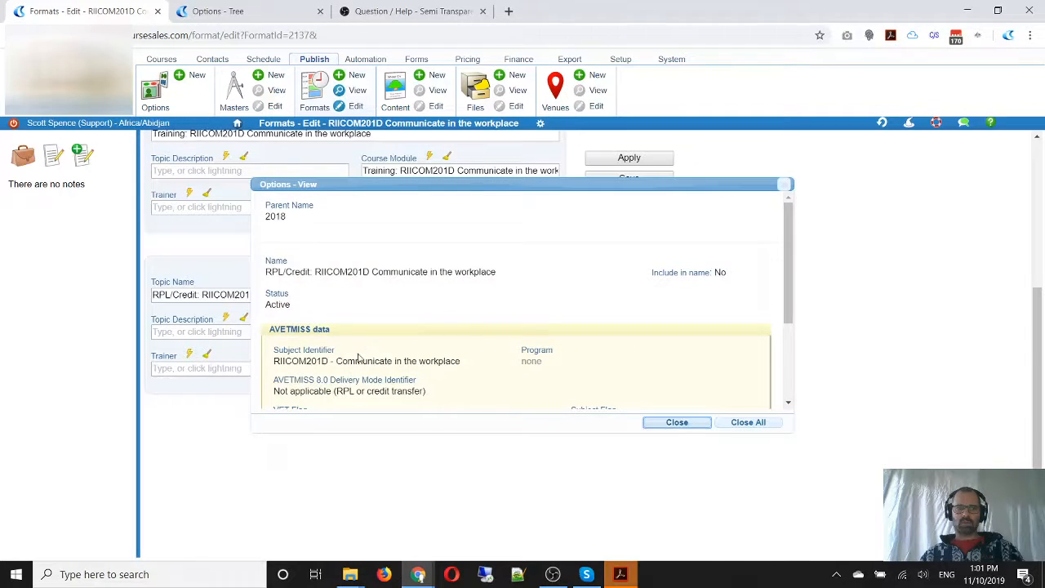
scroll(351, 372, down, 2)
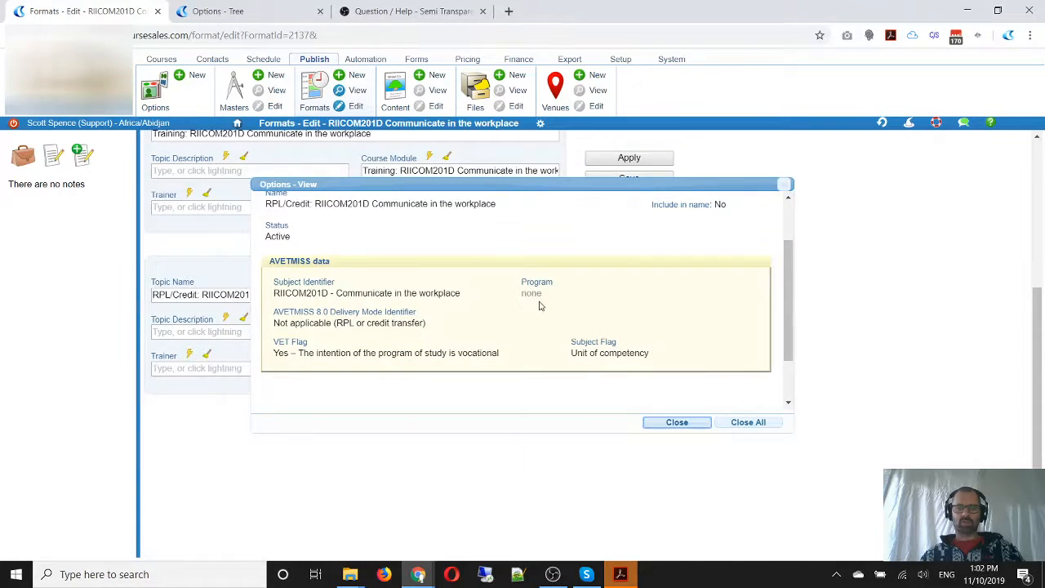
click(671, 422)
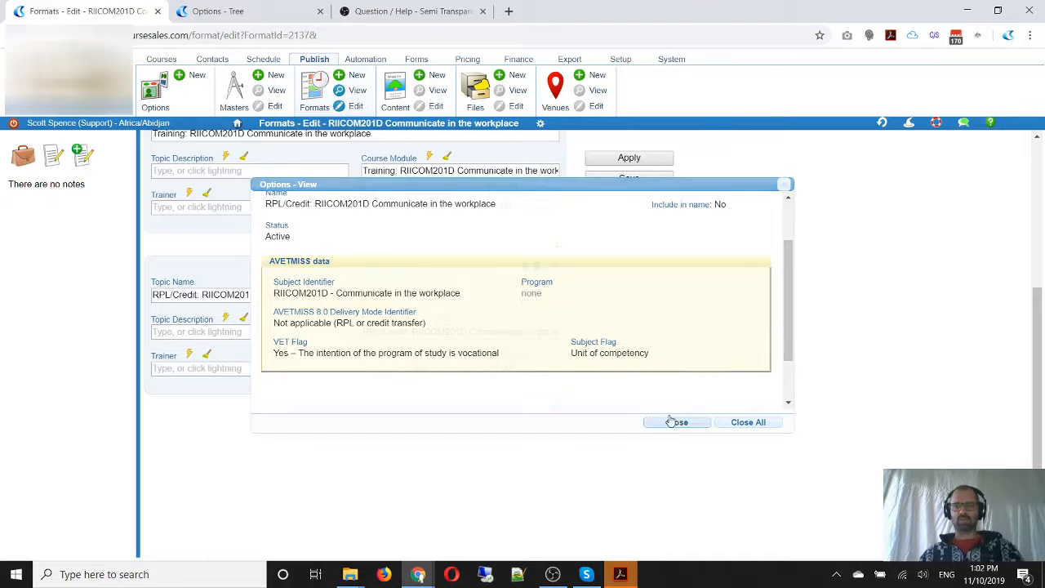
Open the 2018 RIICOM301D Communicate Information format from the formats list for editing and review its topics
click(310, 96)
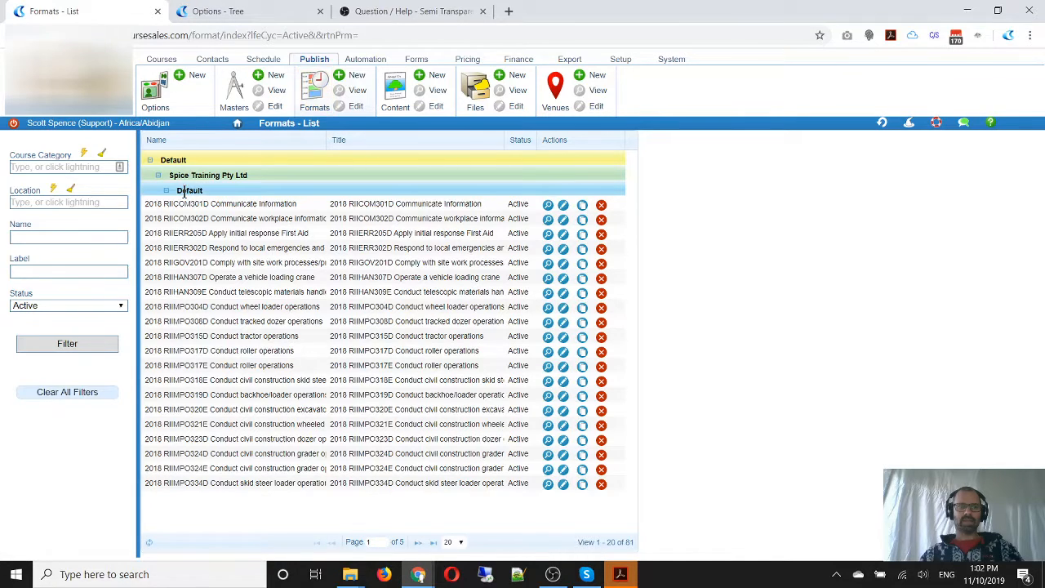
click(562, 207)
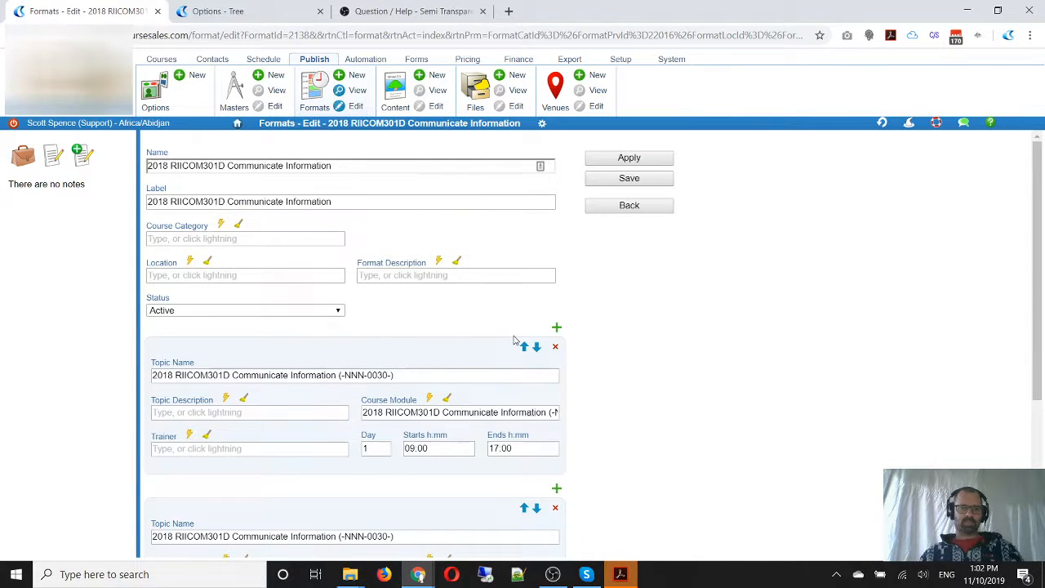
scroll(454, 321, down, 1)
scroll(453, 321, down, 3)
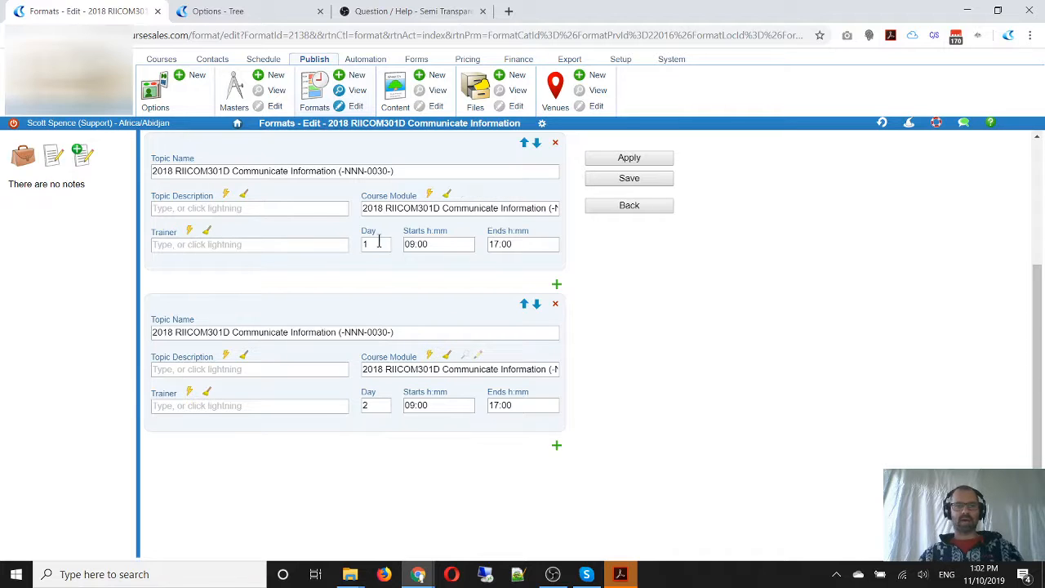
Remove the 2018 prefix from the format's name and label, leaving RIICOM301D Communicate Information in both
scroll(408, 347, up, 3)
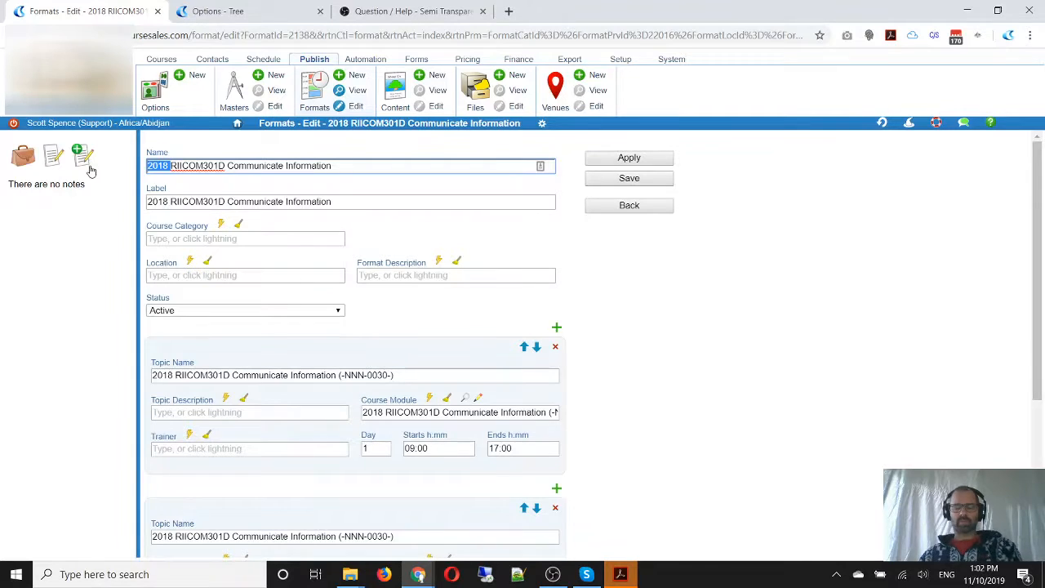
key(BackSpace)
click(156, 206)
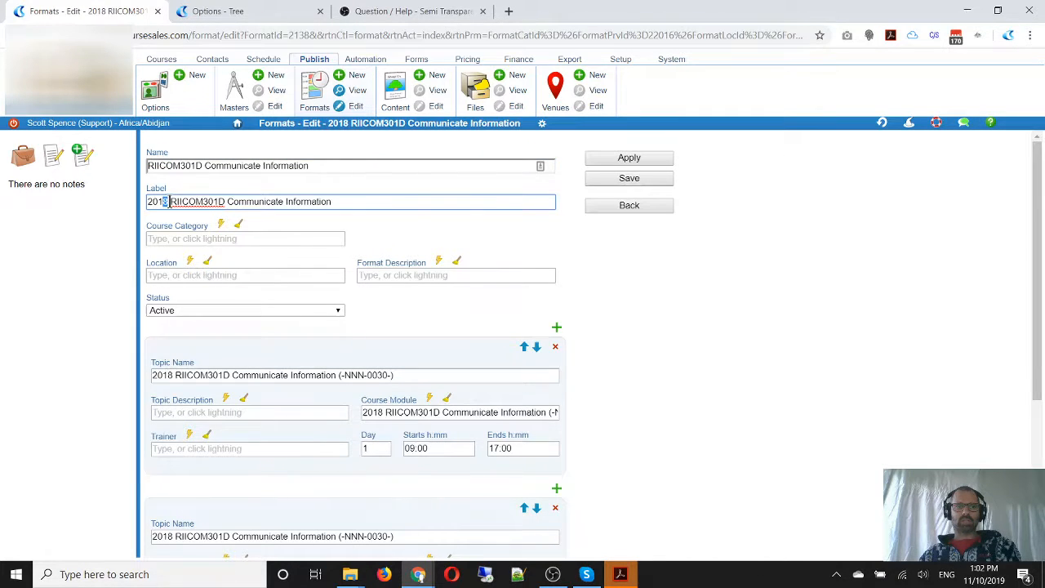
drag(170, 203, 130, 205)
key(BackSpace)
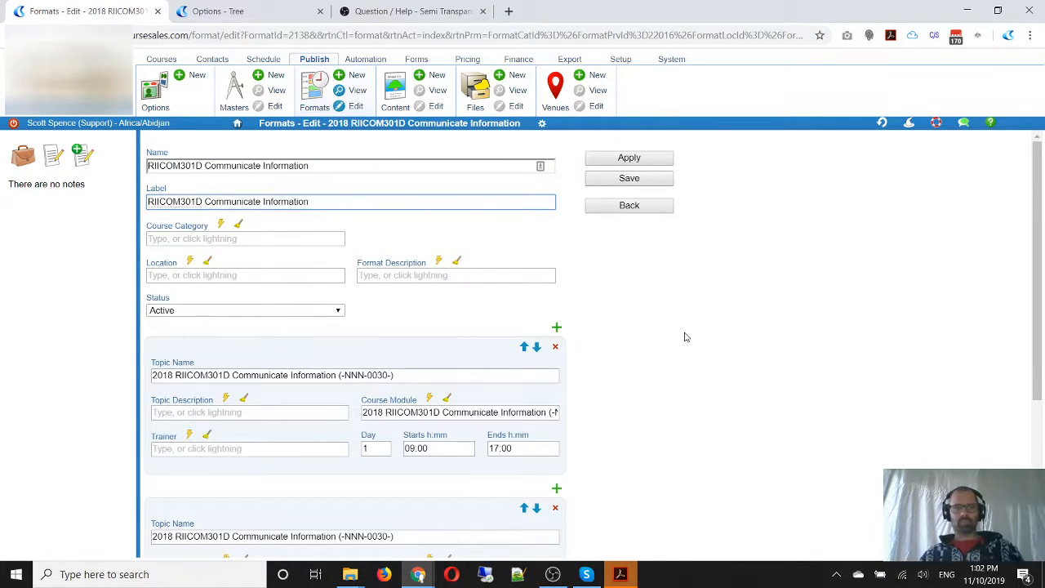
Set the end time of the day 1 topic to 13:00
scroll(682, 335, down, 1)
click(249, 346)
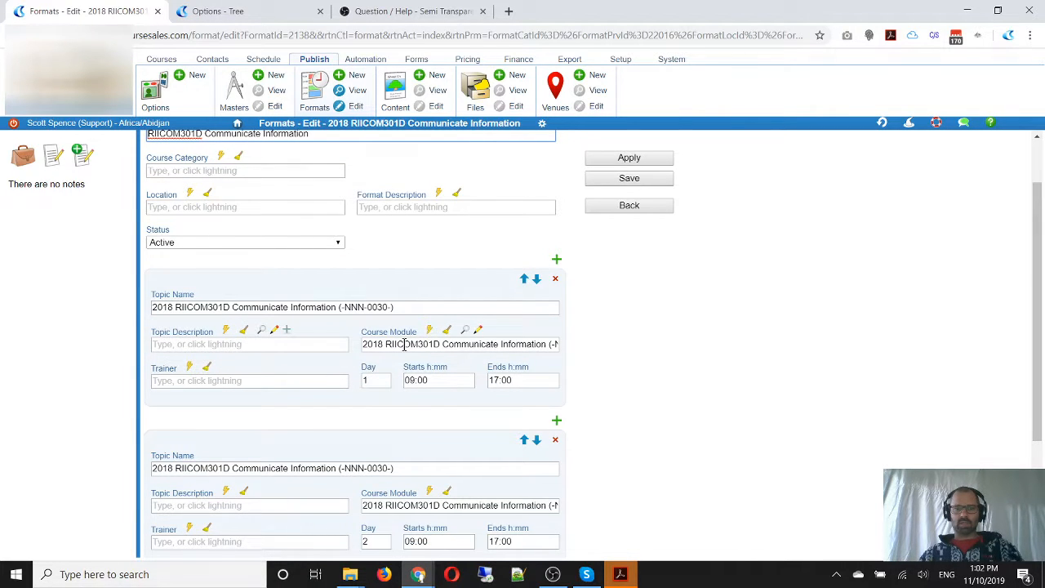
click(513, 379)
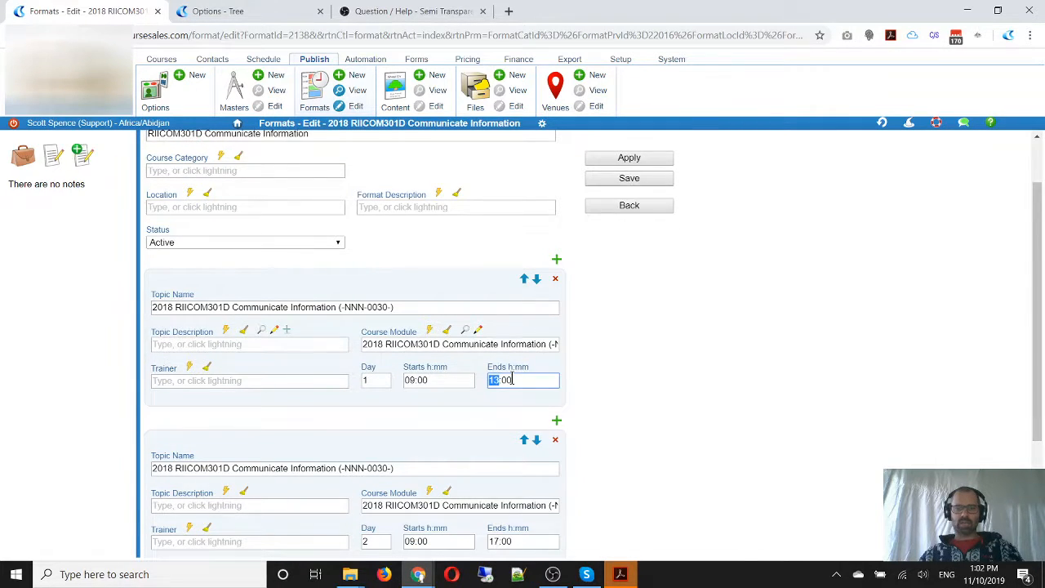
click(614, 373)
Delete the day 1 topic from the RIICOM301D format
scroll(604, 367, down, 1)
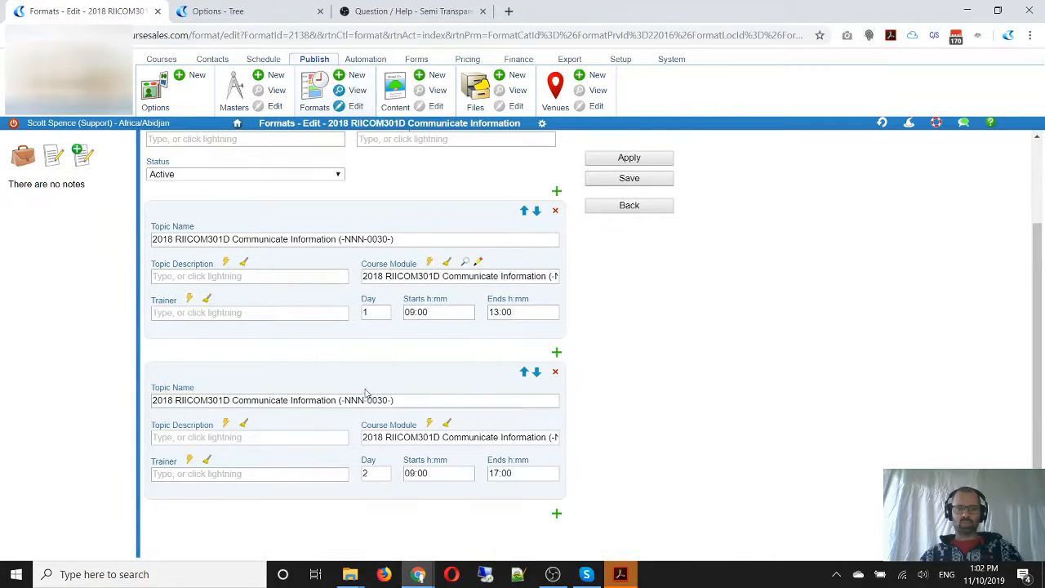
click(554, 213)
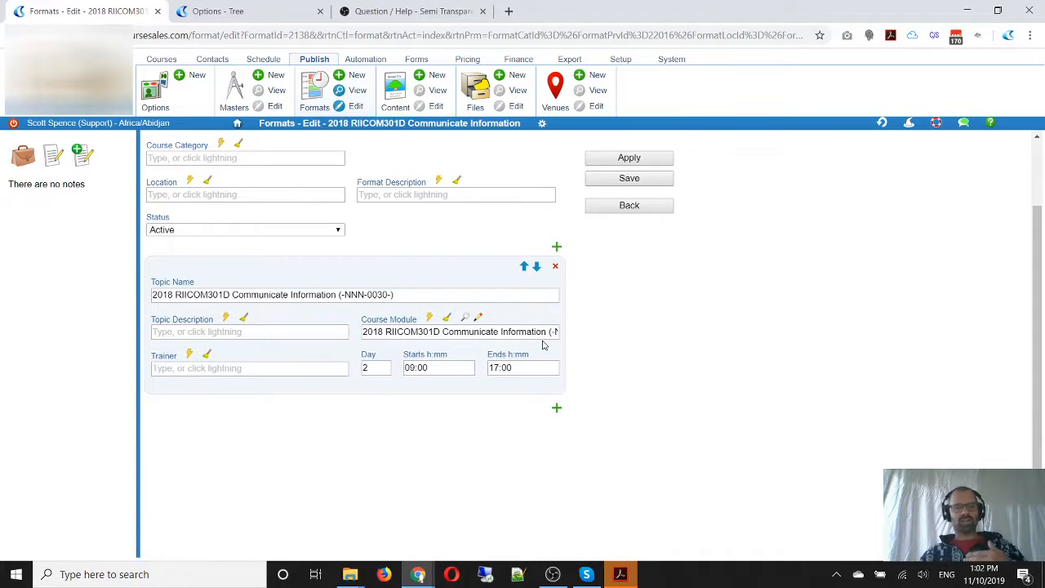
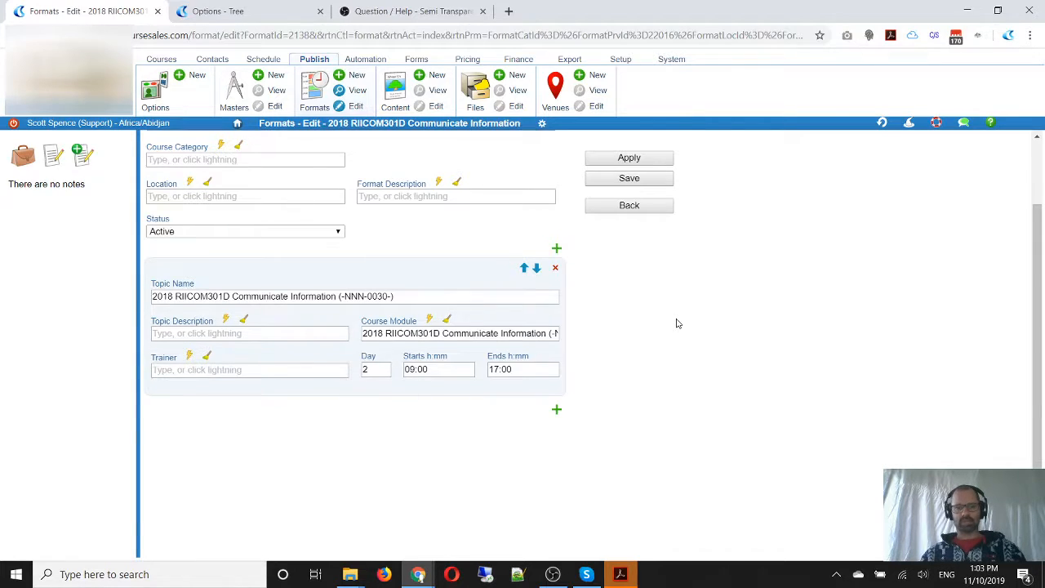
Open the day 2 topic's linked course module for editing and set its subject flag to Unit of competency
scroll(676, 322, up, 1)
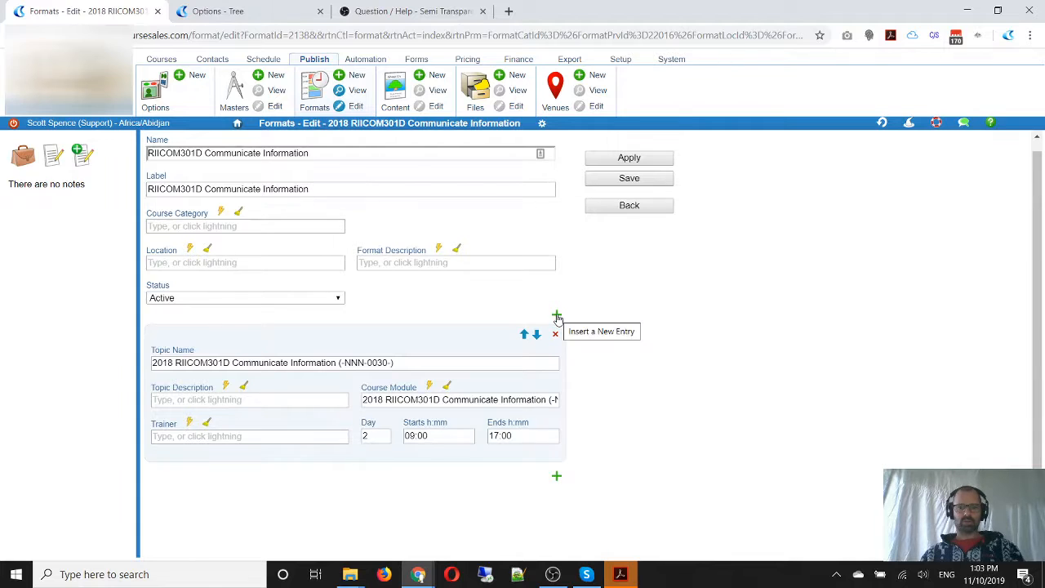
key(ctrl)
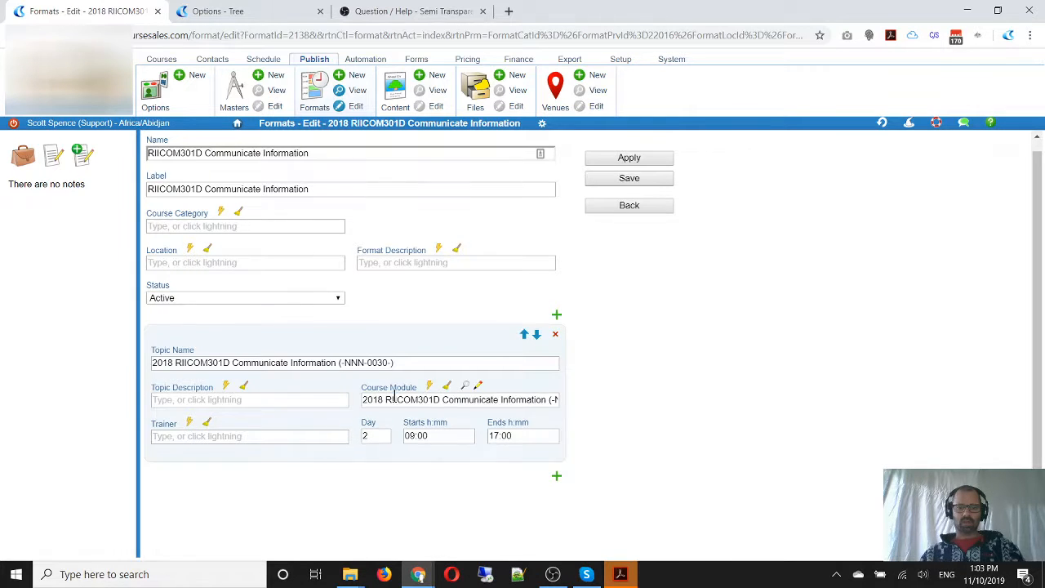
key(ctrl)
key(ctrl)
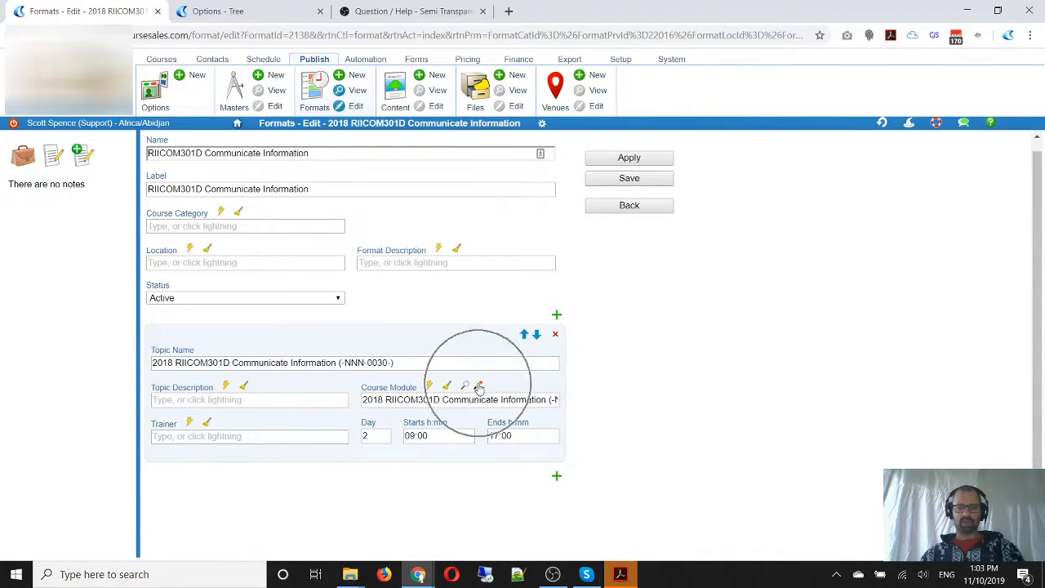
click(480, 387)
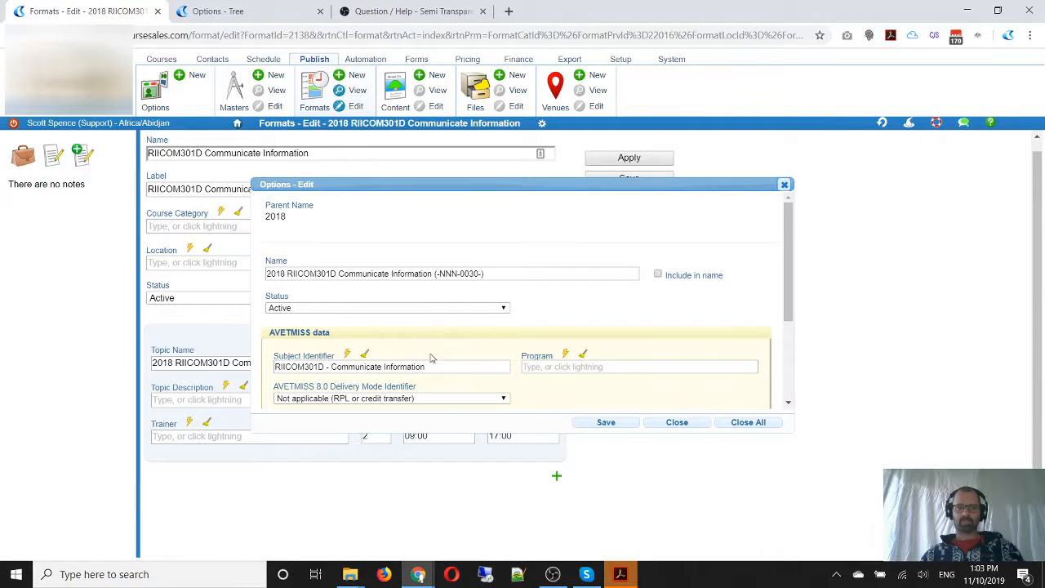
scroll(544, 294, down, 1)
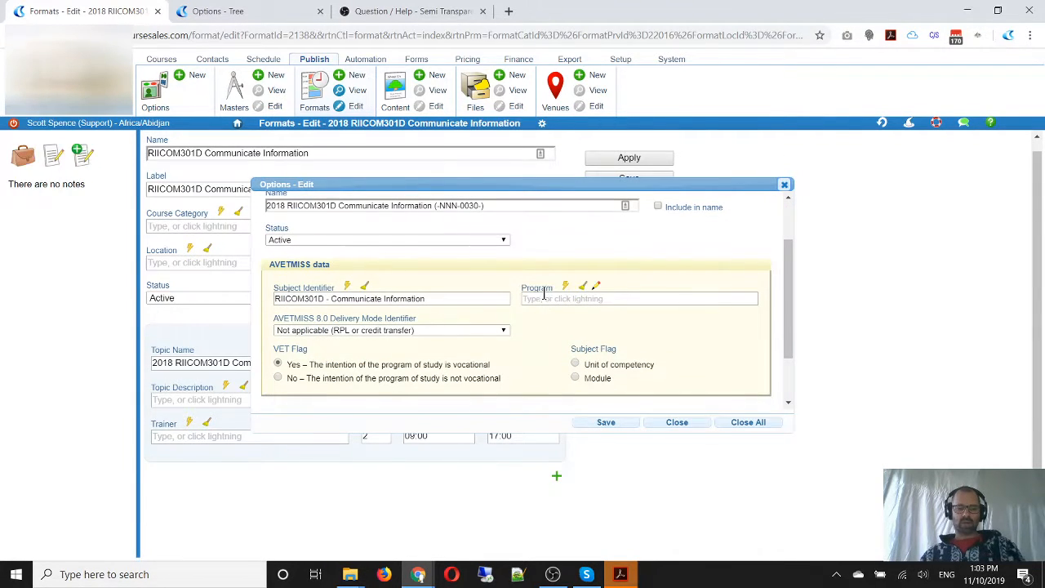
drag(515, 272, 665, 320)
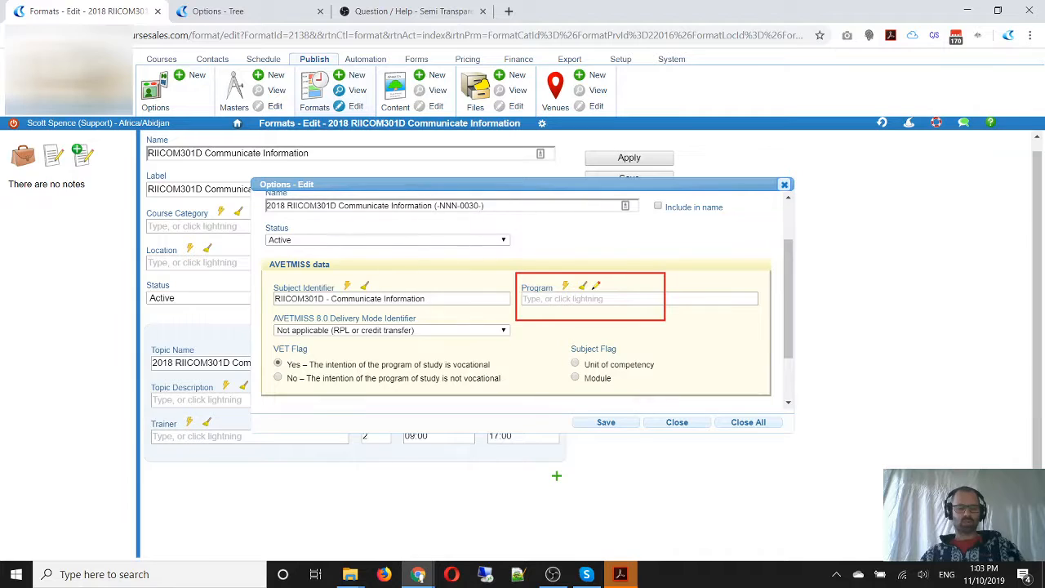
key(Escape)
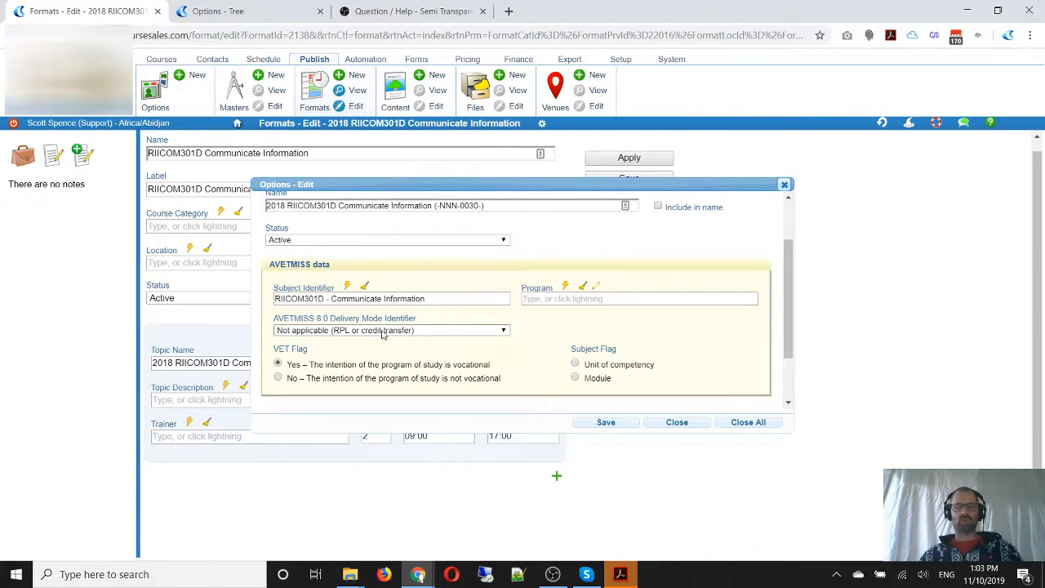
click(576, 364)
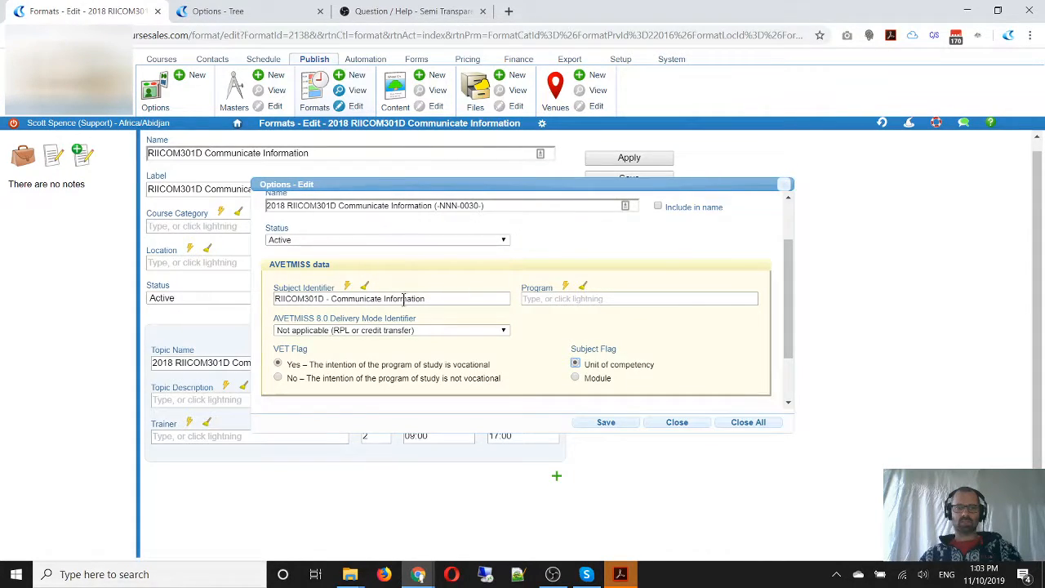
Rename the course module to "RPL/Credit: RIICOM301D Communicate Information", copy the new name and save the module
drag(489, 206, 432, 205)
key(BackSpace)
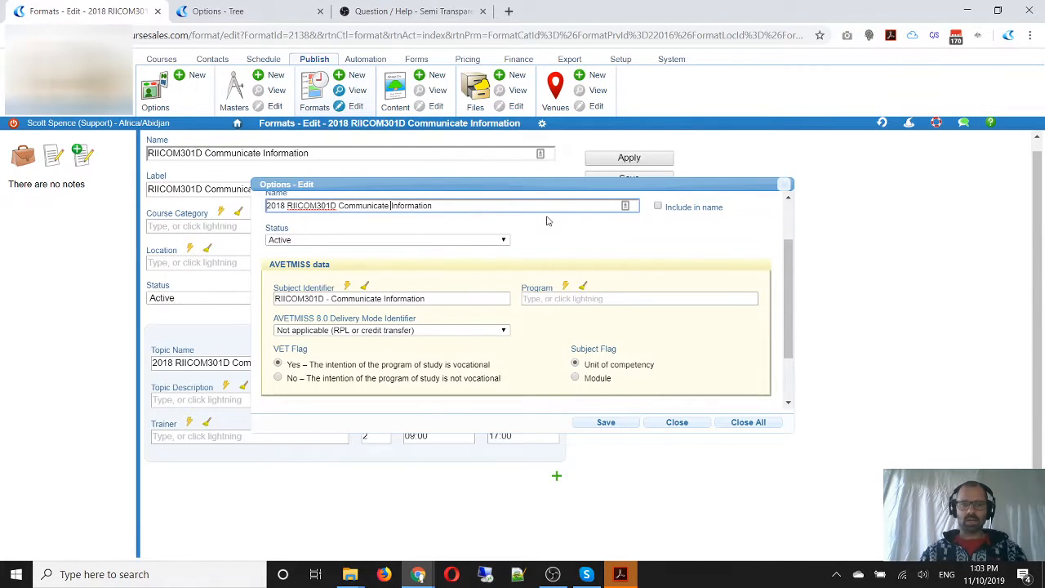
key(Home)
key(ctrl+shift+Right)
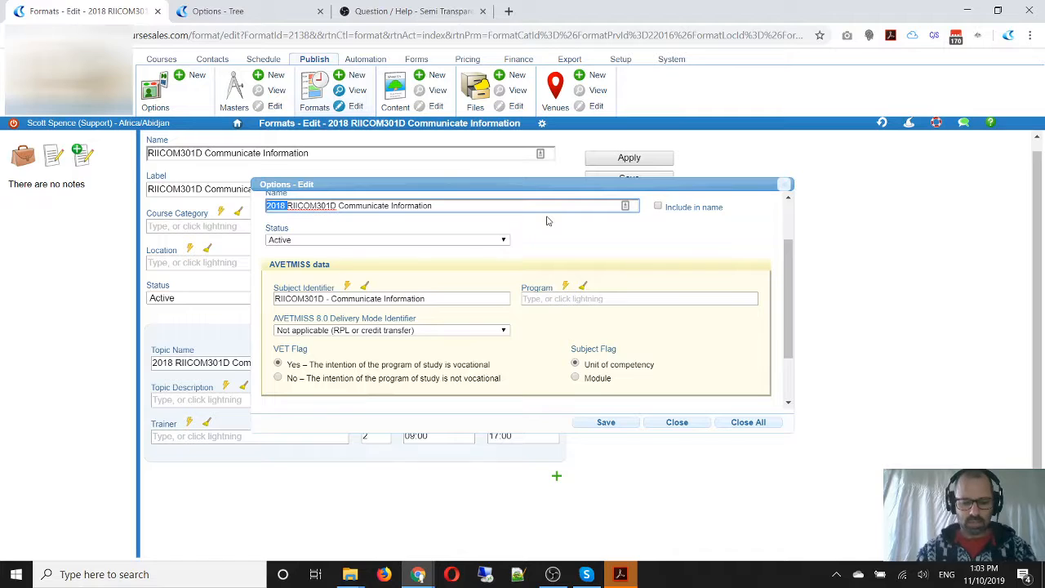
text(RPL )
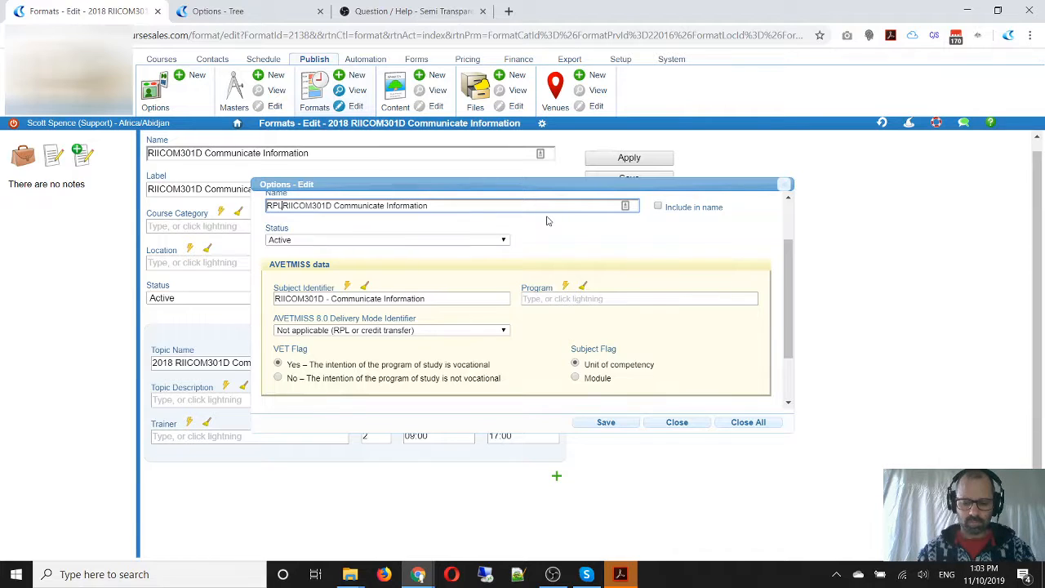
text(?Credit:)
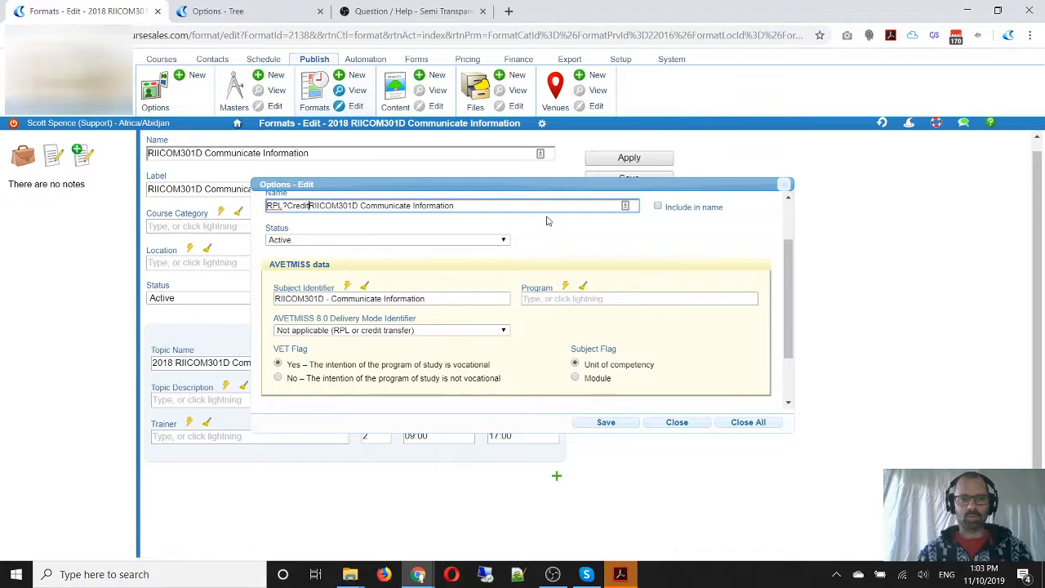
key(ctrl+Left)
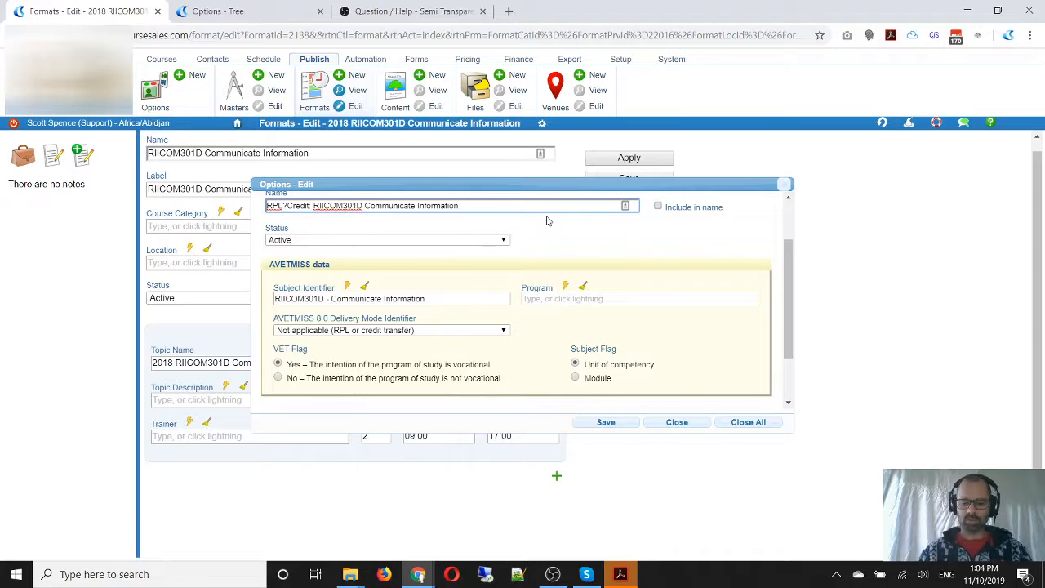
key(BackSpace)
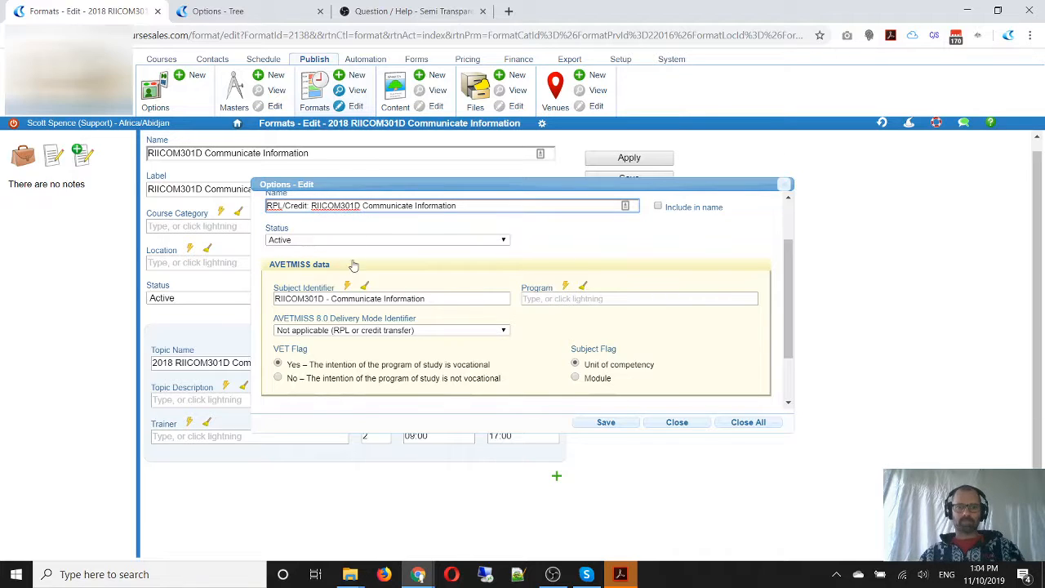
drag(463, 205, 268, 207)
key(ctrl+c)
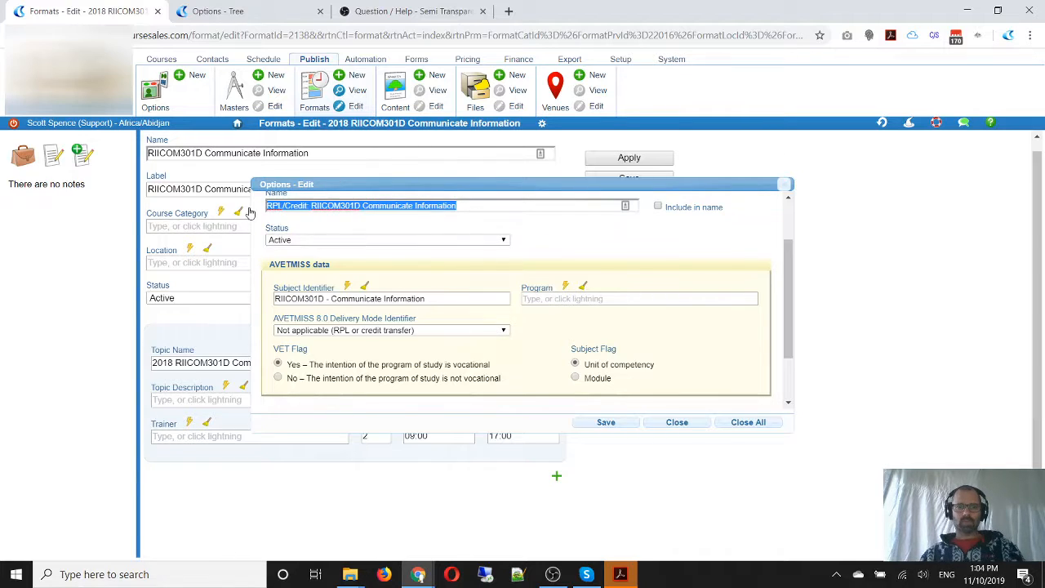
click(606, 423)
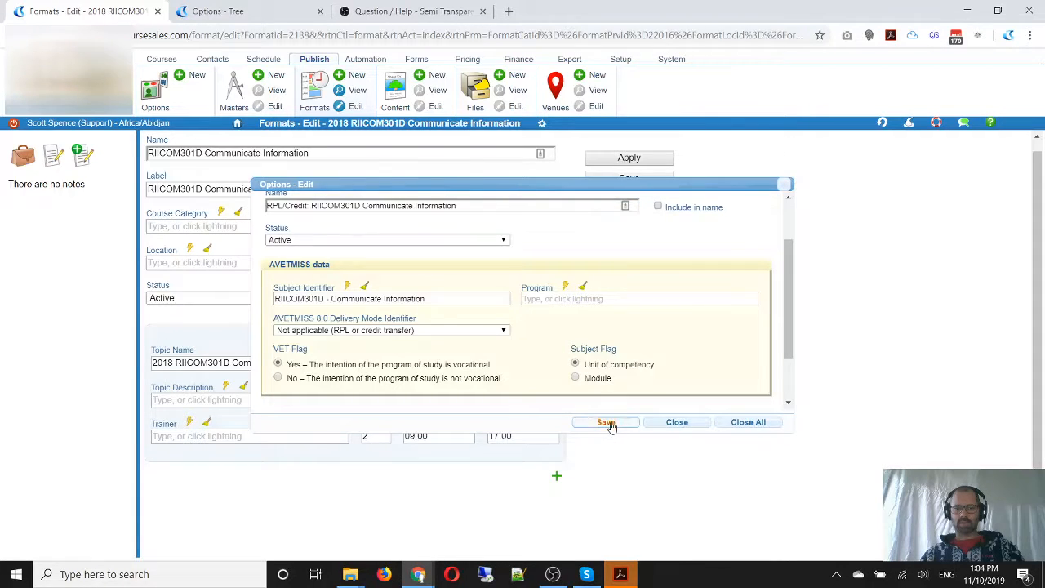
Replace the day 2 topic's name with "RPL/Credit: RIICOM301D Communicate Information"
text(0030-))
drag(393, 362, 96, 367)
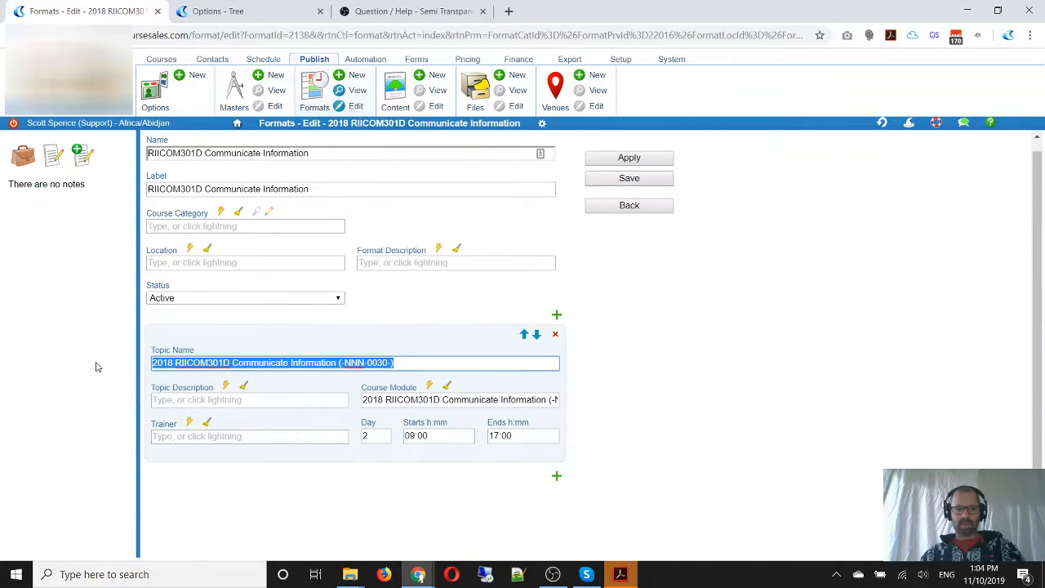
key(ctrl+v)
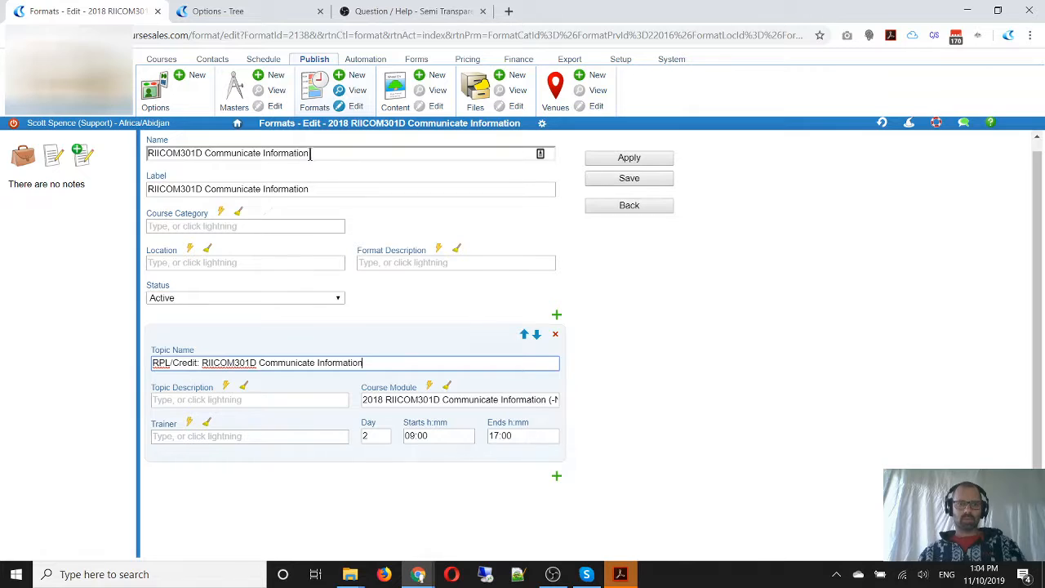
Insert a new topic above the RPL/Credit topic and name it "Training: RIICOM301D Communicate Information"
drag(311, 153, 256, 157)
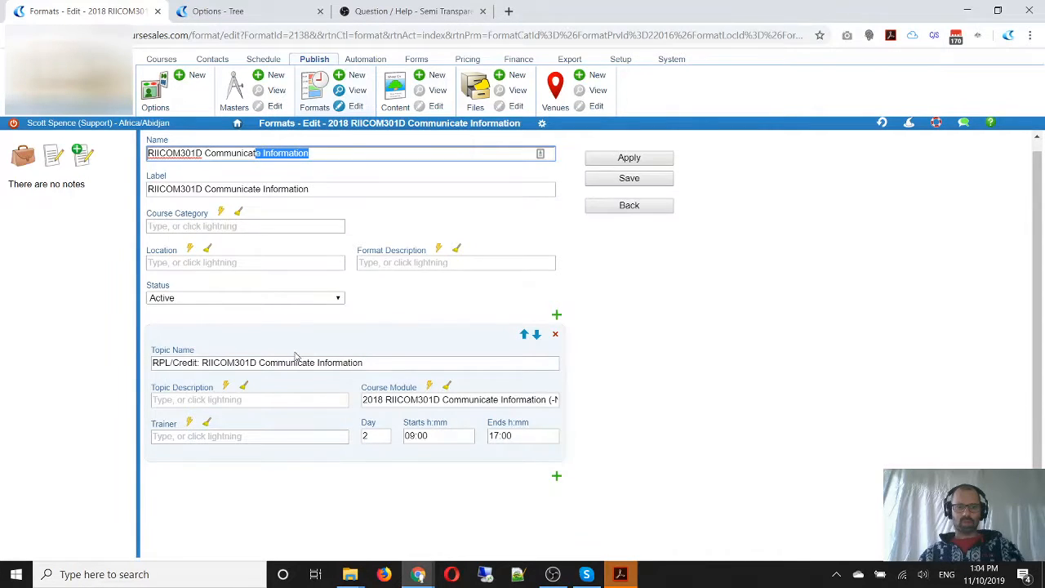
click(556, 316)
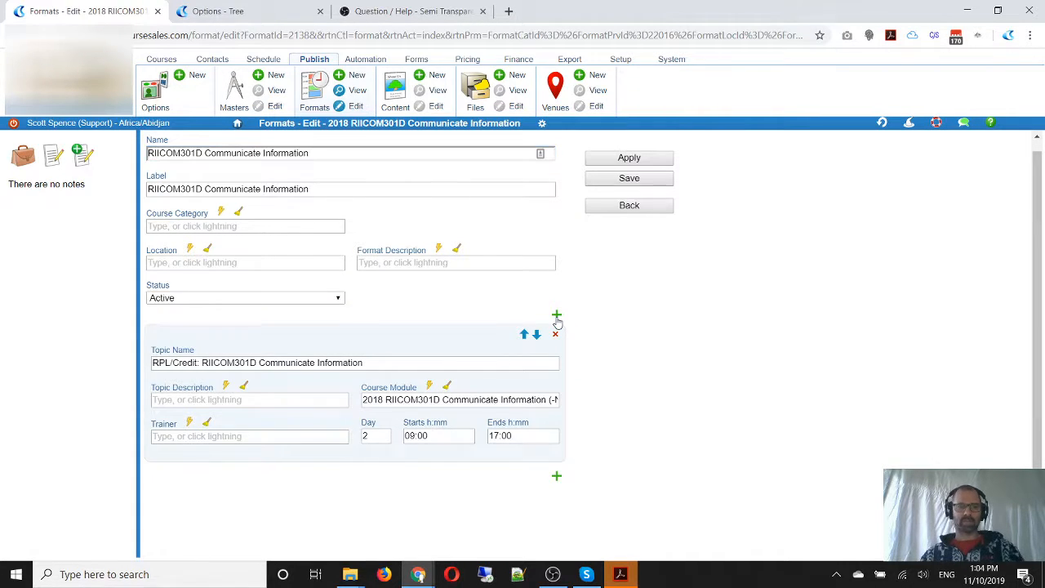
click(371, 364)
key(ctrl+v)
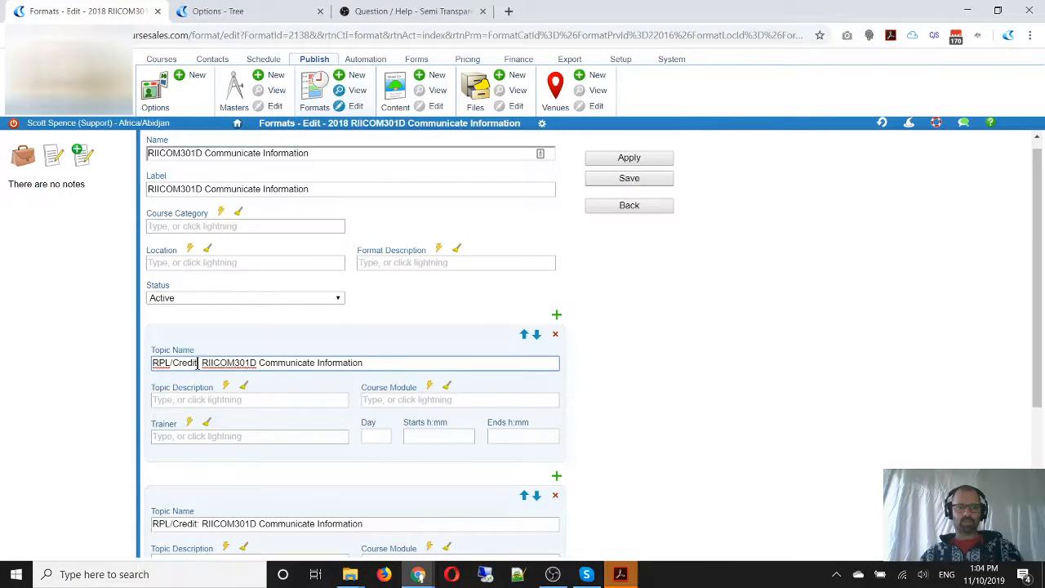
drag(198, 363, 100, 368)
text(Training)
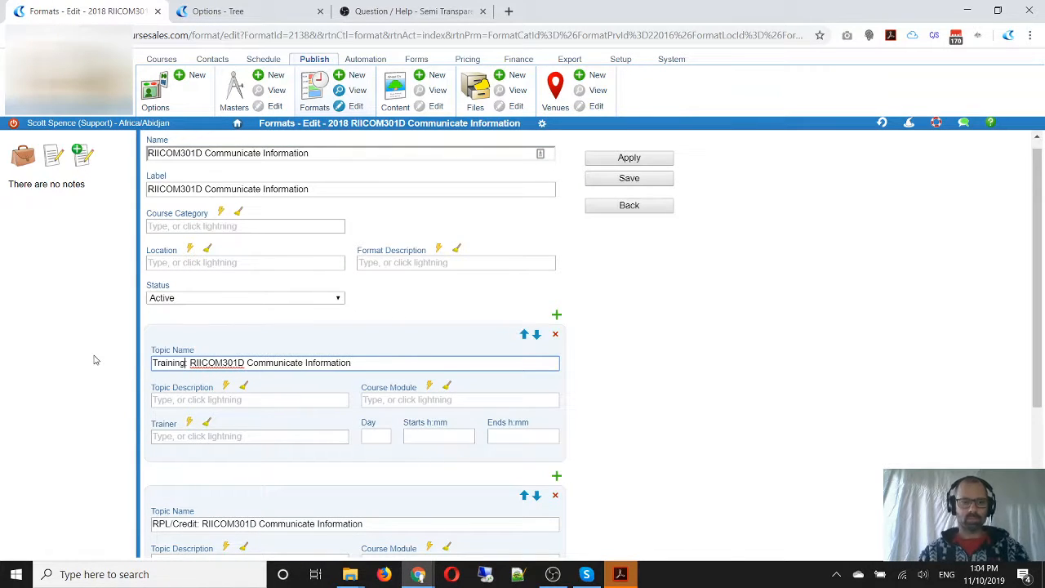
text(:)
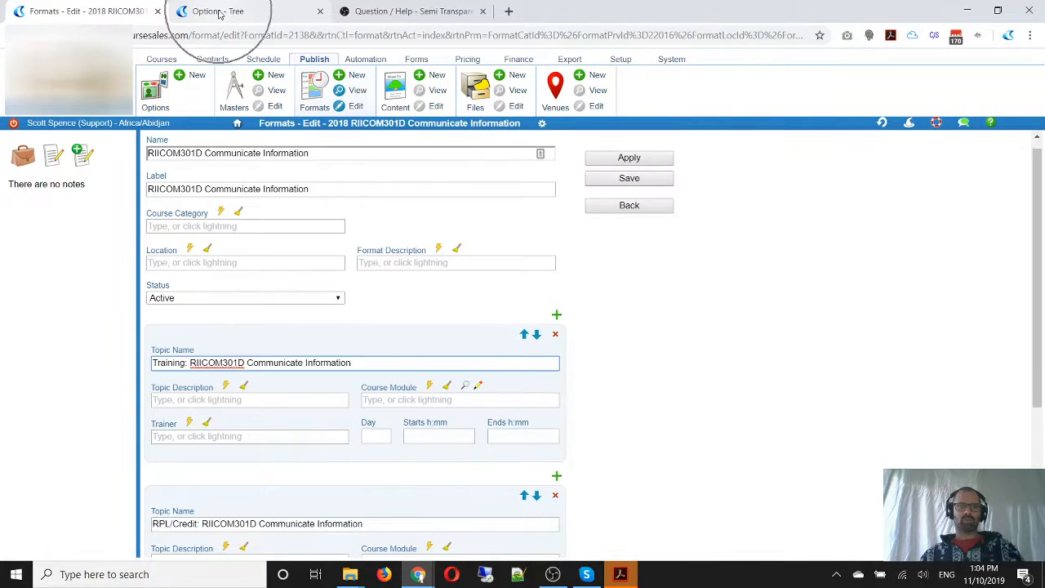
In the options tree, start a new course module before the RIICOM201D training module, named "Training: RIICOM301D Communicate Information"
click(218, 14)
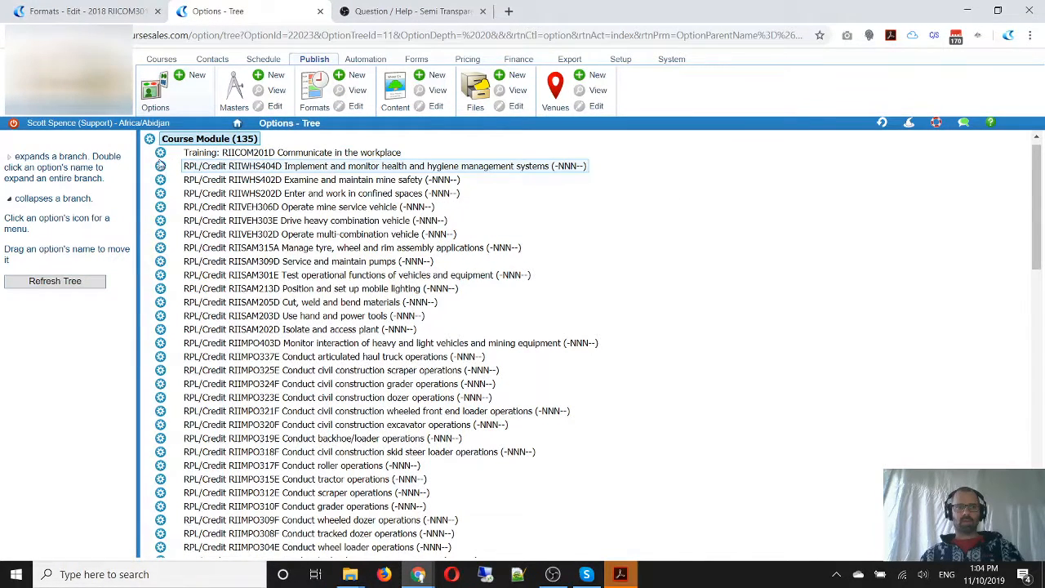
click(161, 157)
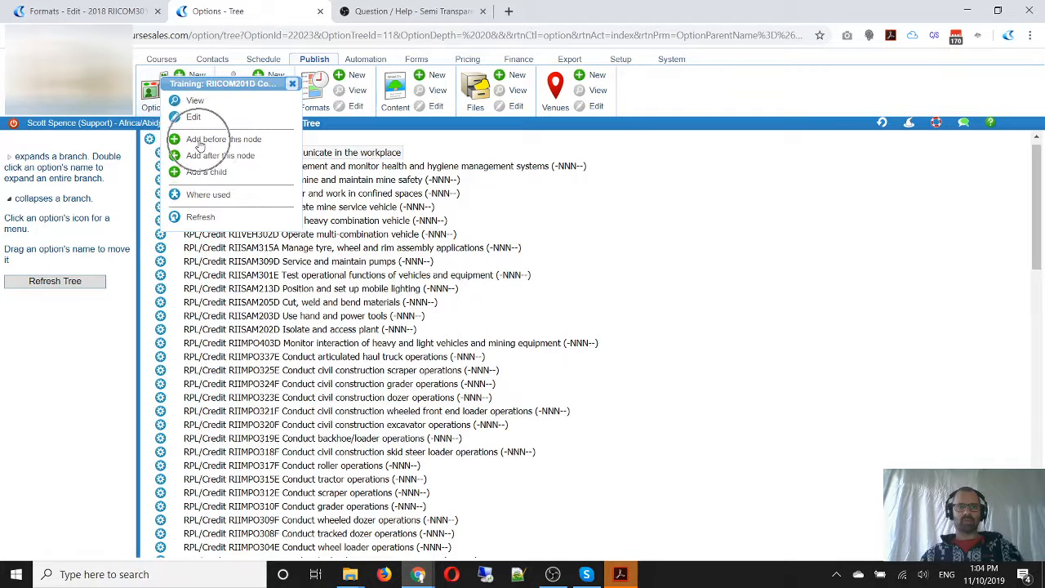
click(196, 140)
click(235, 194)
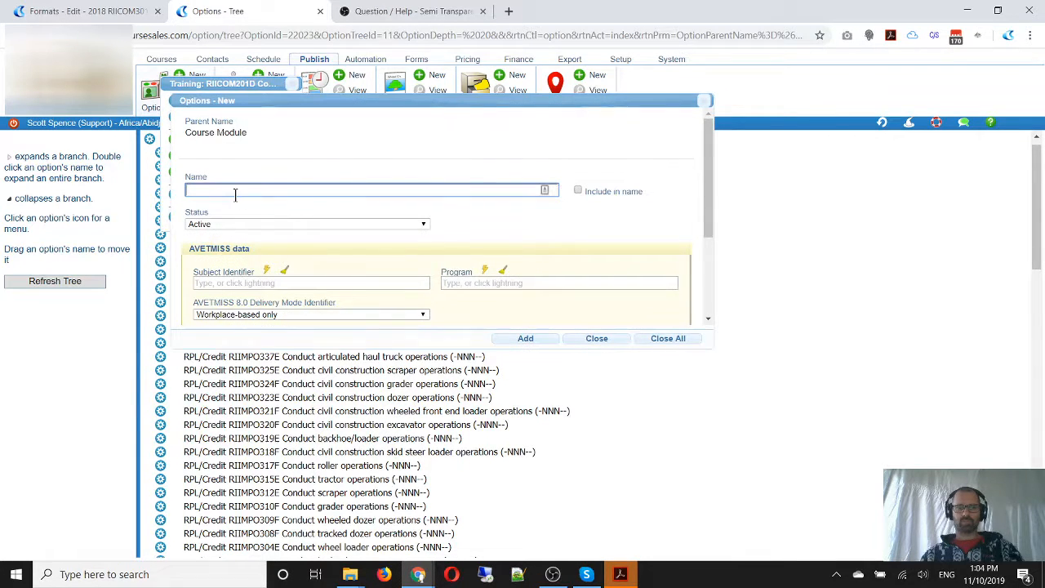
key(ctrl+v)
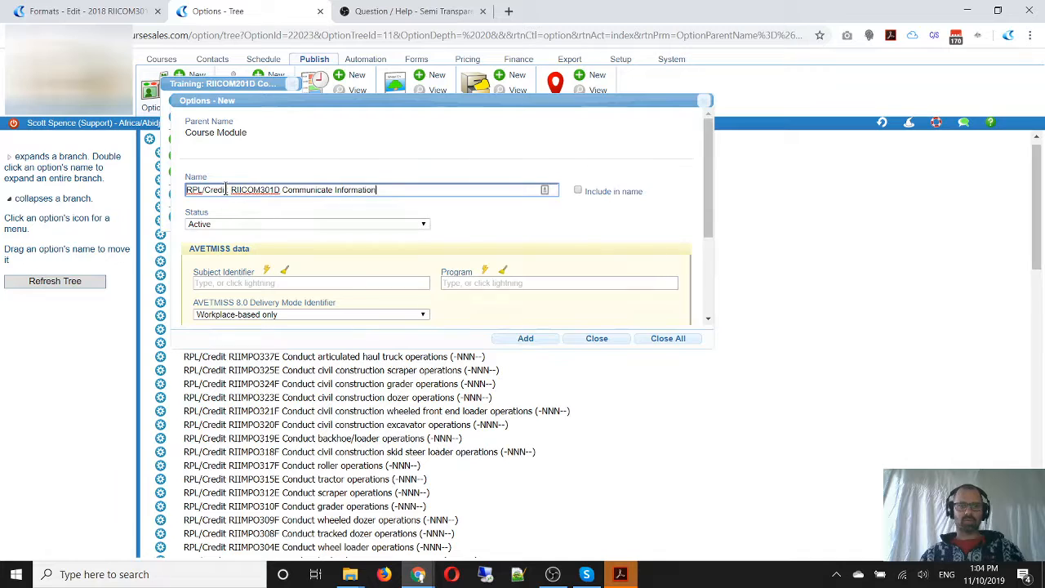
drag(226, 189, 118, 192)
text(Trainin)
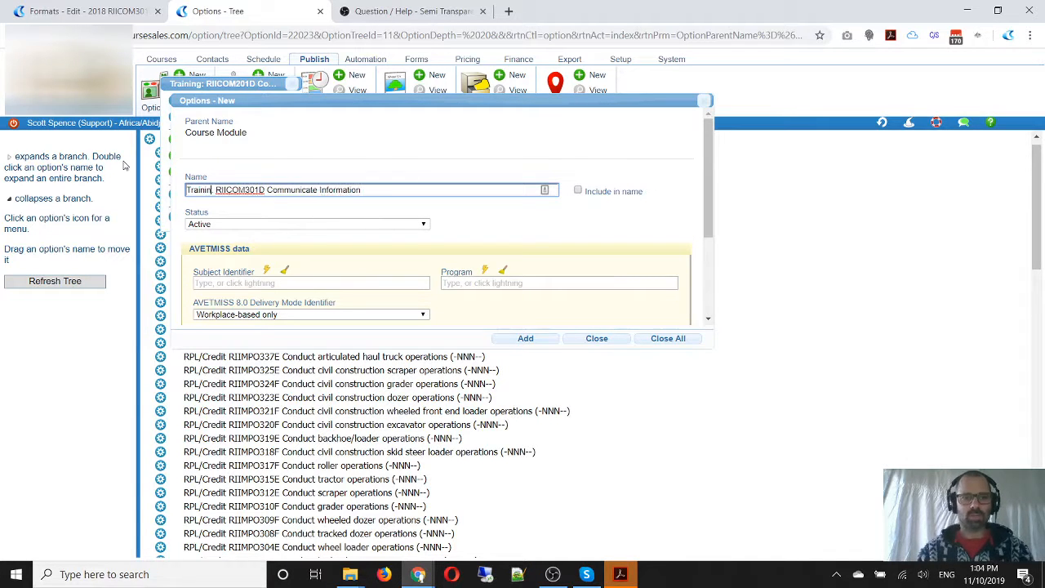
text(g:)
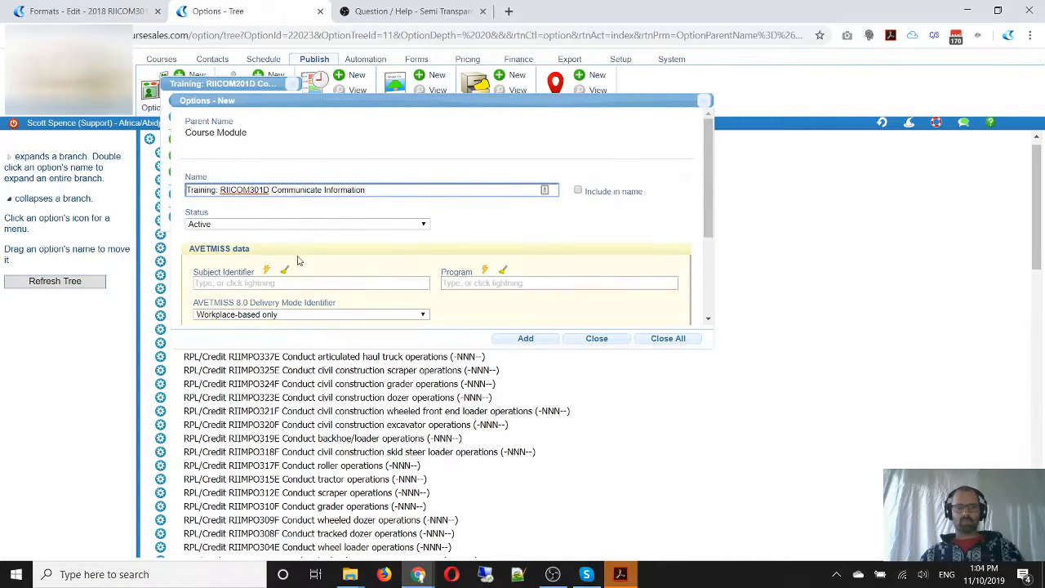
Set the new module's subject identifier to RIICOM301D - Communicate Information, copy the module's full name and add the module
double_click(240, 190)
key(ctrl+c)
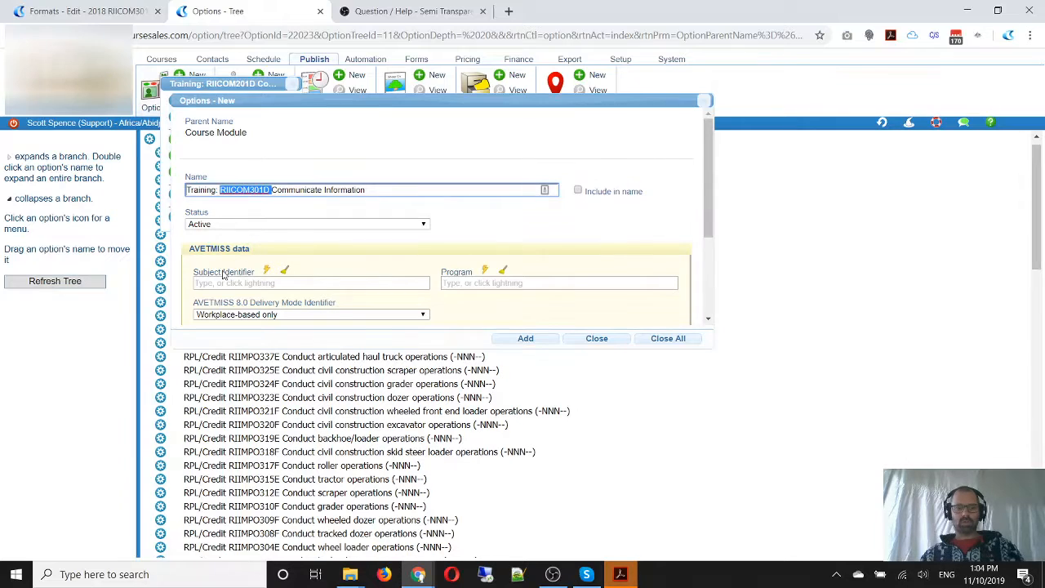
click(226, 284)
key(ctrl+v)
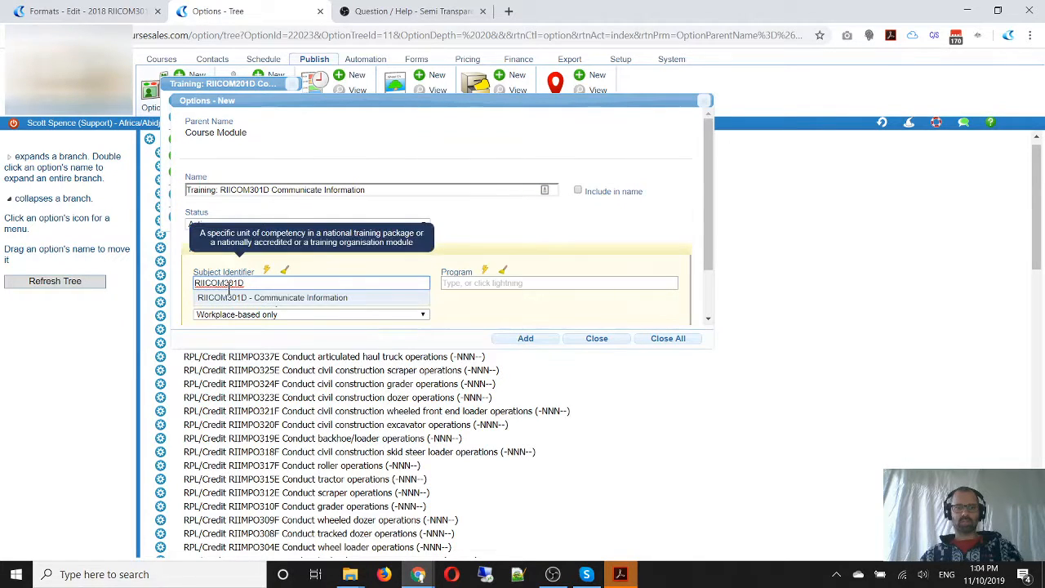
click(238, 294)
scroll(535, 255, down, 1)
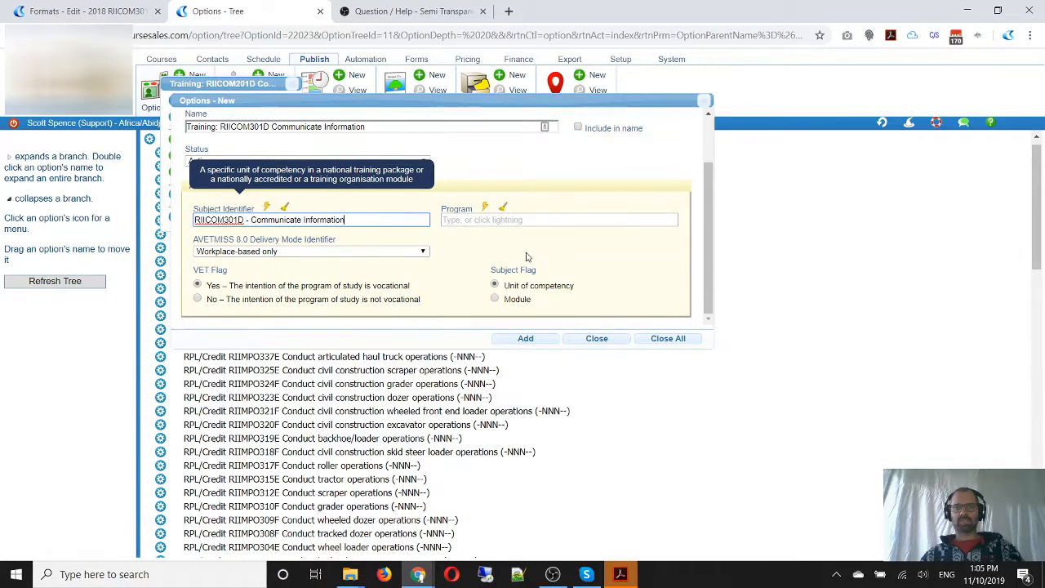
scroll(528, 257, up, 2)
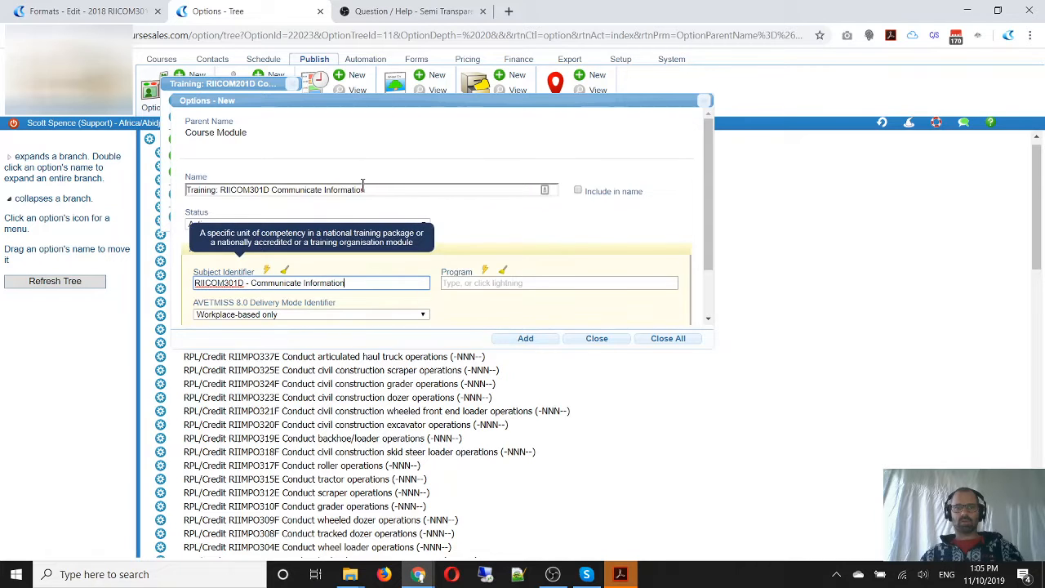
drag(365, 190, 147, 192)
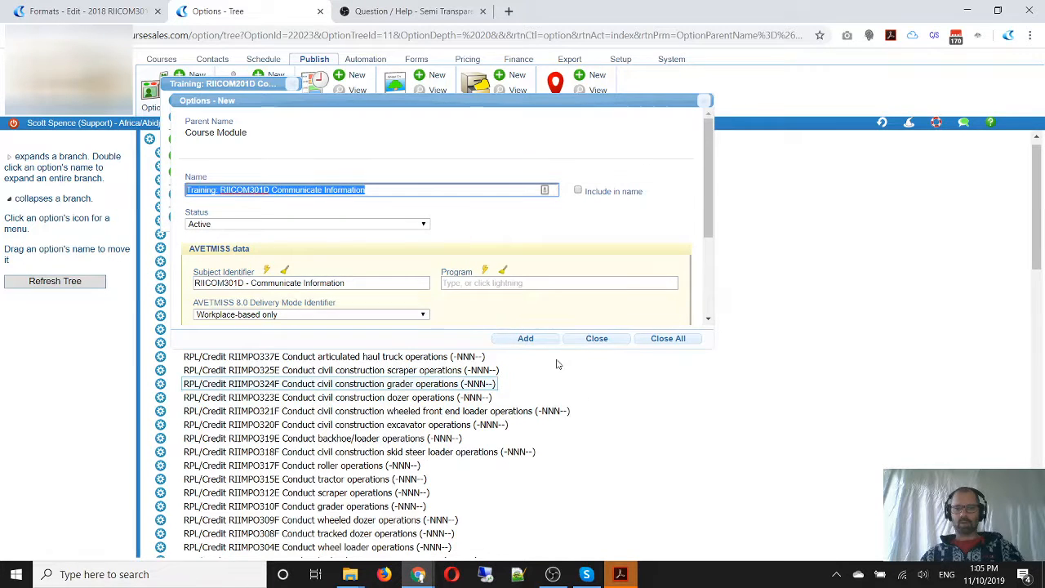
click(537, 341)
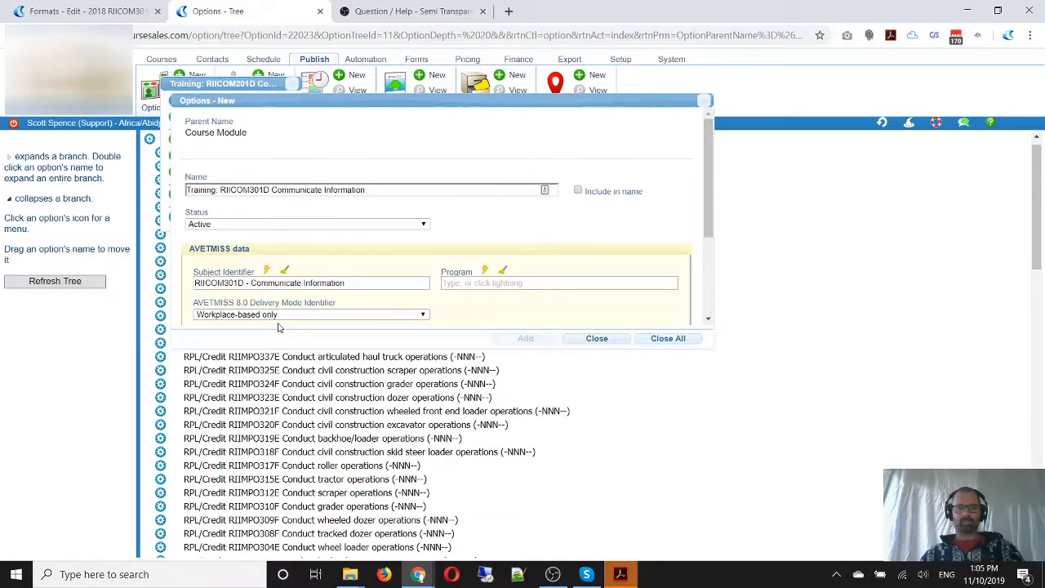
In the format's Training topic, try to find and link the course module for RIICOM301D
click(112, 11)
text(:)
click(420, 400)
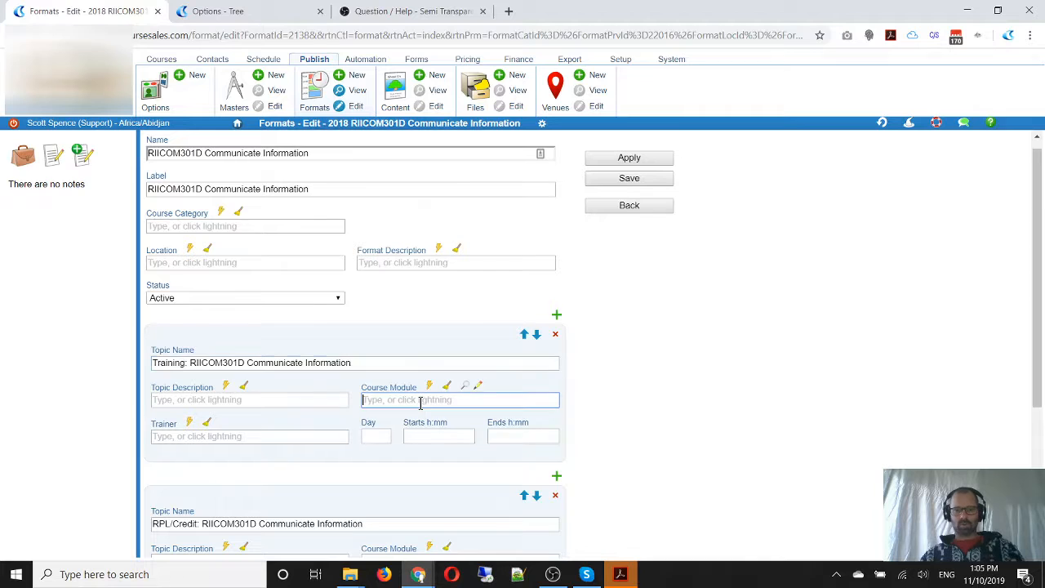
key(ctrl+v)
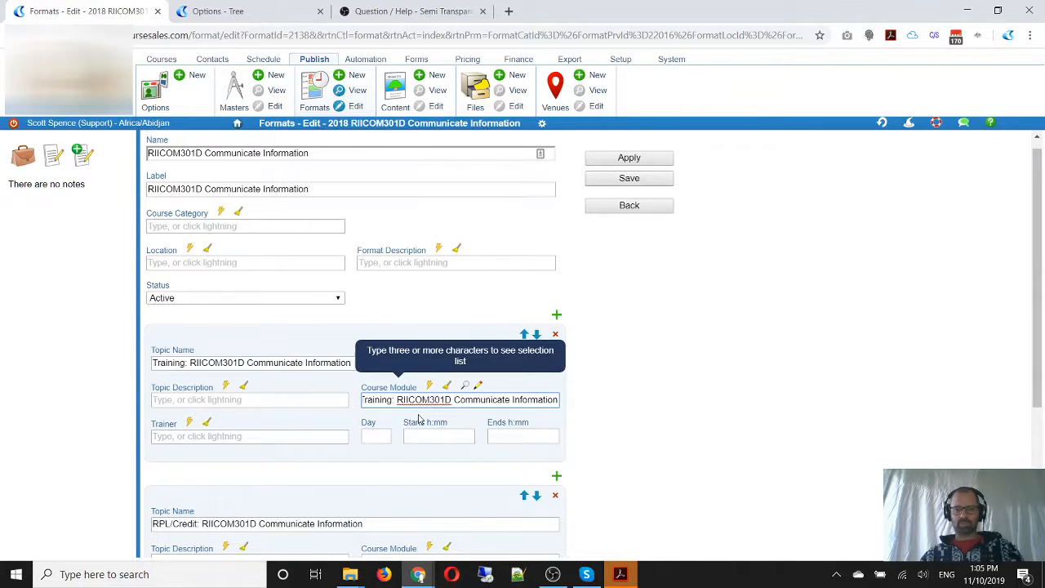
drag(396, 400, 311, 377)
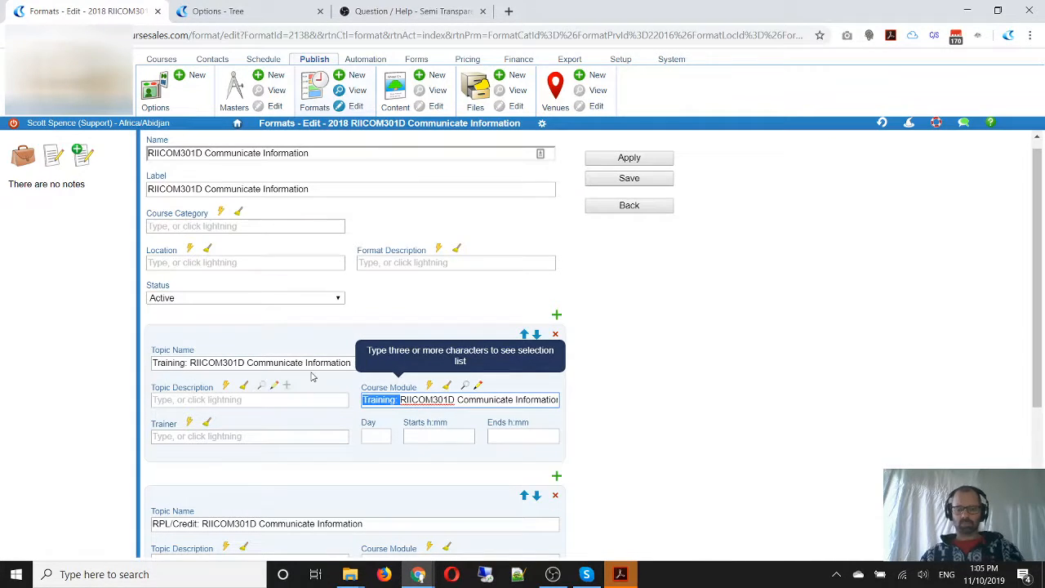
key(BackSpace)
key(ctrl+Right)
key(ctrl+shift+Right)
key(ctrl+shift+Right)
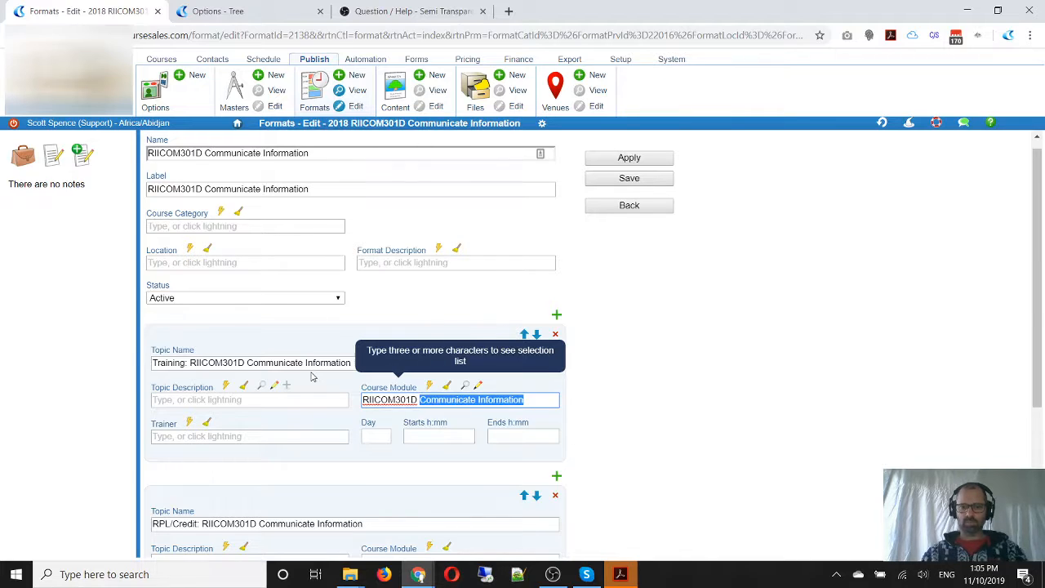
key(BackSpace)
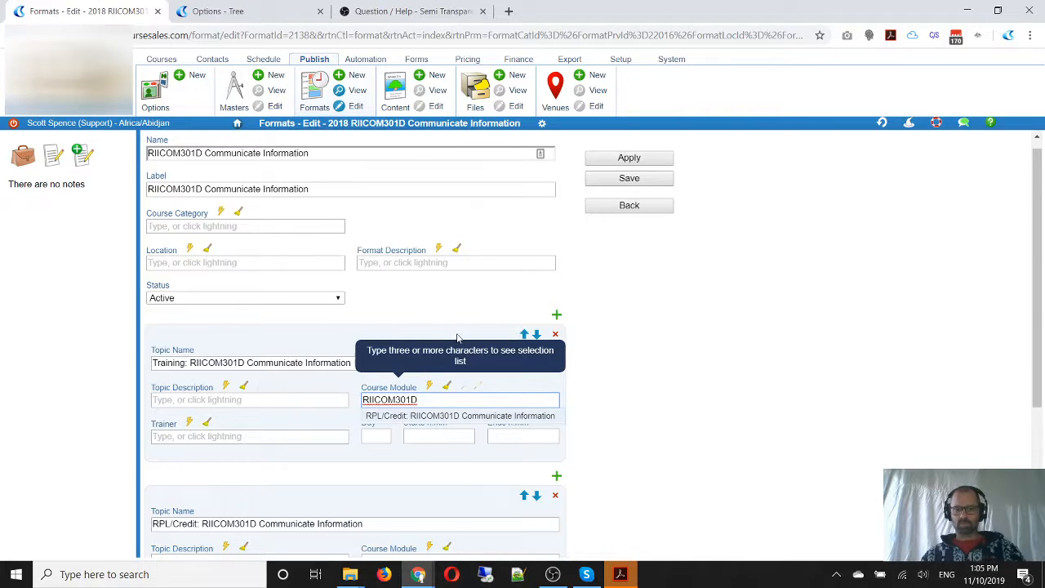
click(459, 314)
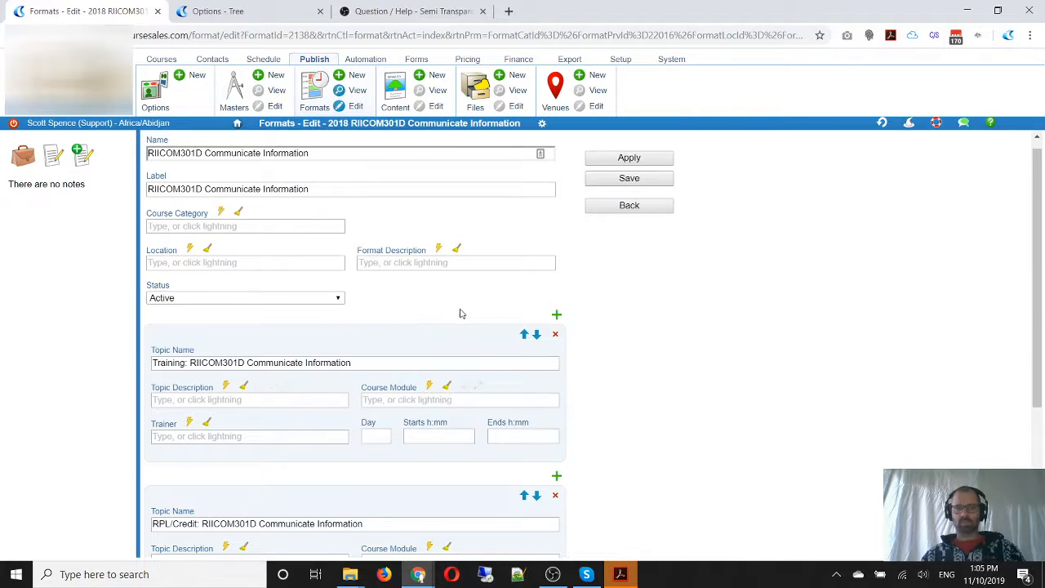
Return to the options tree, retry adding the Training: RIICOM301D module, copy its full name and close the form
click(226, 11)
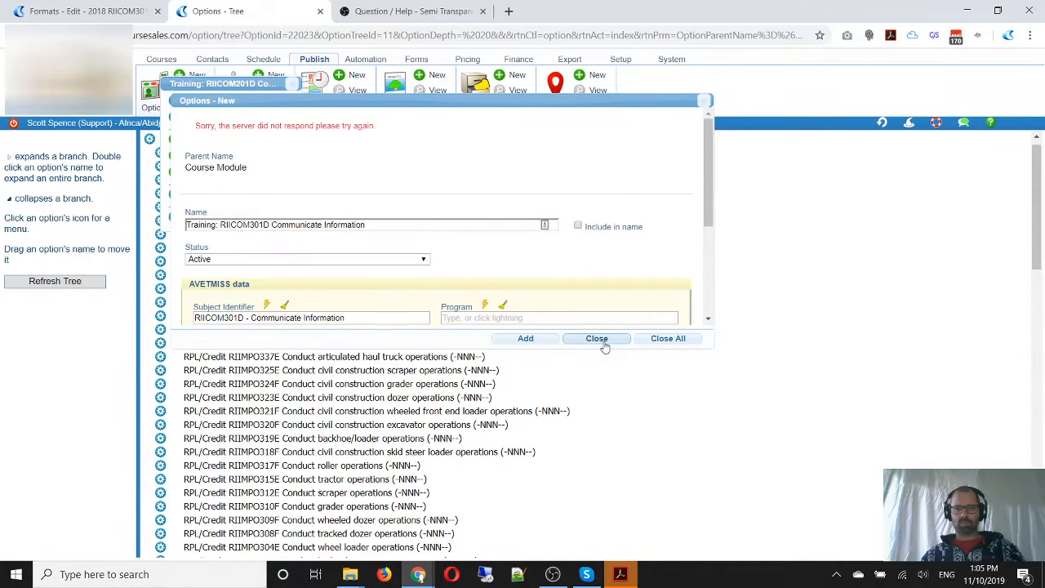
click(541, 345)
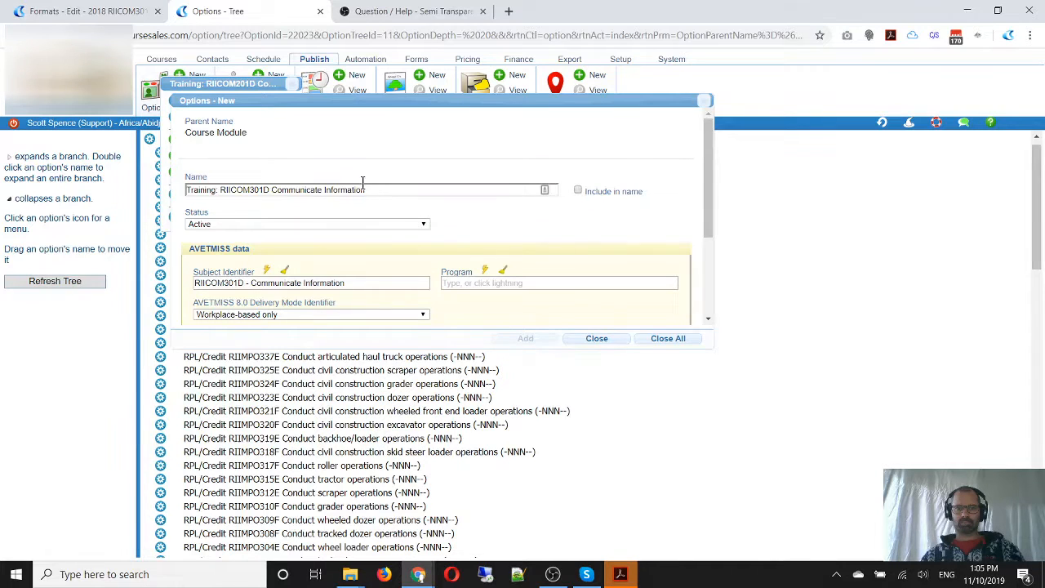
drag(375, 187, 173, 189)
key(ctrl+c)
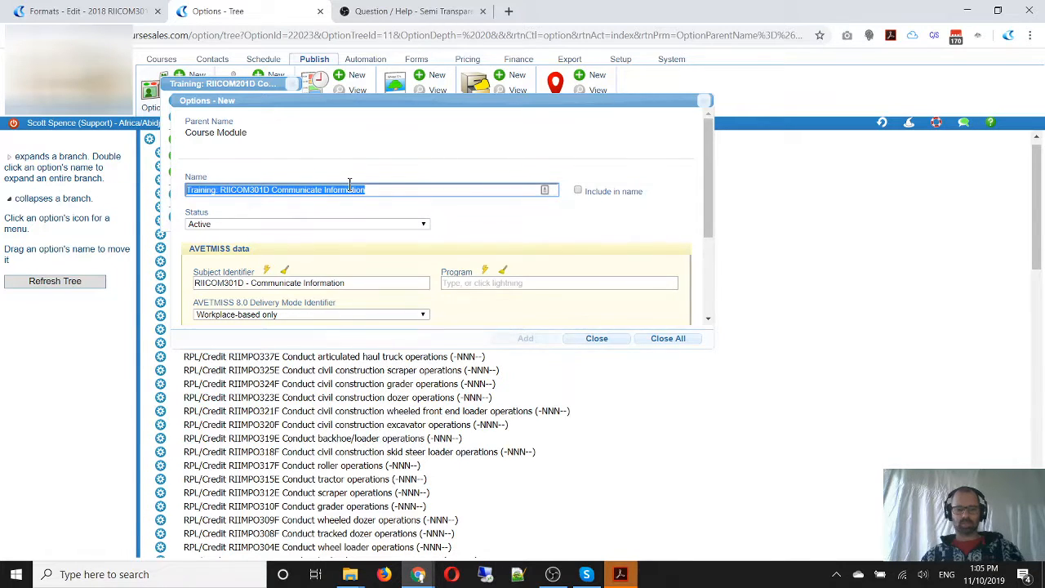
click(608, 341)
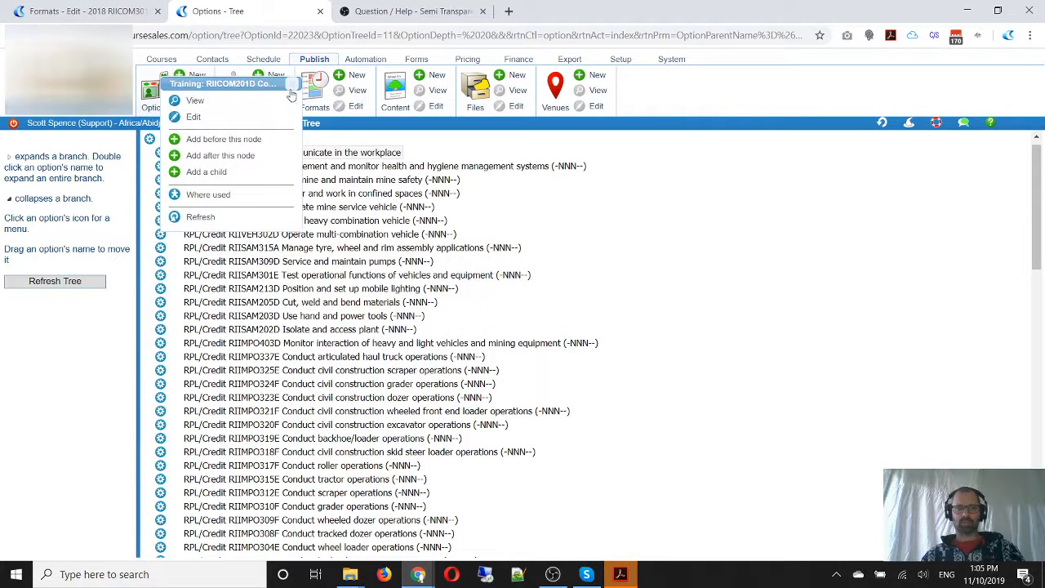
click(245, 222)
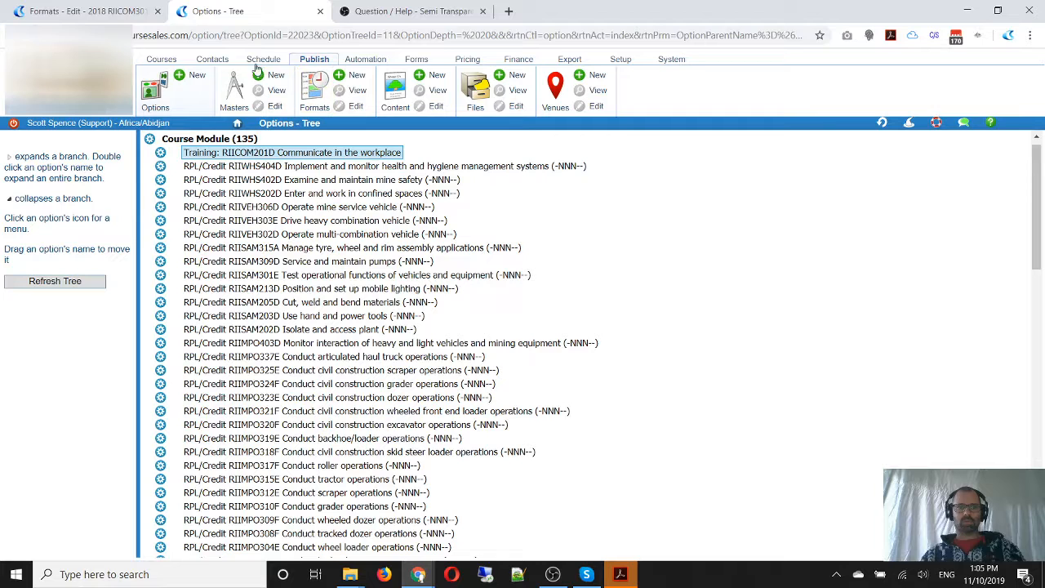
Reopen the Course Module tree and start a new module before the RIICOM201D training module, named "Training: RIICOM301D Communicate Information"
click(147, 96)
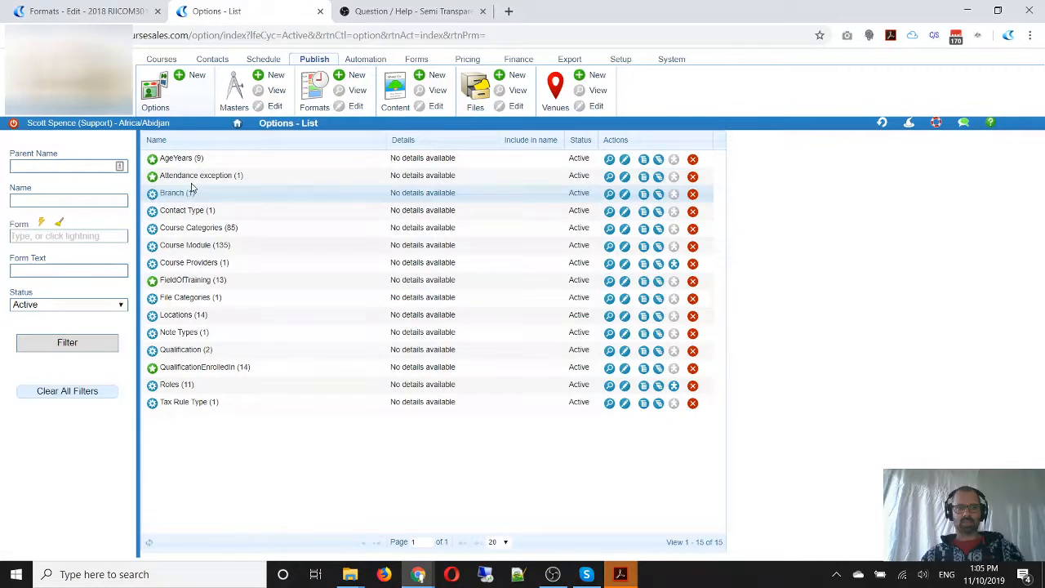
click(658, 247)
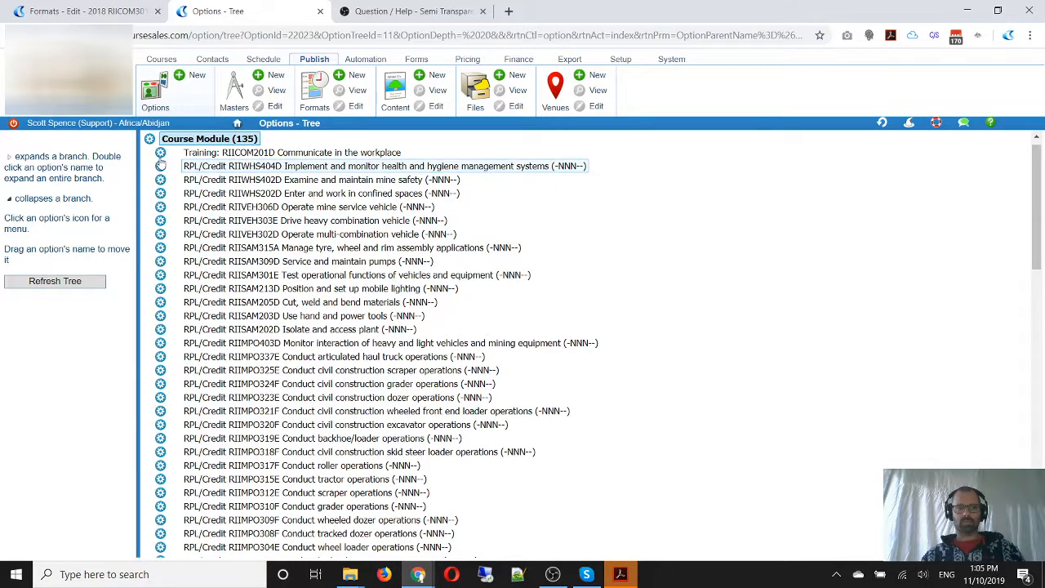
click(160, 153)
click(196, 138)
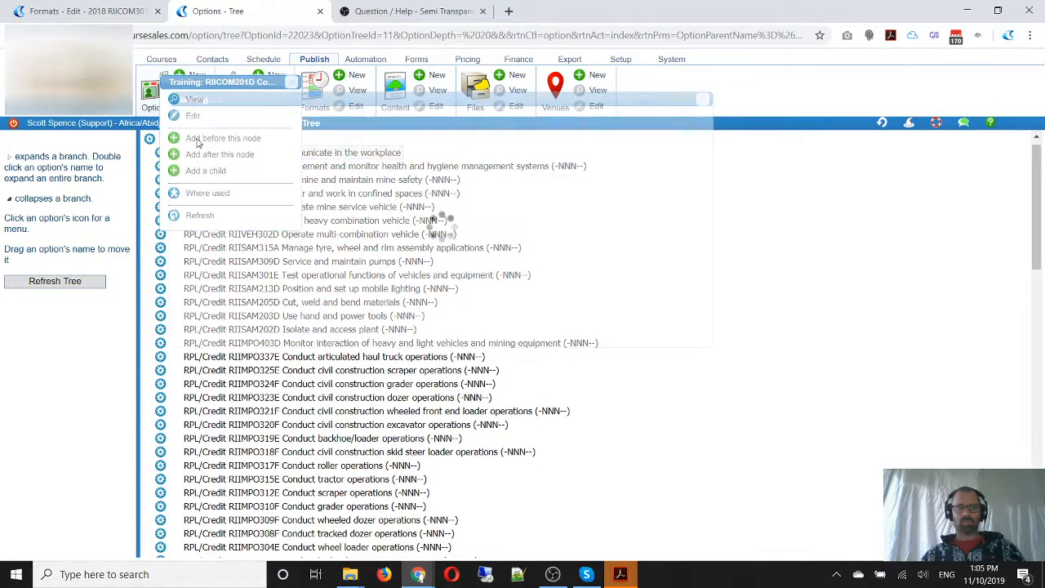
key(ctrl+v)
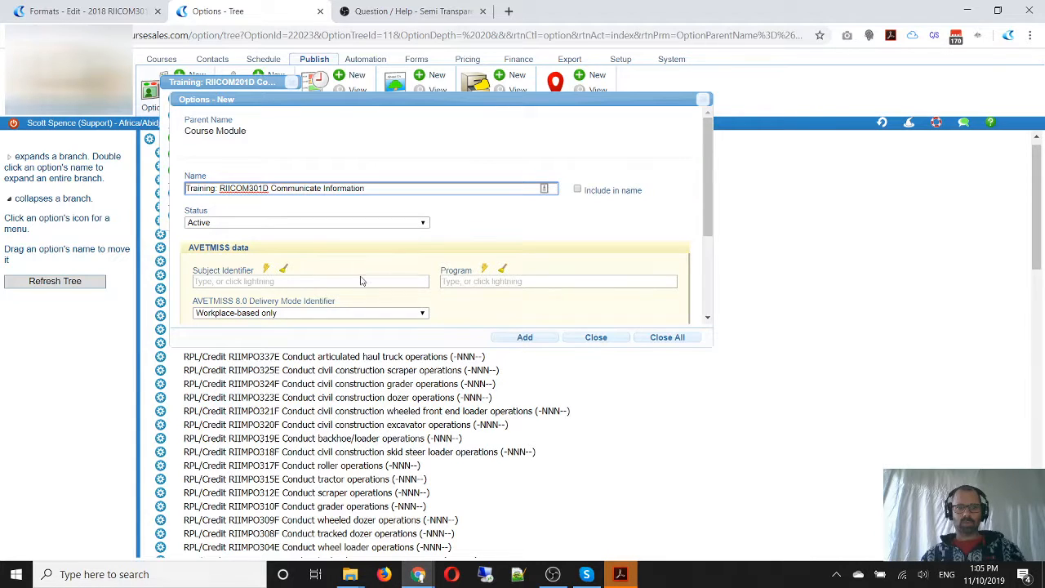
Set the new module's subject identifier to RIICOM301D - Communicate Information and add the module
click(473, 282)
click(383, 282)
key(ctrl+v)
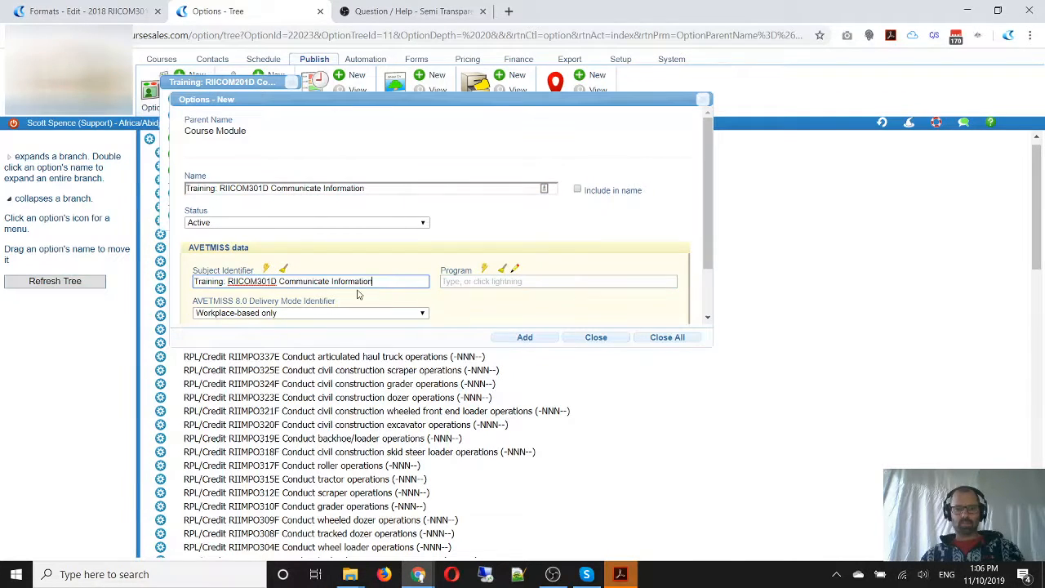
drag(227, 283, 149, 273)
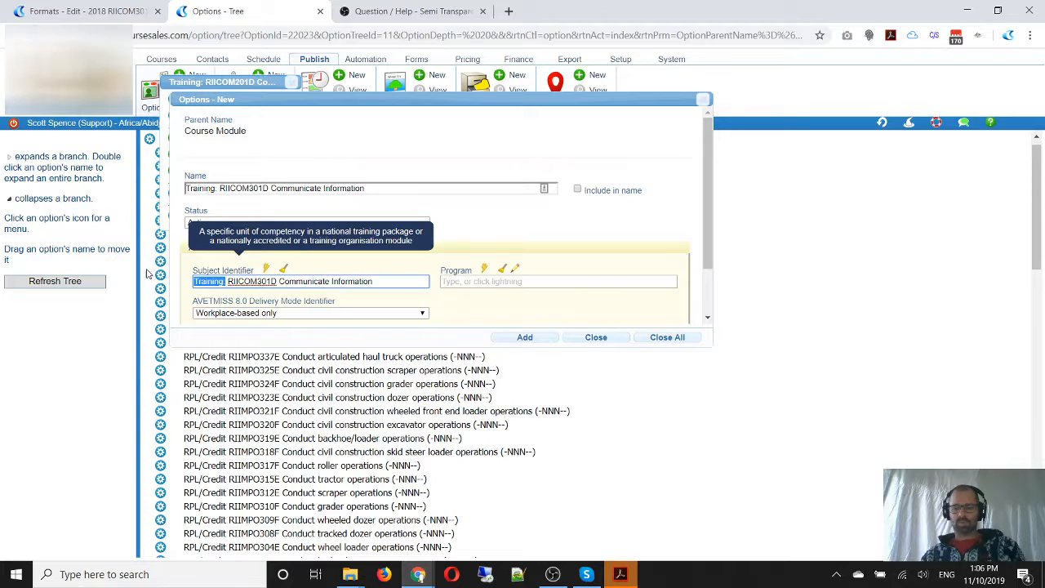
key(Delete)
key(Delete)
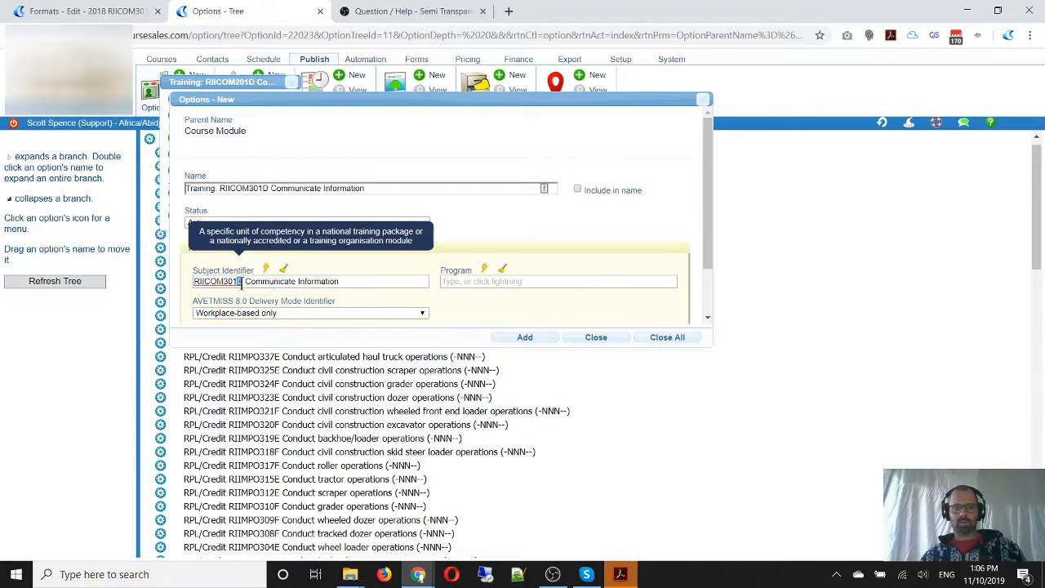
drag(237, 282, 483, 285)
text(D)
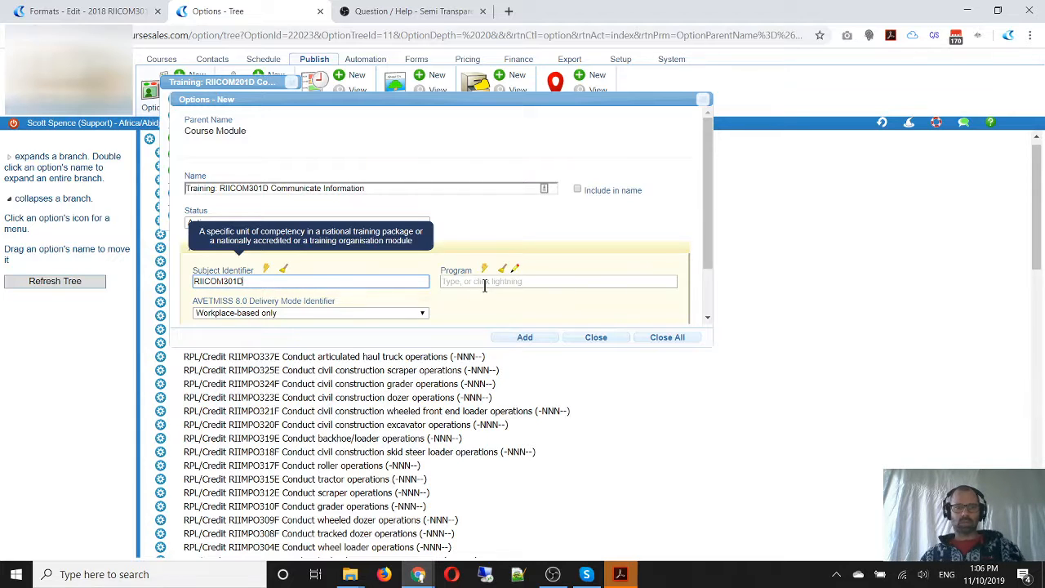
click(309, 302)
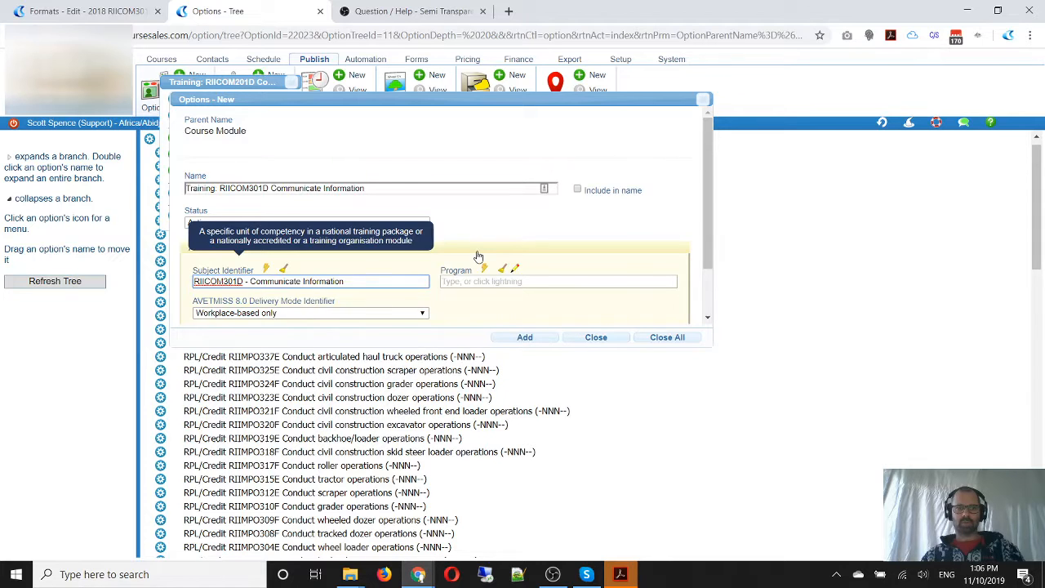
scroll(479, 256, down, 1)
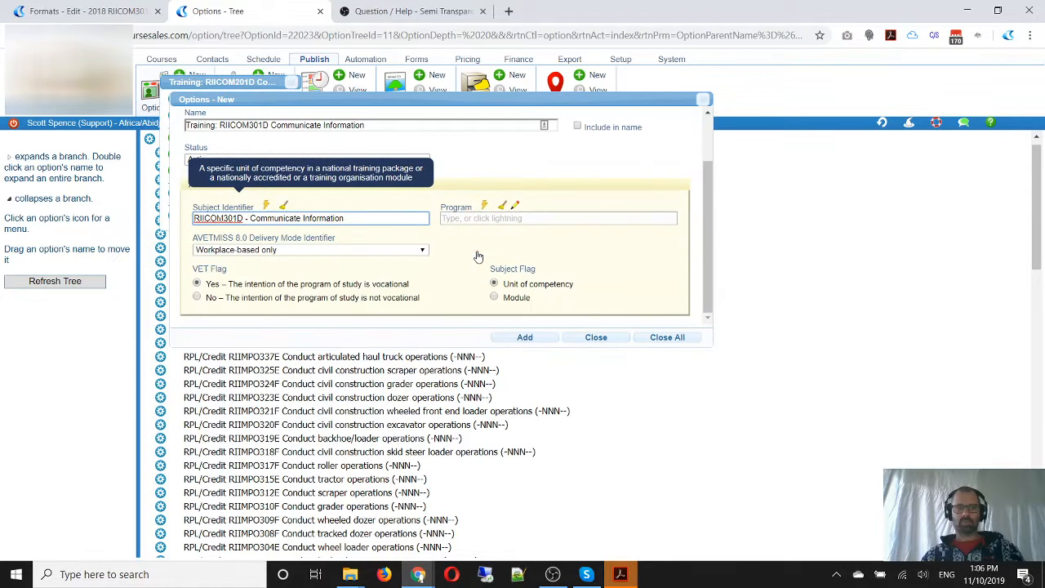
click(529, 337)
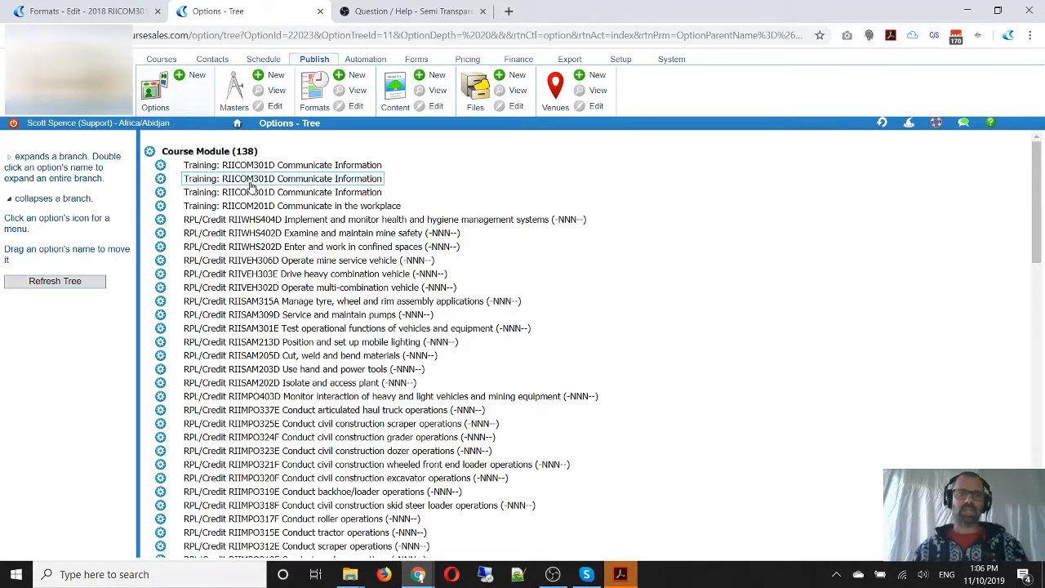
Set the first duplicate of the Training: RIICOM301D Communicate Information module to Inactive and save it
click(161, 167)
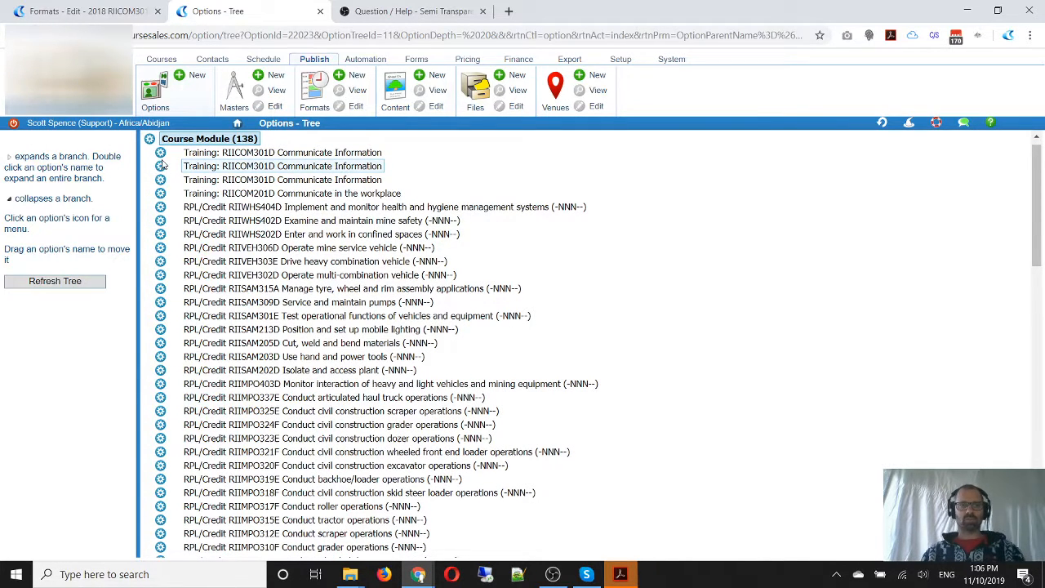
click(161, 153)
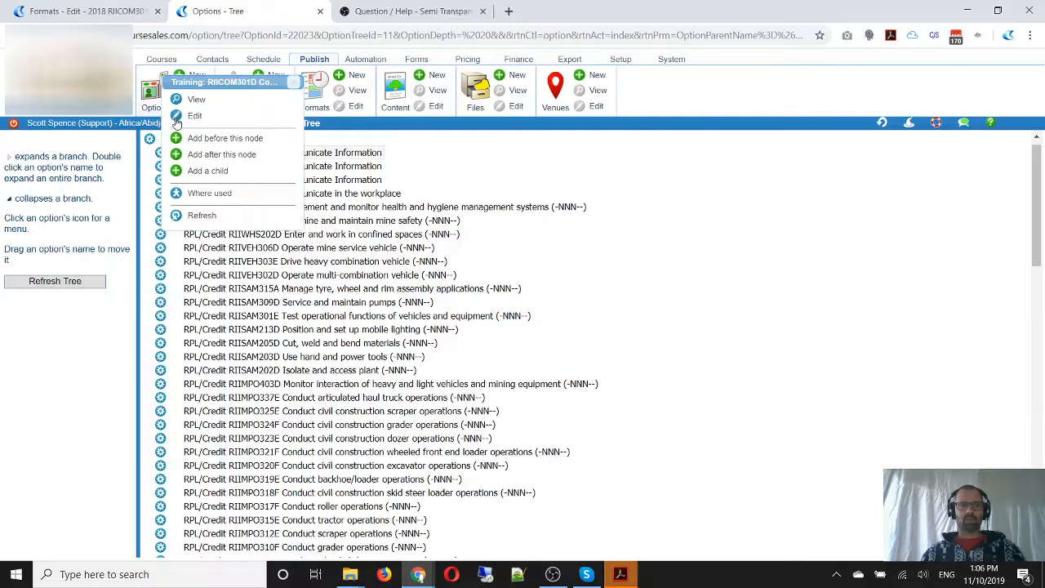
click(177, 118)
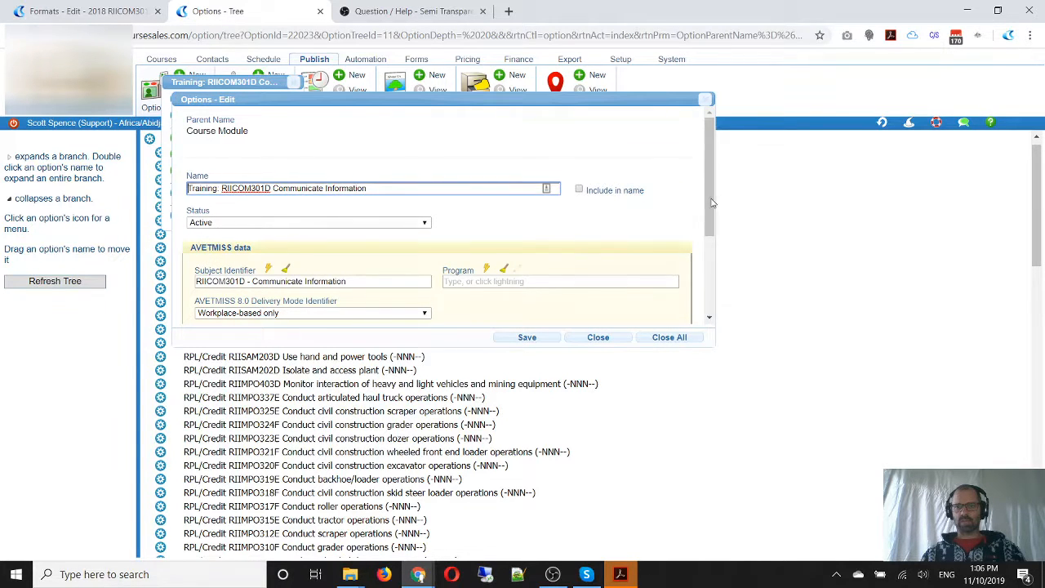
scroll(561, 250, down, 3)
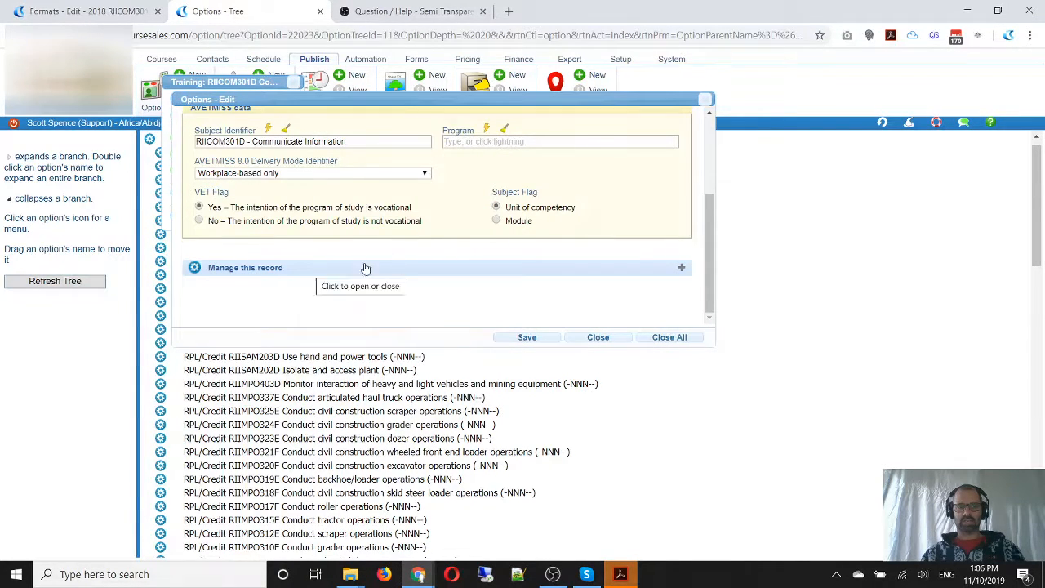
scroll(538, 232, up, 3)
click(279, 223)
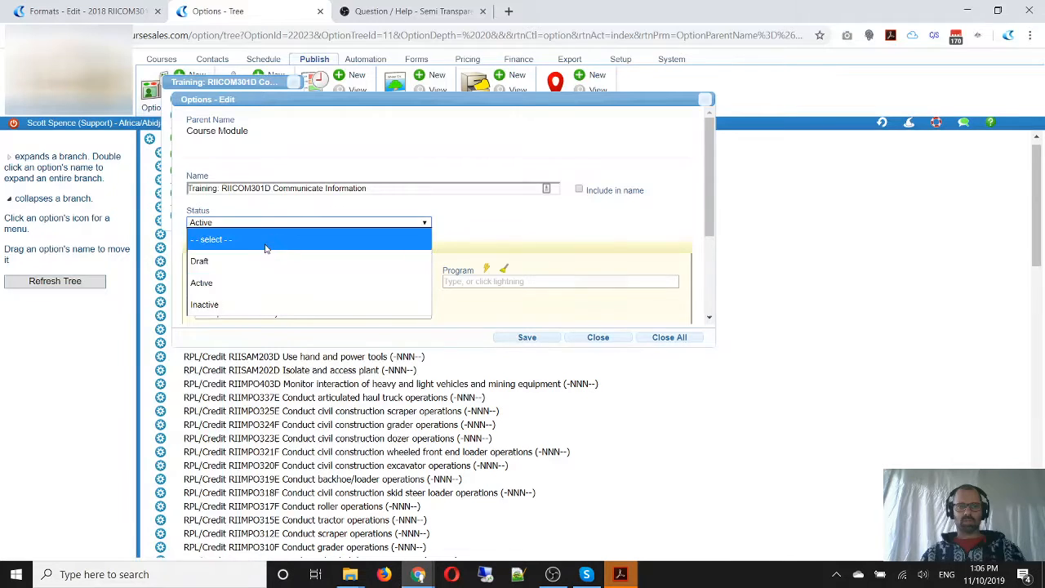
click(265, 302)
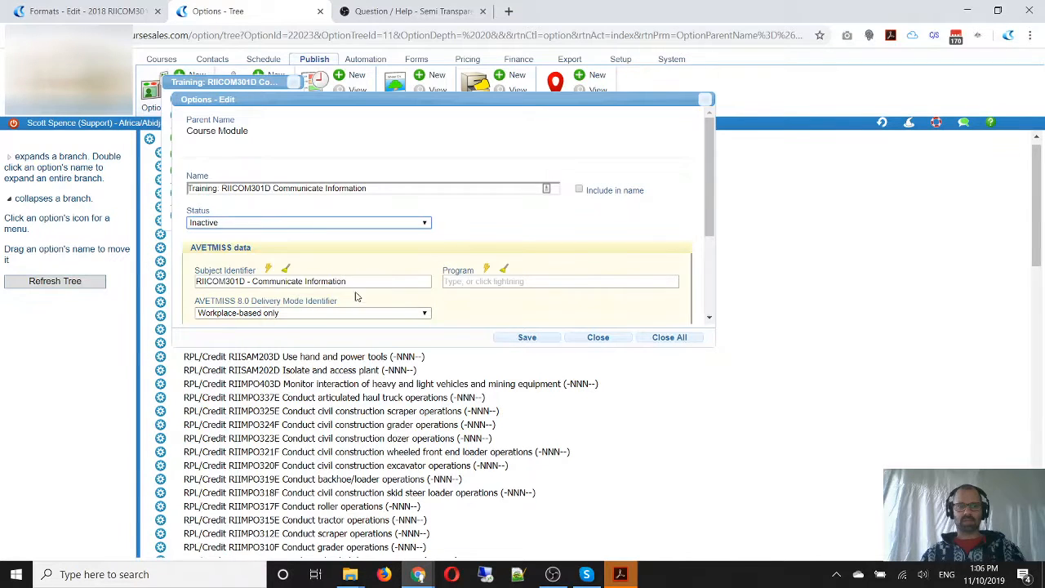
click(523, 337)
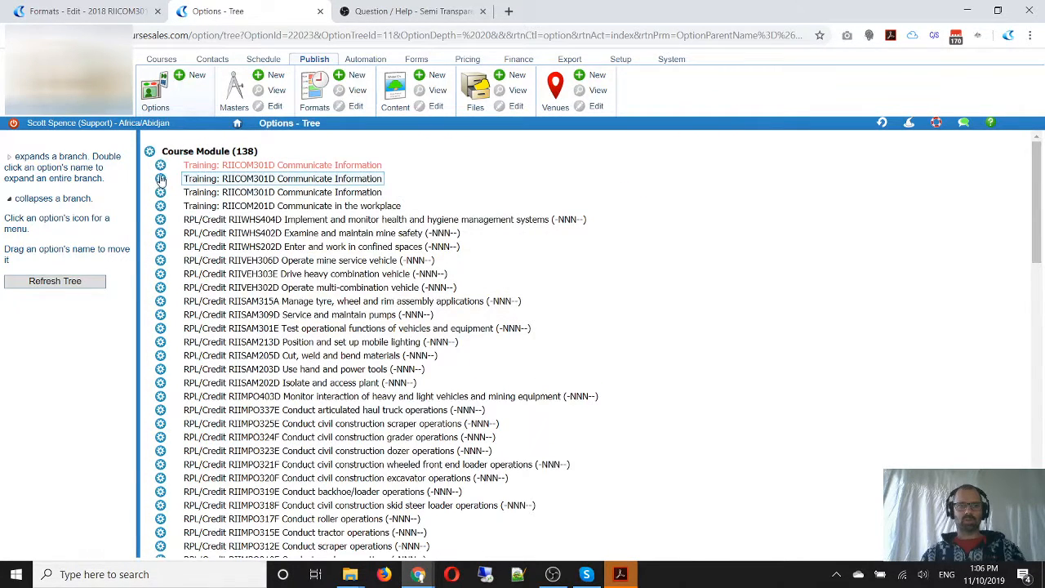
Set the second duplicate Training: RIICOM301D Communicate Information module to Inactive and save it, leaving the third entry active
click(160, 167)
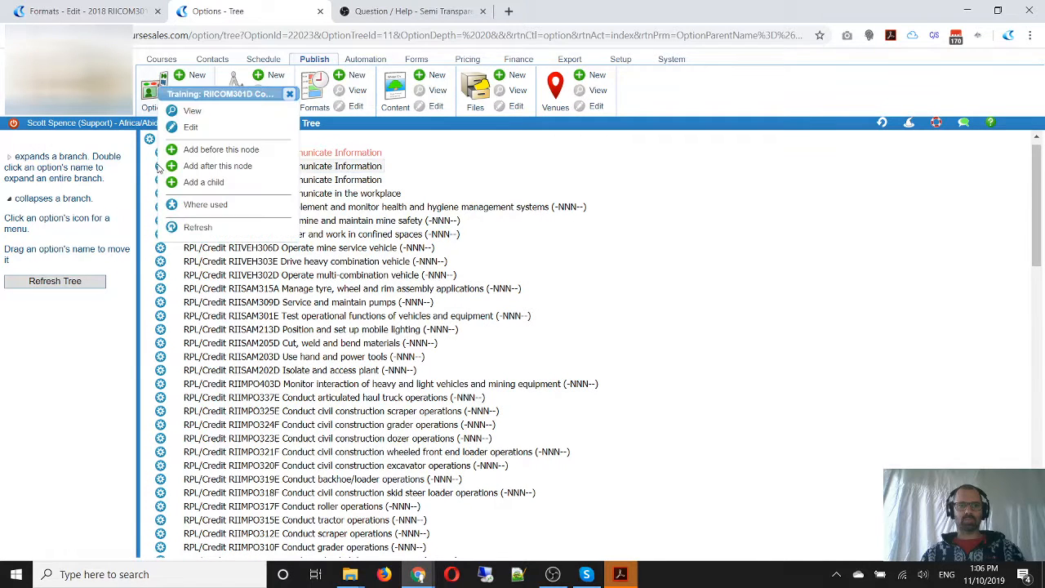
click(183, 127)
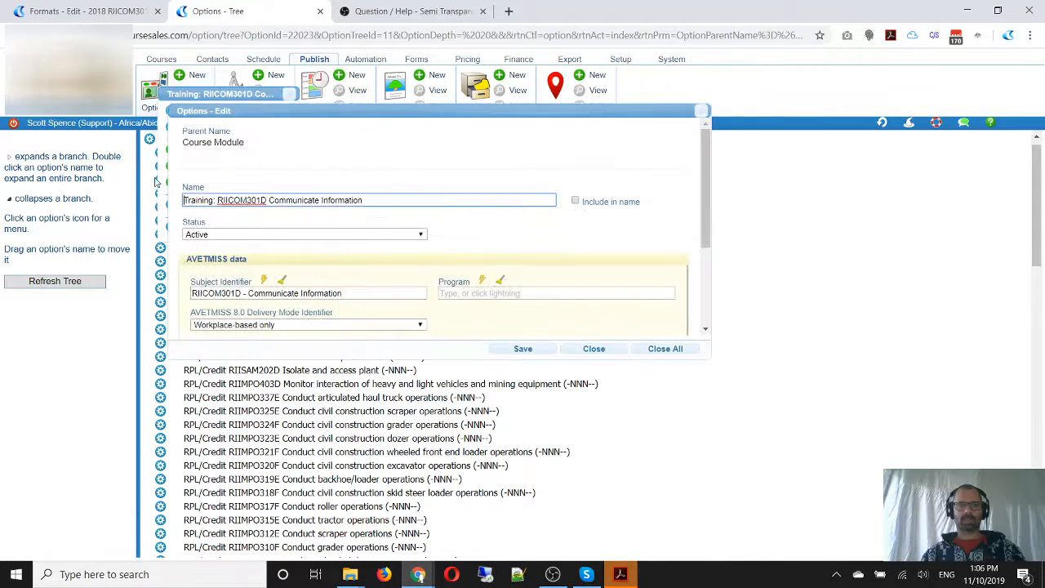
scroll(447, 314, down, 2)
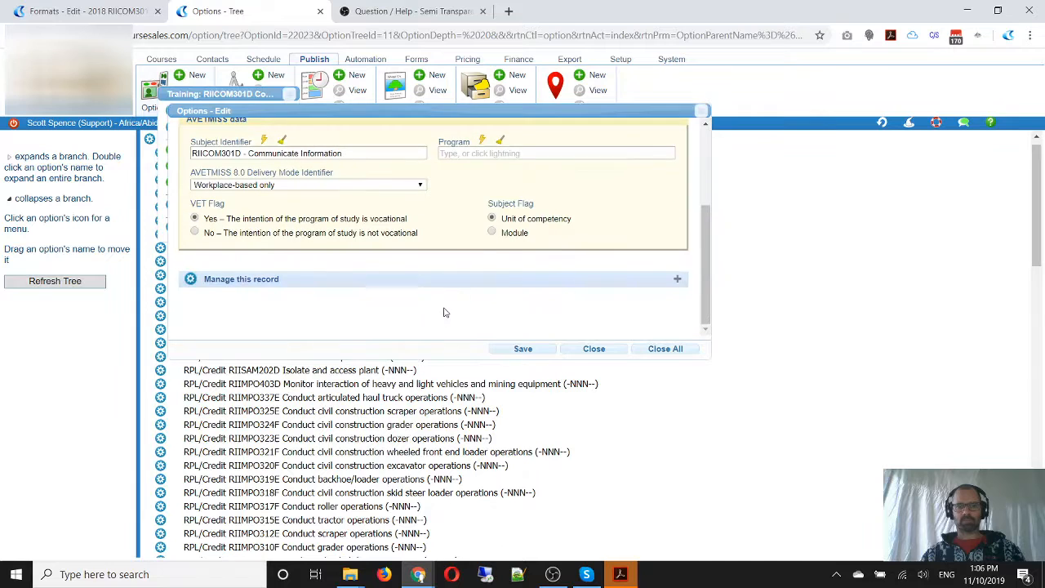
scroll(226, 277, up, 2)
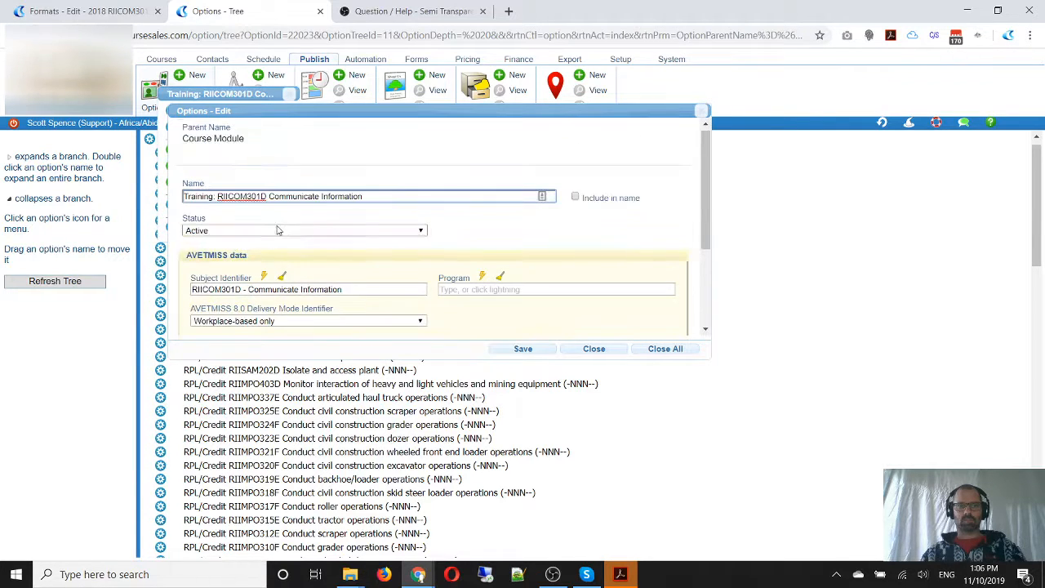
click(269, 230)
click(266, 308)
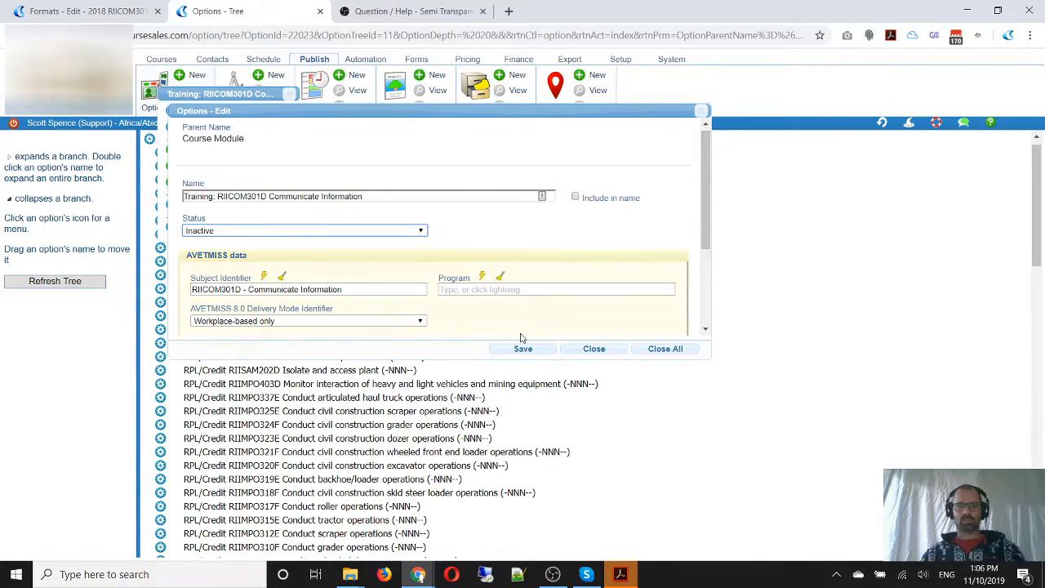
click(595, 349)
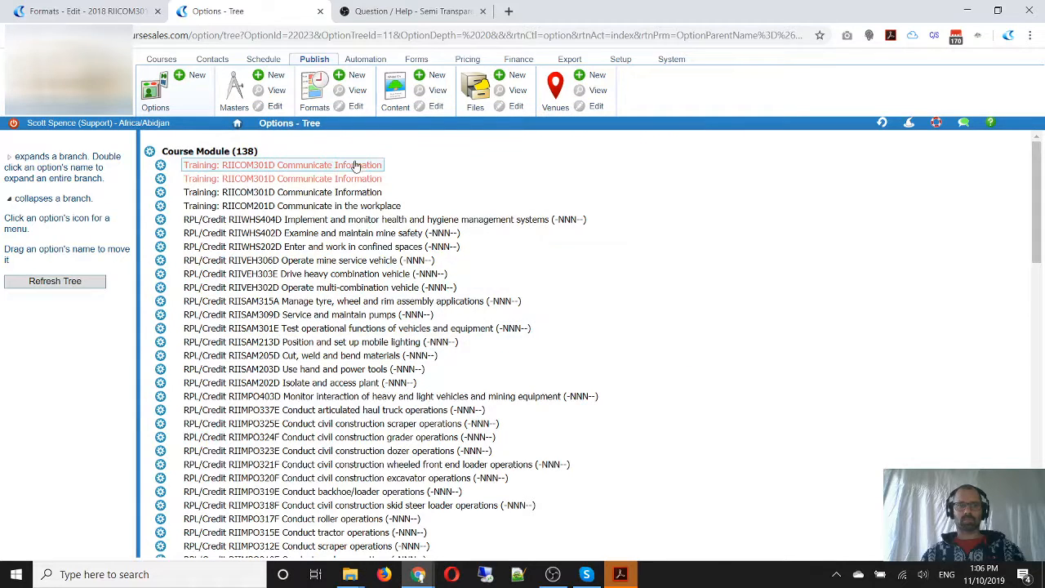
In the RIICOM301D format, link the Training topic to the course module "Training: RIICOM301D Communicate Information"
click(106, 11)
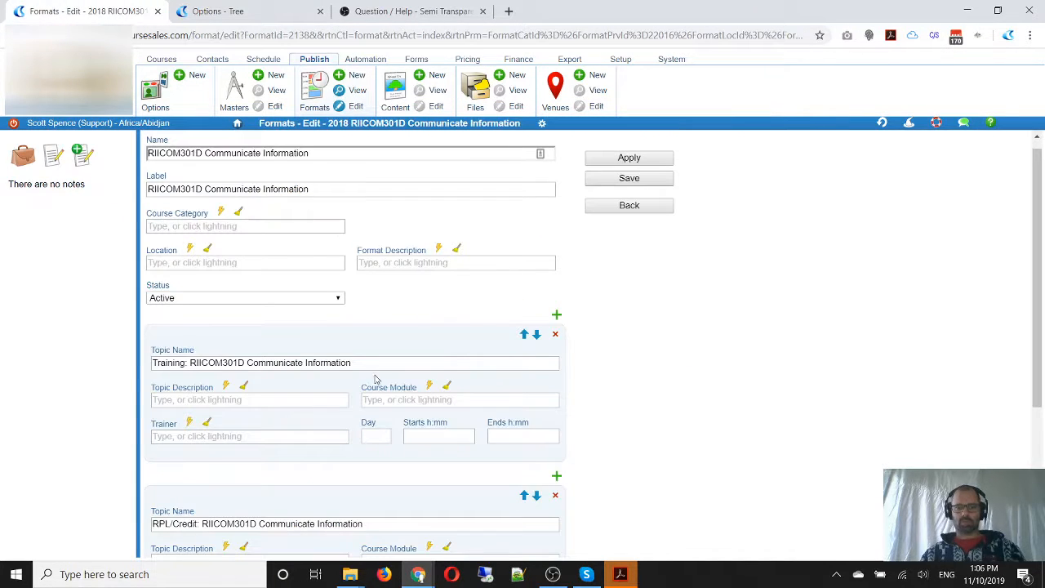
click(400, 400)
text(Training: RIICOM301D Communicate Information)
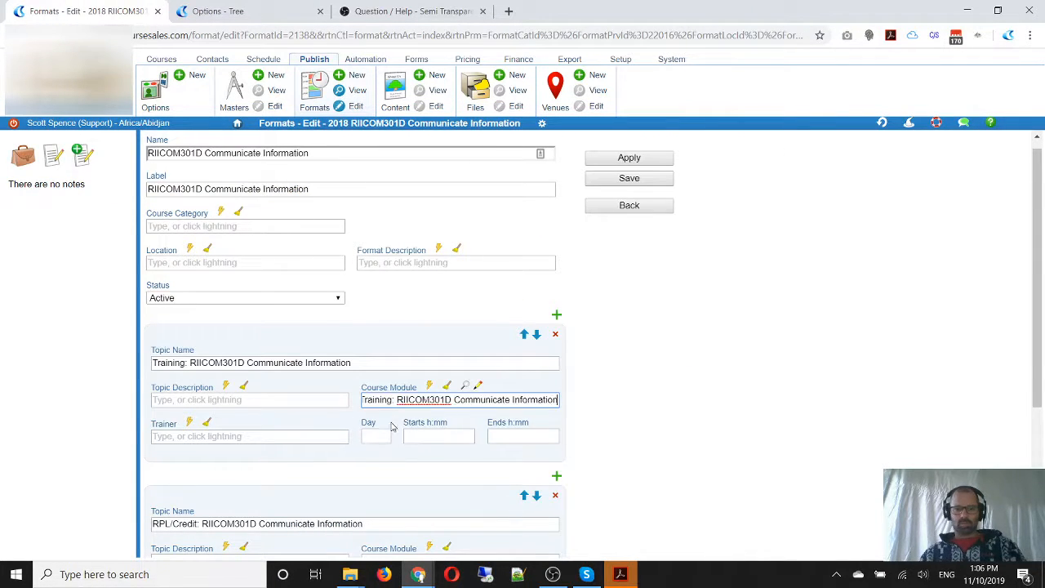
drag(399, 400, 309, 398)
key(Delete)
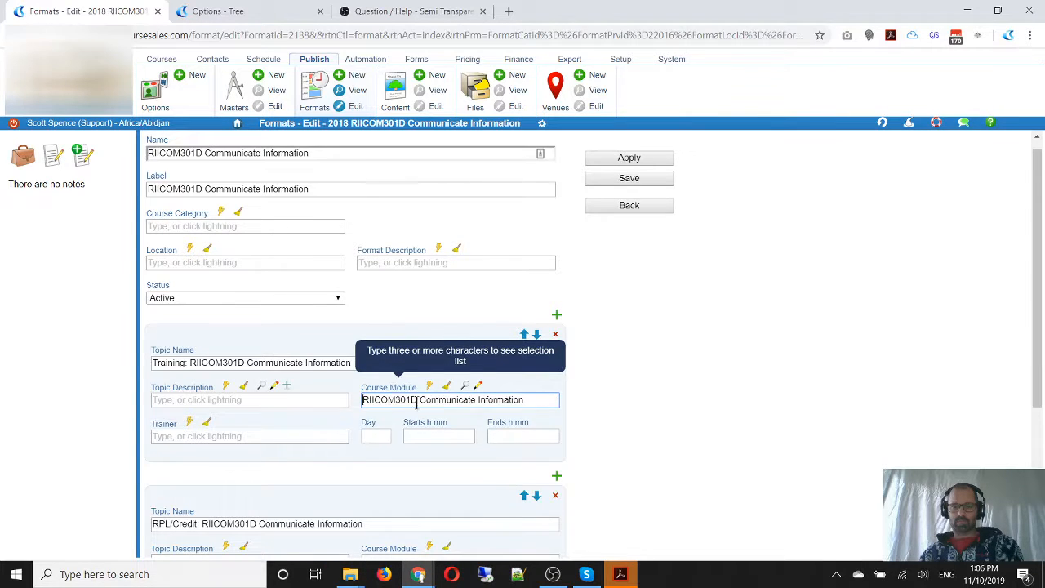
click(421, 416)
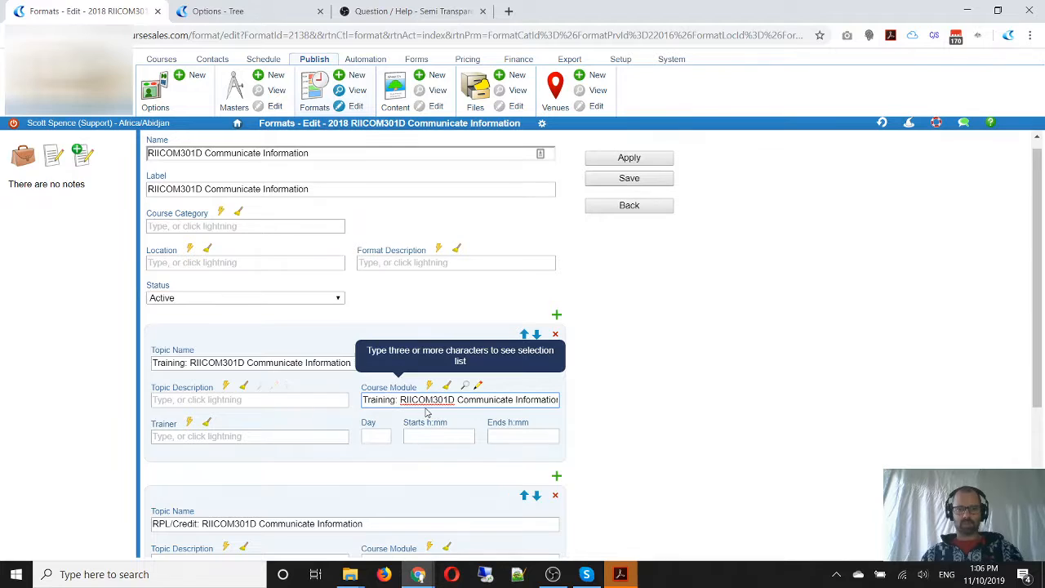
Schedule the Training topic on day 1 from 09:00 to 17:00 and save the RIICOM301D format
click(439, 434)
scroll(605, 399, down, 2)
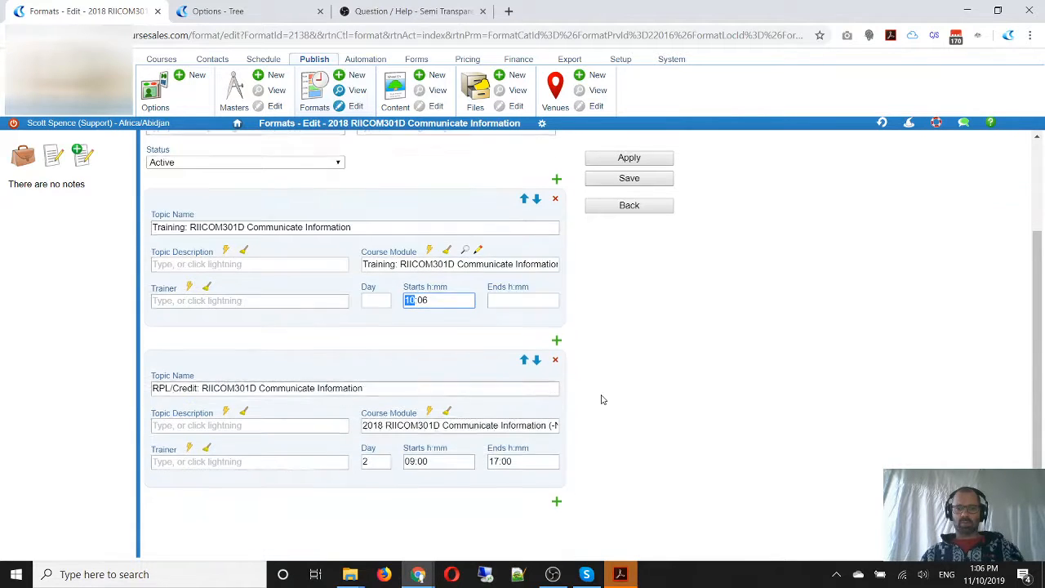
click(373, 301)
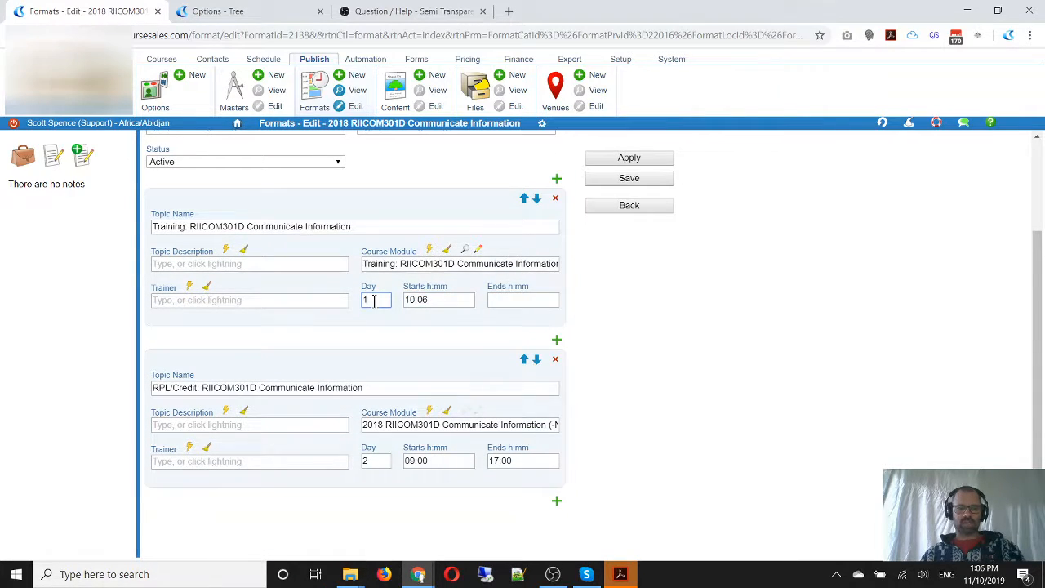
click(422, 299)
click(389, 302)
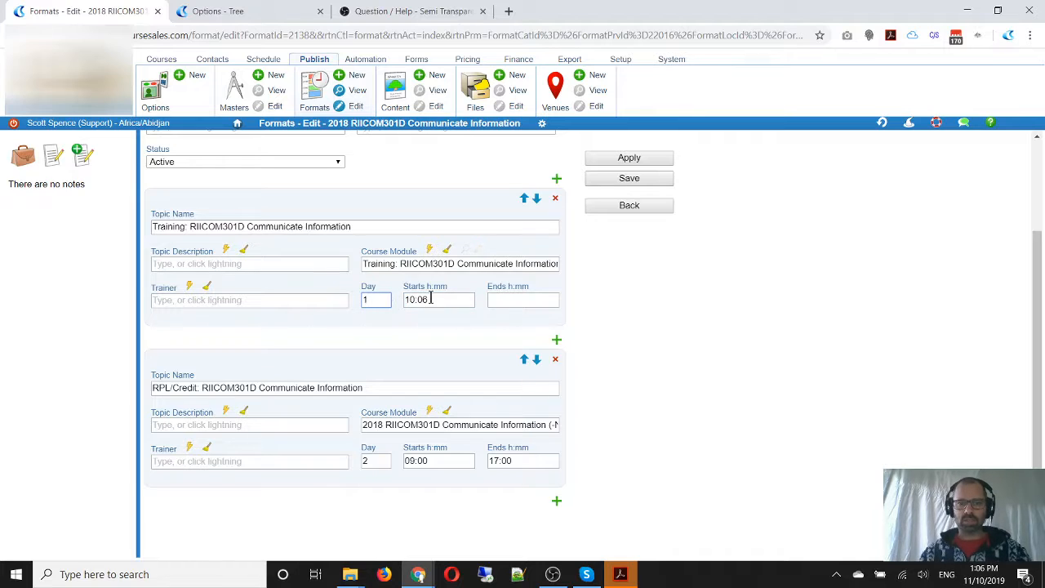
click(404, 301)
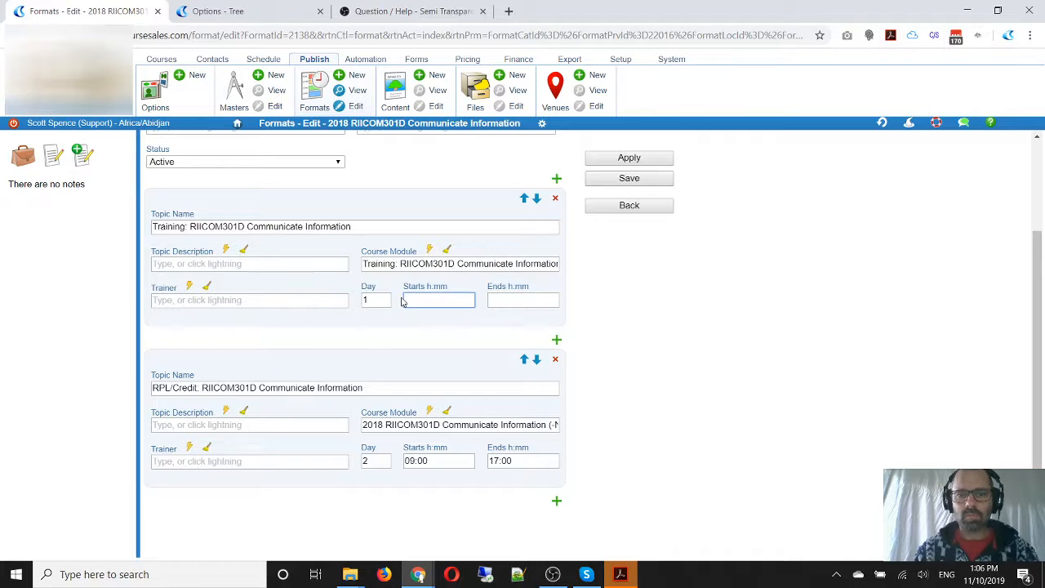
text(09:00)
key(Tab)
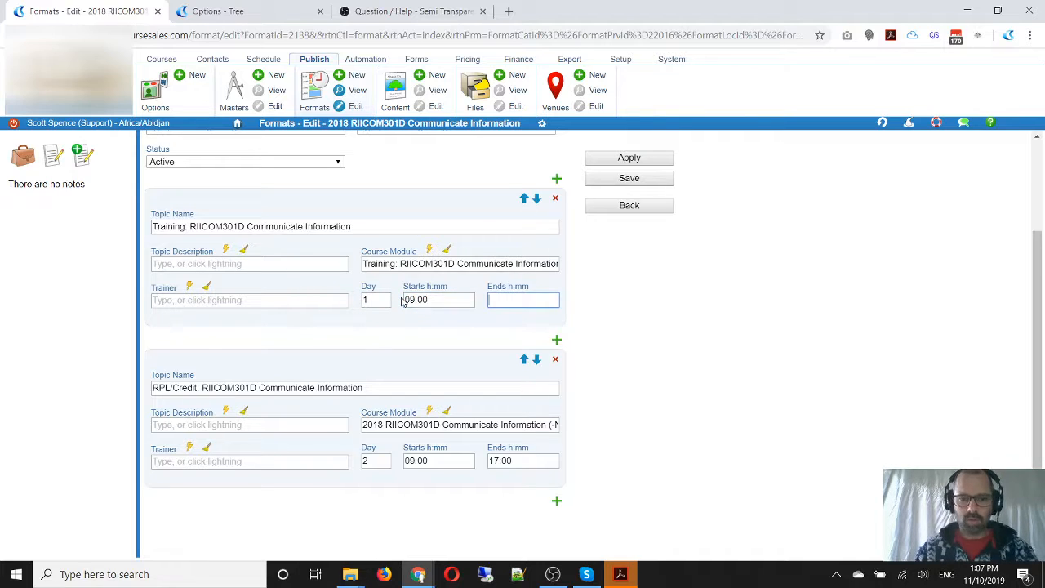
text(17:00)
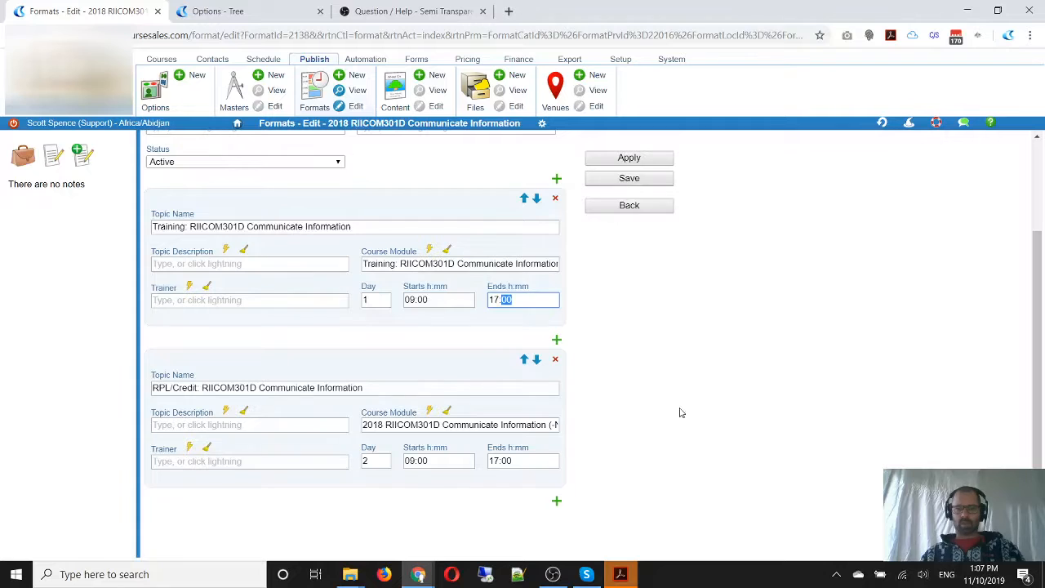
scroll(691, 351, up, 2)
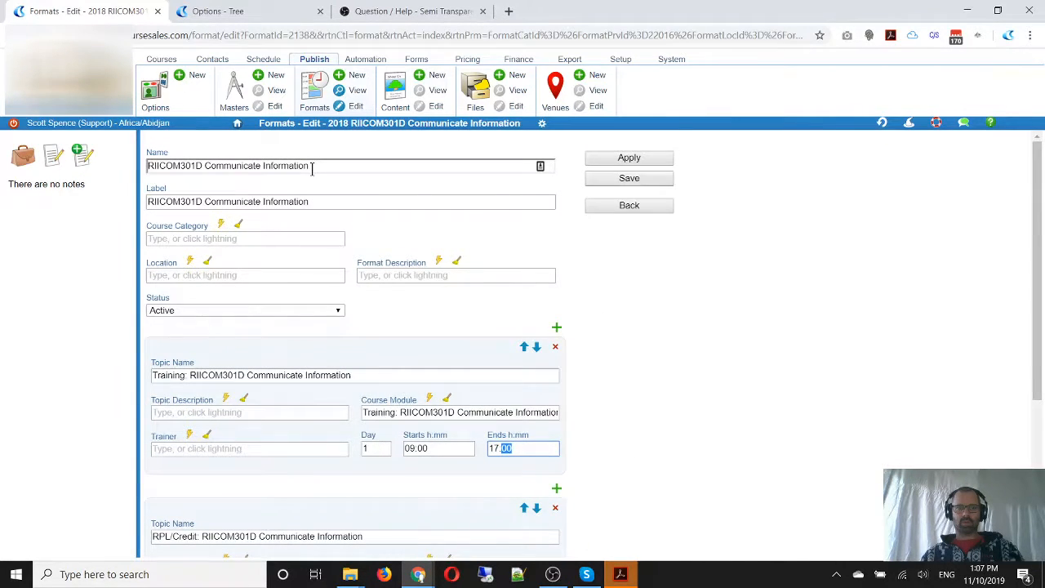
drag(312, 167, 128, 172)
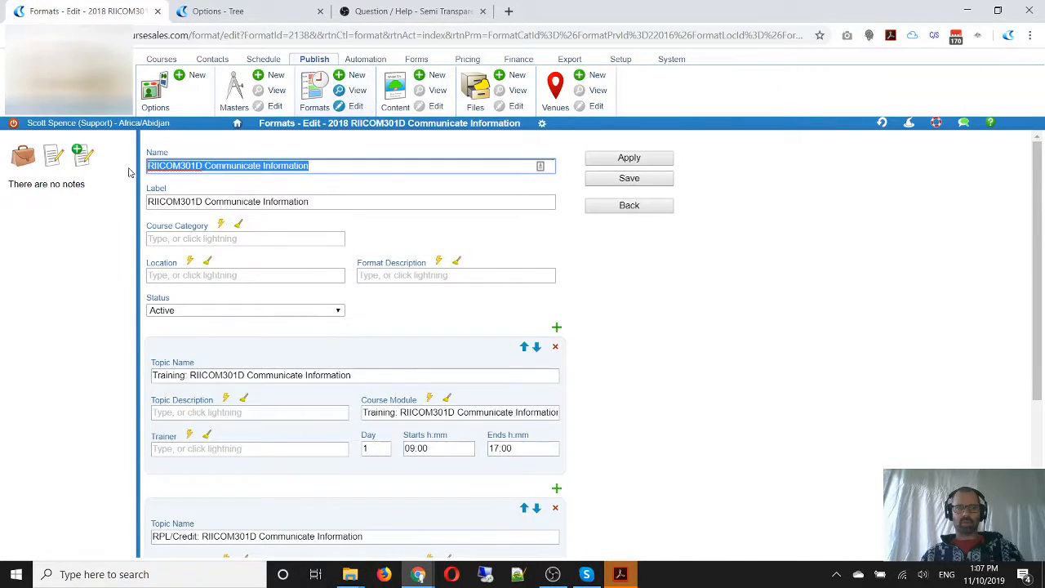
click(654, 178)
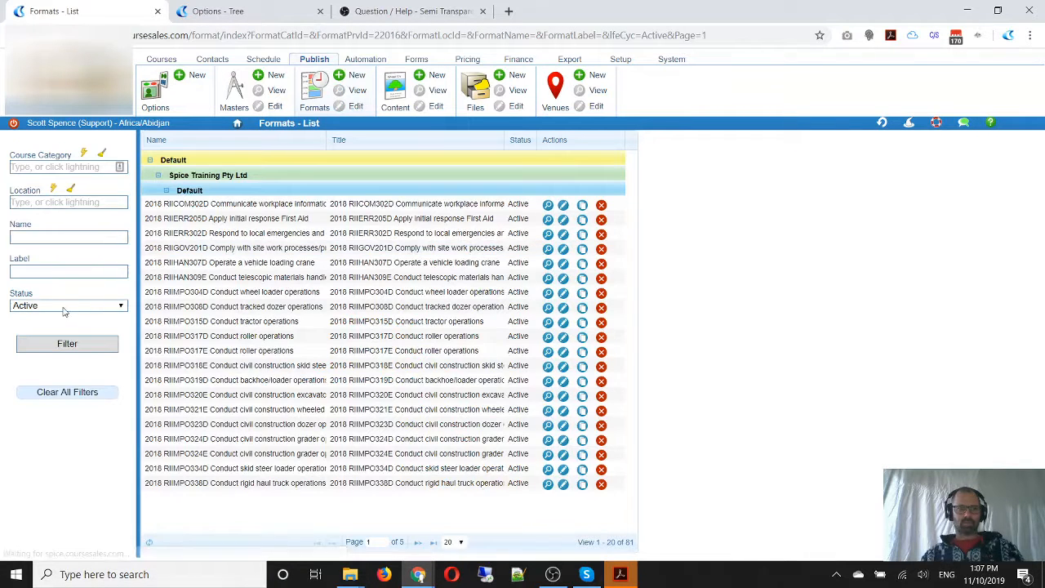
Reopen the saved RIICOM301D format from recent history and compare both topic names with their linked course modules
click(882, 125)
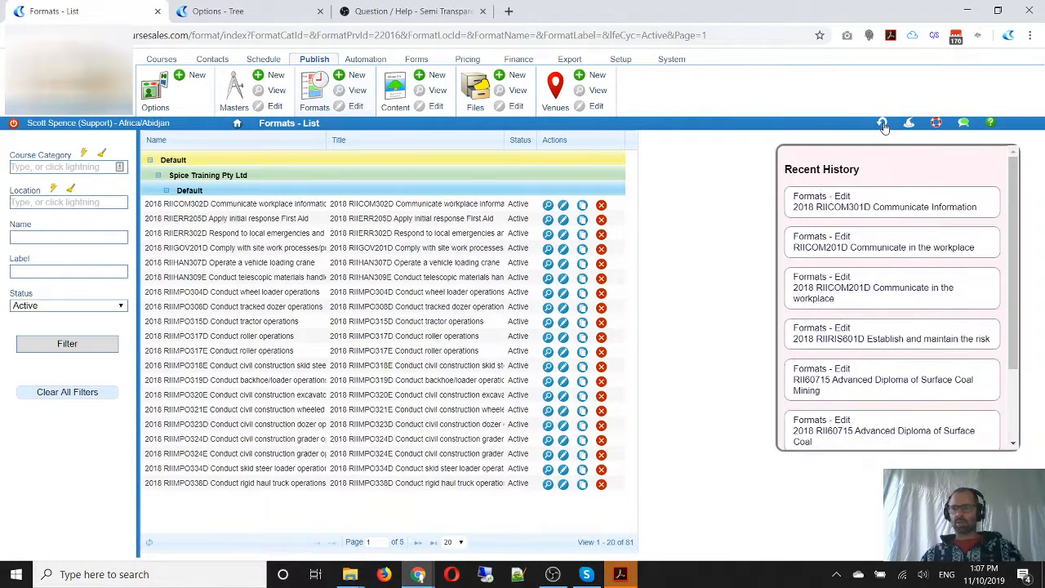
click(849, 214)
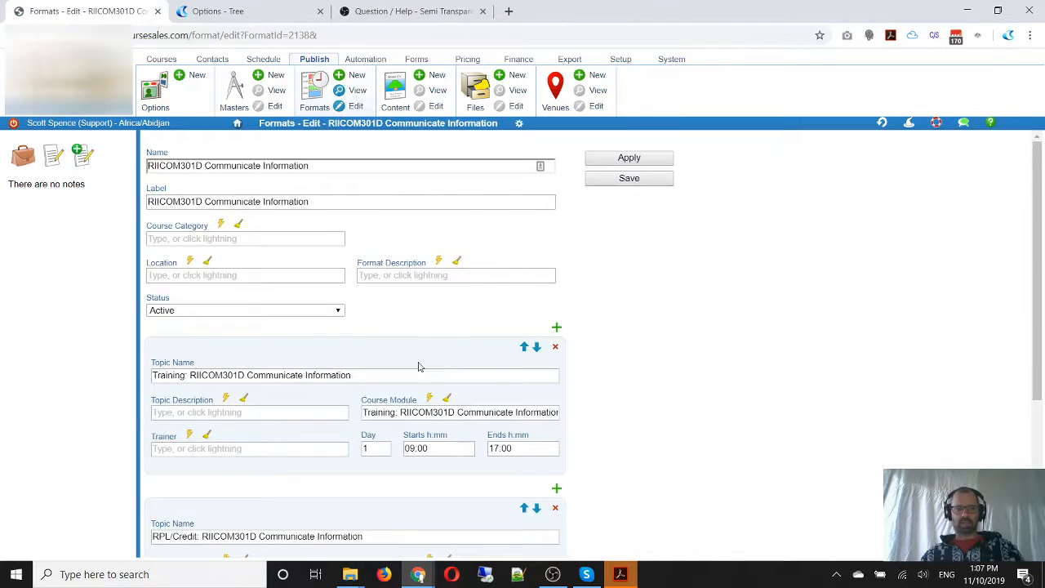
scroll(658, 361, down, 2)
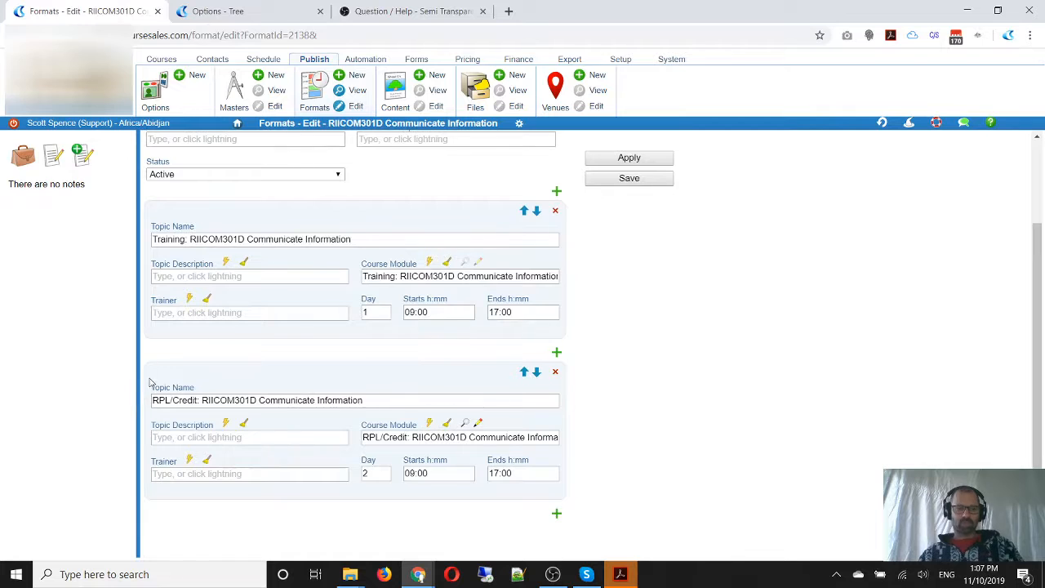
mouse_move(152, 226)
mouse_down()
mouse_move(194, 251)
mouse_move(381, 249)
mouse_move(592, 290)
mouse_up()
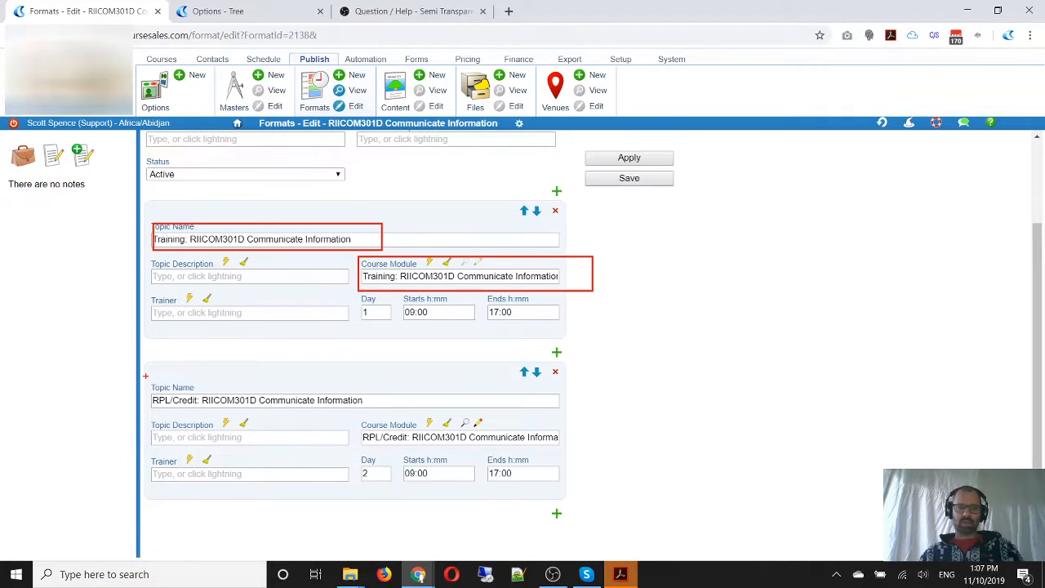
mouse_move(145, 375)
mouse_down()
mouse_move(249, 411)
mouse_move(377, 416)
mouse_move(365, 449)
mouse_move(585, 454)
mouse_up()
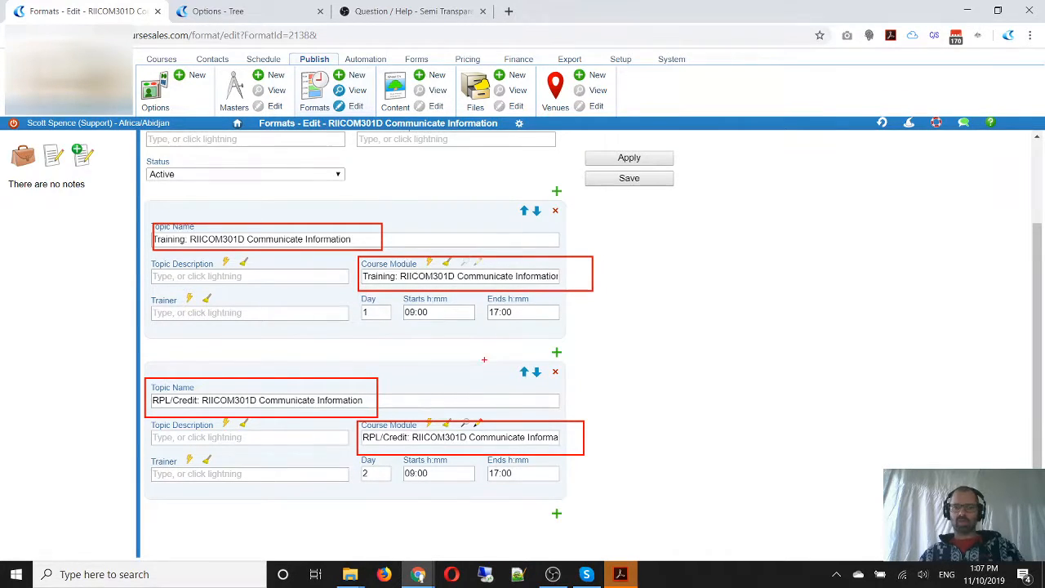
key(Escape)
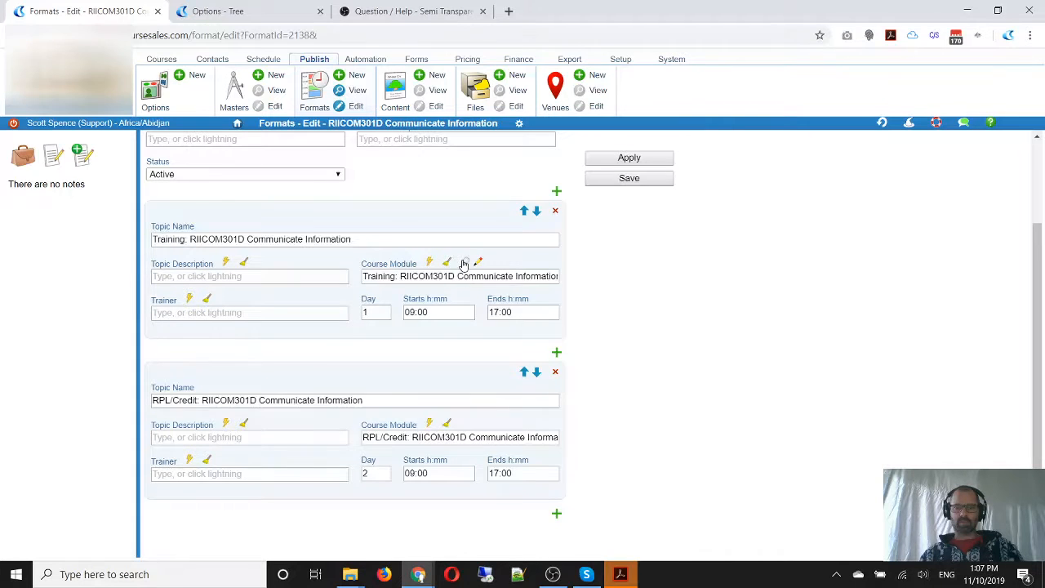
Inspect the AVETMISS data of the Training and RPL/Credit RIICOM301D modules linked to the format
click(463, 264)
scroll(466, 334, down, 3)
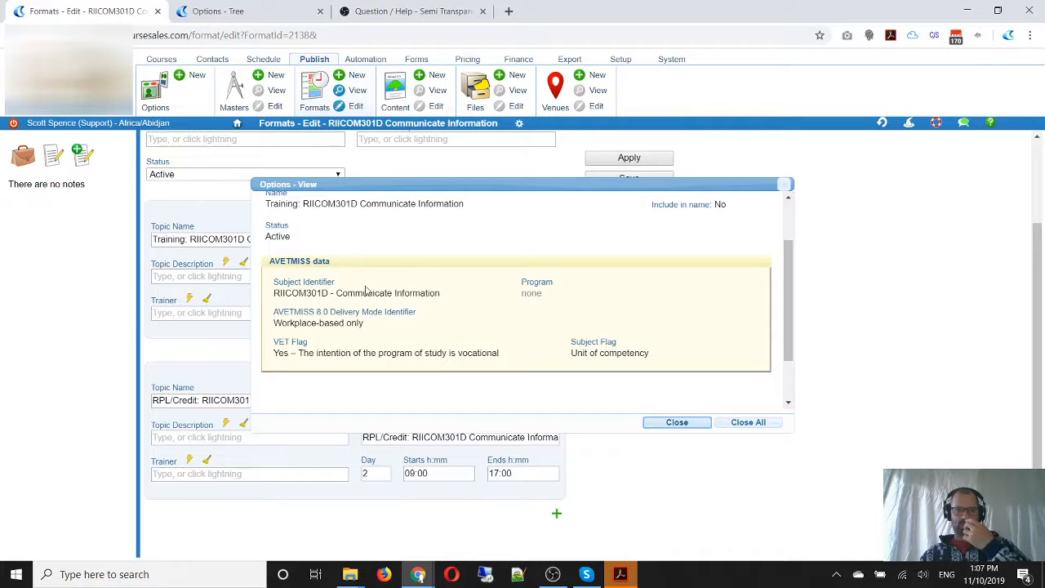
click(677, 423)
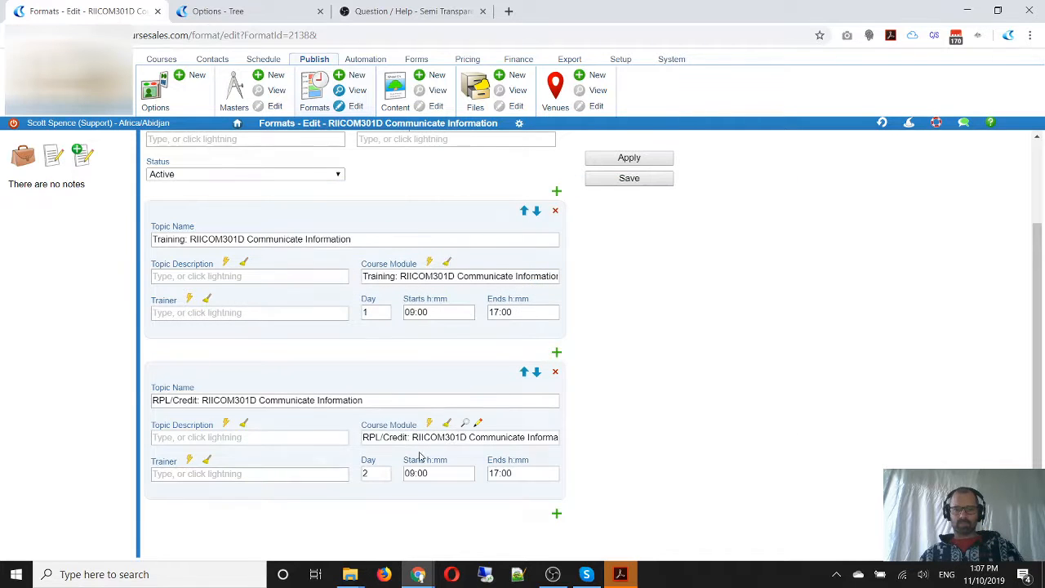
click(477, 423)
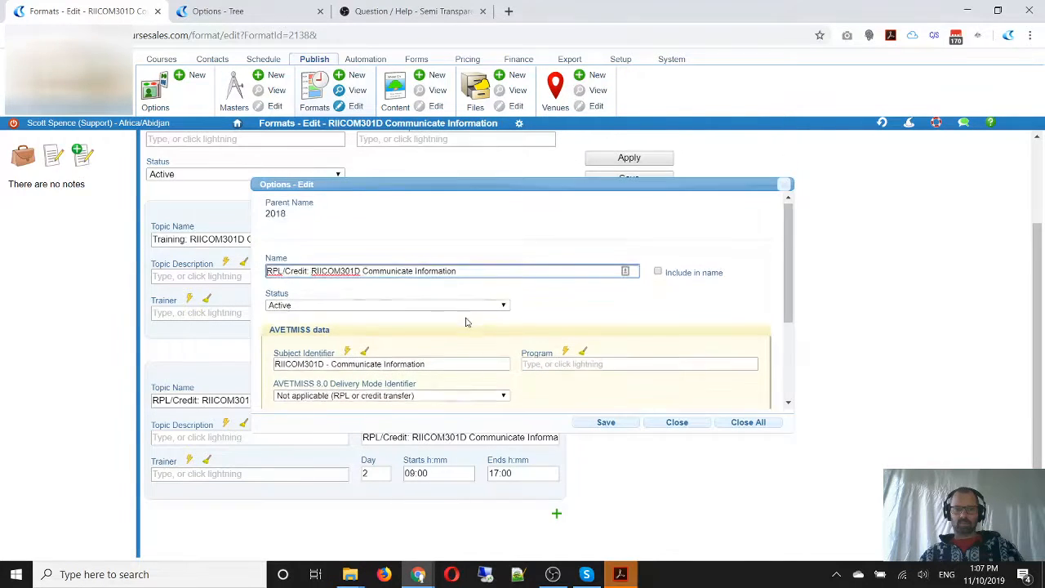
scroll(400, 306, down, 3)
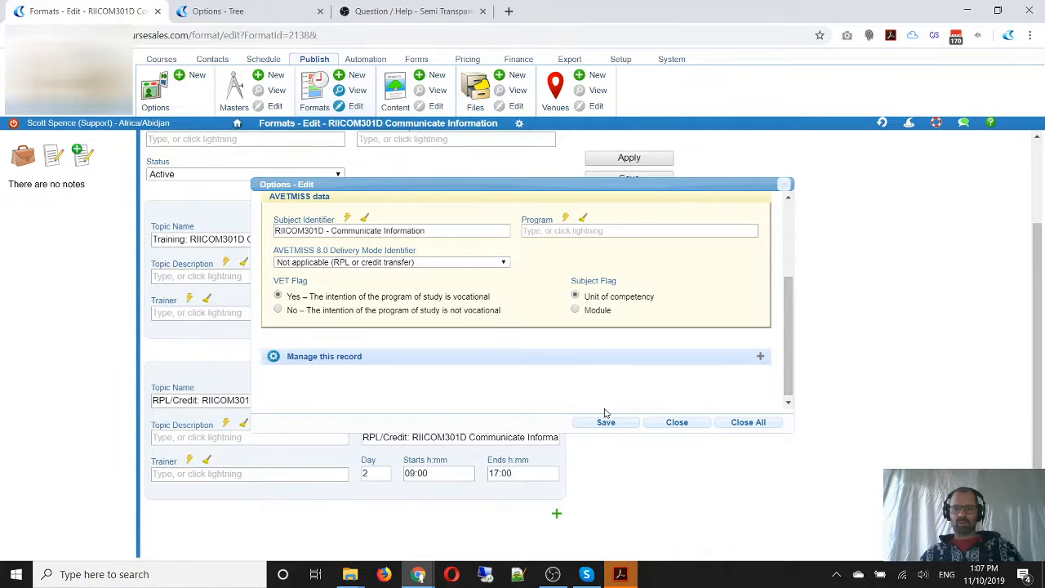
click(650, 423)
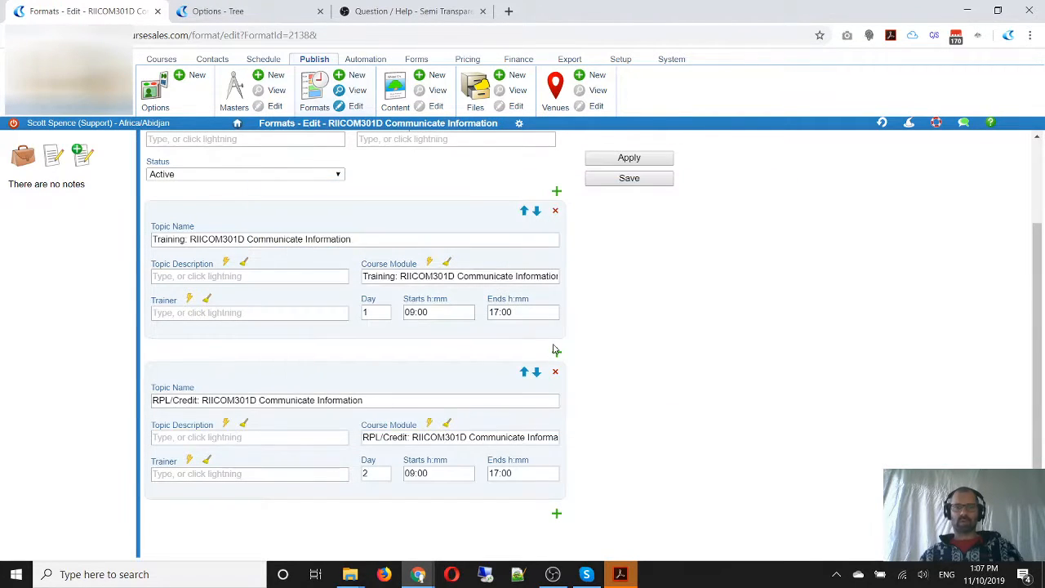
click(454, 313)
click(430, 197)
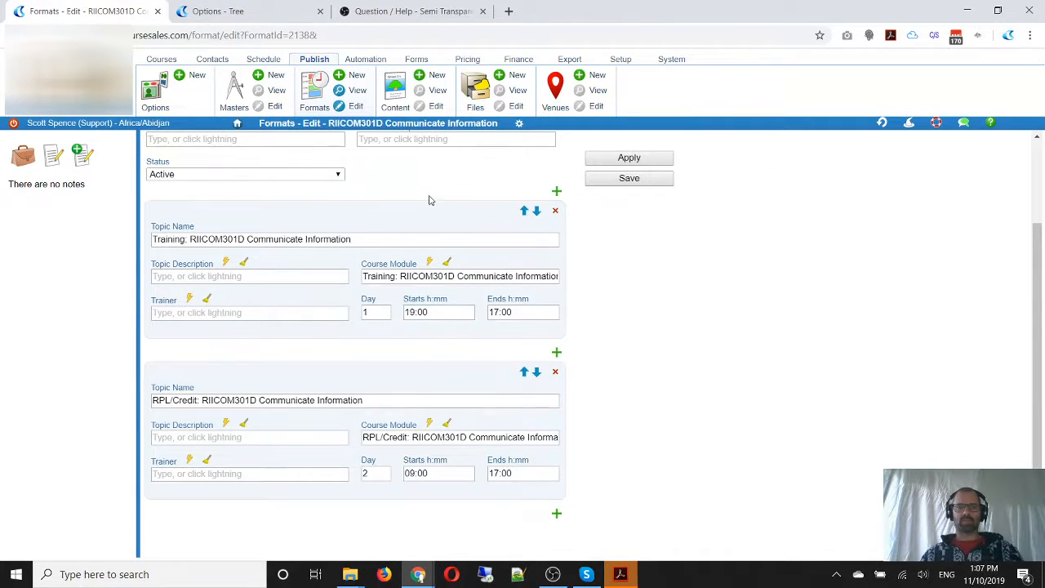
Open the 2018 RIICOM302D Communicate workplace information format for editing and delete its second topic
click(315, 95)
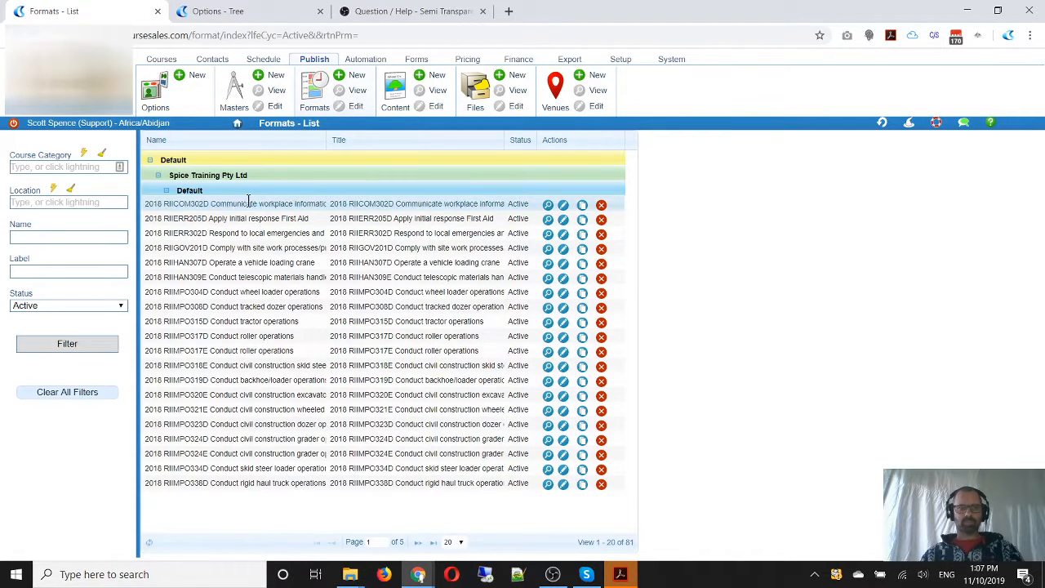
click(564, 205)
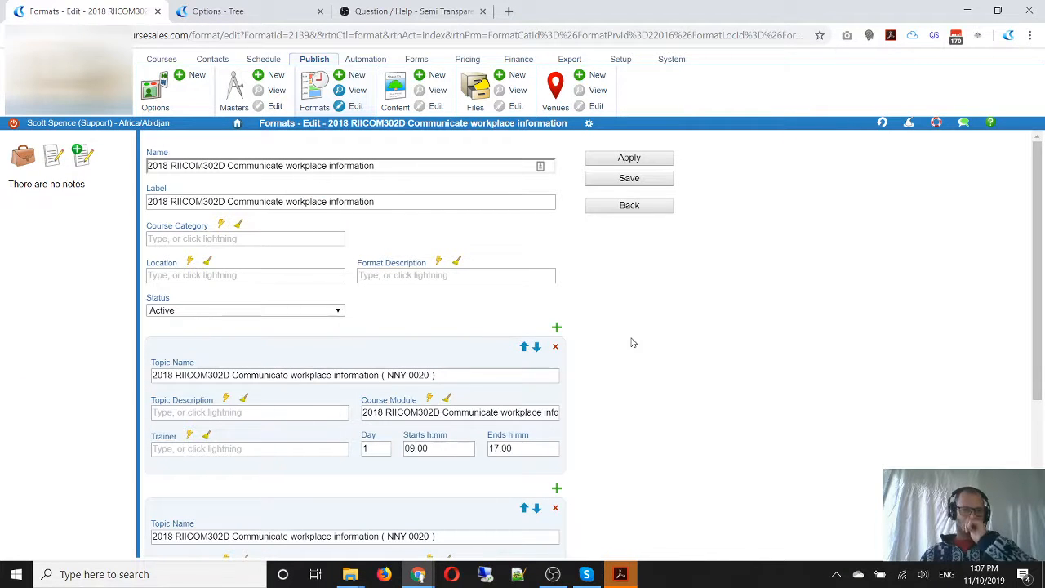
scroll(588, 374, down, 3)
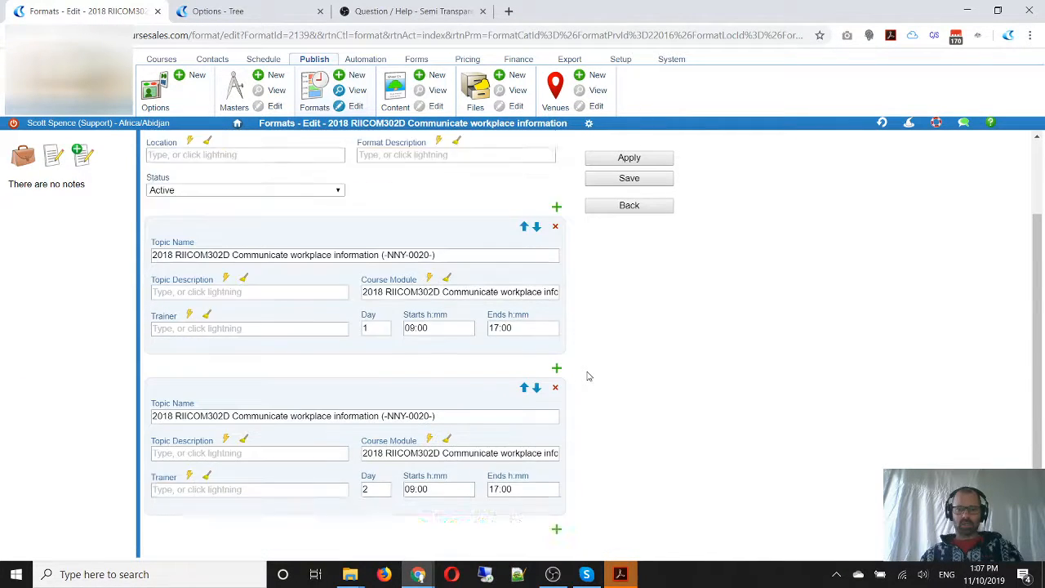
scroll(588, 376, up, 1)
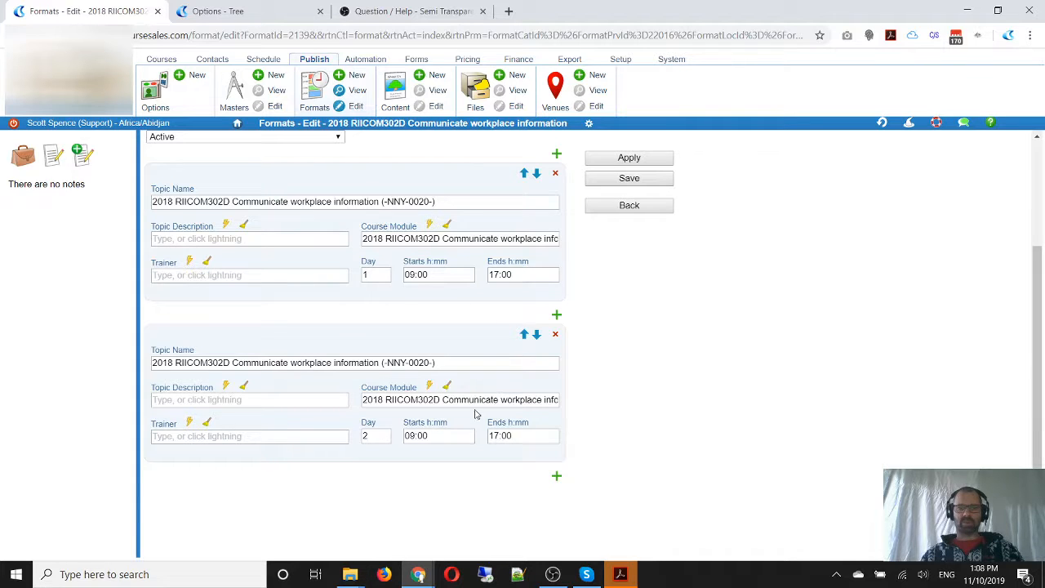
click(556, 335)
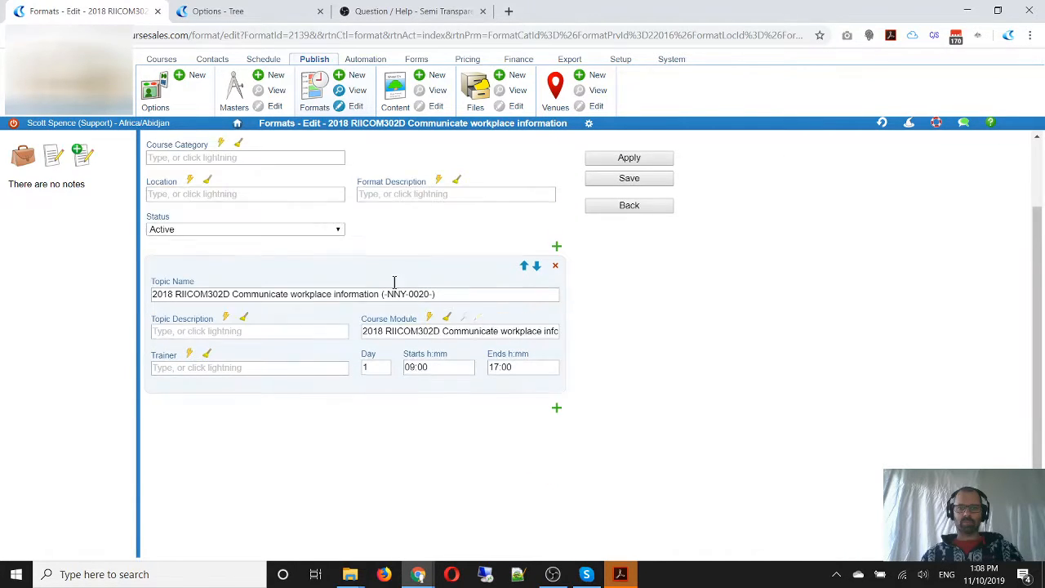
Rename the topic's linked course module "Training: RIICOM302D Communicate workplace information", check its AVETMISS data, copy the name and save the module
click(480, 319)
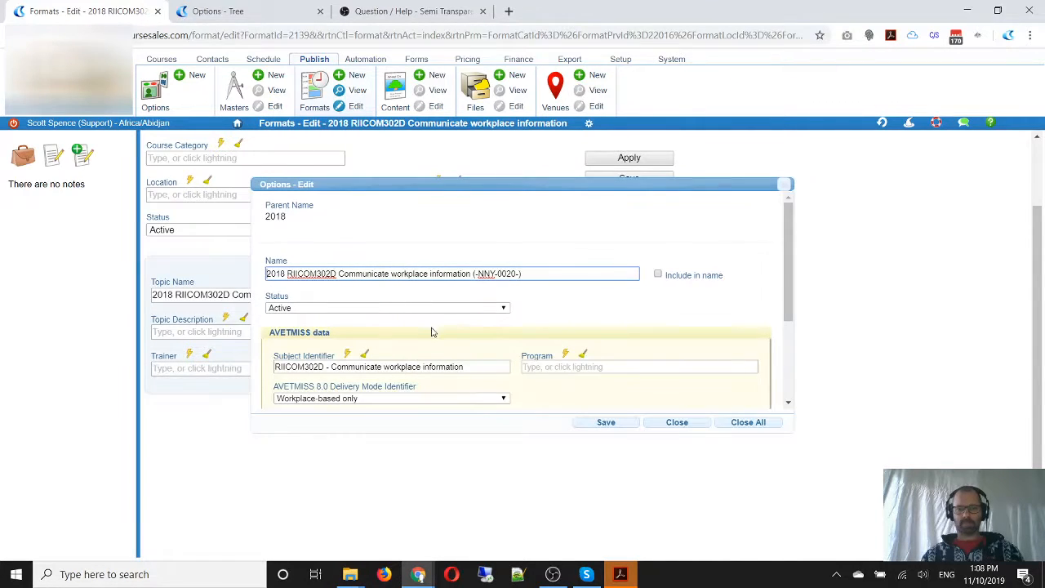
click(284, 274)
double_click(284, 275)
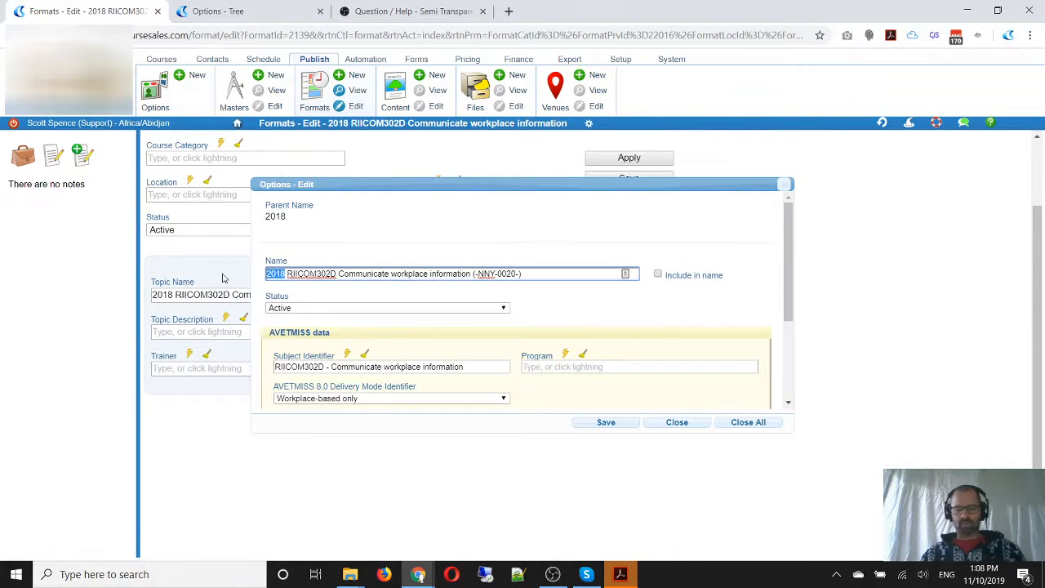
key(Delete)
key(Delete)
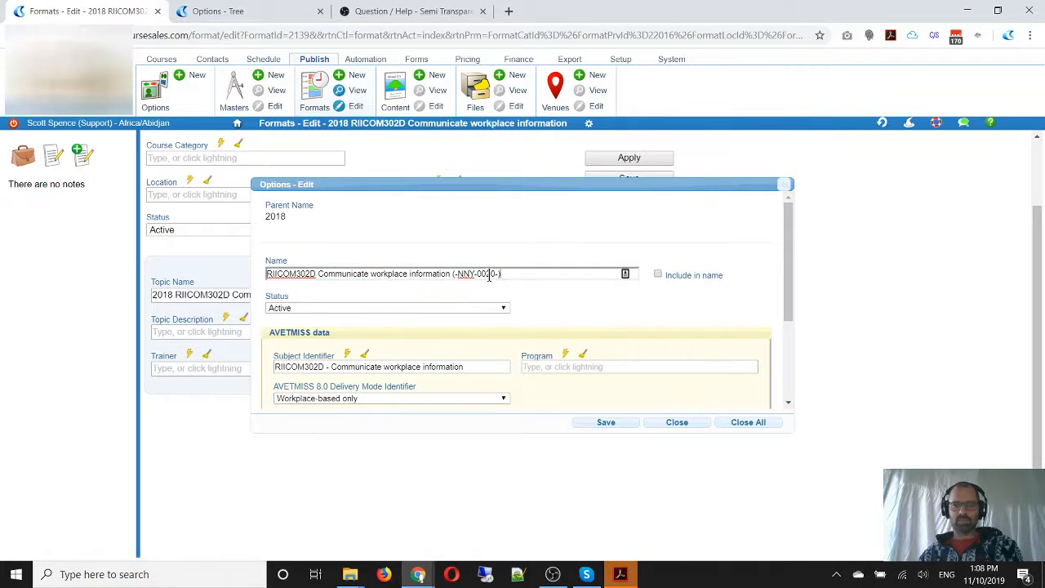
drag(502, 274, 454, 276)
key(Delete)
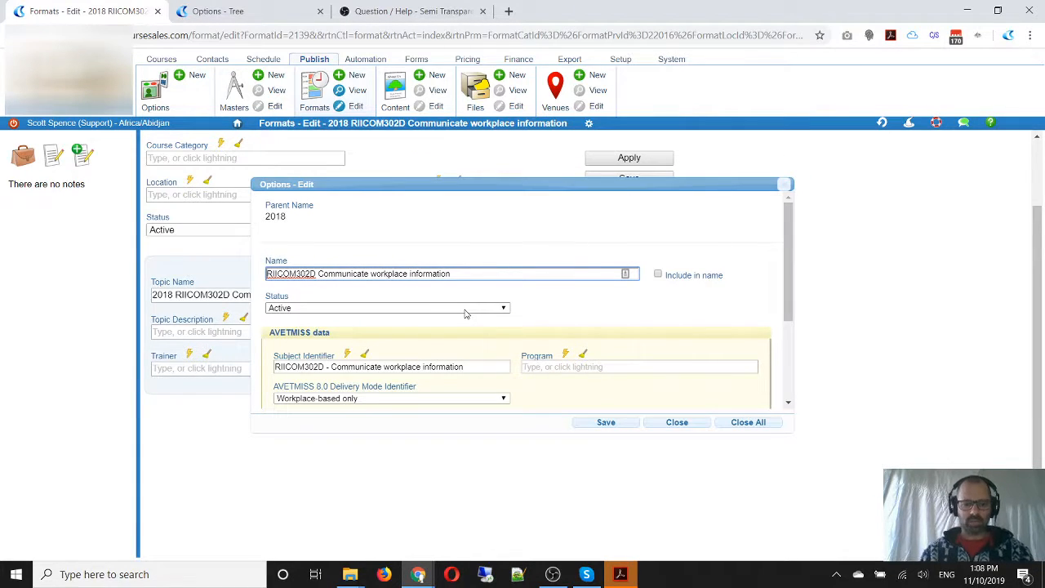
text(Training:)
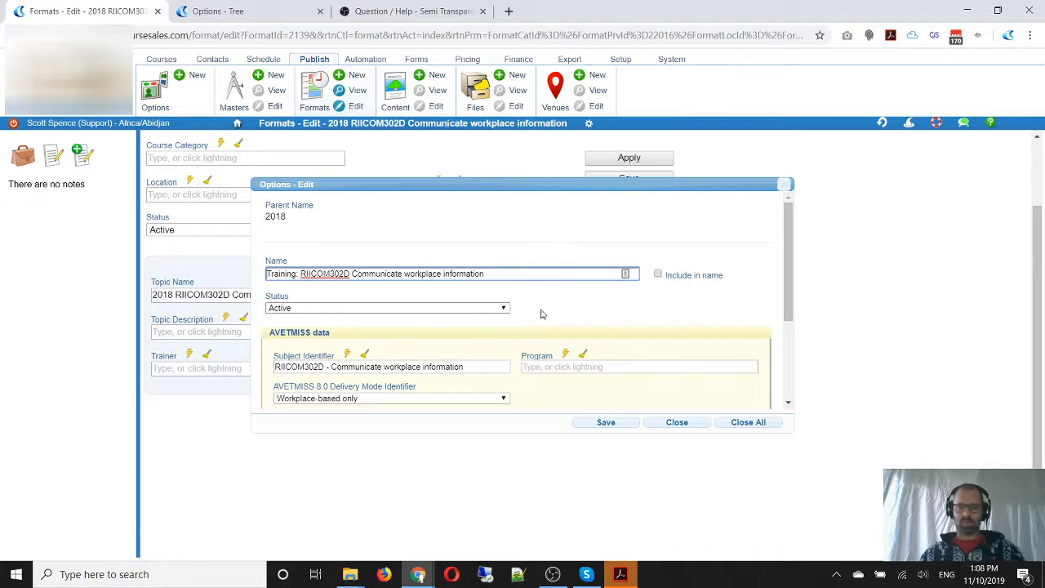
scroll(511, 325, down, 3)
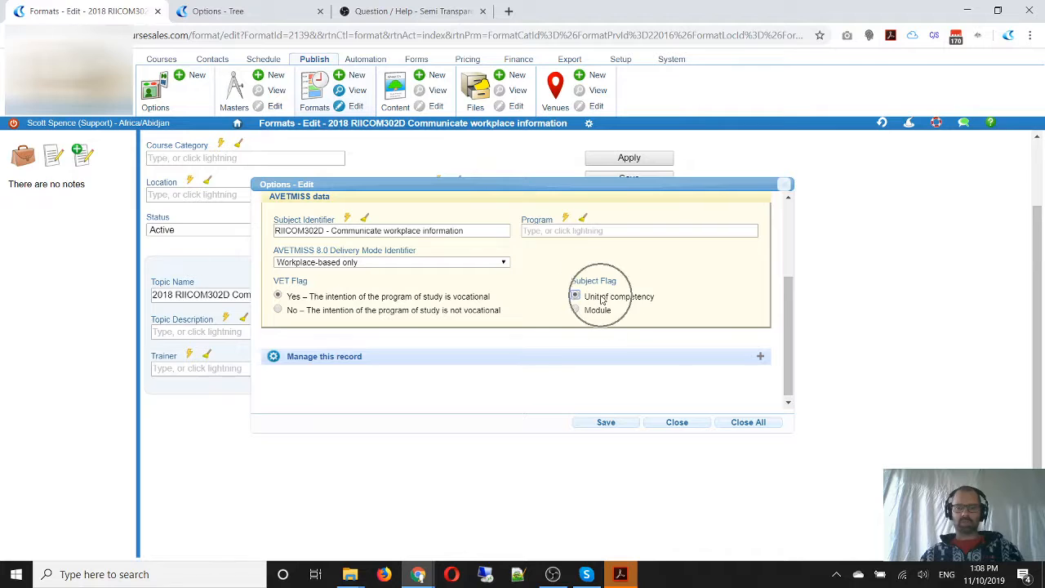
scroll(601, 301, up, 3)
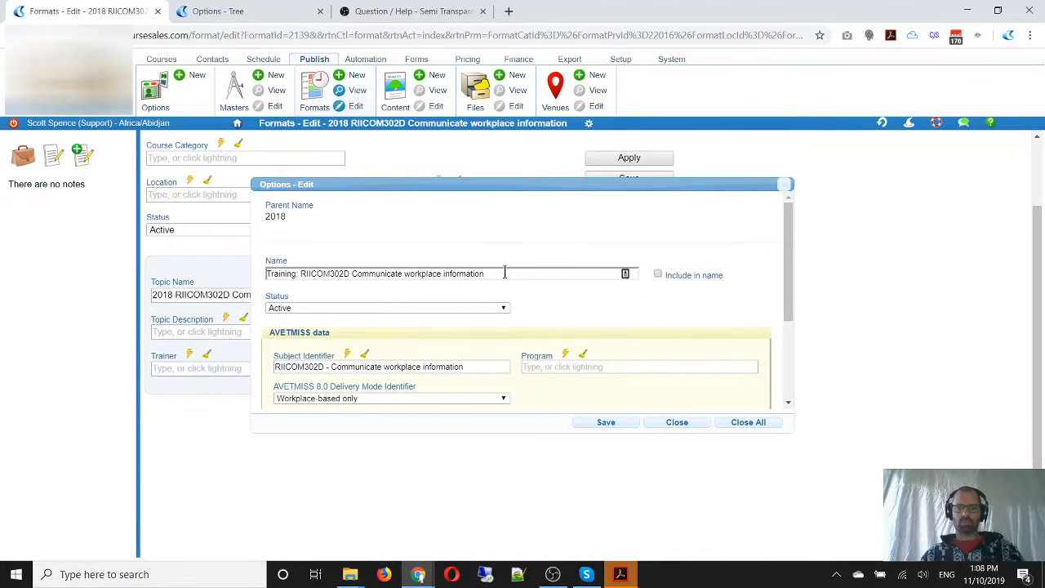
drag(501, 274, 241, 276)
key(ctrl+c)
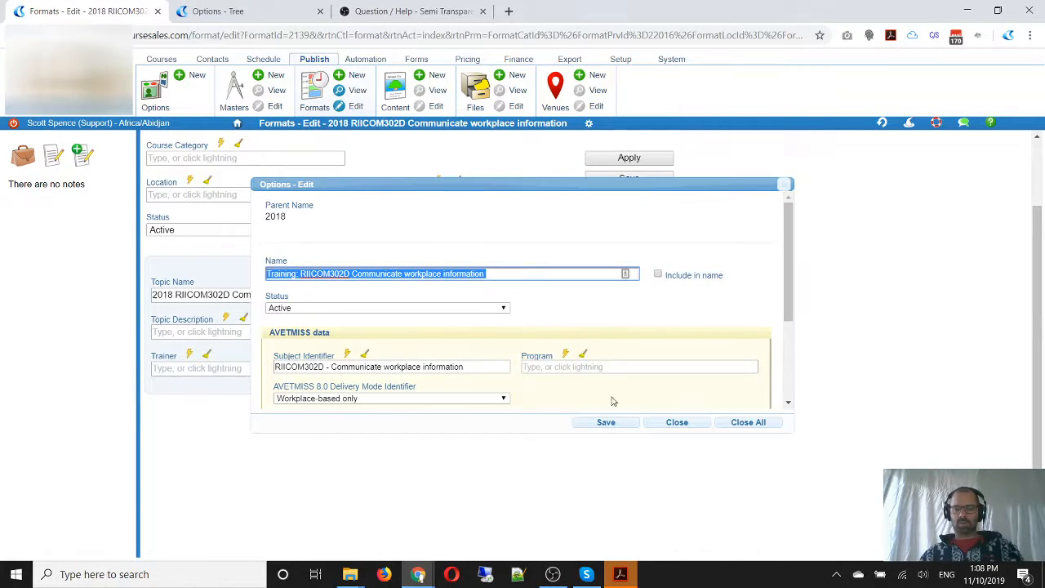
click(608, 423)
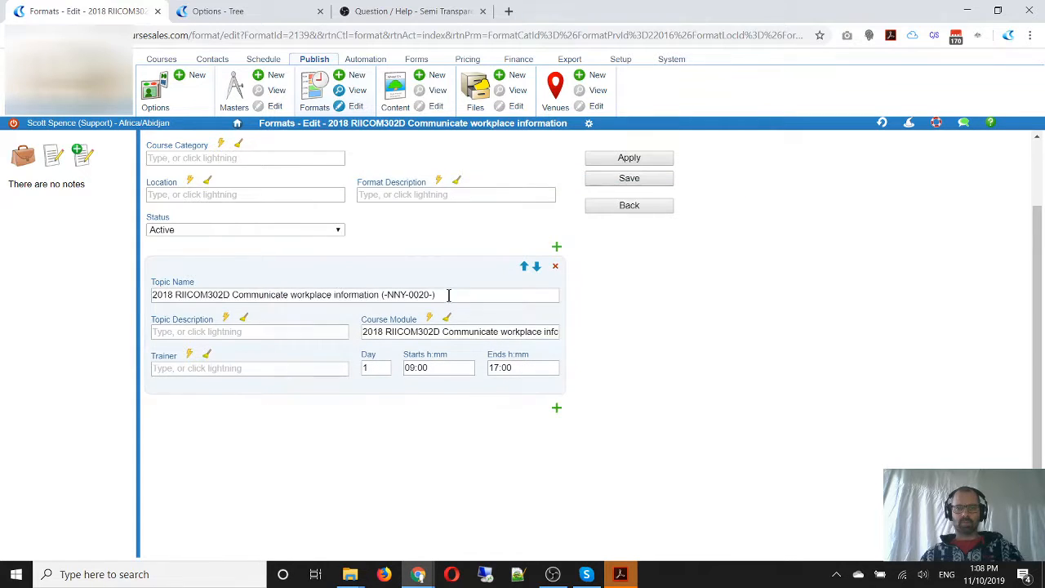
Rename the topic "Training: RIICOM302D Communicate workplace information" and remove the 2018 prefix from the format's name and label
drag(449, 294, 101, 294)
key(ctrl+v)
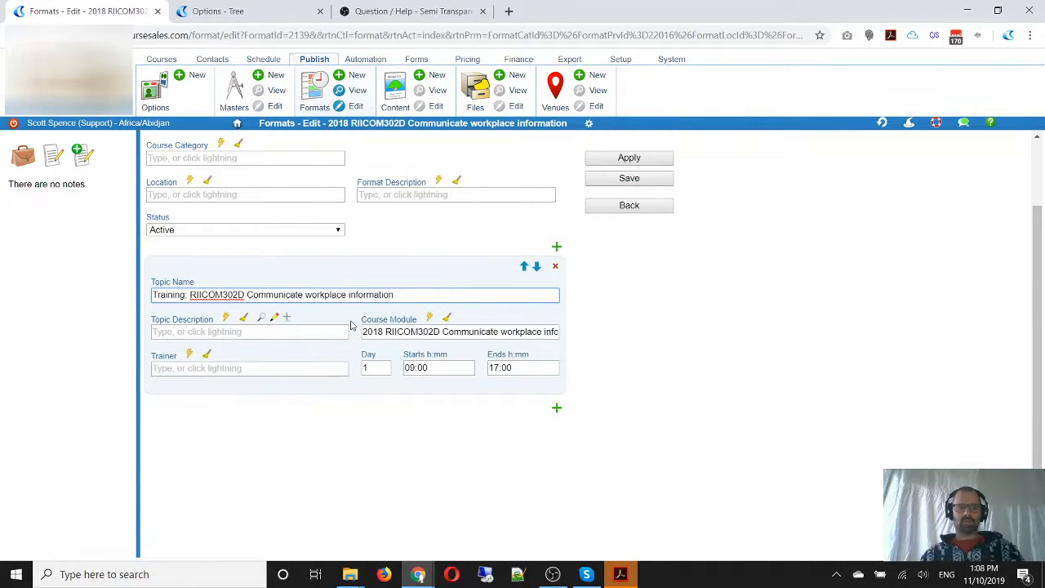
scroll(351, 325, up, 1)
drag(170, 166, 109, 167)
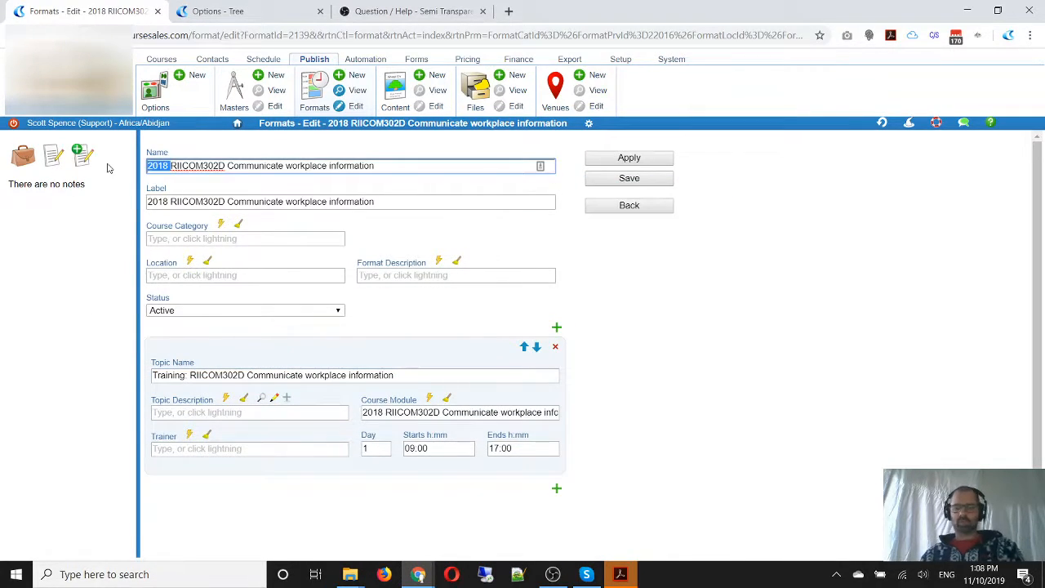
key(Delete)
drag(171, 202, 123, 210)
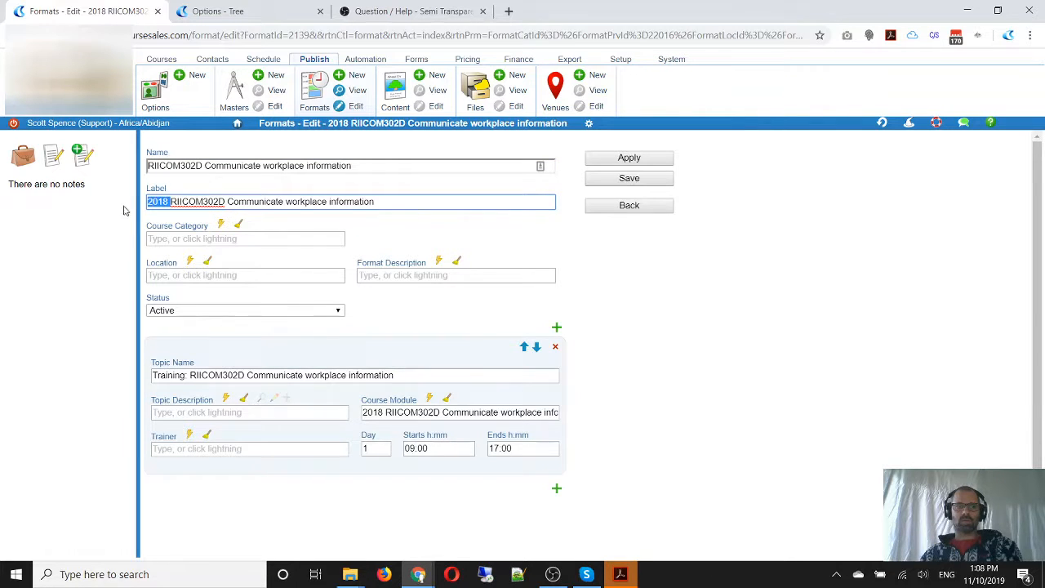
key(Delete)
Add an empty second topic below the Training topic of the format
scroll(653, 364, down, 1)
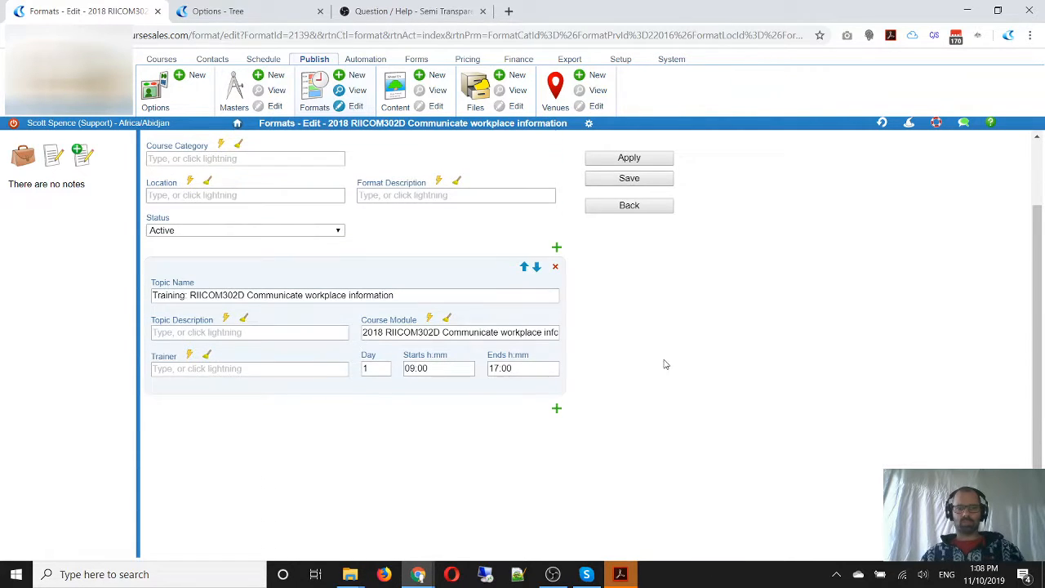
click(557, 411)
scroll(695, 376, down, 2)
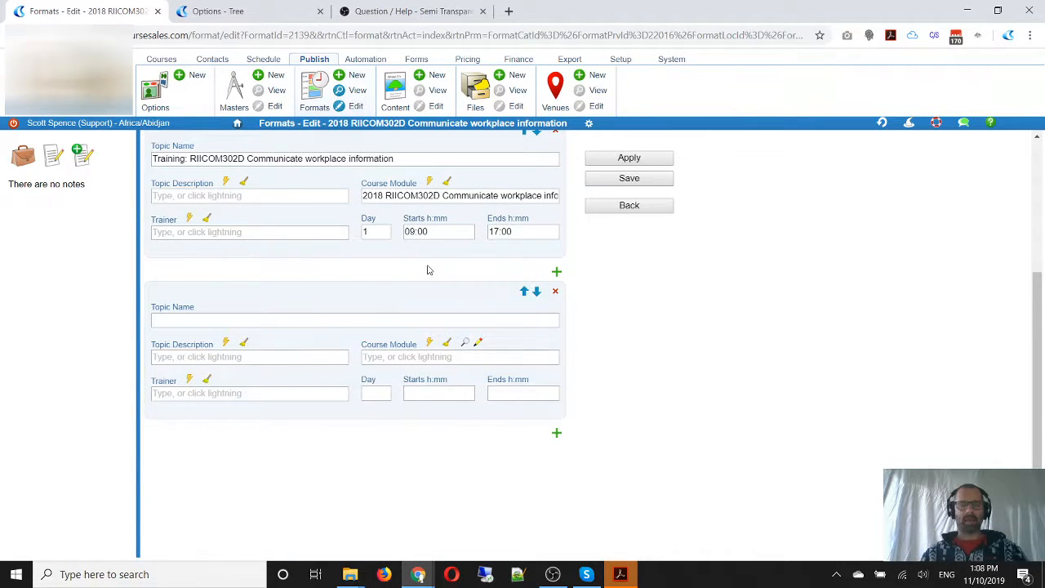
In the options tree, rename the second inactive RIICOM301D Training module "RPL/Credit: RIICOM302D Communicate workplace information"
click(219, 13)
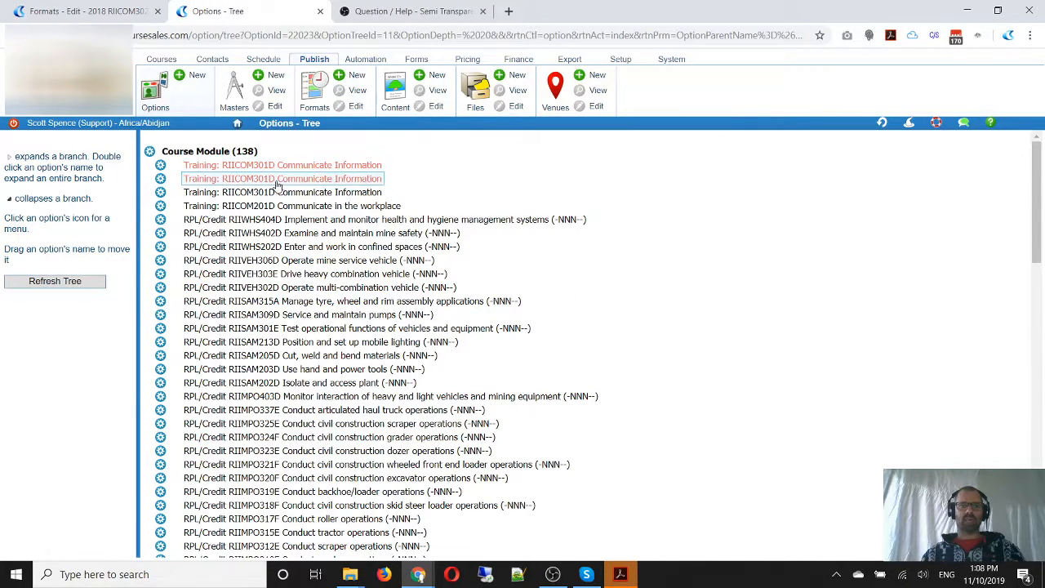
click(161, 181)
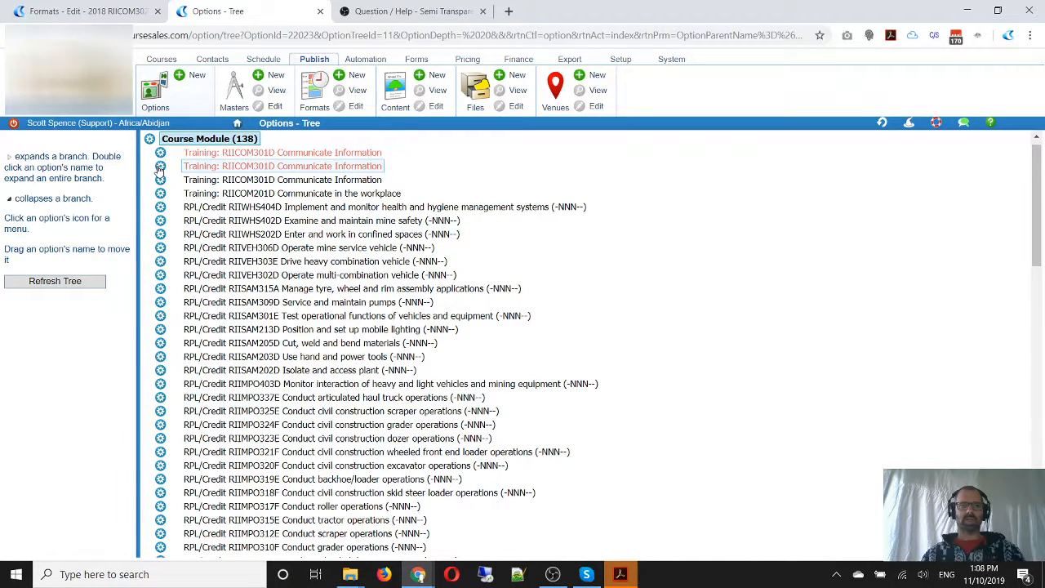
click(160, 166)
click(184, 127)
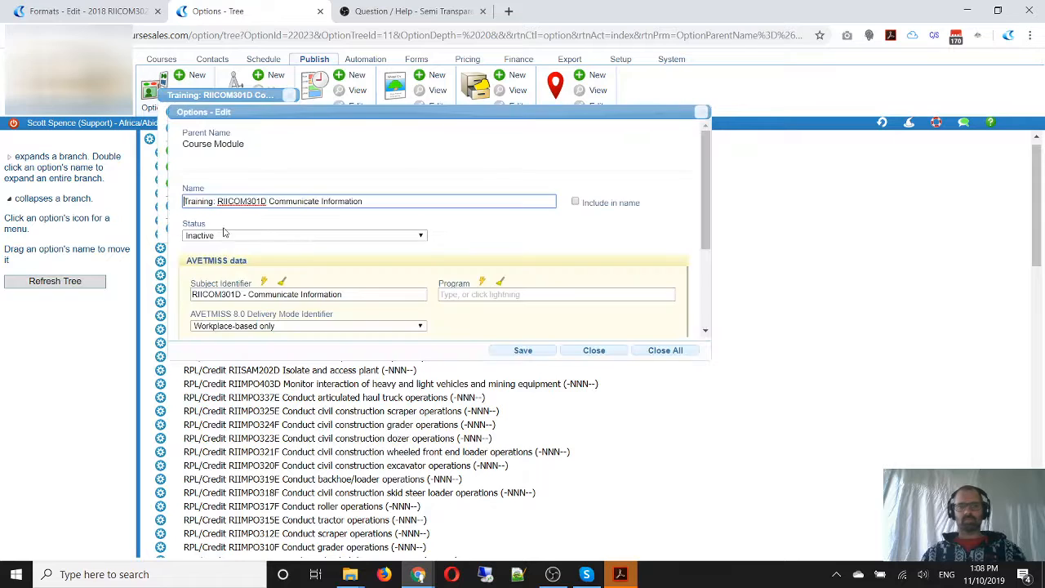
click(330, 206)
key(ctrl+a)
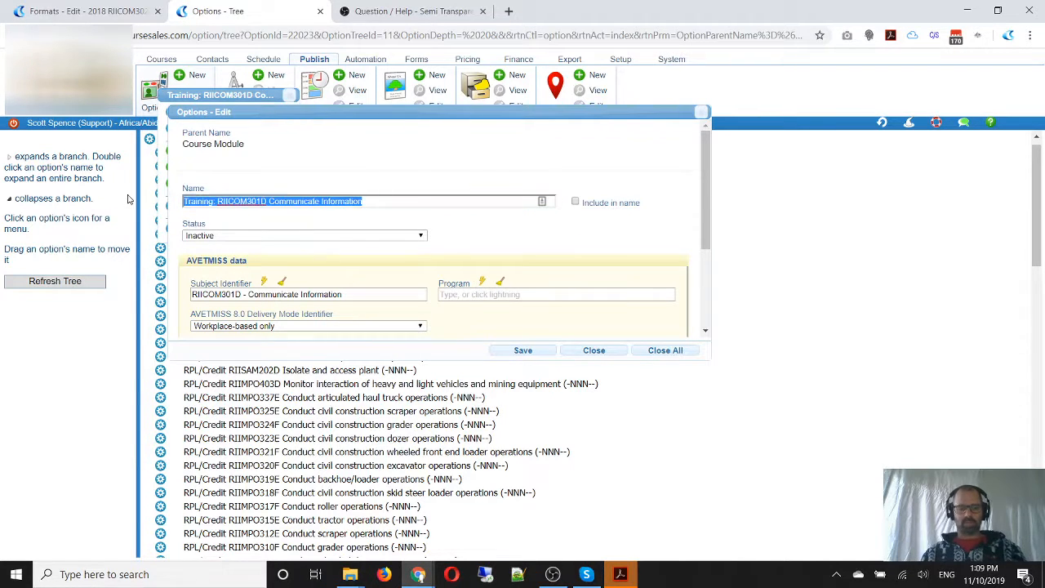
key(ctrl+v)
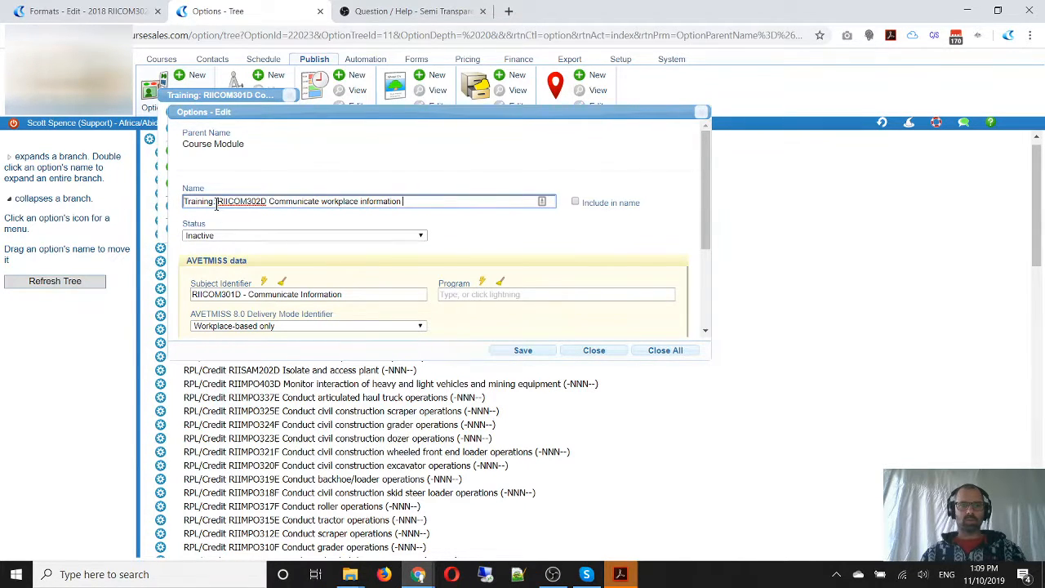
drag(217, 206, 136, 203)
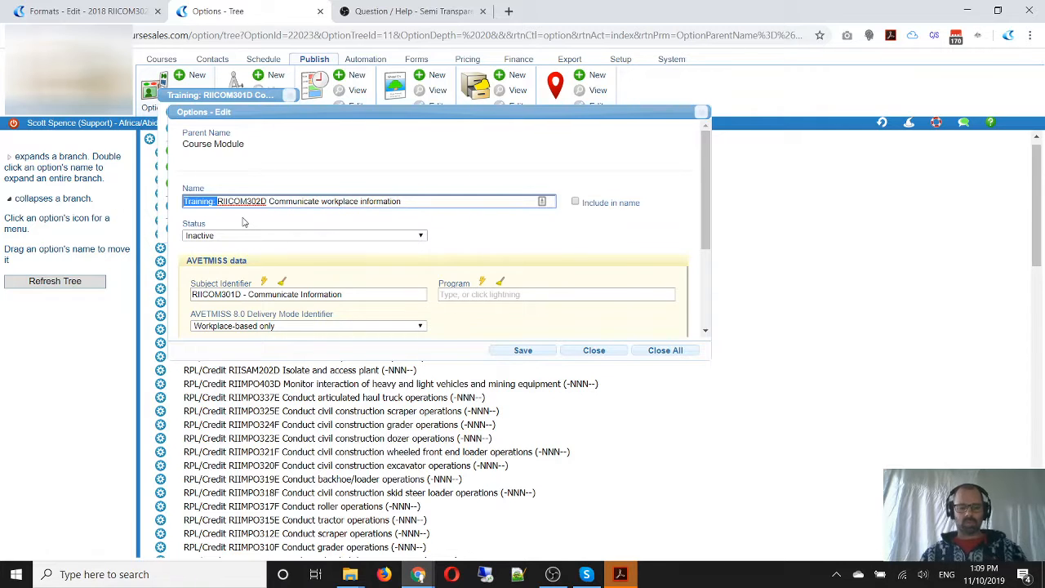
key(BackSpace)
text(RPL/)
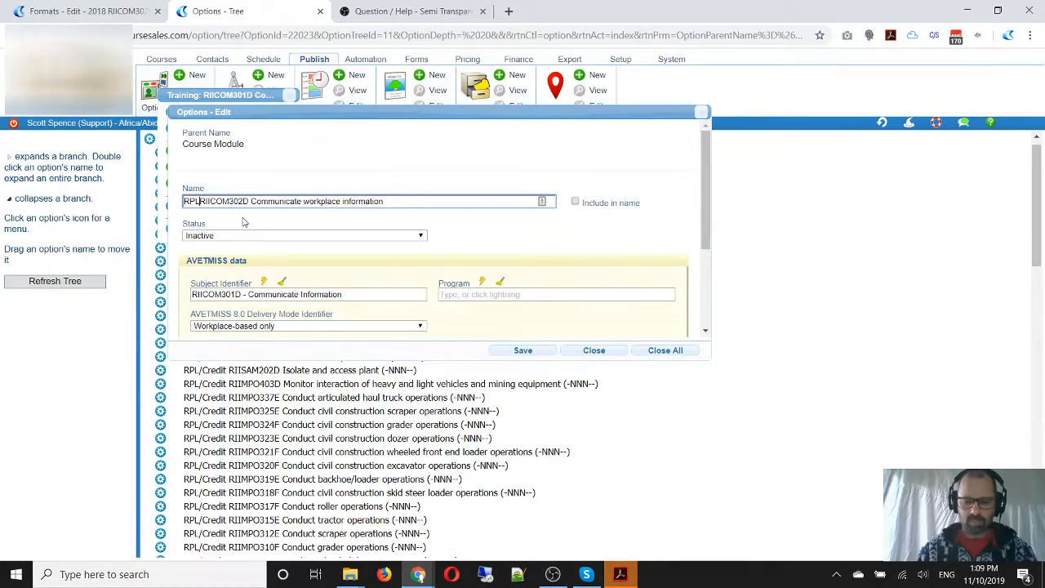
text(Credit)
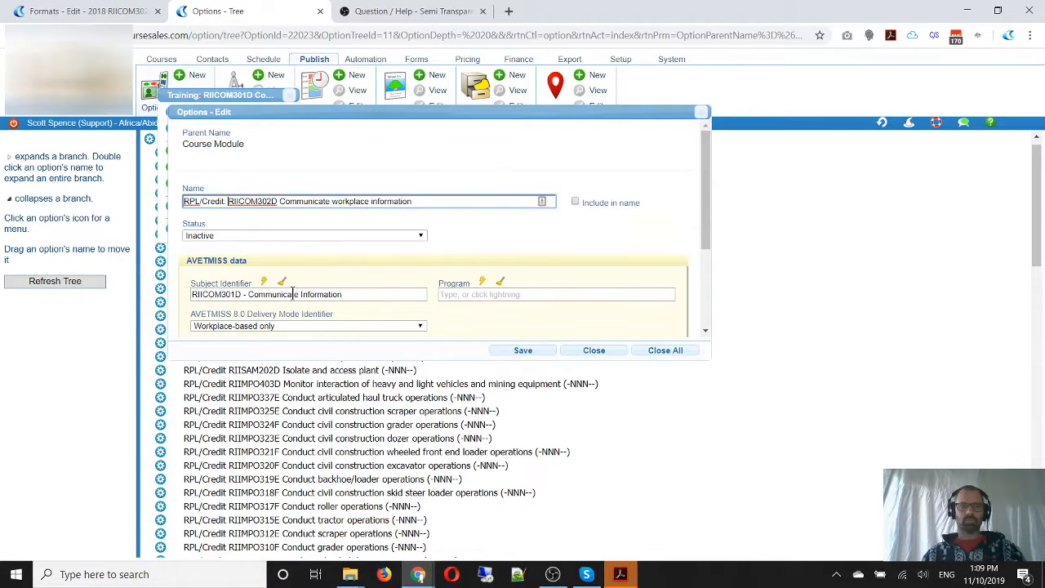
Set the module's subject identifier to "RIICOM302D - Communicate workplace information" and its delivery mode to "Not applicable (RPL or credit transfer)"
click(256, 203)
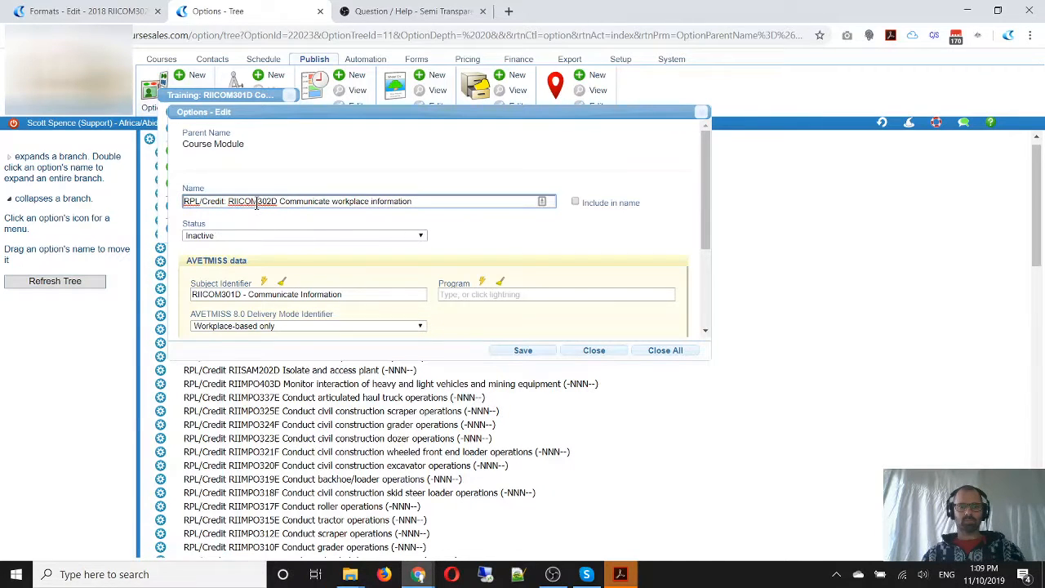
double_click(256, 204)
key(ctrl+c)
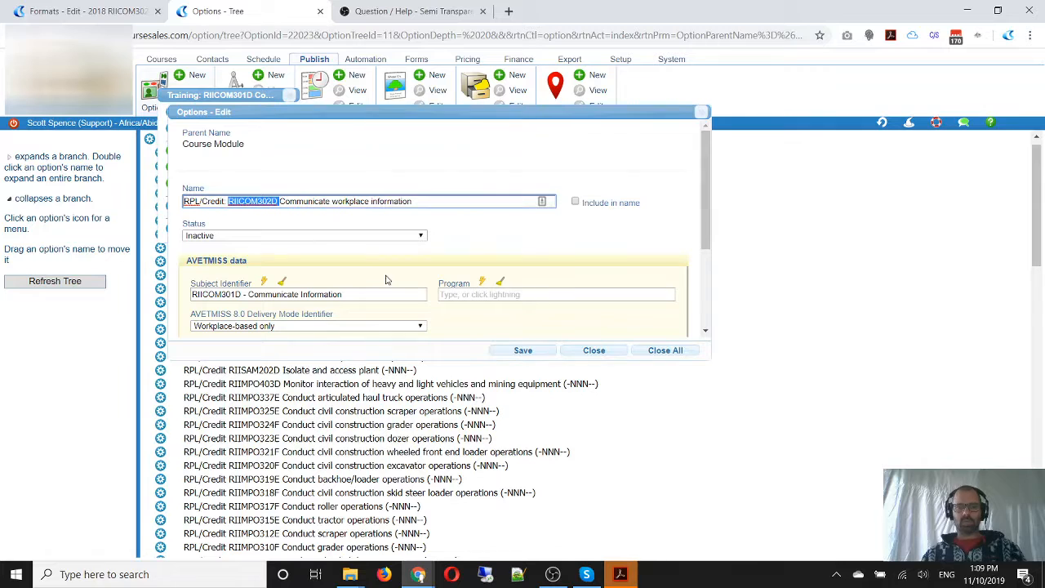
drag(353, 297, 124, 296)
key(ctrl+v)
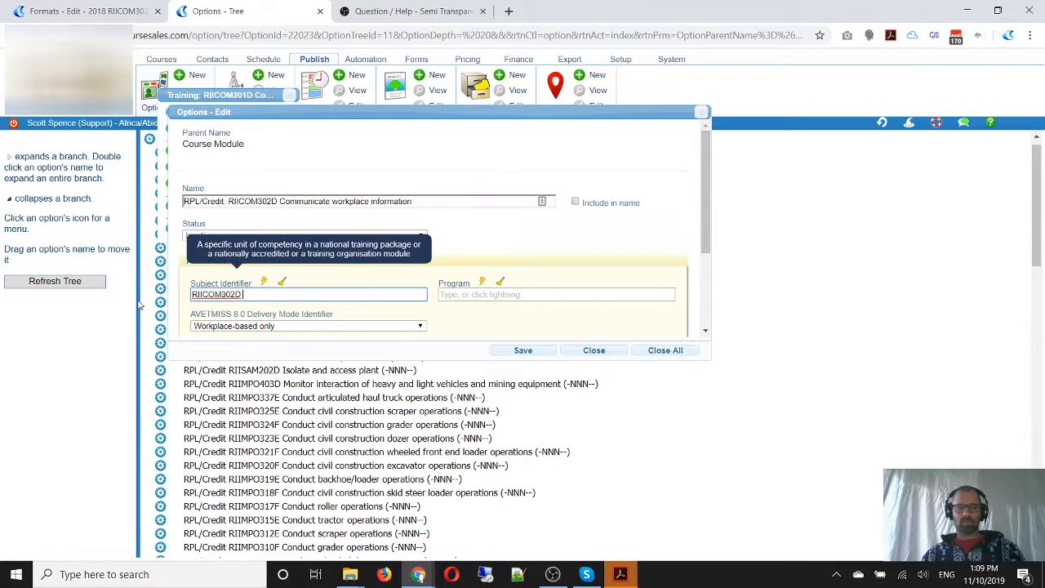
click(228, 308)
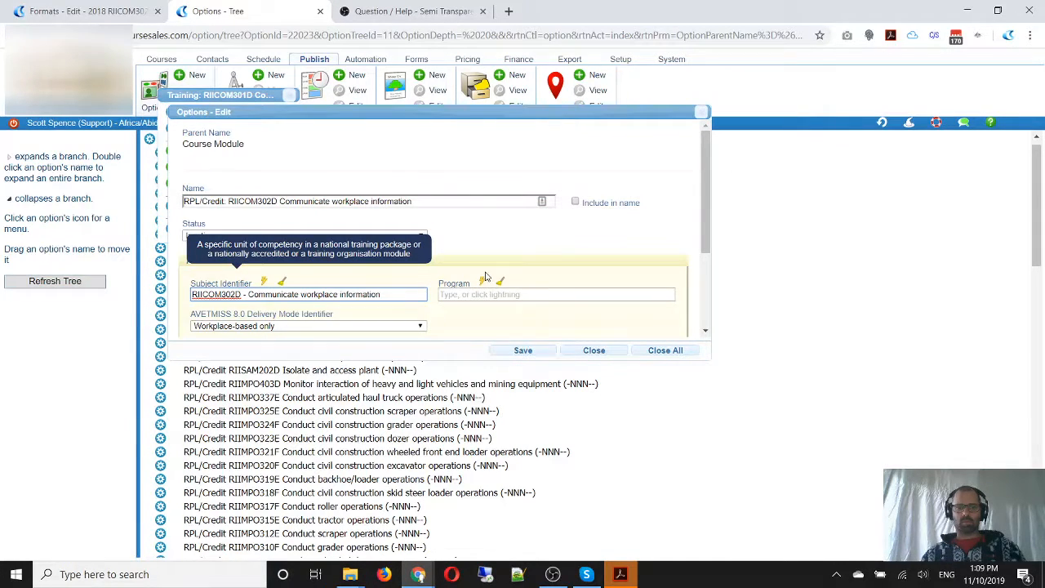
scroll(485, 277, down, 1)
click(334, 258)
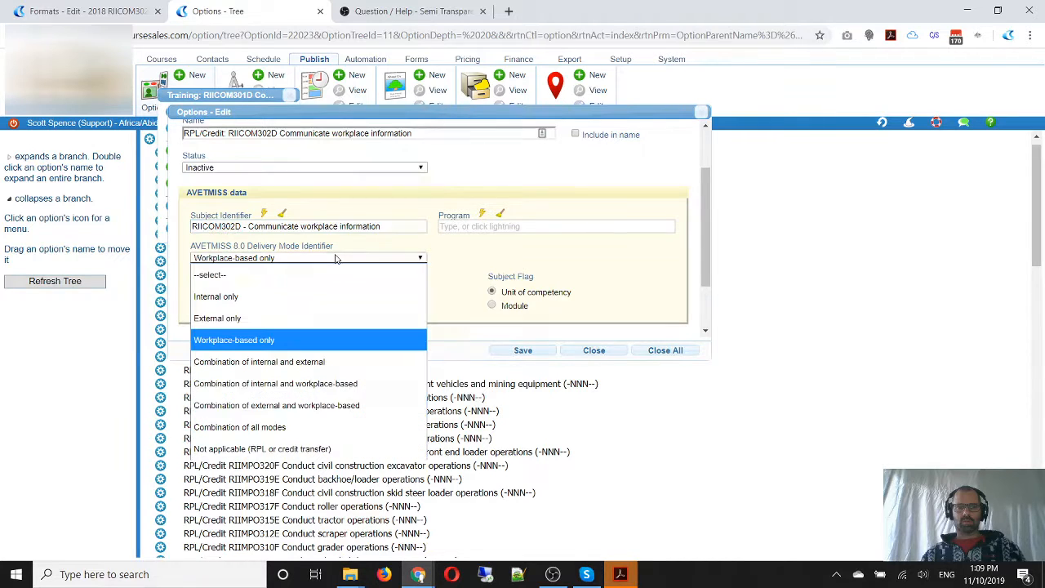
click(334, 449)
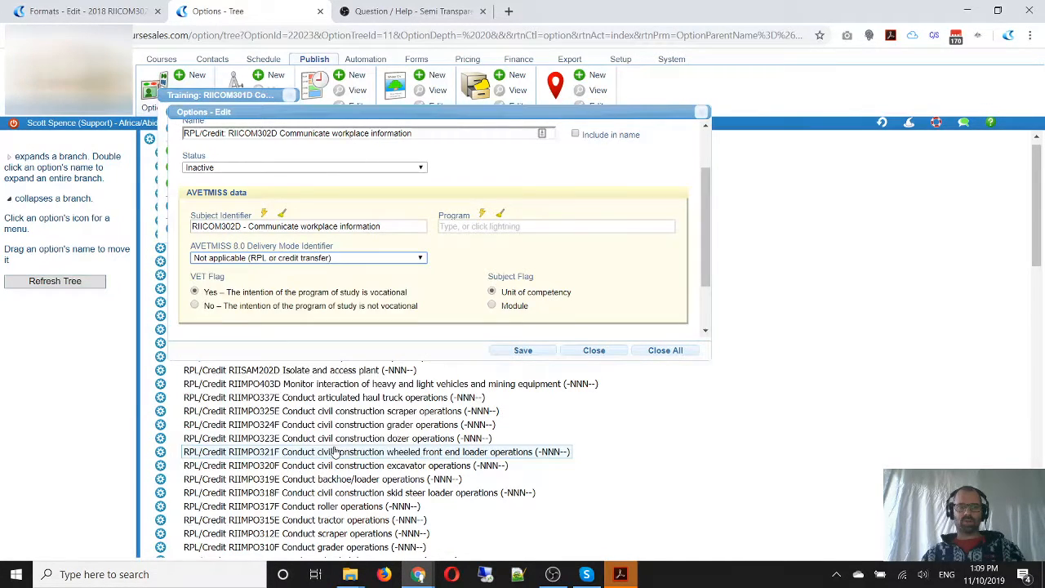
Check the module's remaining AVETMISS data, set its status to Active and save it
scroll(447, 276, up, 1)
scroll(447, 274, down, 2)
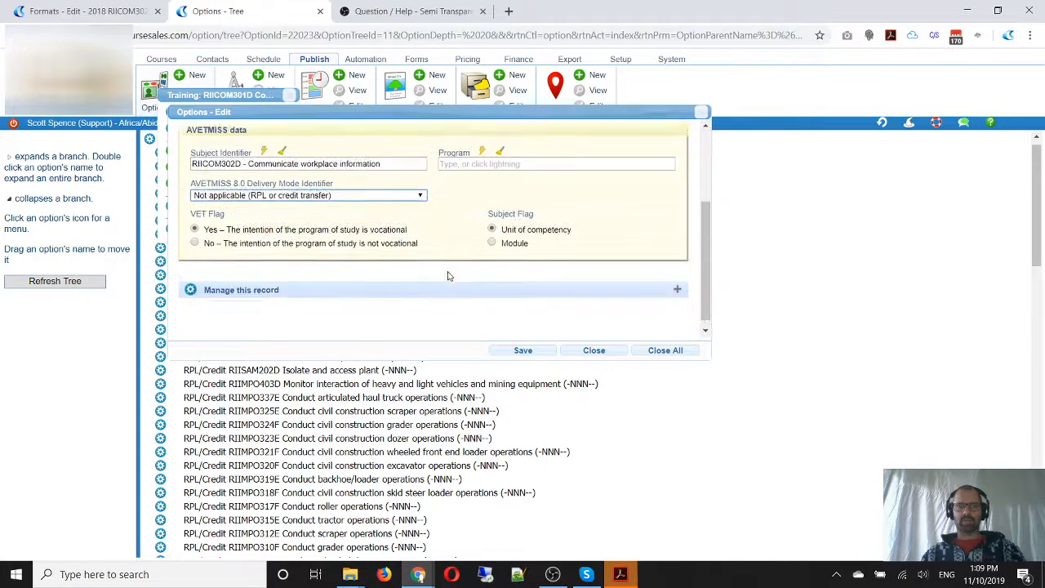
scroll(343, 258, up, 2)
click(219, 237)
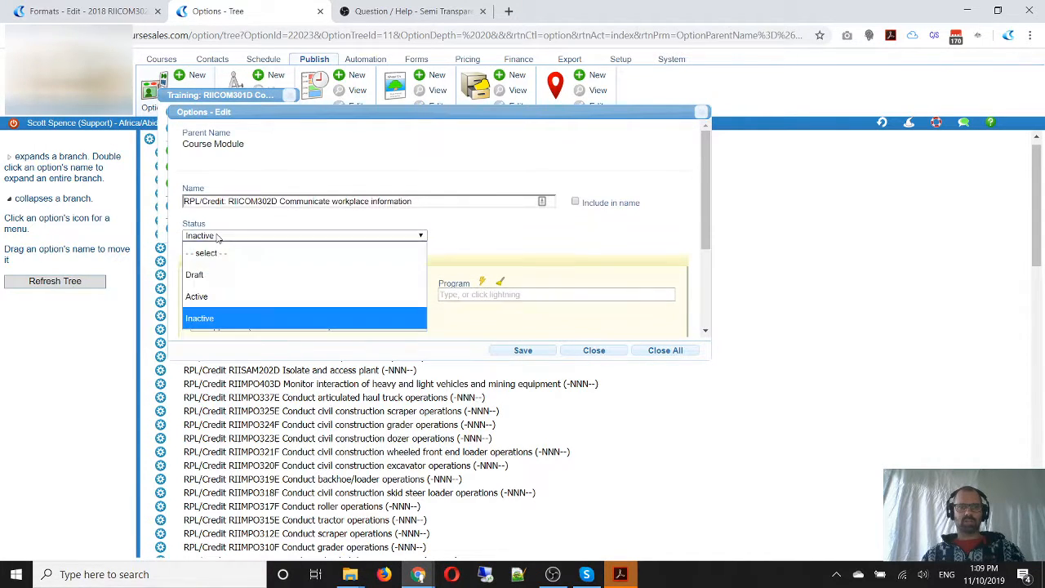
click(215, 295)
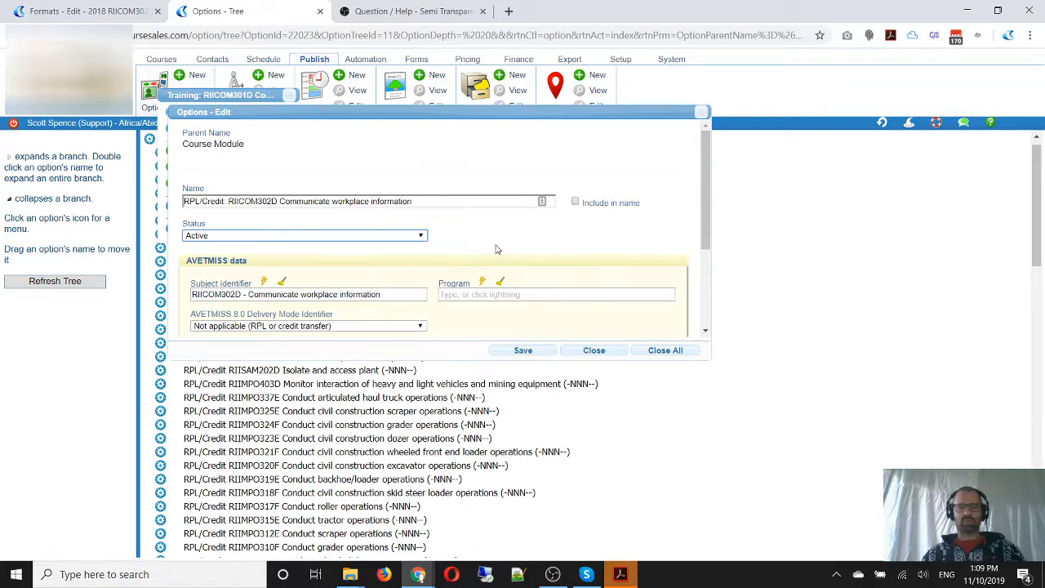
scroll(495, 249, down, 2)
click(532, 354)
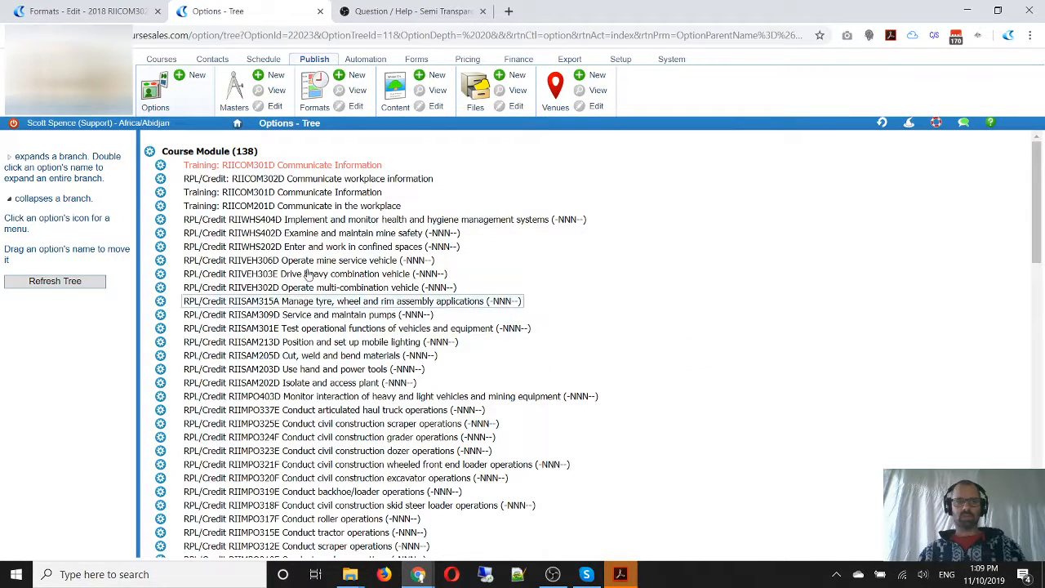
Back in the format, link the second topic to the "RPL/Credit: RIICOM302D Communicate workplace information" course module
click(105, 16)
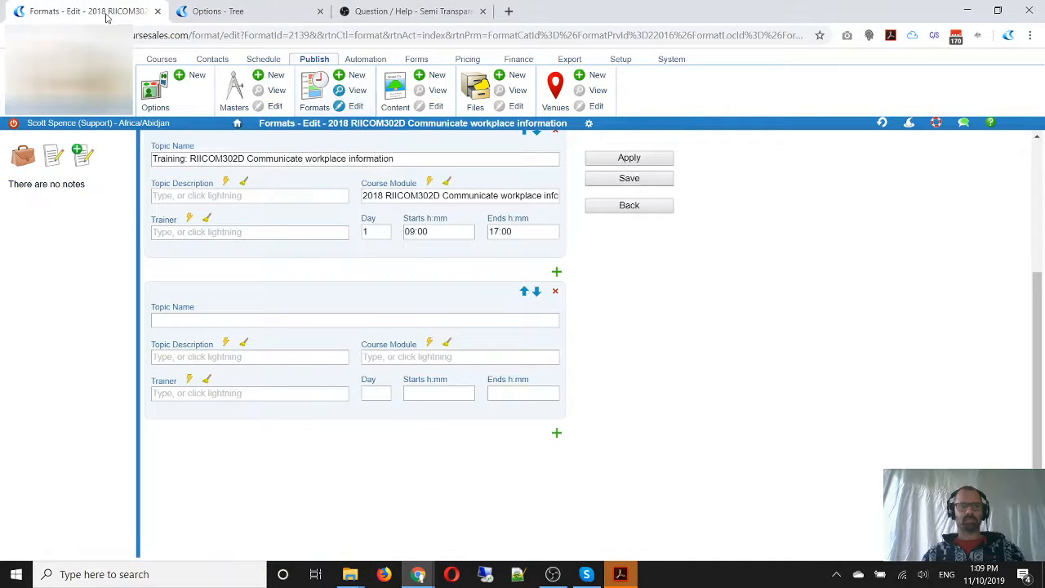
click(376, 360)
key(ctrl+v)
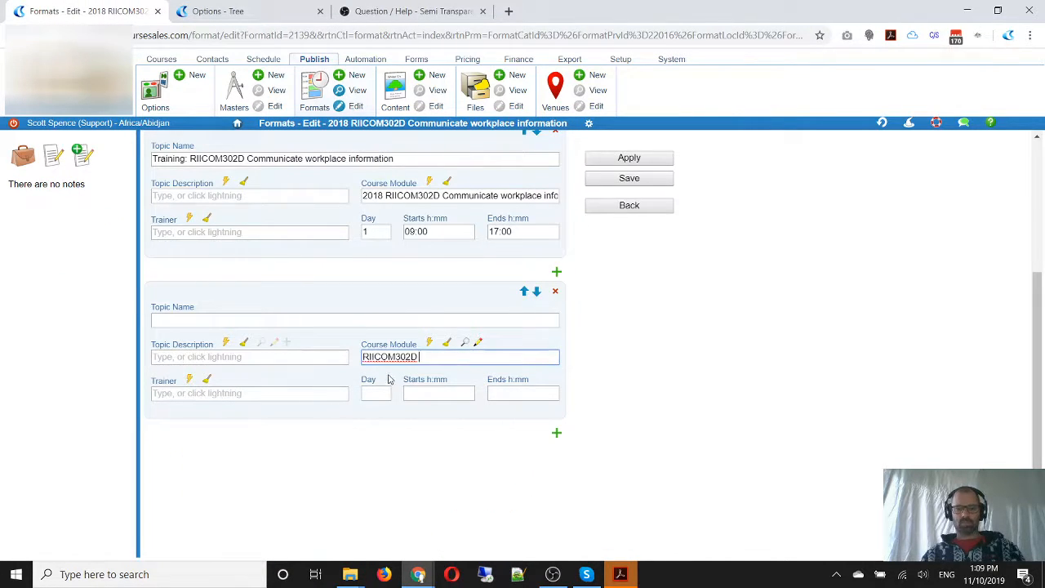
click(390, 377)
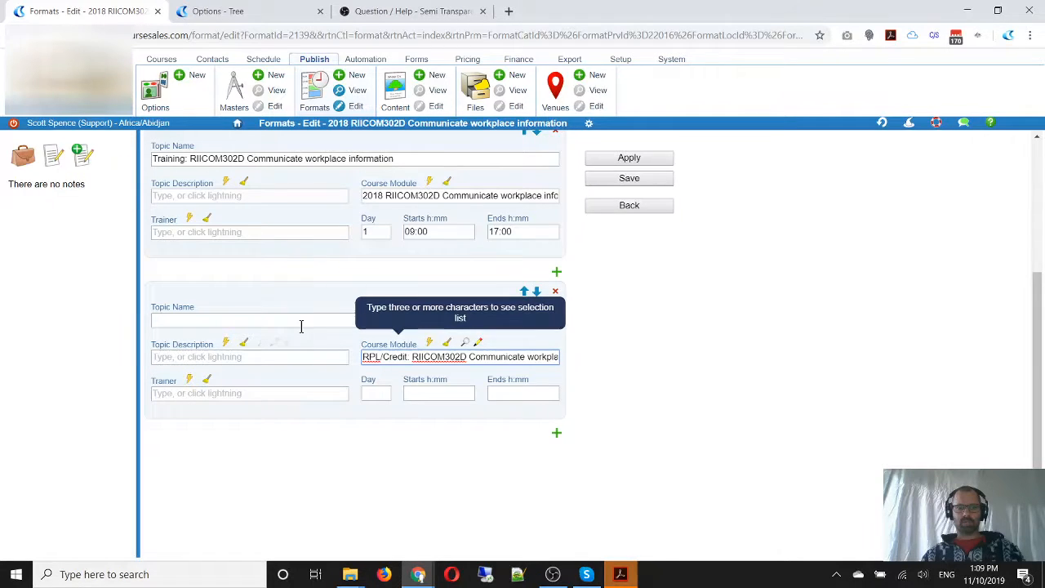
Name the second topic "RPL/Credit: RIICOM302D Communicate workplace information", reusing the name of its course module
triple_click(421, 360)
key(ctrl+c)
click(302, 319)
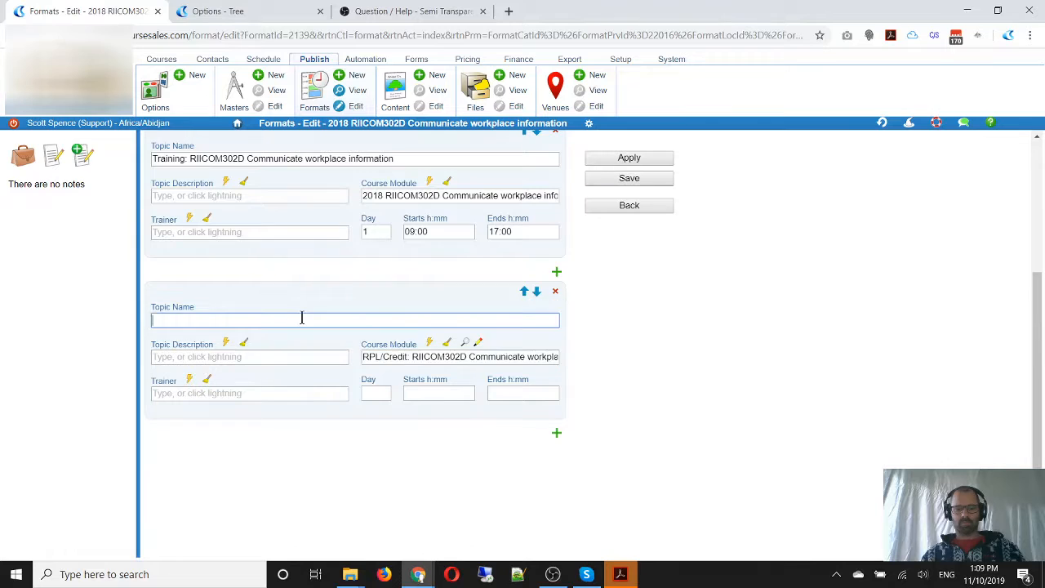
key(ctrl+v)
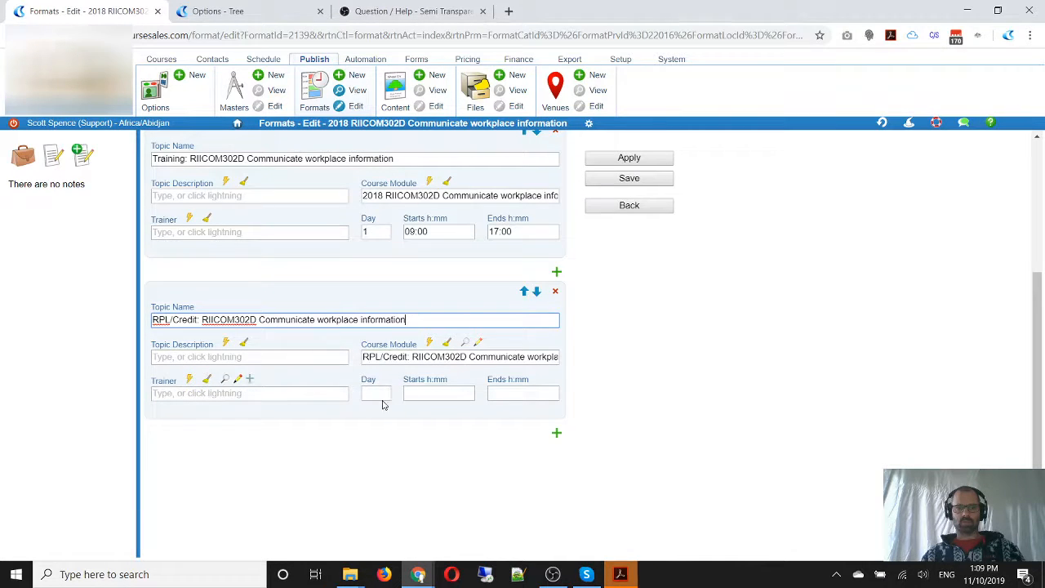
Schedule the RPL/Credit topic on day 2 from 09:00 to 17:00 and save the format
click(371, 393)
text(2)
click(453, 388)
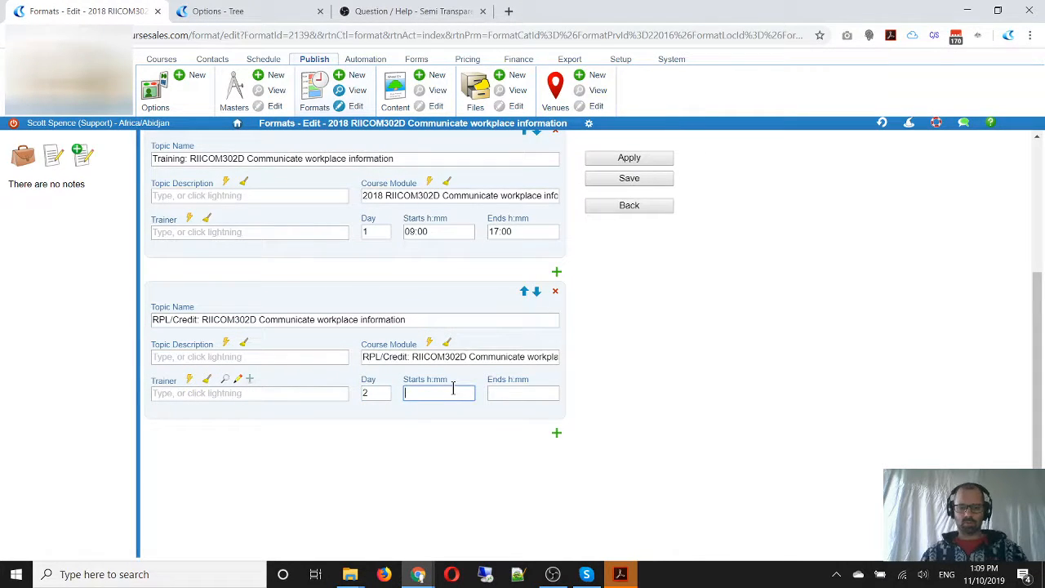
text(09:00)
key(Tab)
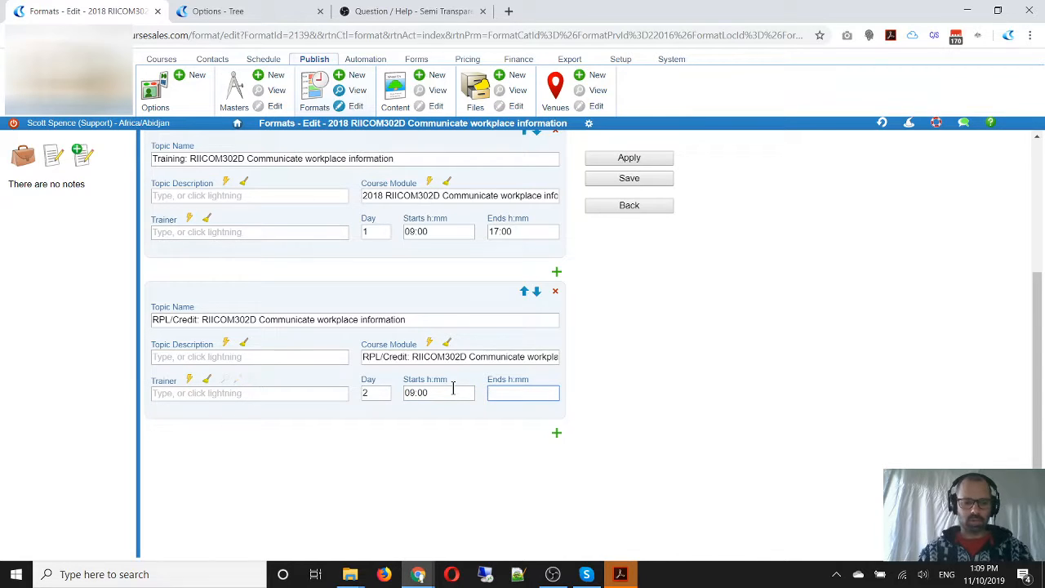
text(17:00)
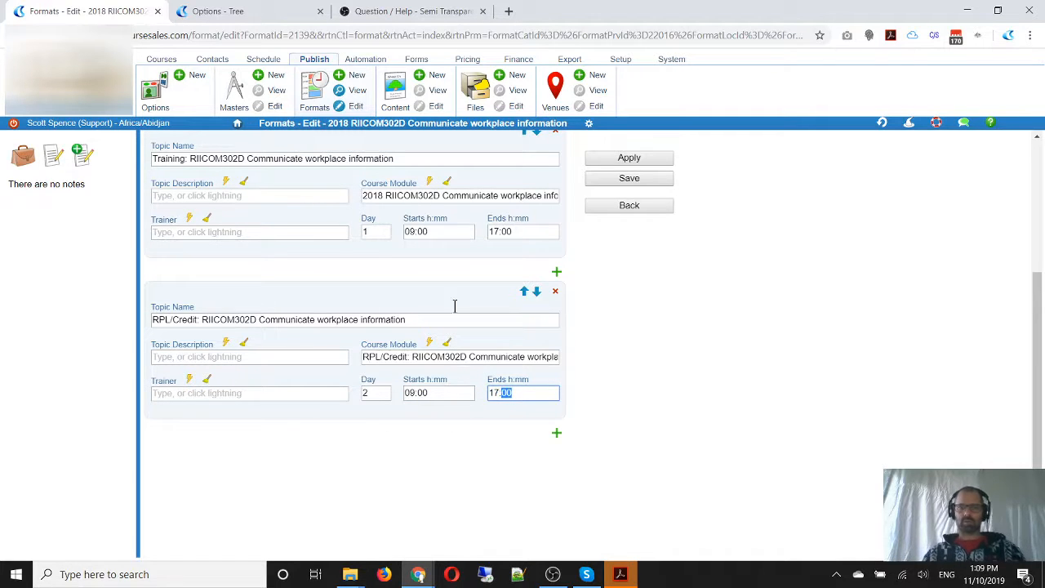
scroll(645, 325, up, 3)
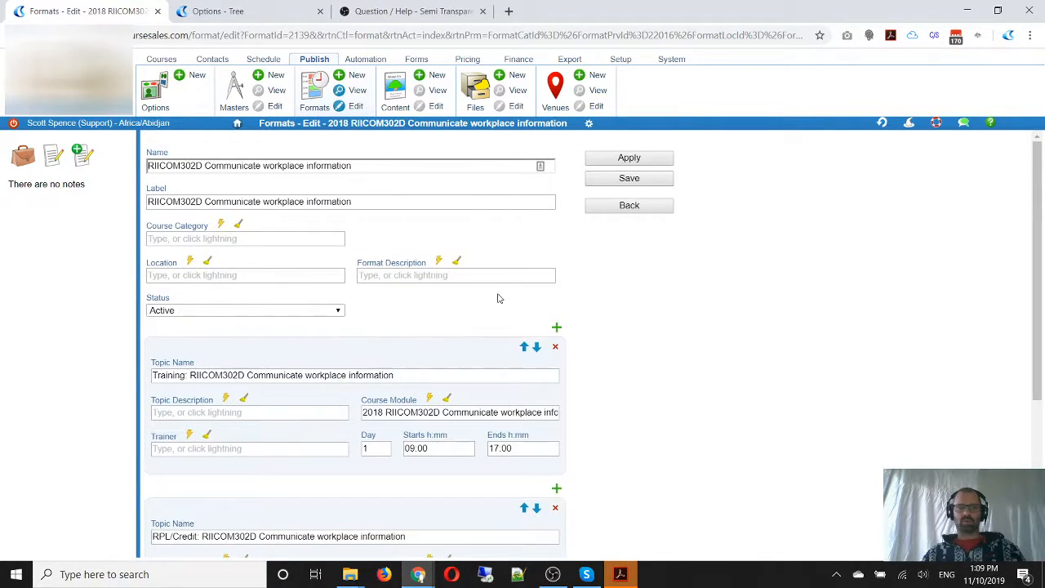
drag(354, 165, 94, 181)
click(627, 178)
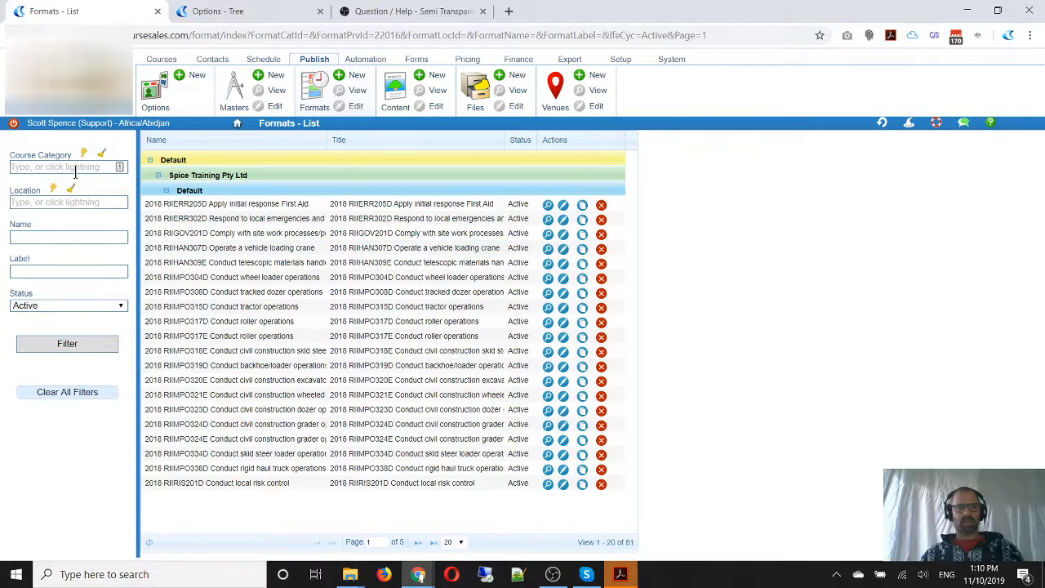
Filter the formats list by the label "RIICOM302D Communicate workplace information" and reopen that format for editing
click(36, 271)
key(ctrl+v)
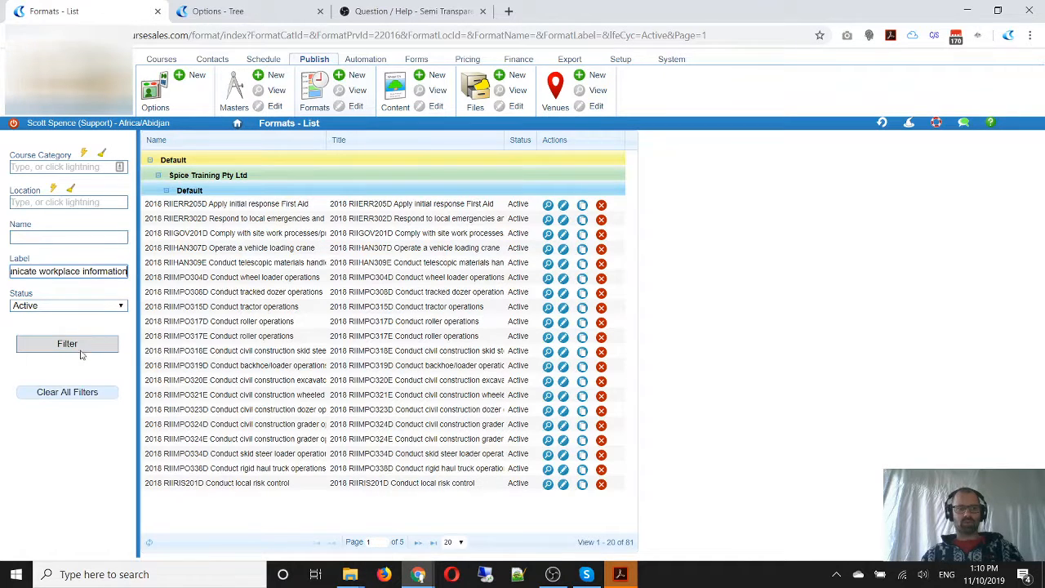
click(81, 345)
click(563, 205)
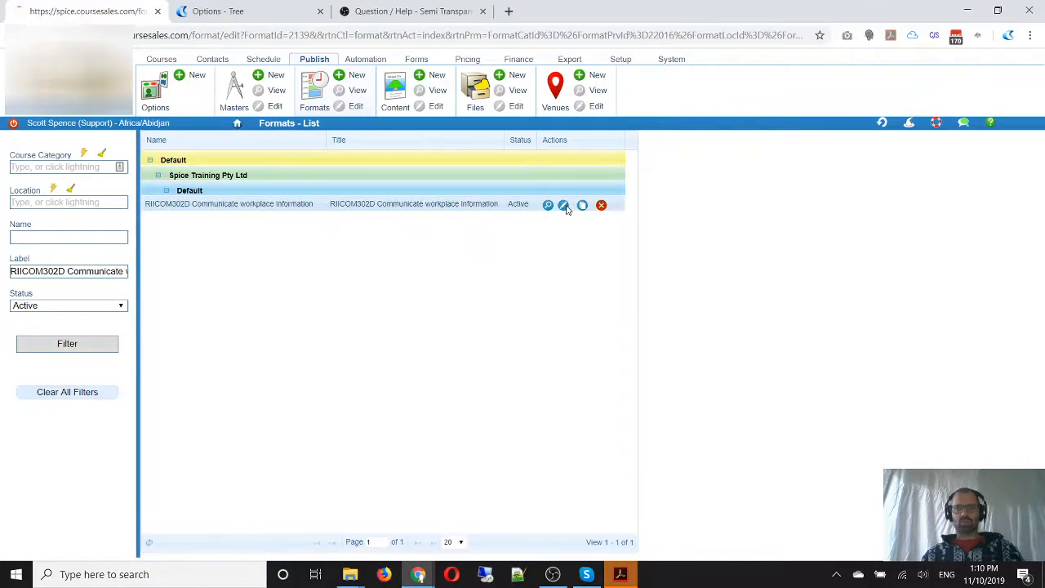
Review the AVETMISS data of the course module linked to the Training: RIICOM302D topic
scroll(441, 411, down, 2)
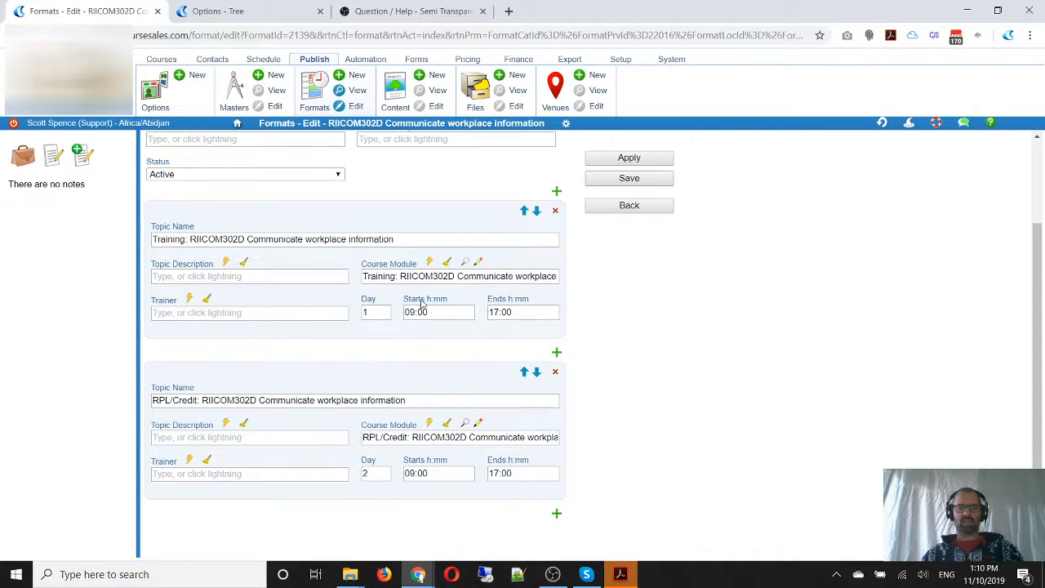
click(465, 264)
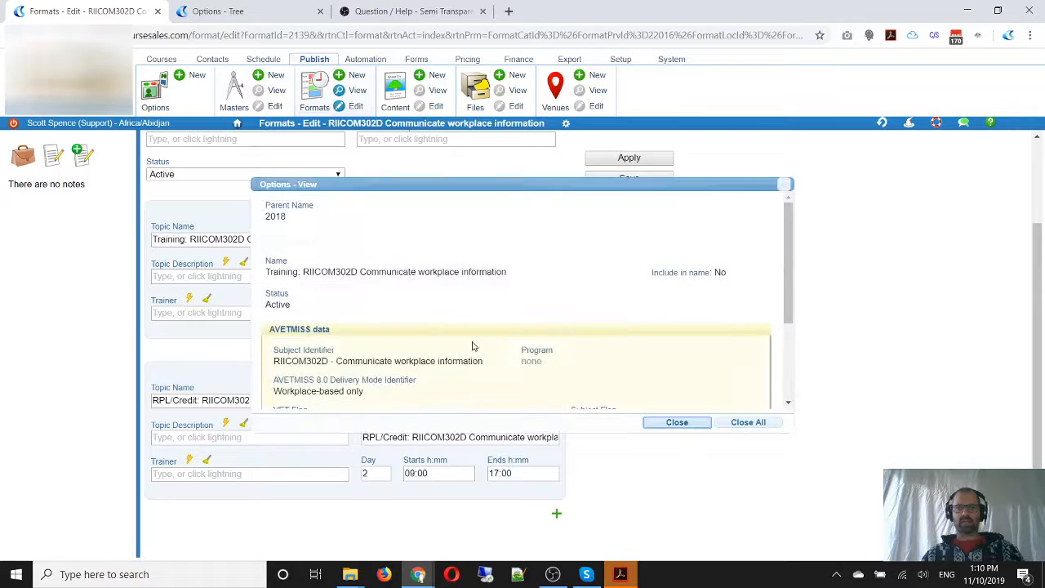
scroll(539, 331, down, 3)
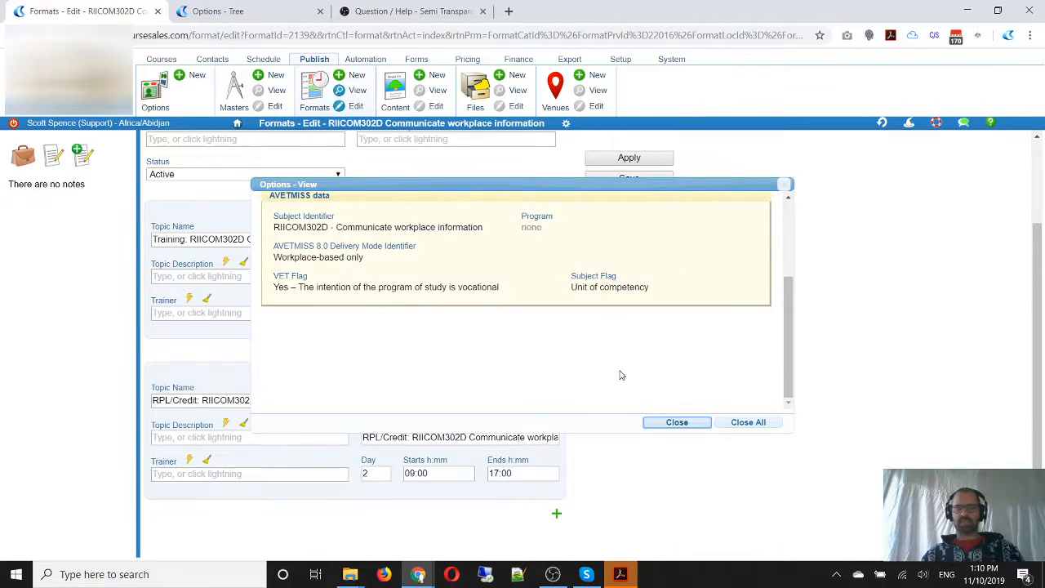
click(676, 424)
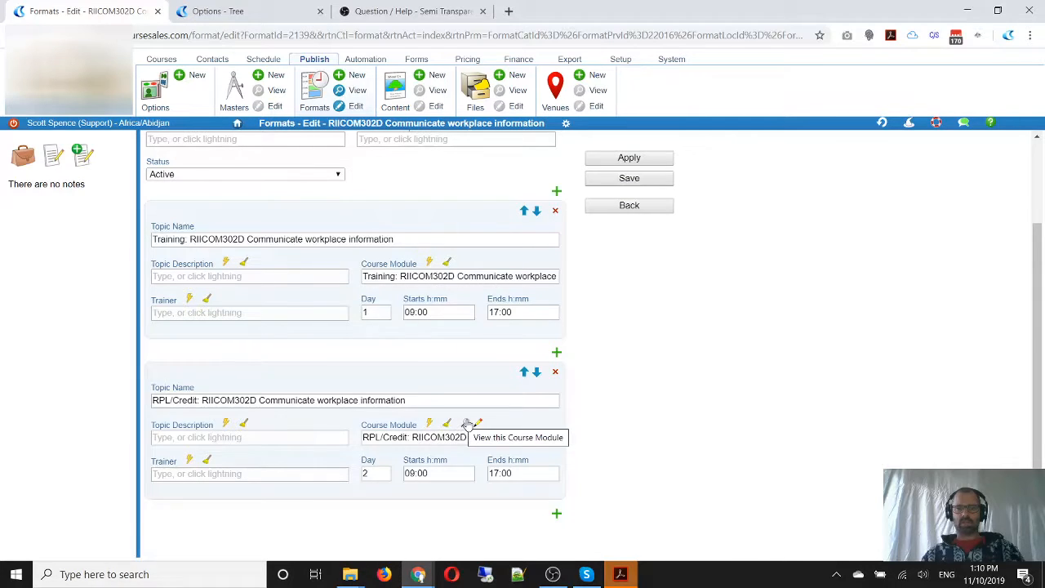
Review the AVETMISS data of the RPL/Credit: RIICOM302D topic's course module and save the format
click(467, 425)
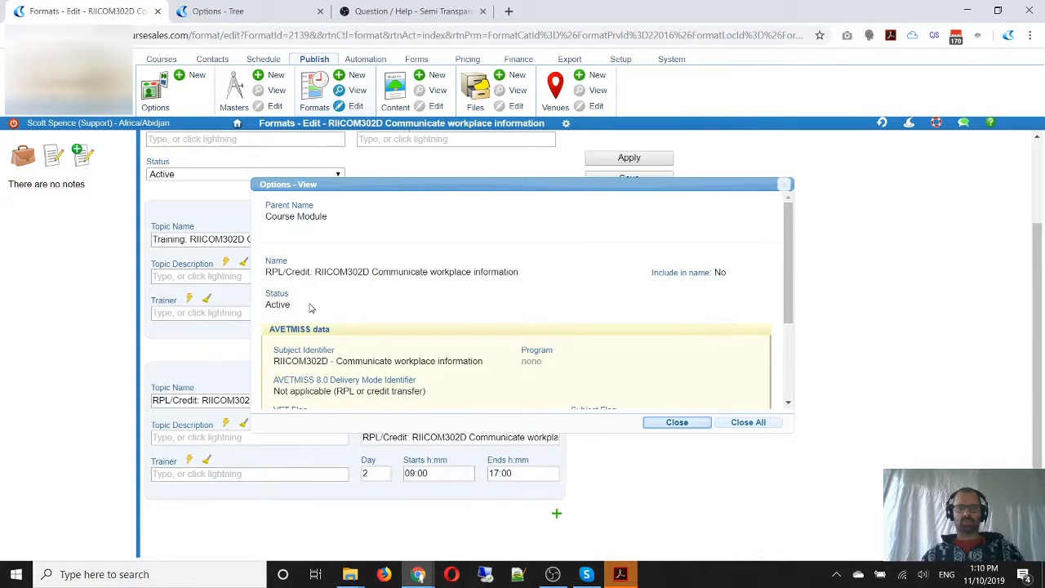
scroll(383, 324, down, 1)
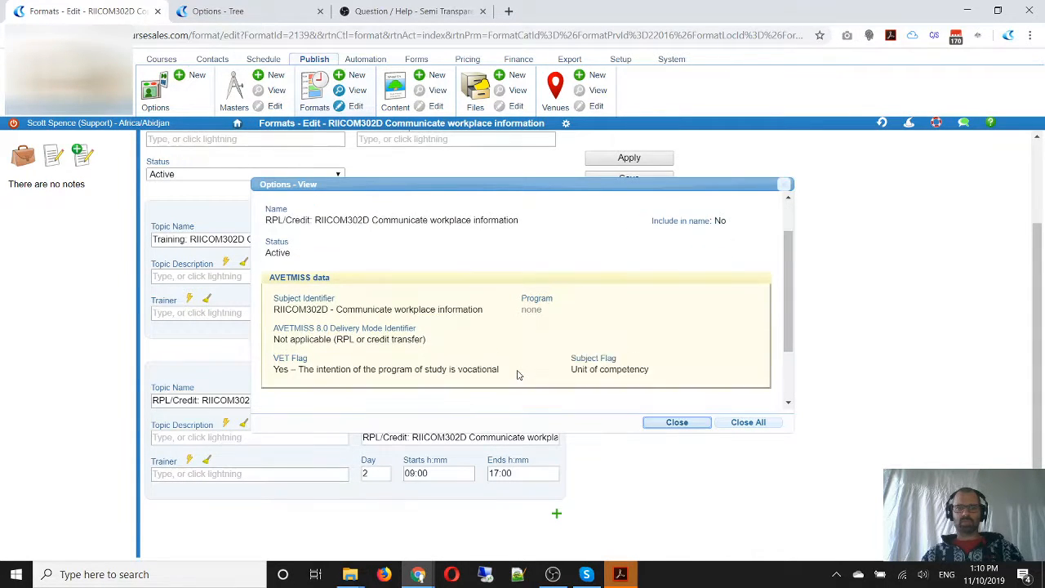
click(680, 423)
scroll(611, 336, up, 2)
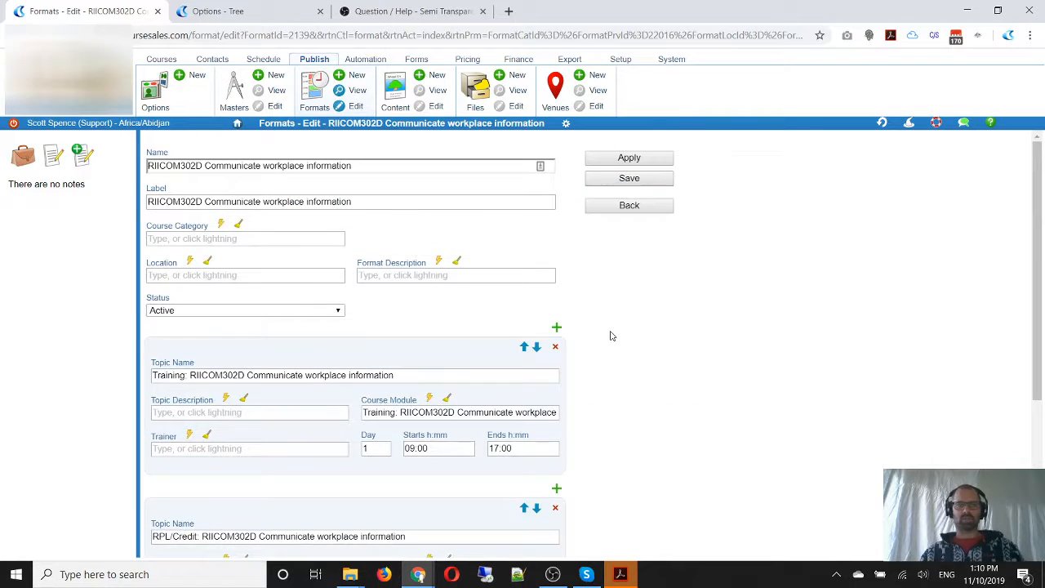
click(627, 177)
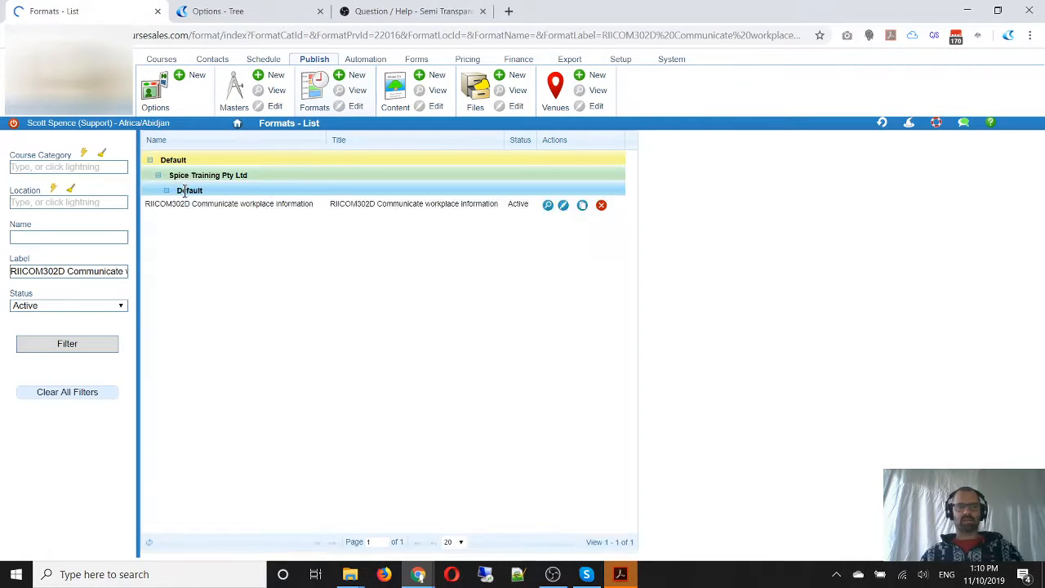
From the unfiltered formats list, edit "2018 RIIERR205D Apply initial response First Aid" and remove its day 1 topic
click(323, 96)
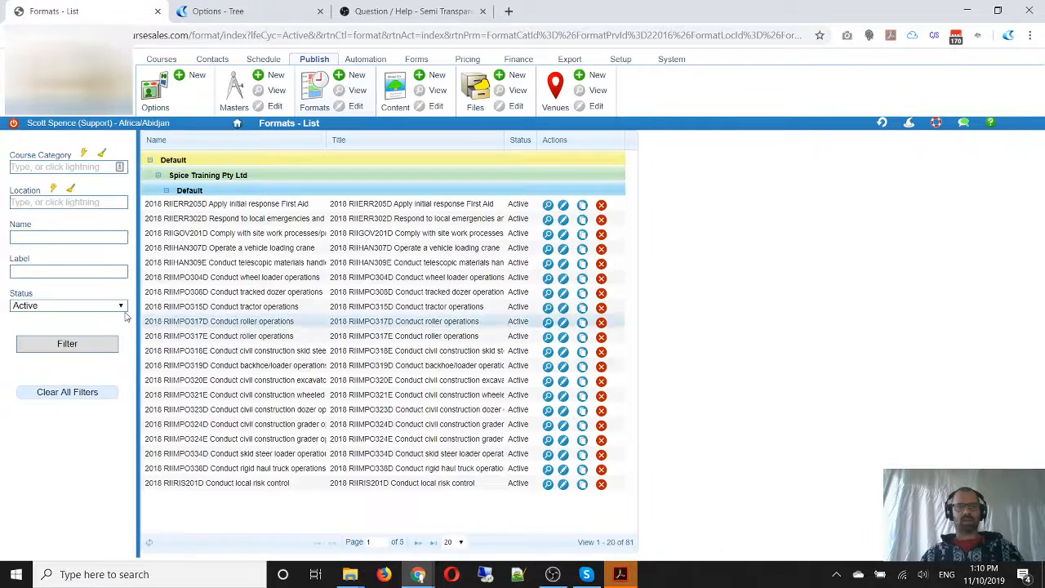
click(565, 207)
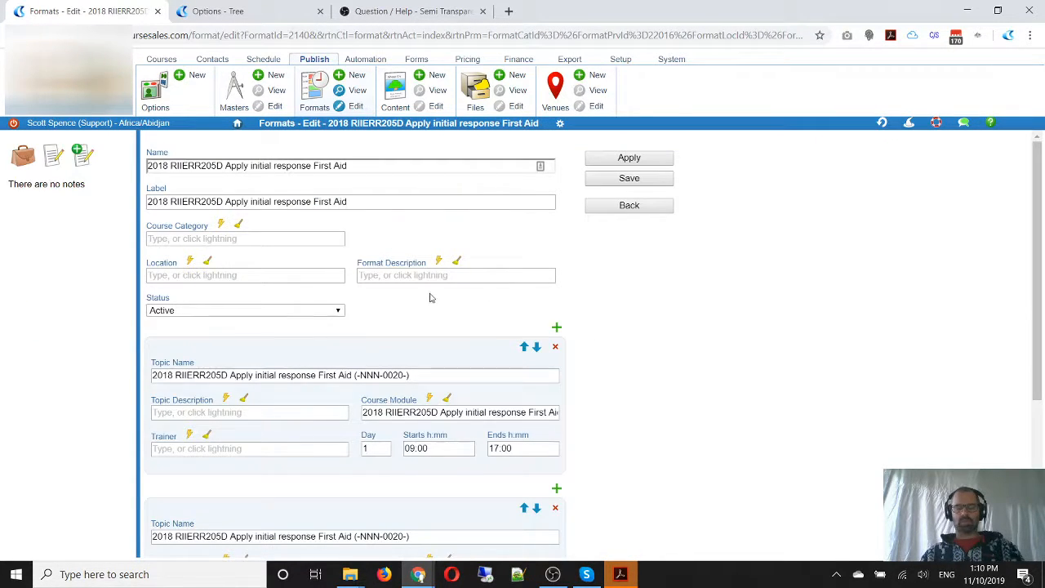
scroll(628, 335, down, 3)
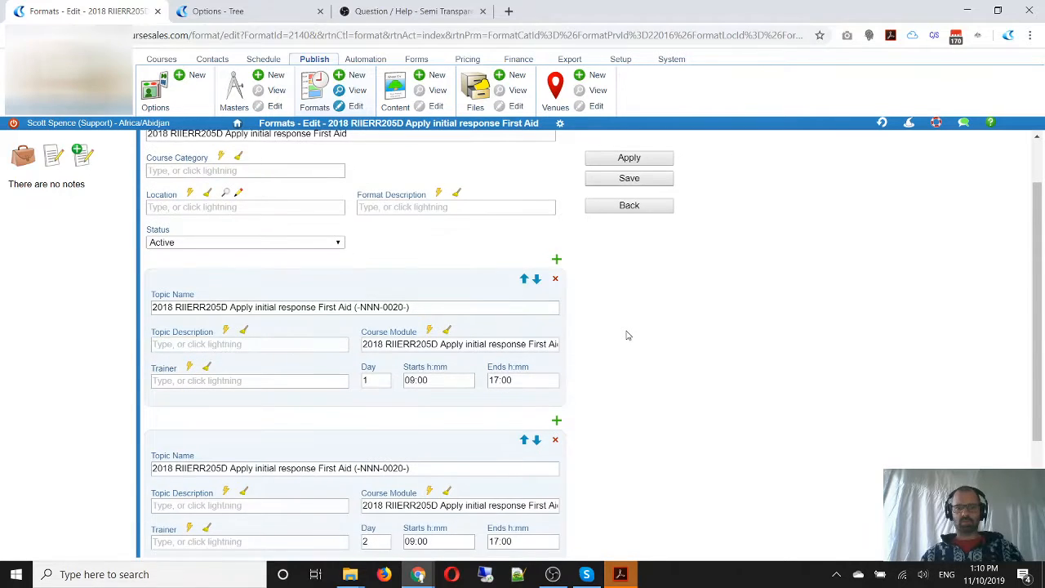
scroll(628, 335, up, 1)
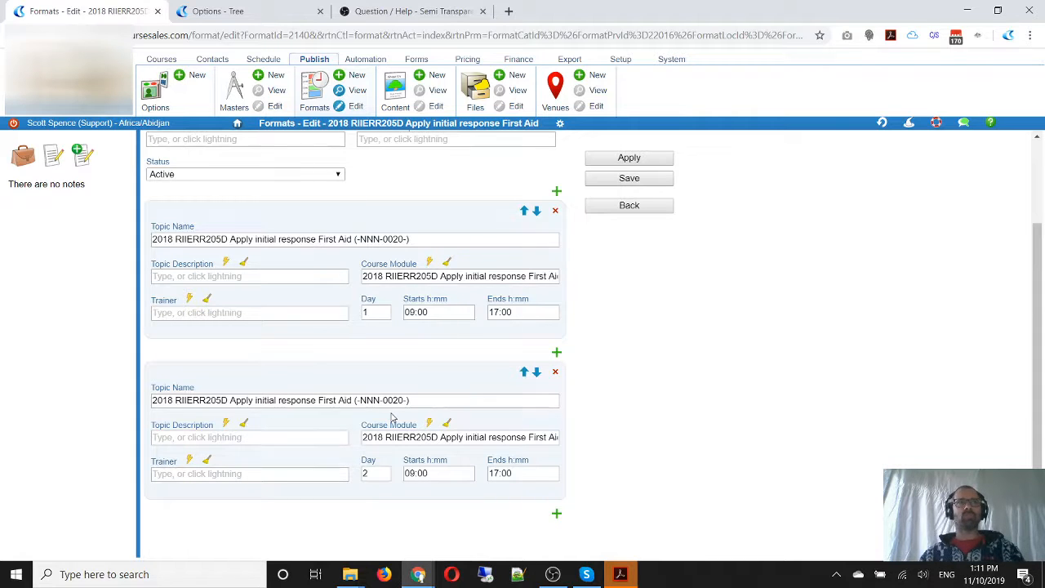
click(555, 213)
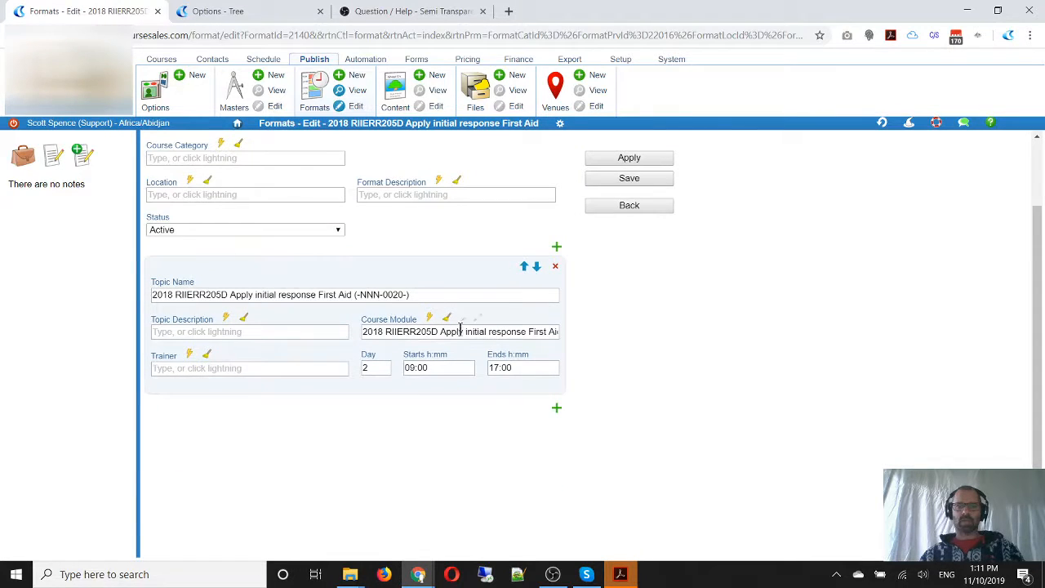
Open the remaining topic's course module for editing and set its subject flag to "Unit of competency"
click(480, 319)
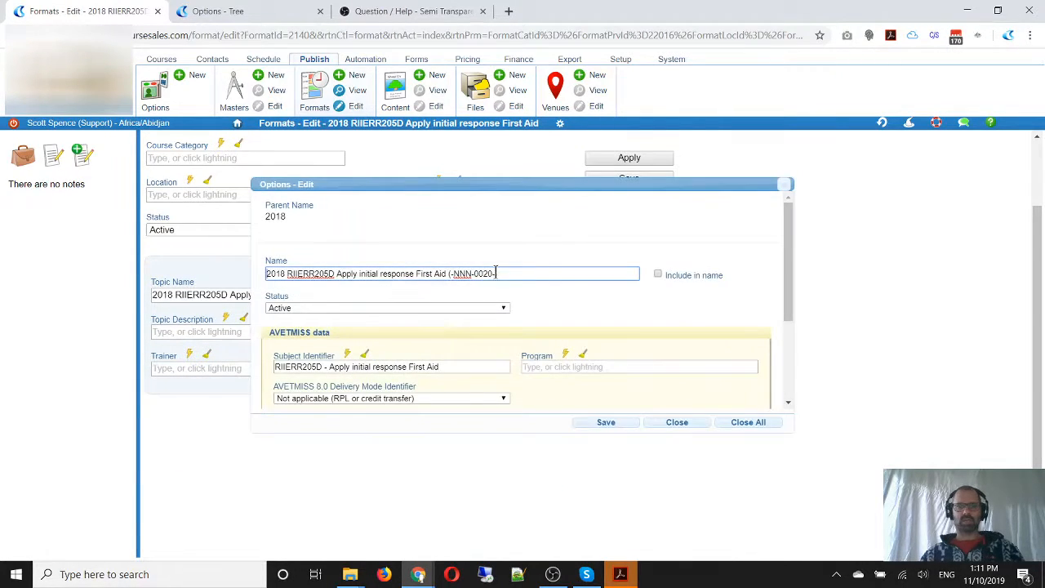
scroll(461, 357, down, 2)
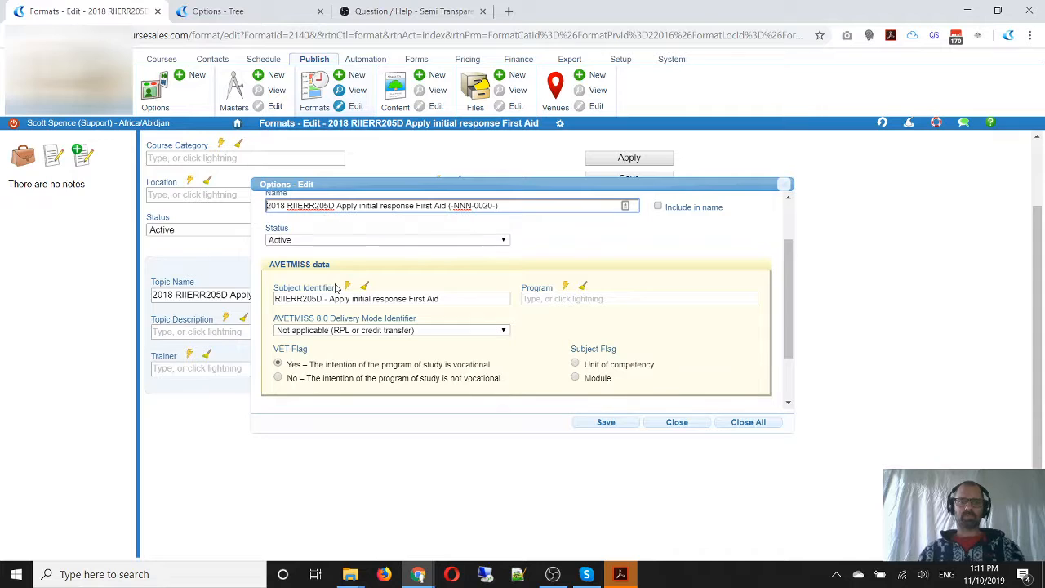
click(575, 365)
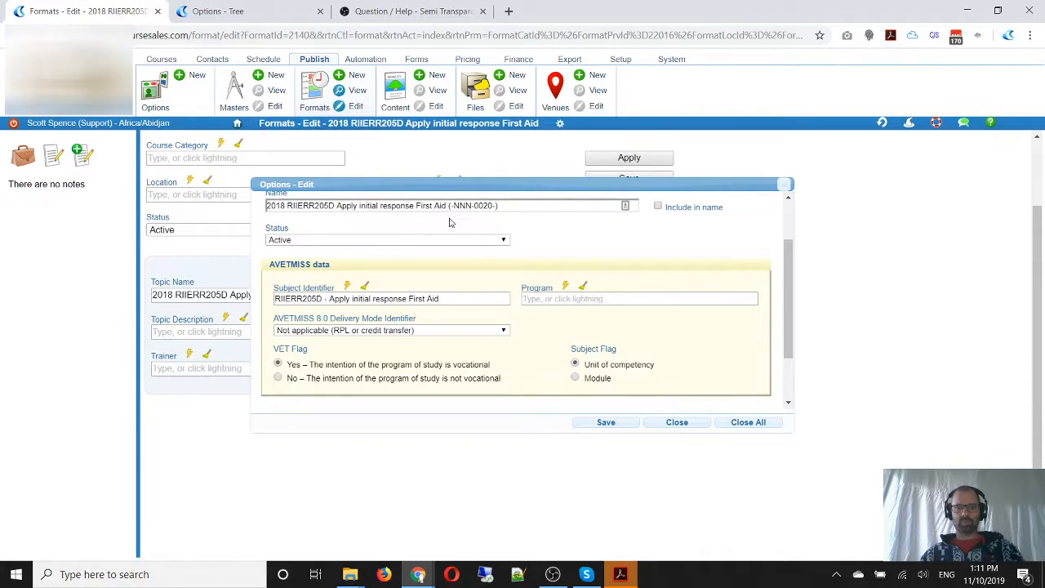
Rename the course module "RPL/Credit: RIIERR205D Apply initial response First Aid" and save it
drag(506, 205, 448, 206)
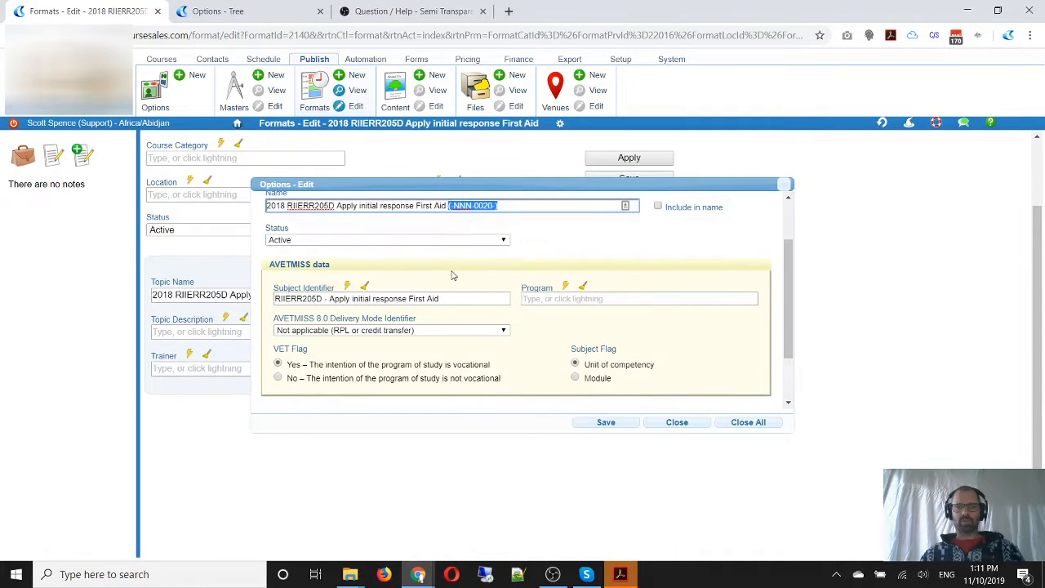
key(BackSpace)
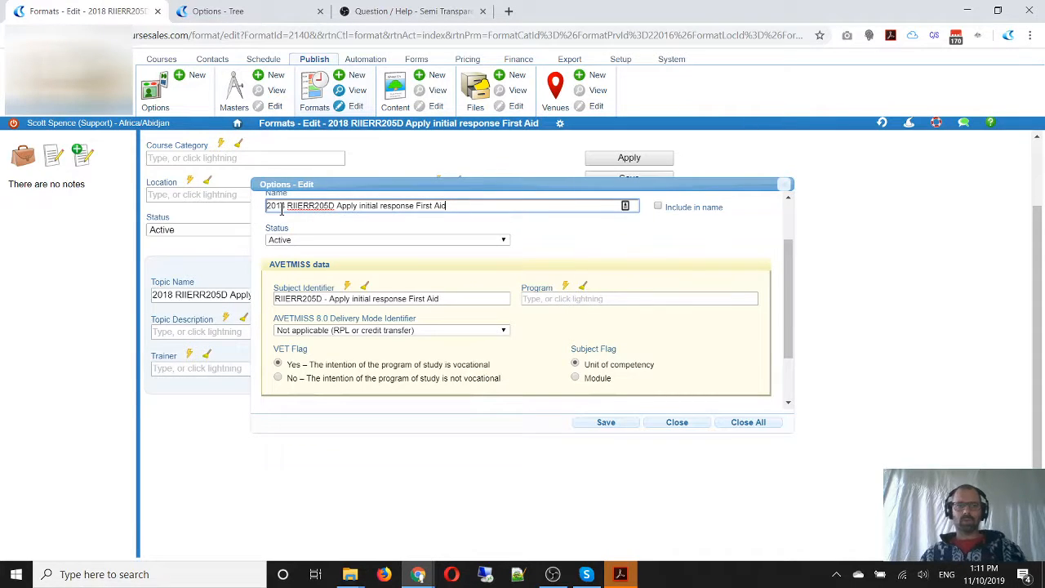
drag(286, 206, 237, 209)
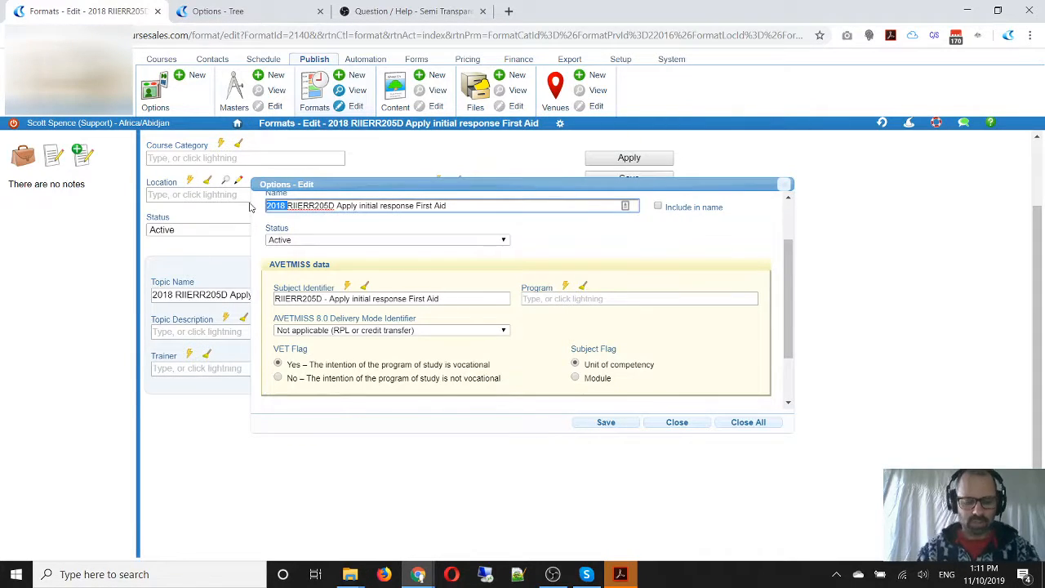
text(RPL/Cre)
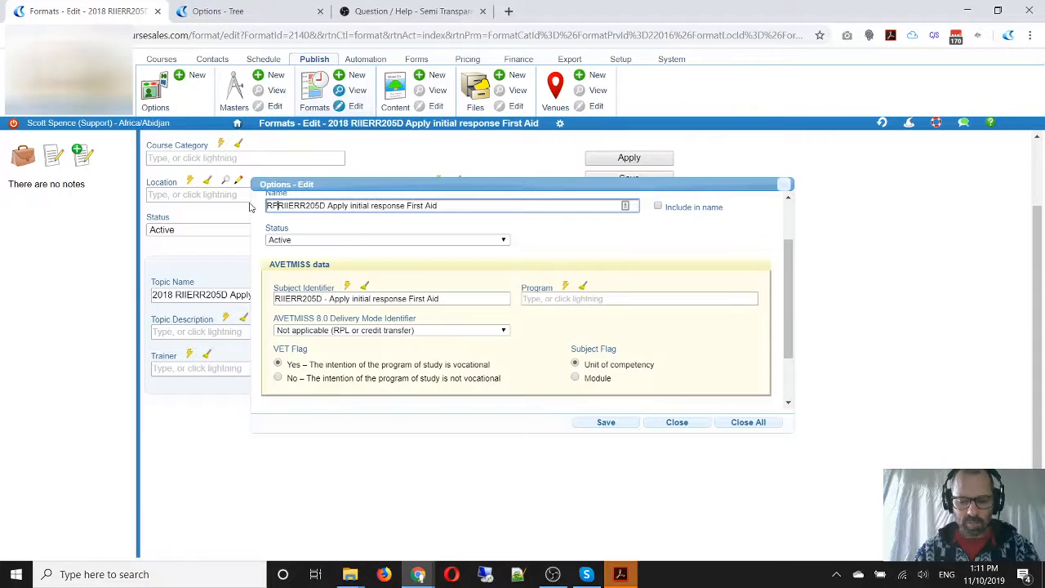
text(dit:)
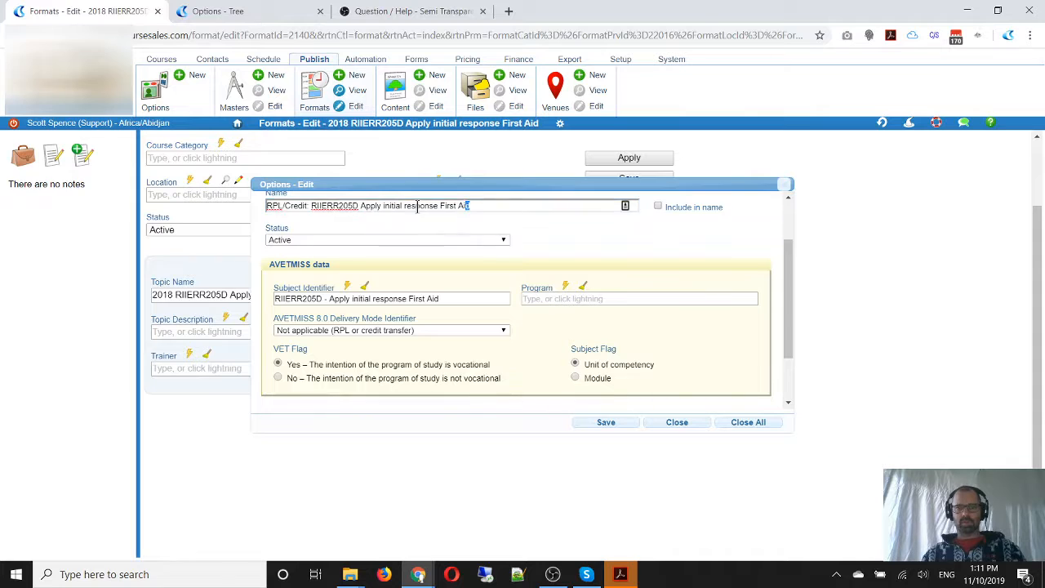
drag(471, 206, 225, 218)
key(ctrl+c)
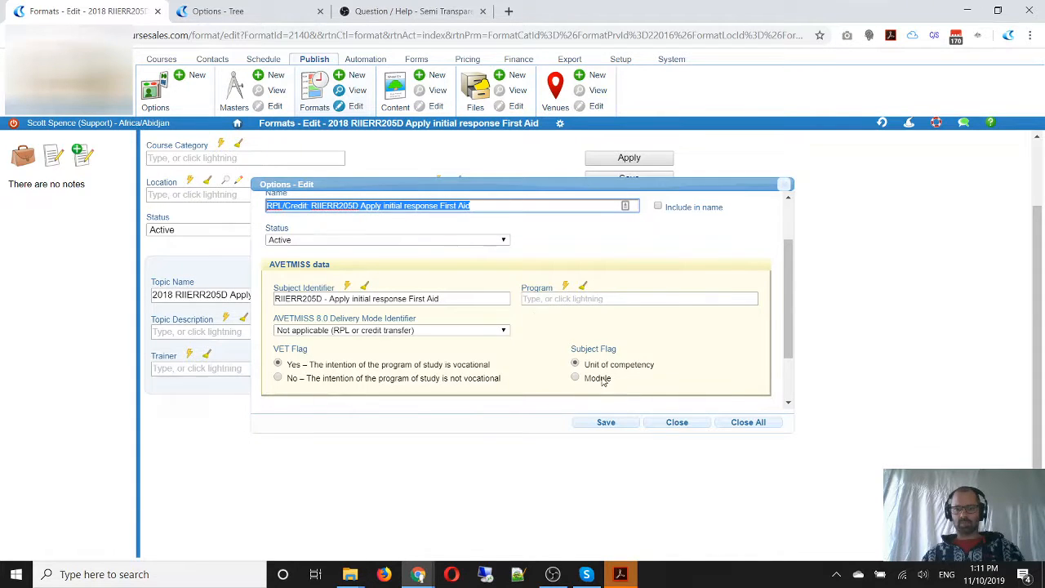
click(606, 423)
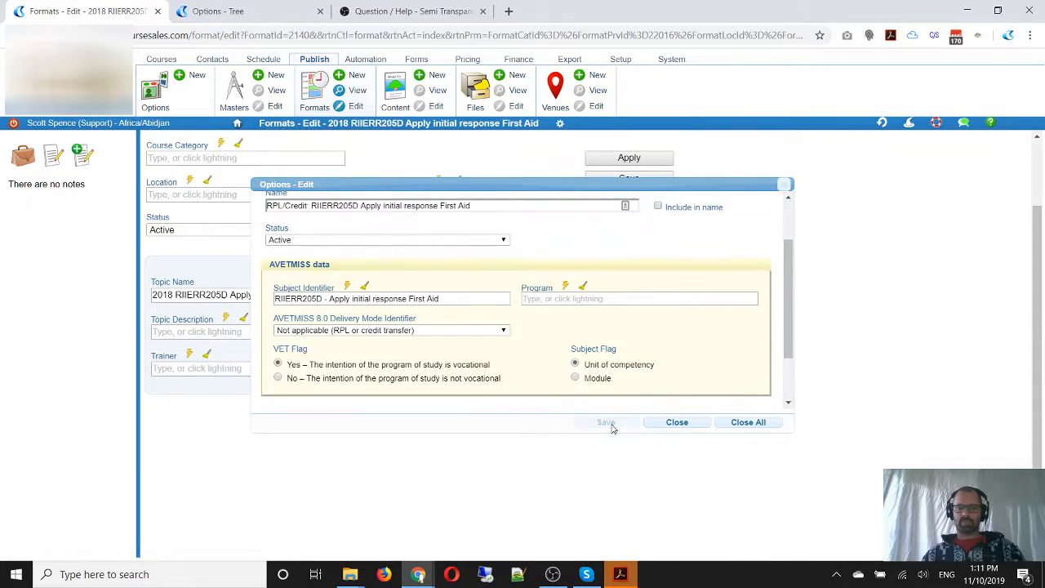
Rename the day 2 topic "RPL/Credit: RIIERR205D Apply initial response First Aid" and add a blank topic above it
drag(434, 297, 72, 294)
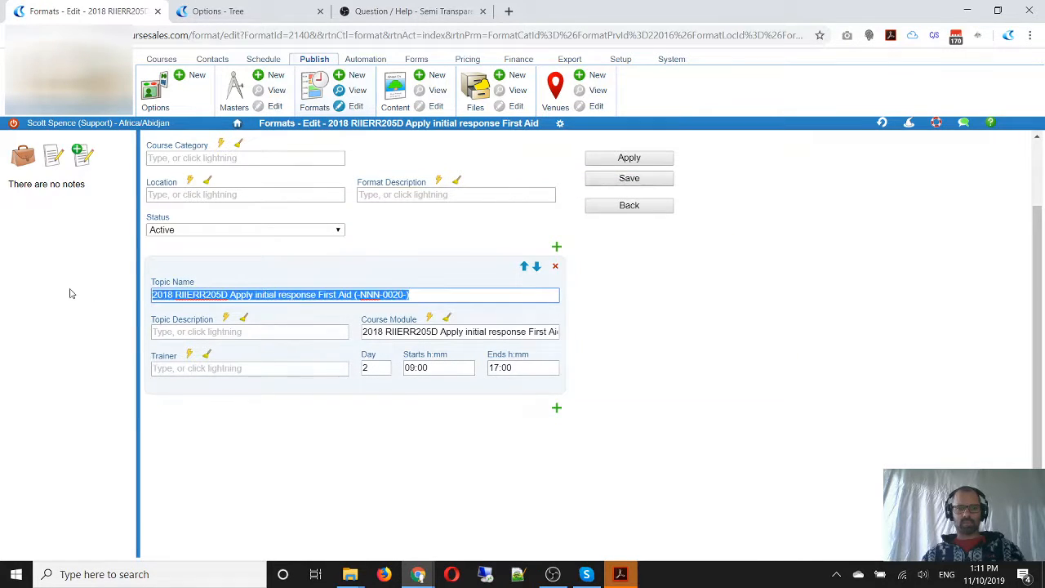
key(ctrl+v)
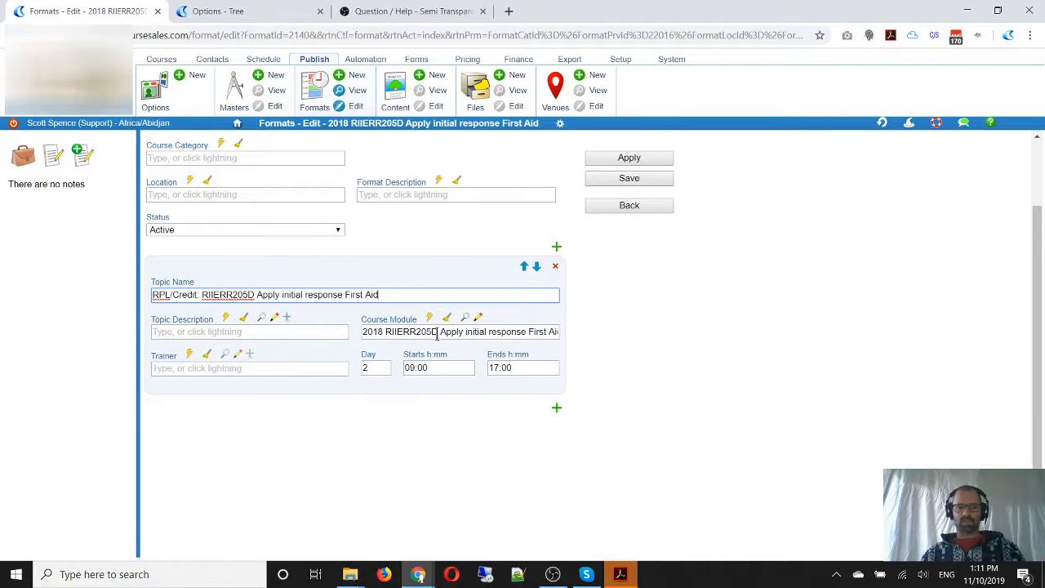
click(557, 247)
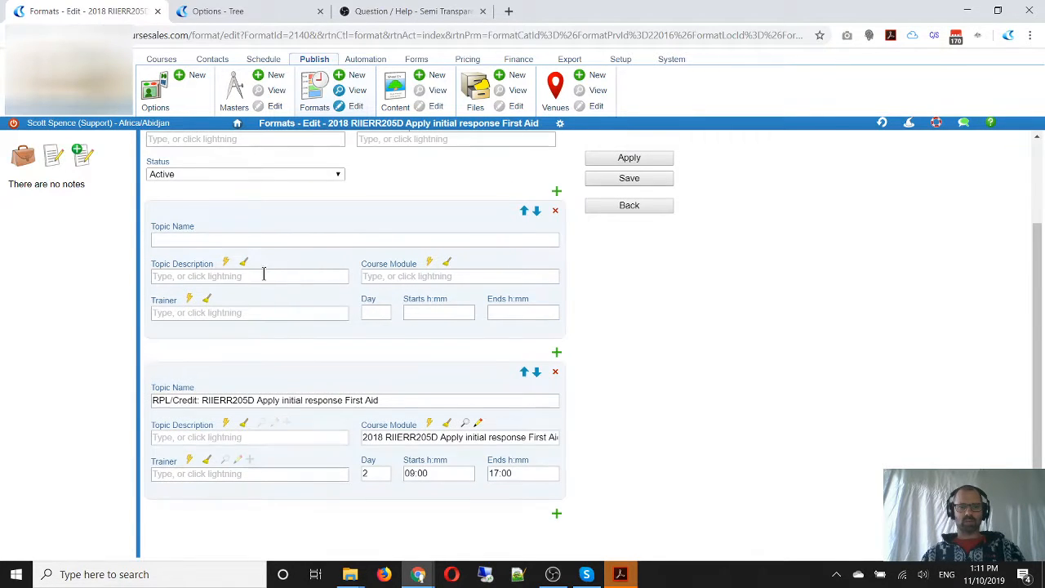
Name the blank topic "Training: RIIERR205D Apply initial response First Aid"
click(242, 240)
key(ctrl+v)
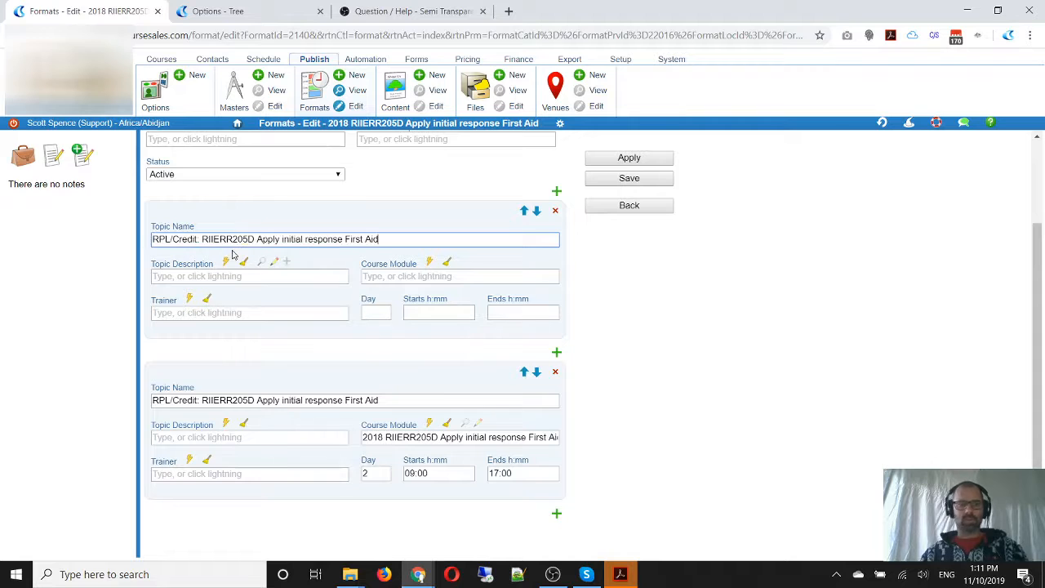
drag(198, 237, 86, 242)
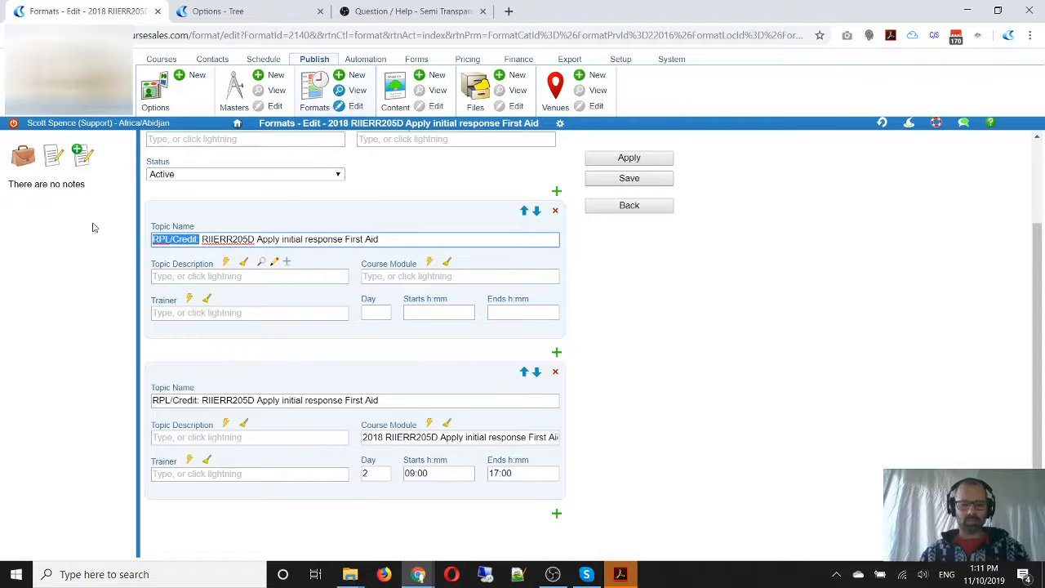
text(Training:)
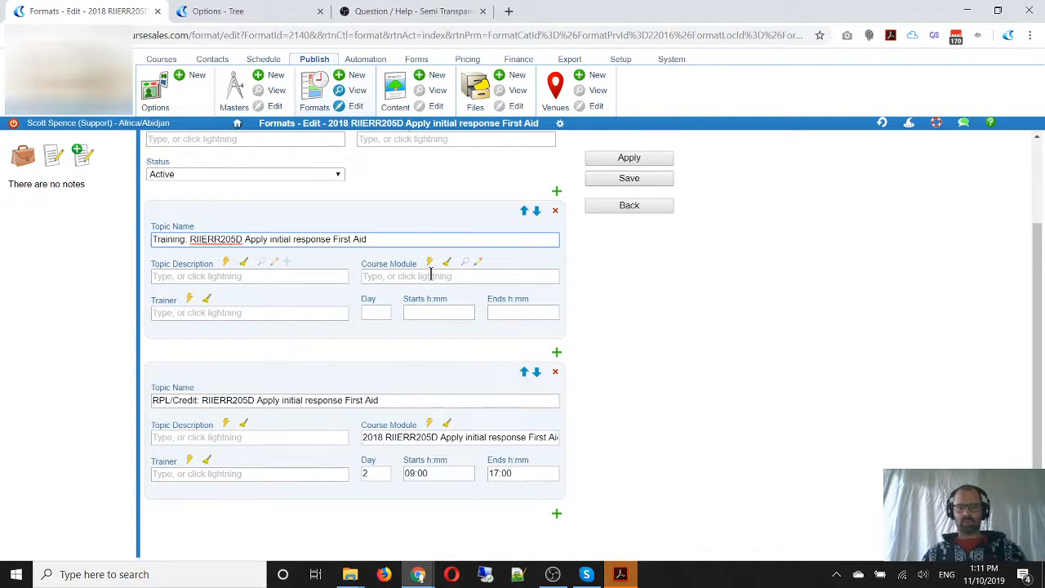
In the Course Module options tree, edit the inactive "Training: RIICOM301D Communicate Information" module and set its status to Active
click(219, 12)
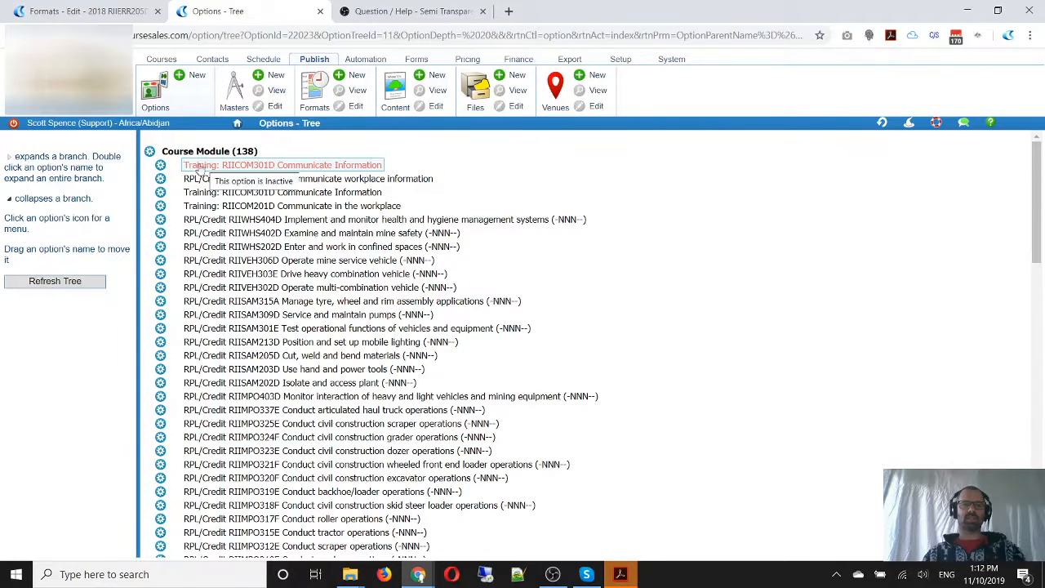
click(163, 170)
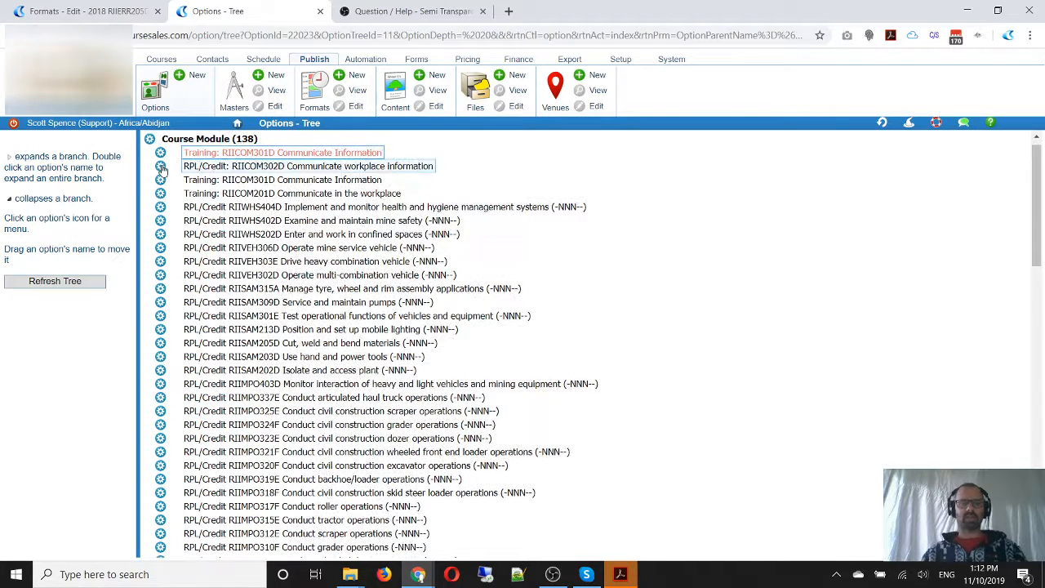
click(160, 154)
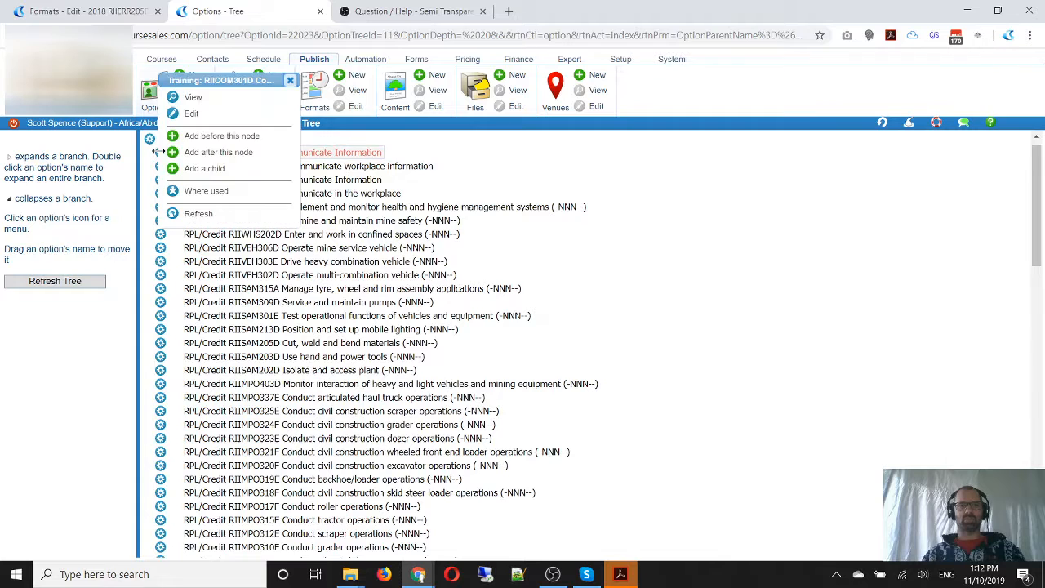
click(191, 113)
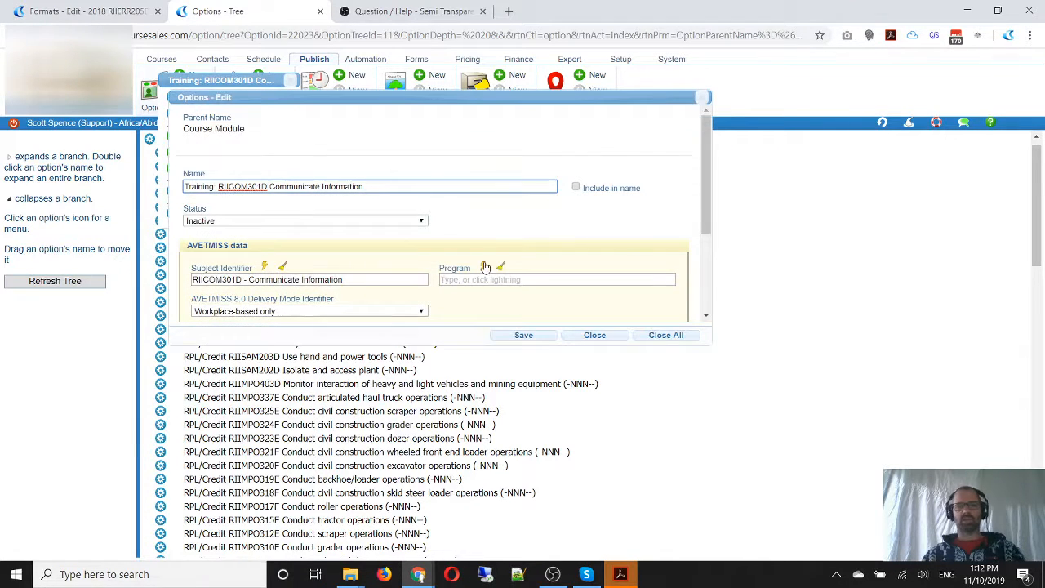
click(238, 220)
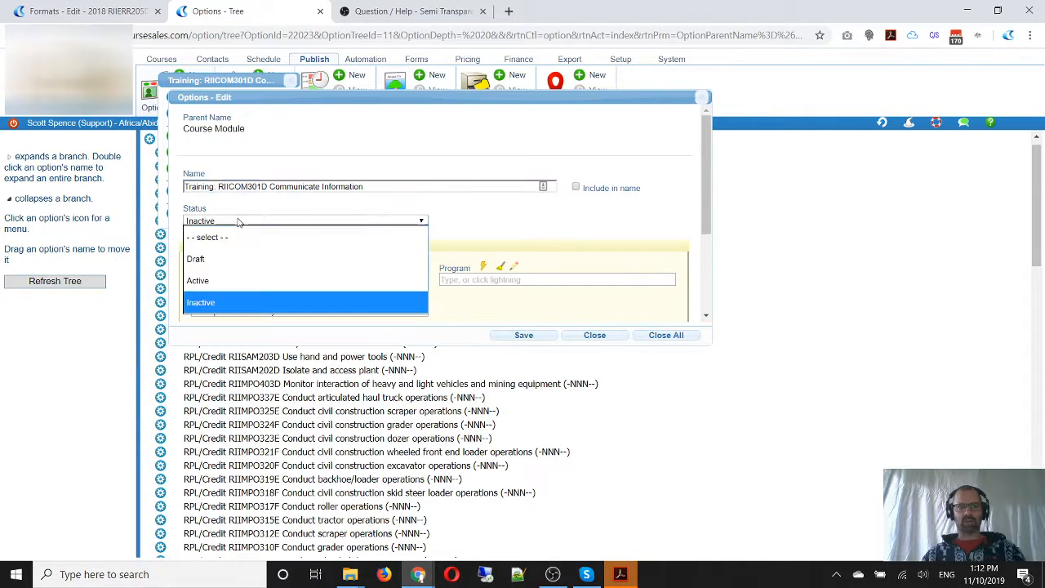
click(238, 278)
Rename the course module "Training: RIIERR205D Apply initial response First Aid"
drag(367, 186, 136, 195)
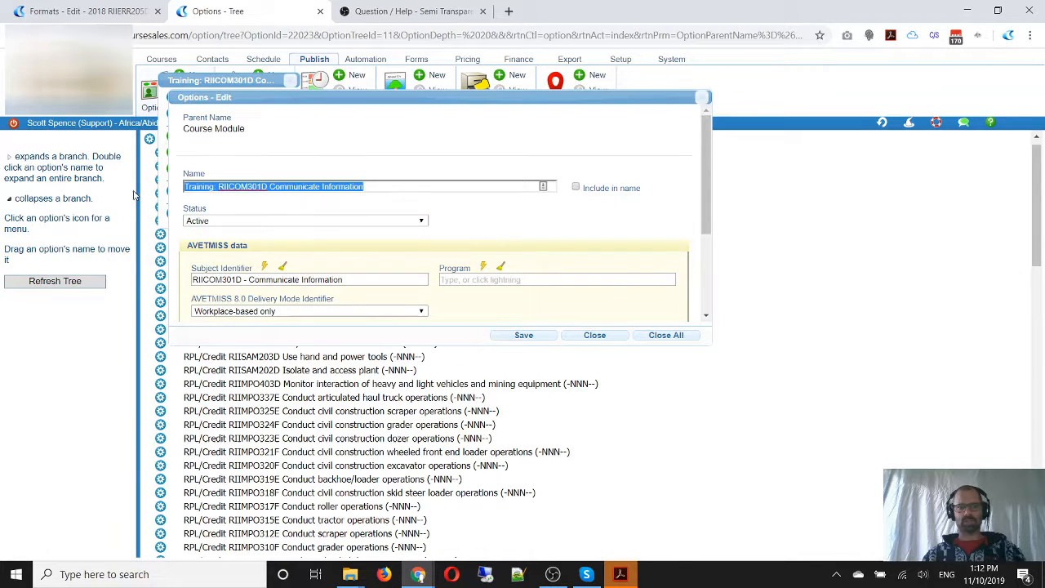
key(ctrl+v)
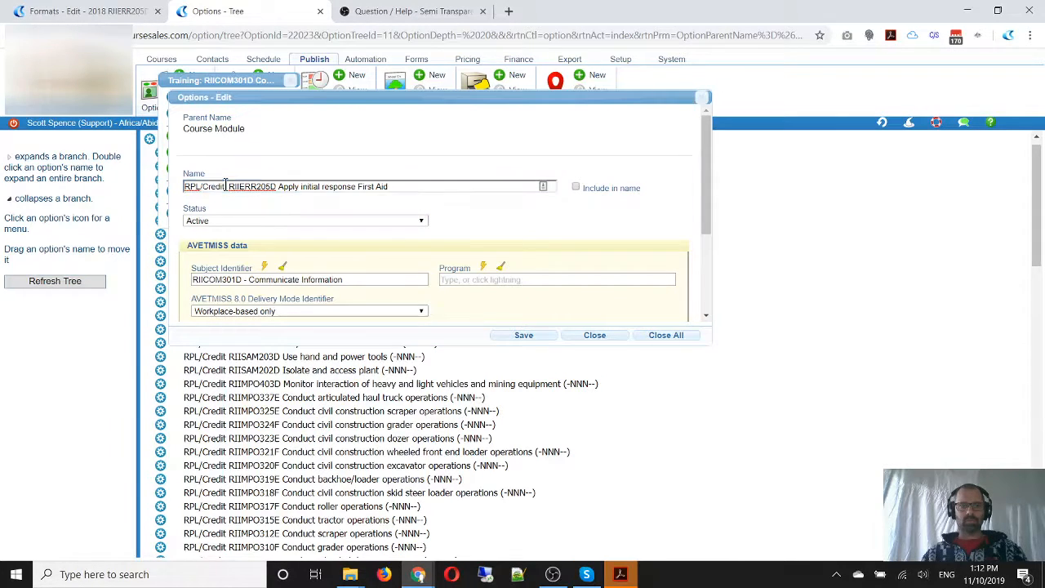
drag(226, 186, 147, 192)
text(Training)
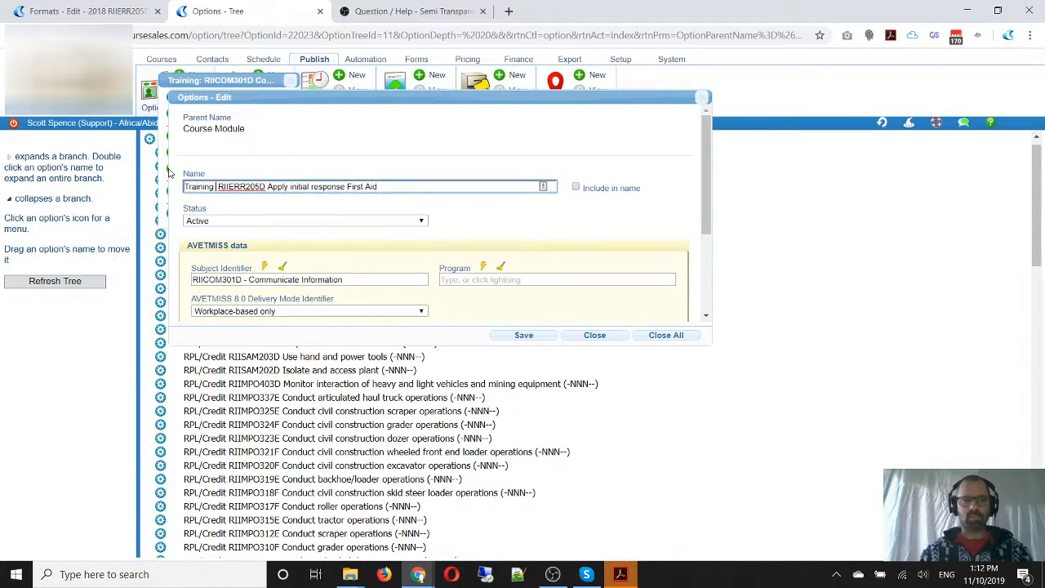
Set the module's subject identifier to "RIIERR205D - Apply initial response First Aid", keep the delivery mode "Workplace-based only", and save it
scroll(483, 211, down, 1)
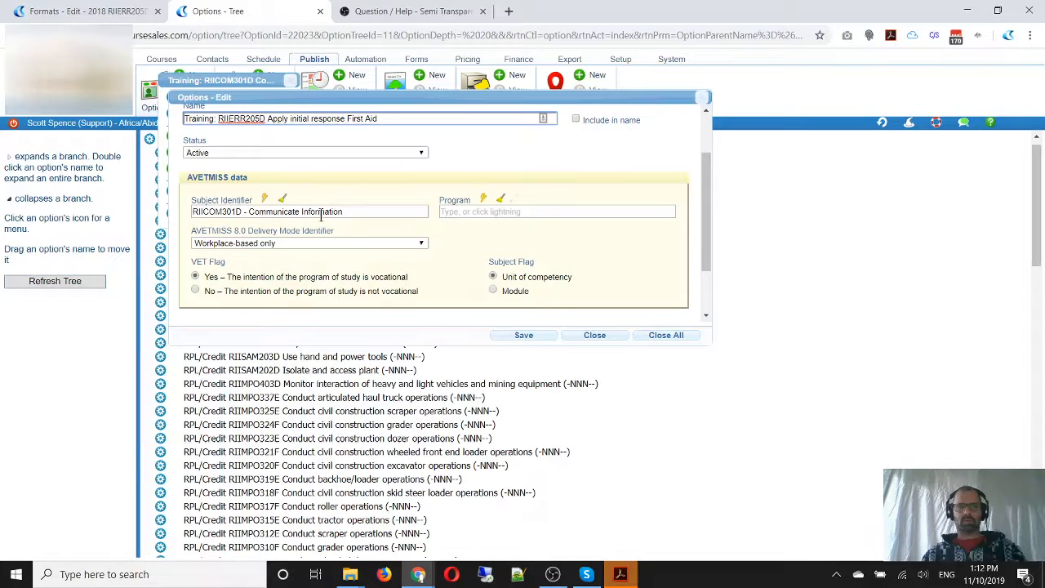
double_click(242, 120)
key(ctrl+c)
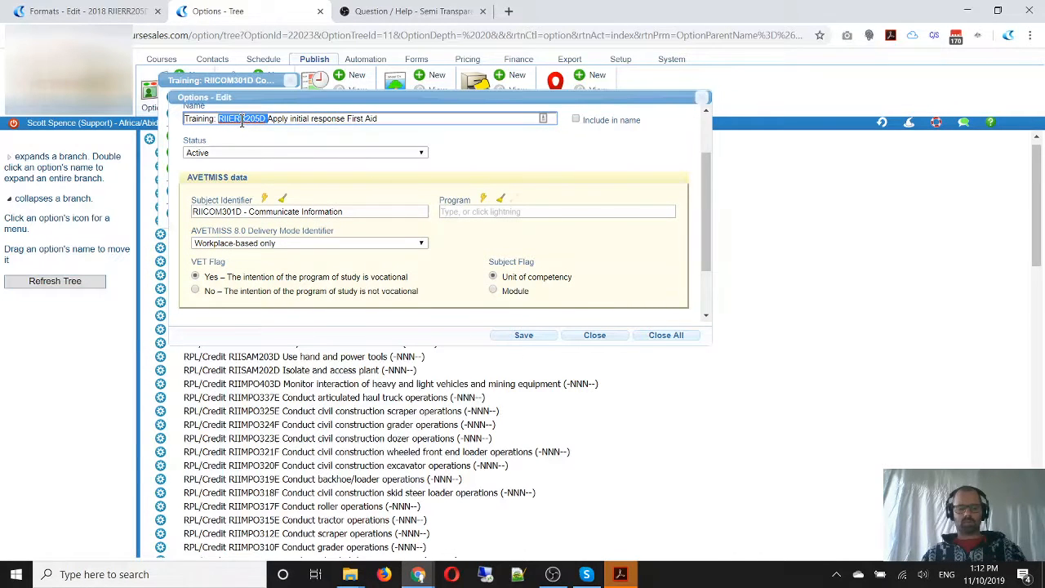
triple_click(263, 212)
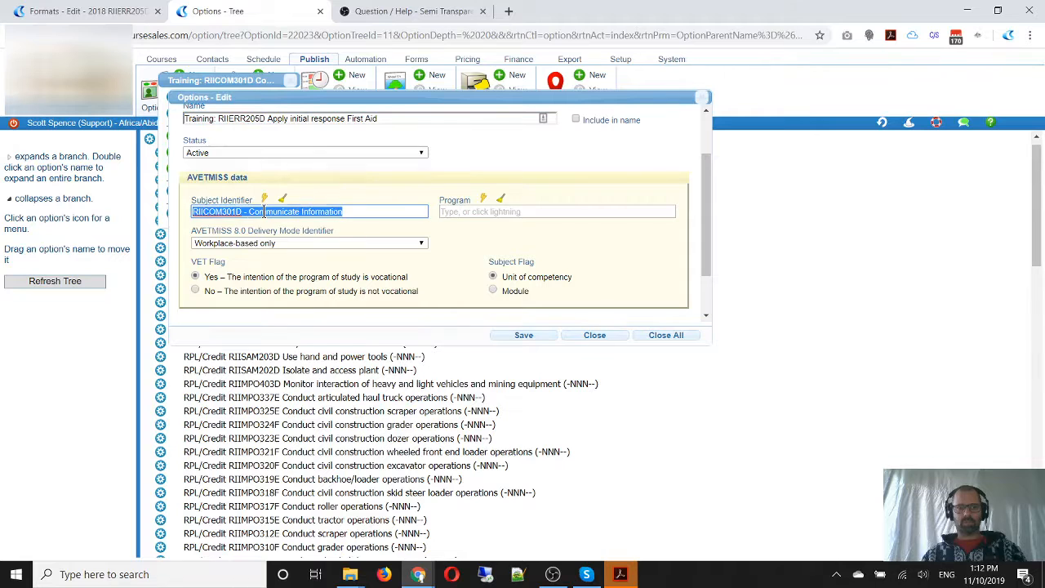
key(ctrl+v)
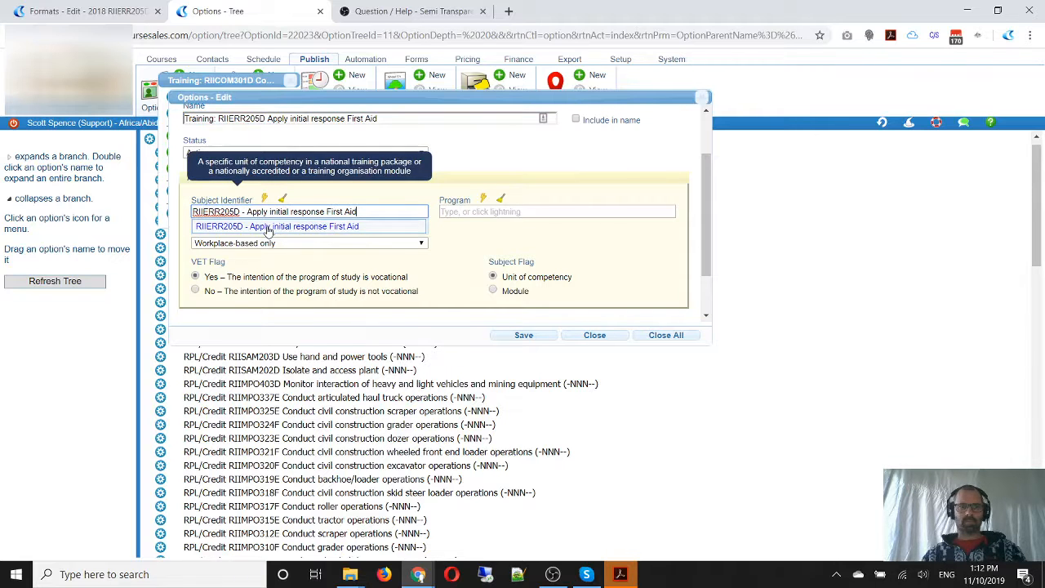
click(280, 225)
click(269, 244)
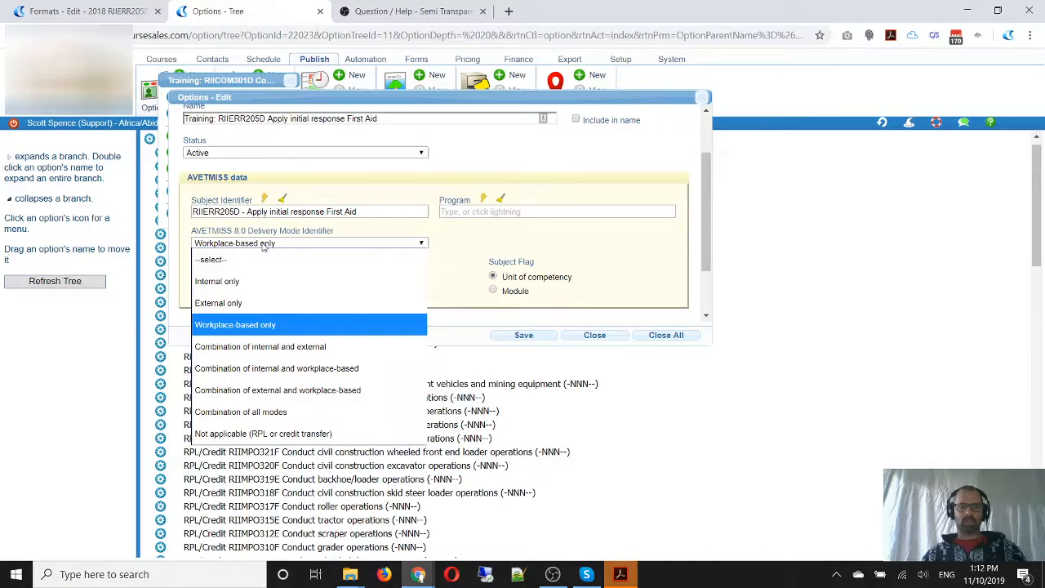
click(262, 244)
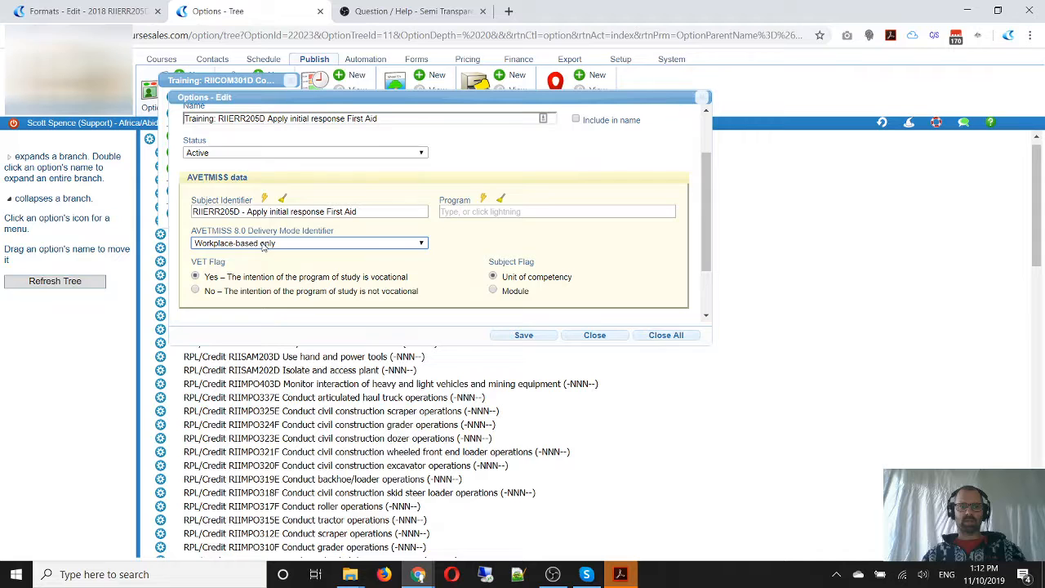
click(526, 335)
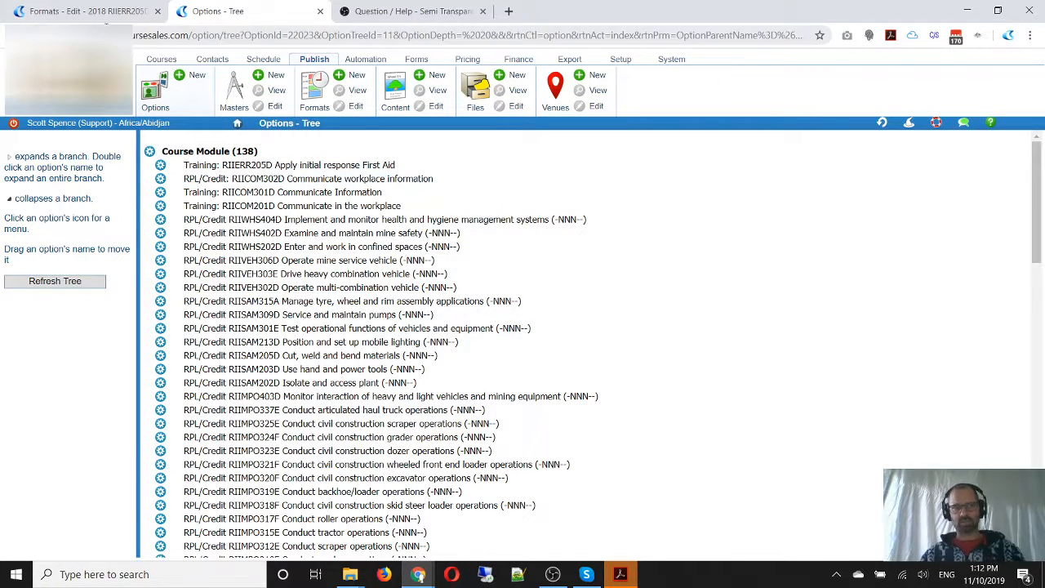
Back in the format, link the Training topic to the course module "Training: RIIERR205D Apply initial response First Aid"
click(107, 11)
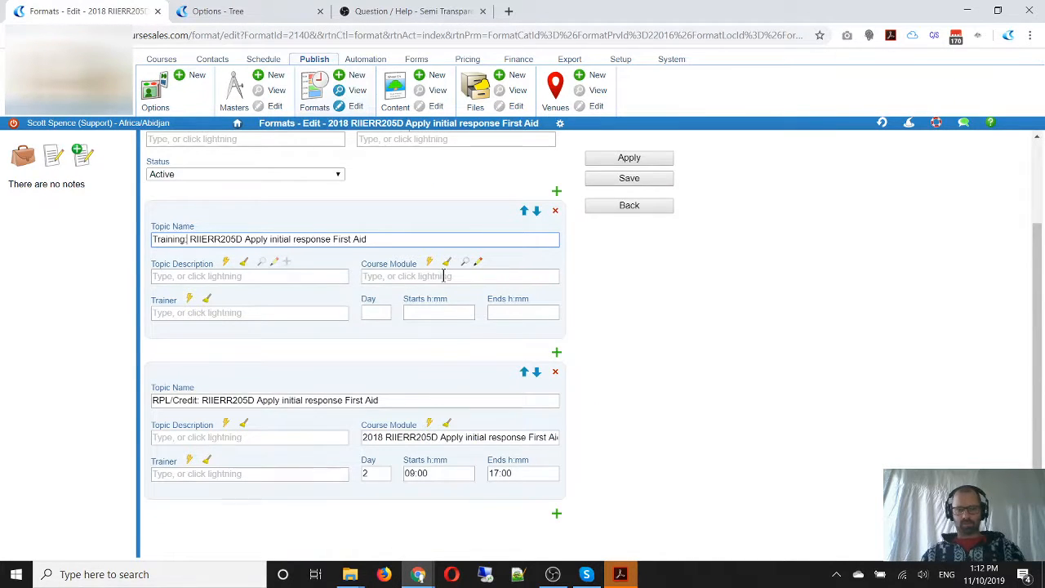
click(402, 278)
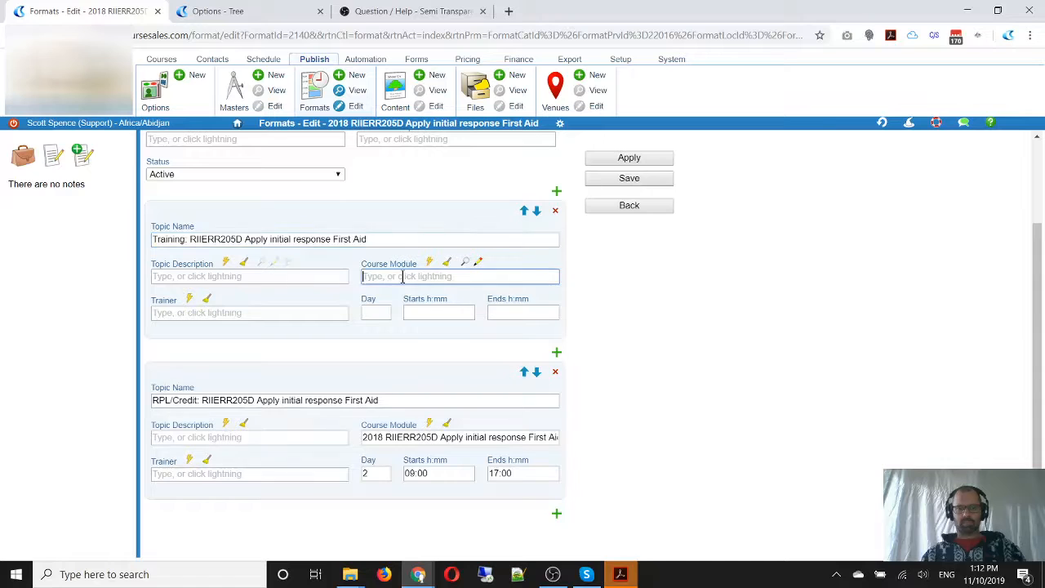
key(ctrl+v)
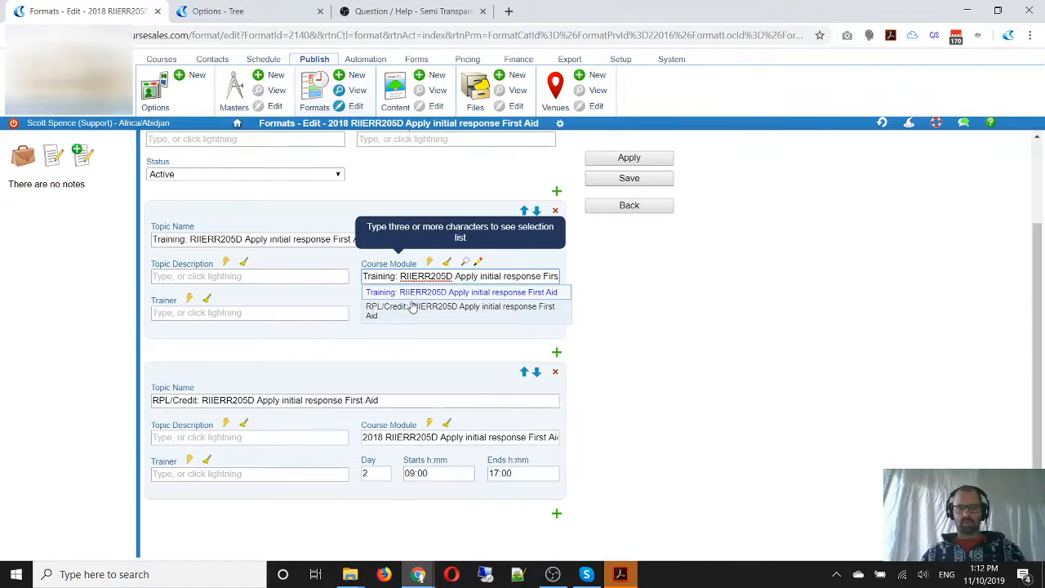
click(412, 294)
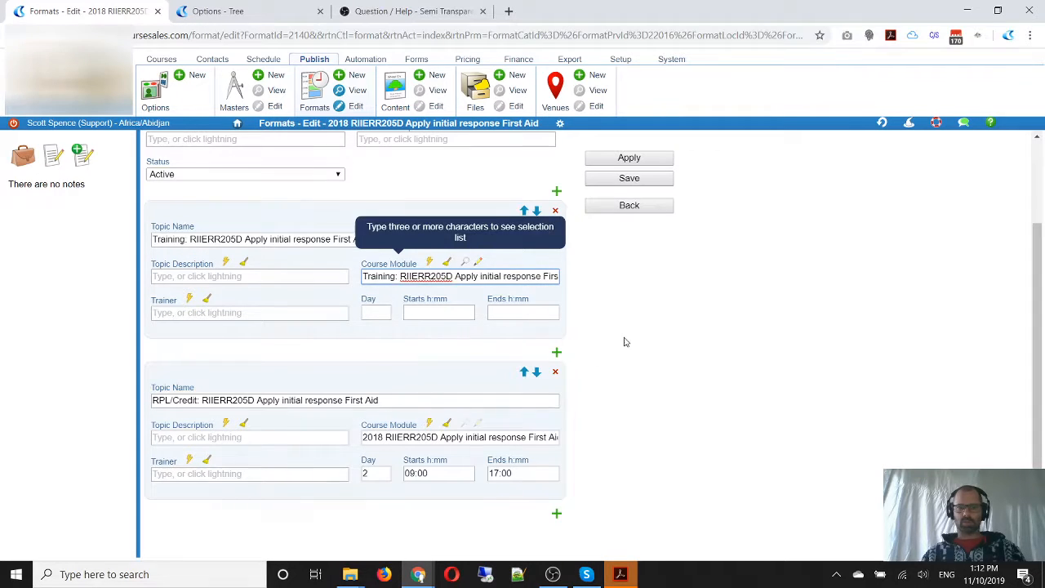
Schedule the Training topic on day 1 from 09:00 to 17:00 and save the format
click(596, 341)
click(364, 309)
text(1)
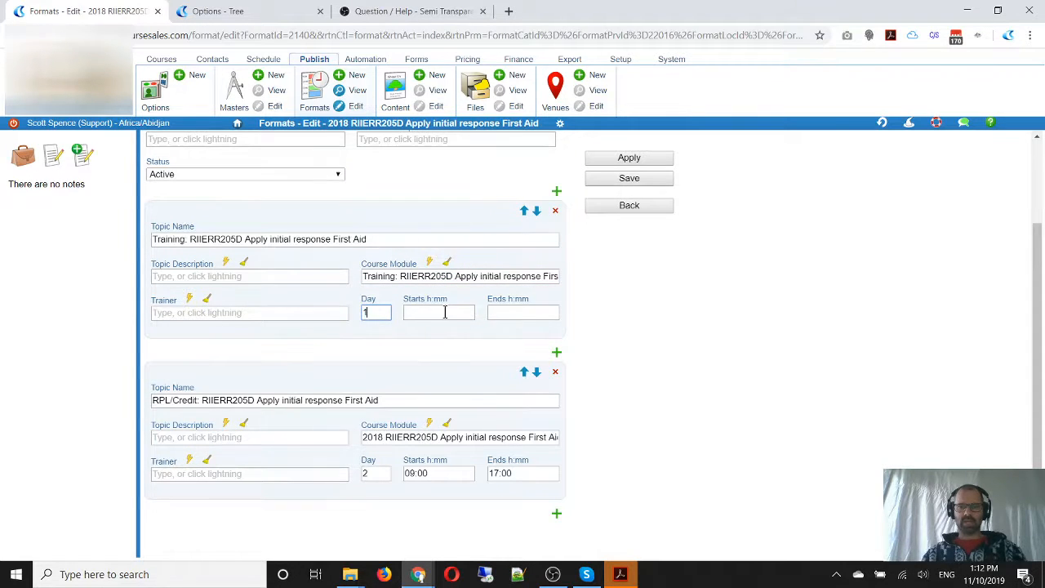
click(449, 310)
text(09:00)
key(Tab)
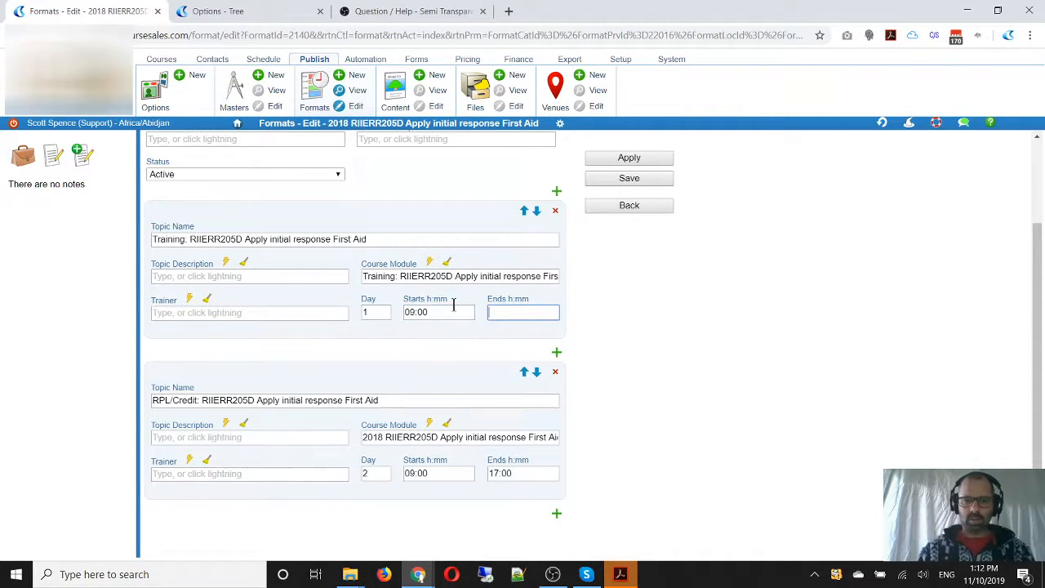
text(17:00)
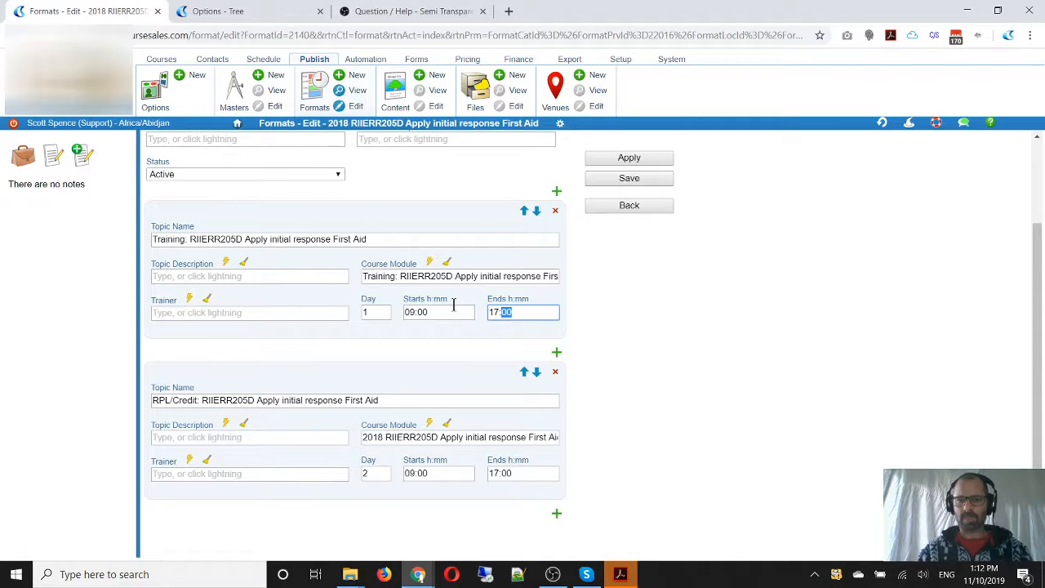
click(629, 179)
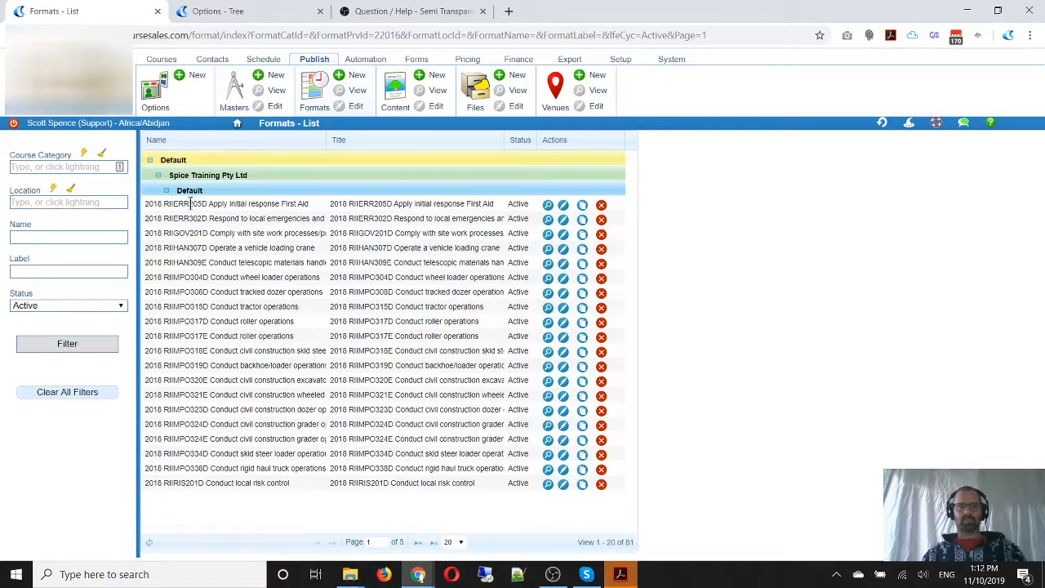
Reopen the RIIERR205D format from the recent history and remove the "2018" prefix from its name and label
click(882, 124)
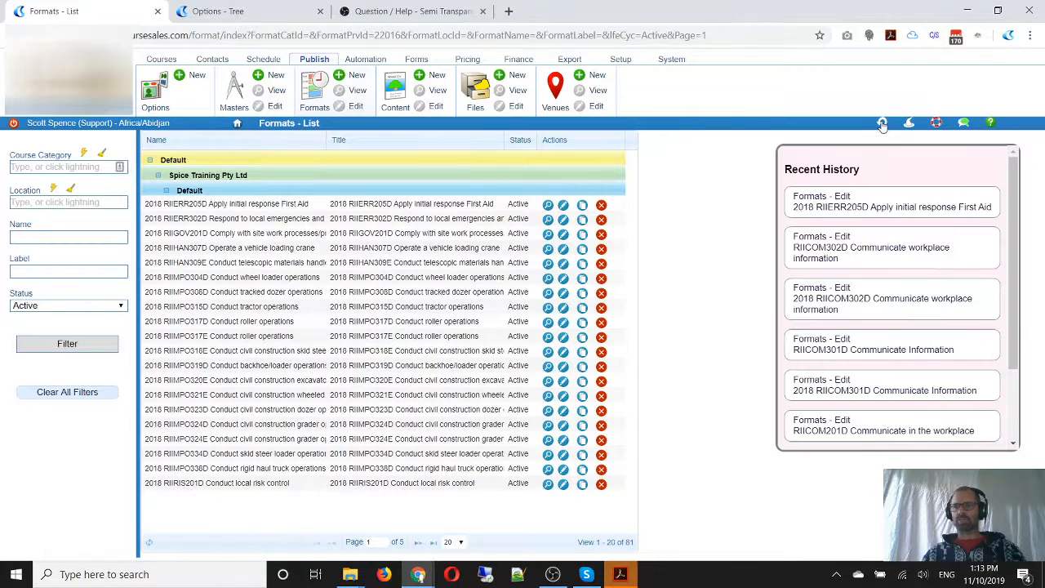
click(850, 206)
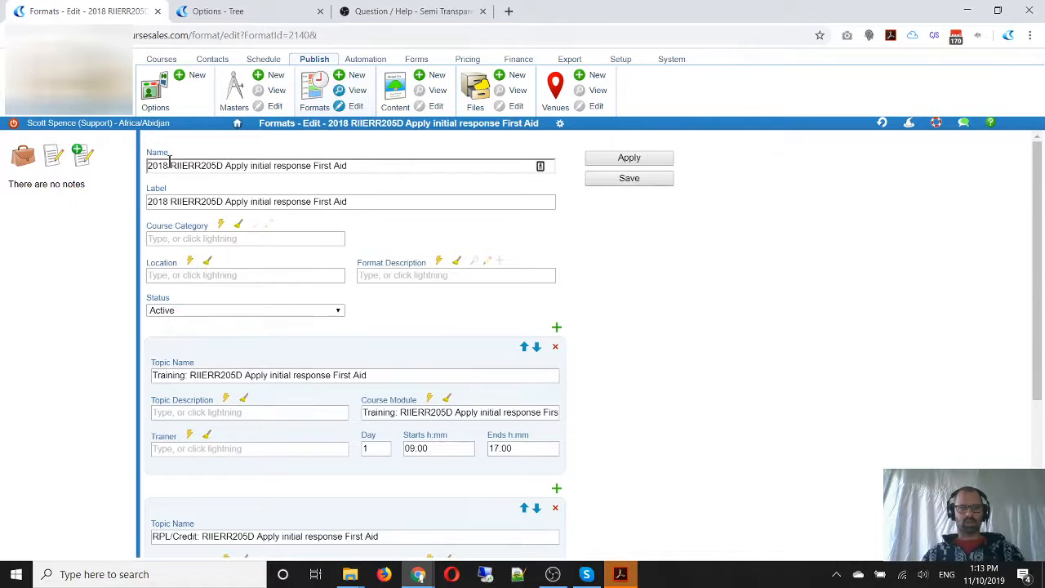
drag(170, 165, 104, 169)
key(Delete)
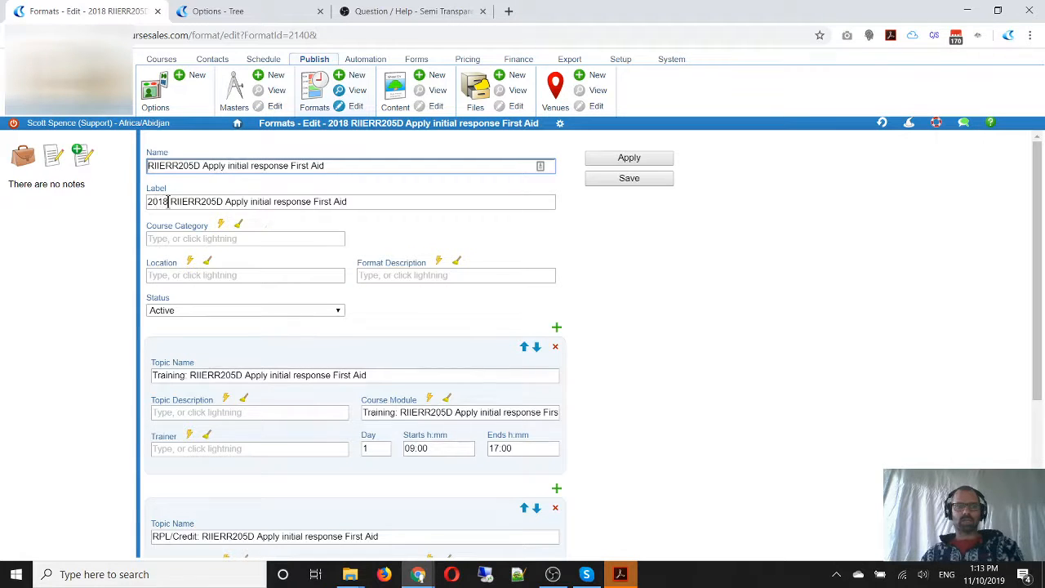
drag(168, 201, 122, 205)
key(Delete)
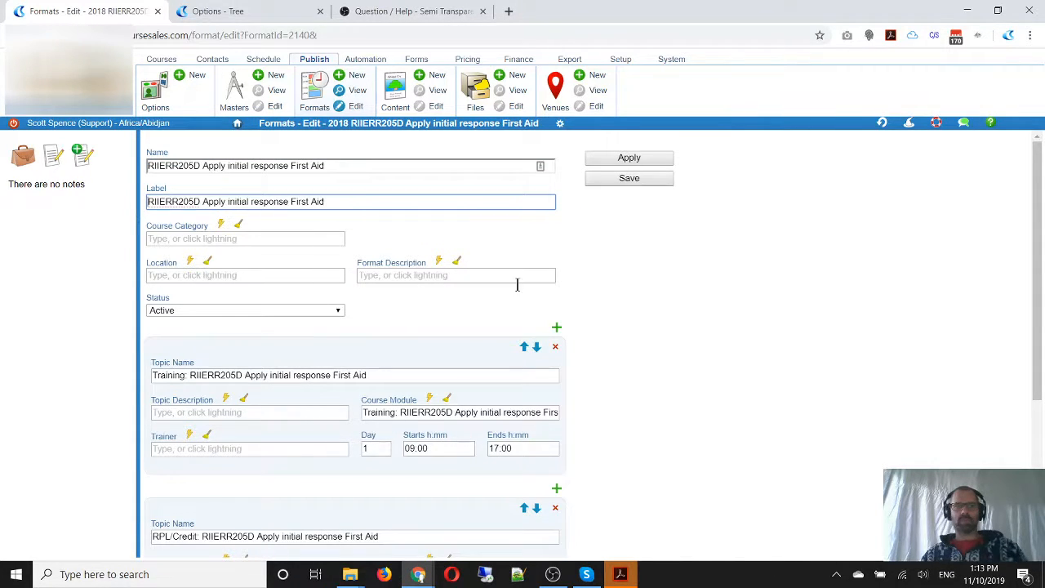
click(711, 309)
Check the AVETMISS data of the course modules linked to the Training and RPL/Credit topics, and save the RIIERR205D format
scroll(716, 306, down, 2)
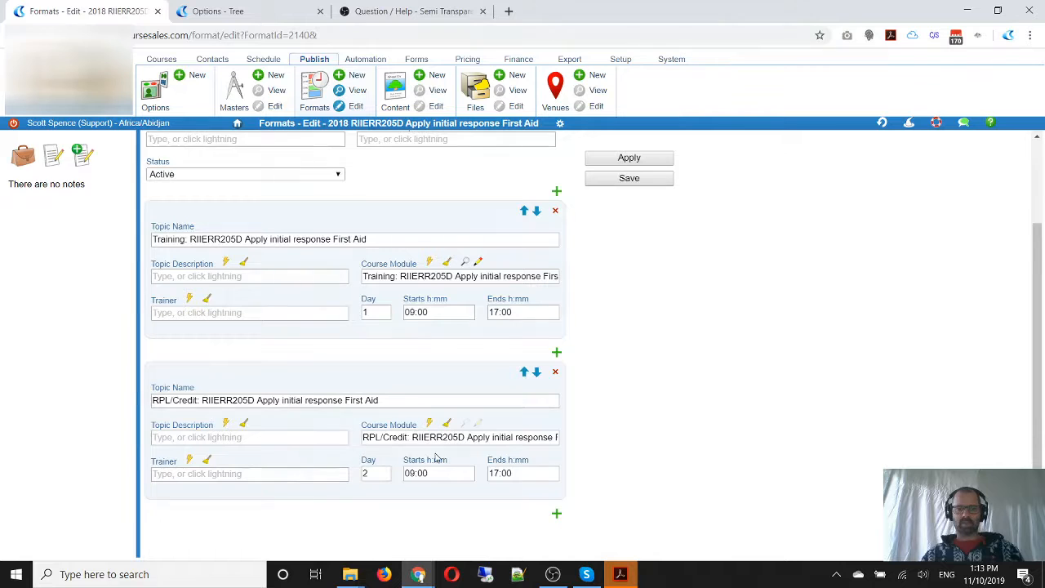
scroll(388, 302, up, 2)
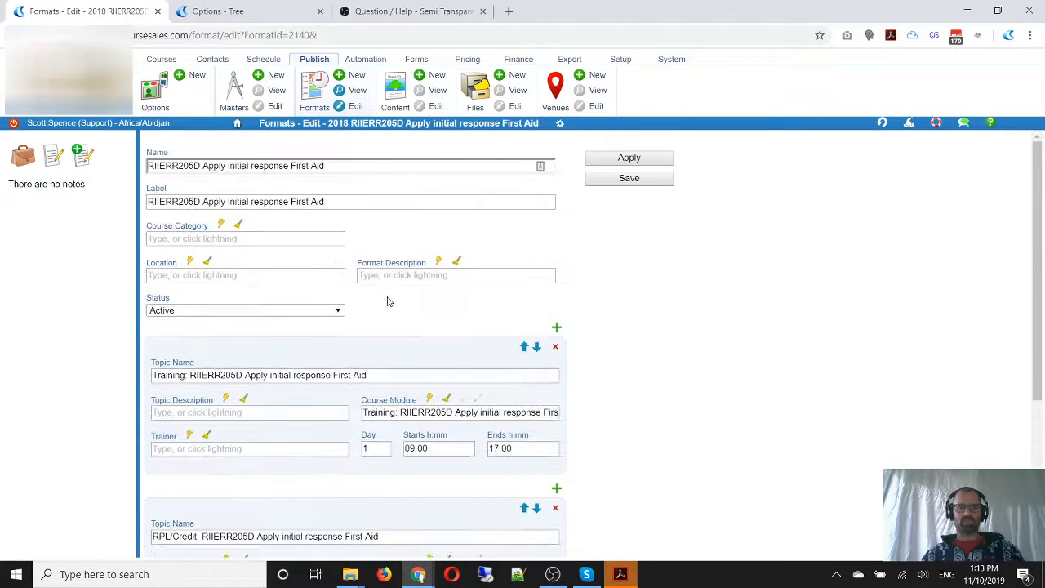
scroll(389, 301, down, 2)
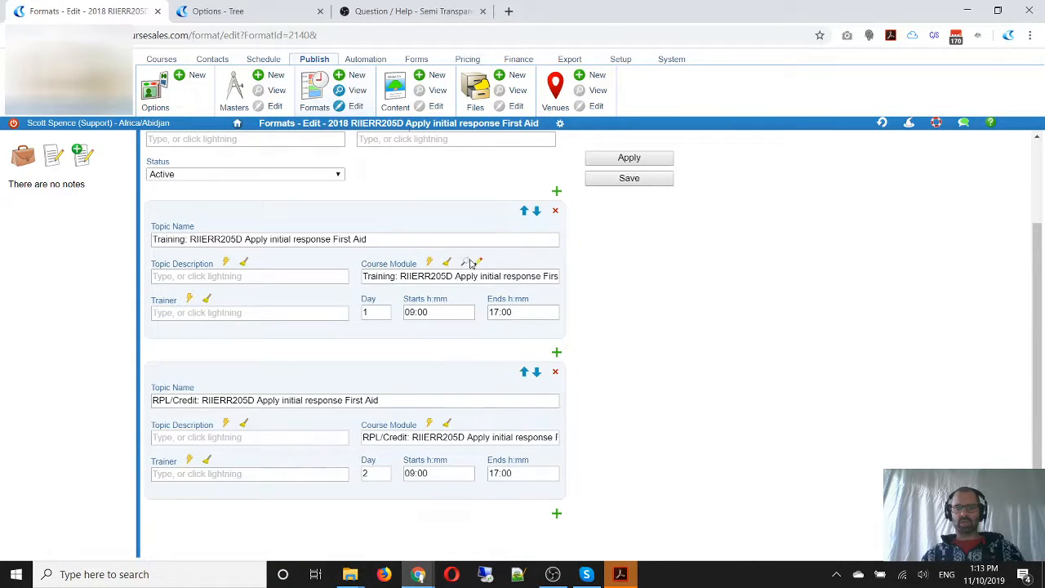
click(464, 264)
scroll(403, 335, down, 1)
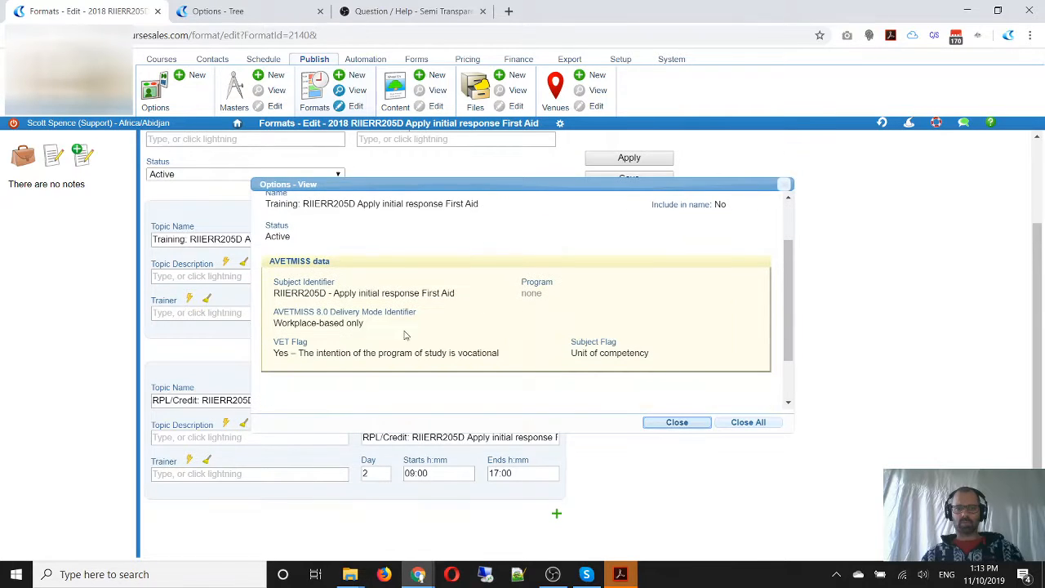
click(677, 422)
click(463, 424)
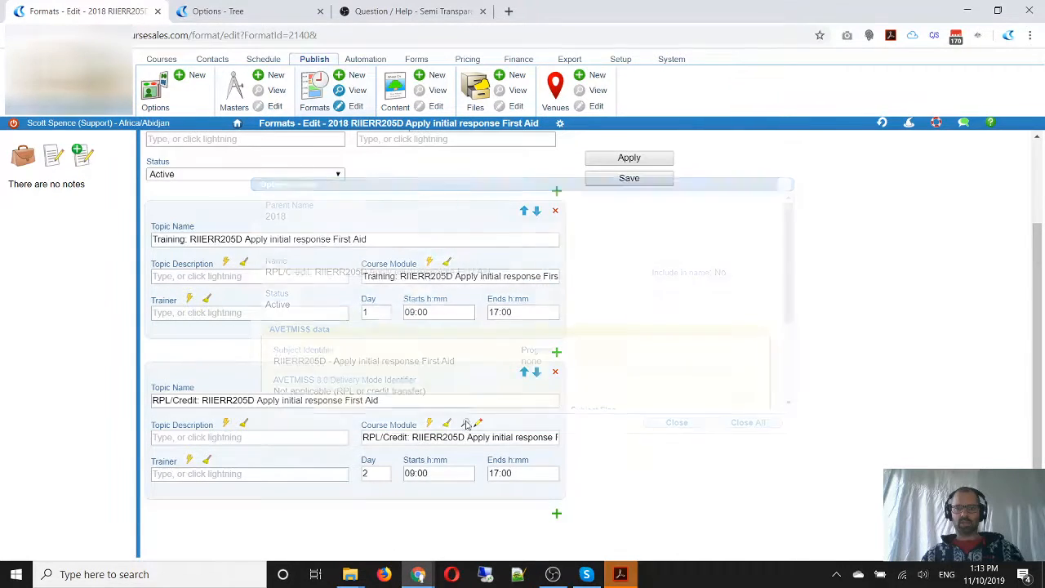
scroll(392, 326, down, 3)
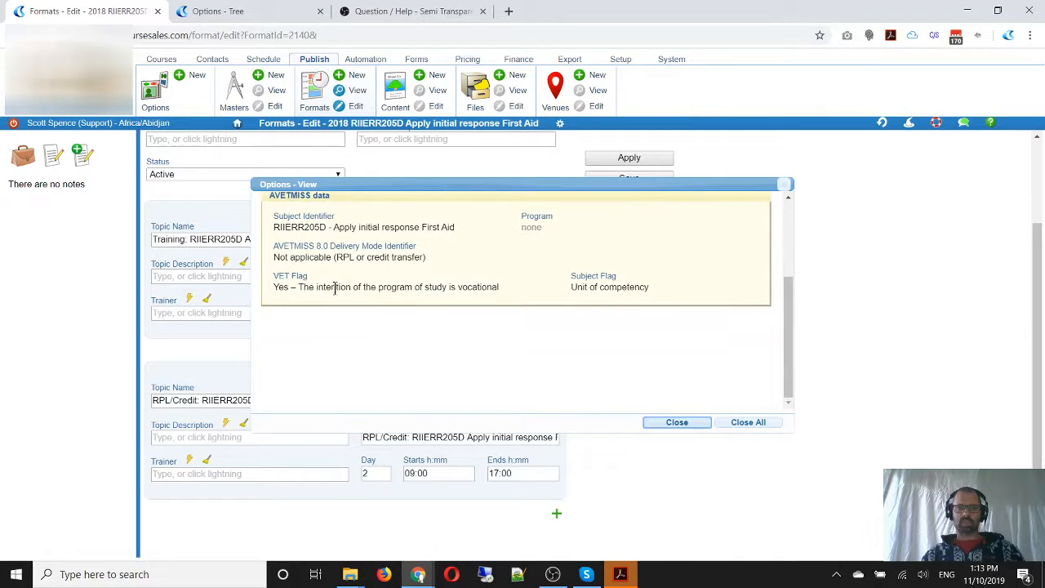
click(695, 426)
click(629, 179)
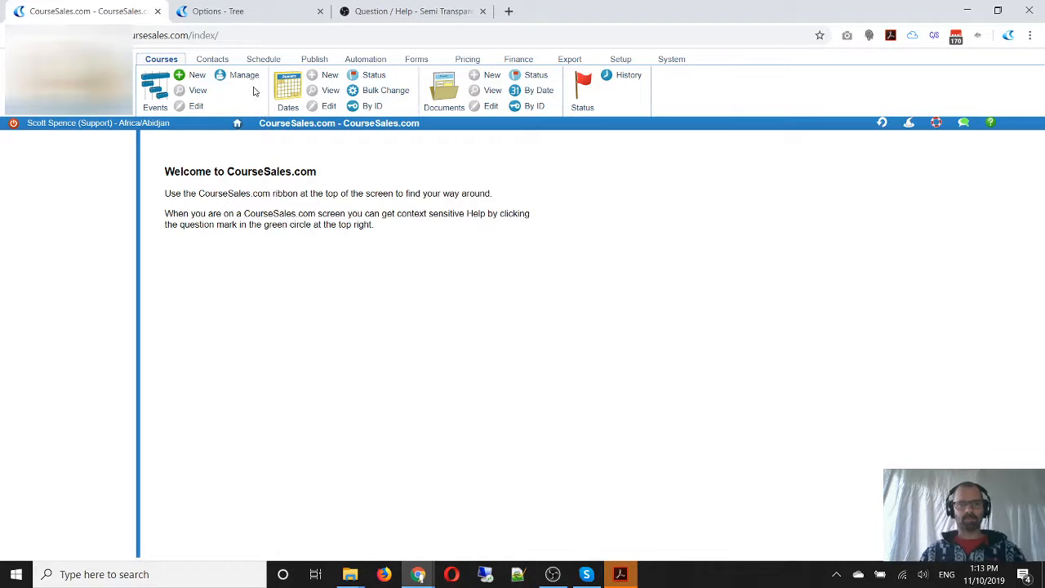
Open the format "2018 RIIERR302D Respond to local emergencies and incidents" from the formats list and remove "2018" from its name and label
click(315, 60)
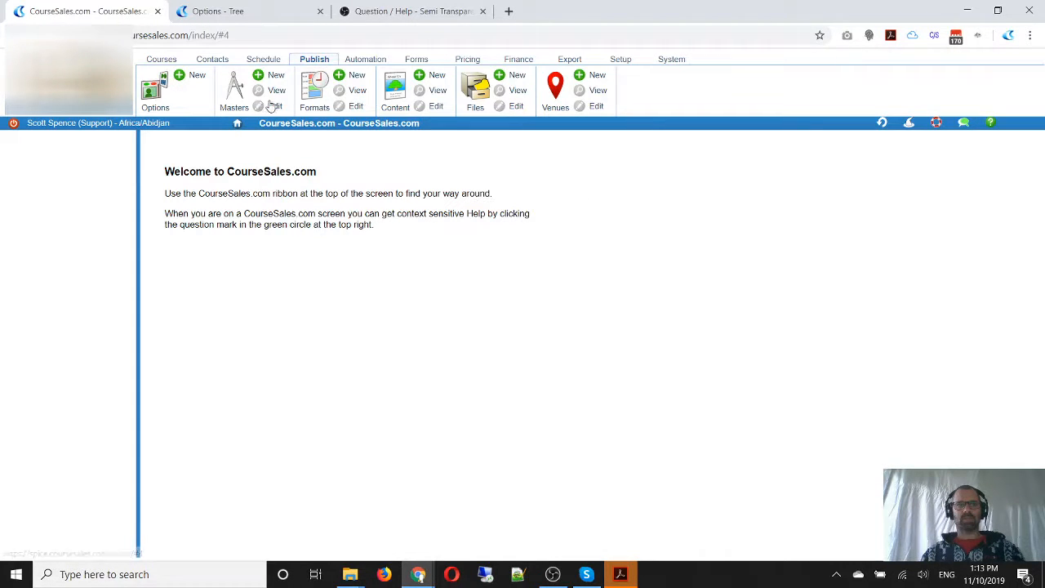
click(321, 94)
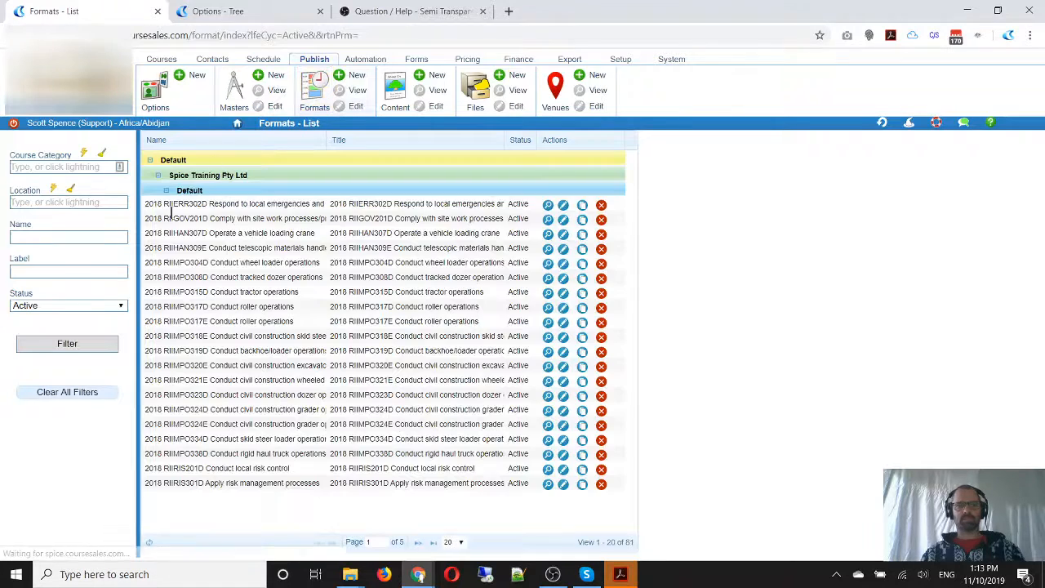
click(564, 204)
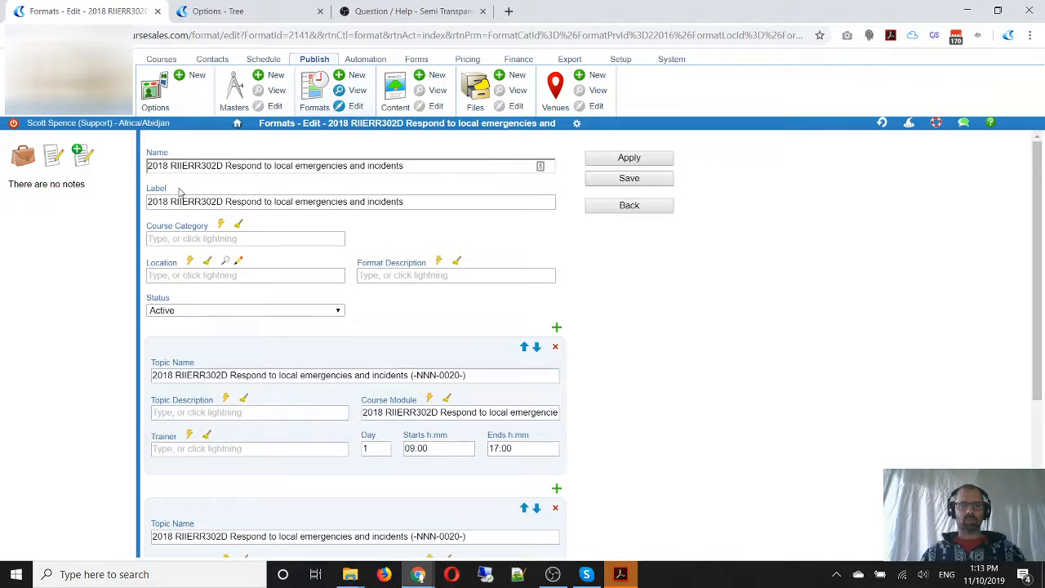
double_click(167, 166)
key(BackSpace)
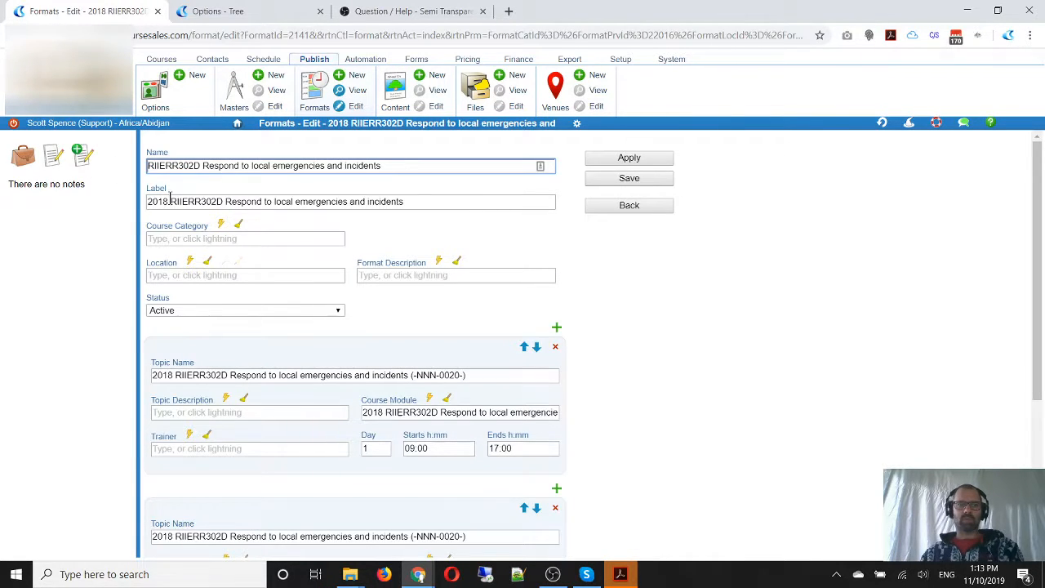
double_click(169, 202)
key(BackSpace)
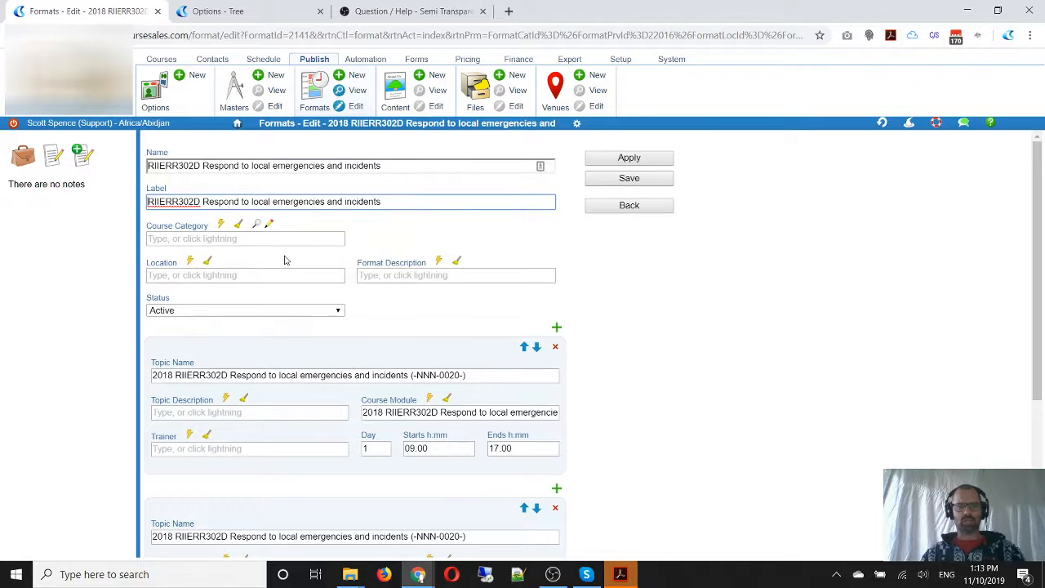
Delete the day 1 topic from the RIIERR302D format
scroll(475, 334, down, 1)
scroll(475, 333, down, 3)
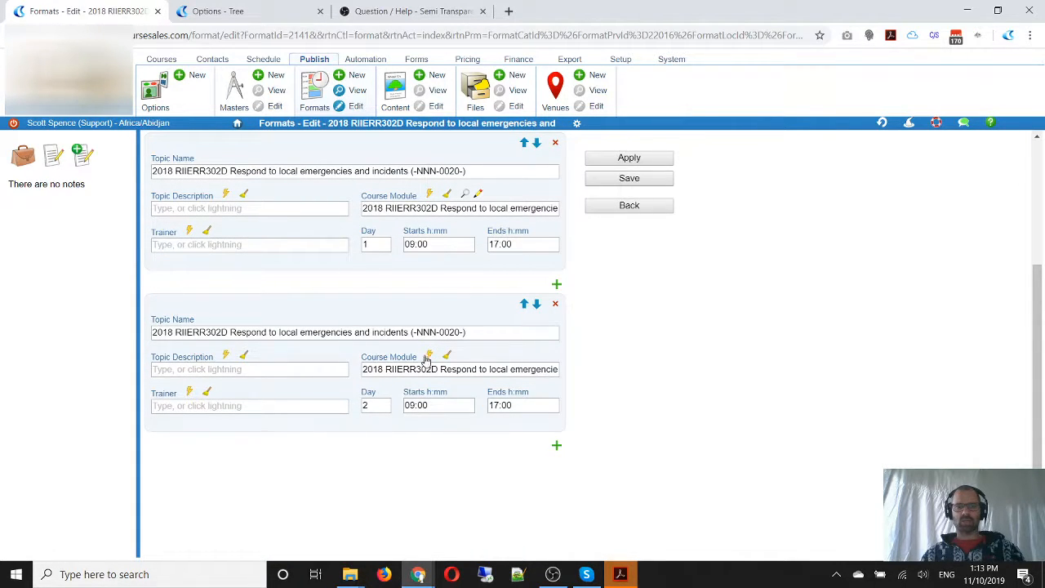
scroll(417, 331, up, 2)
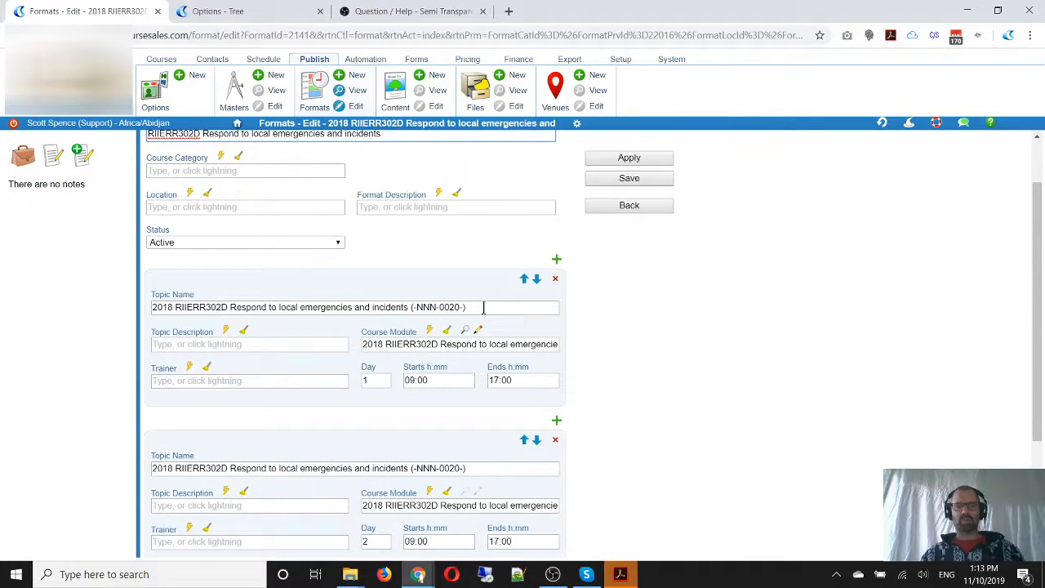
click(555, 280)
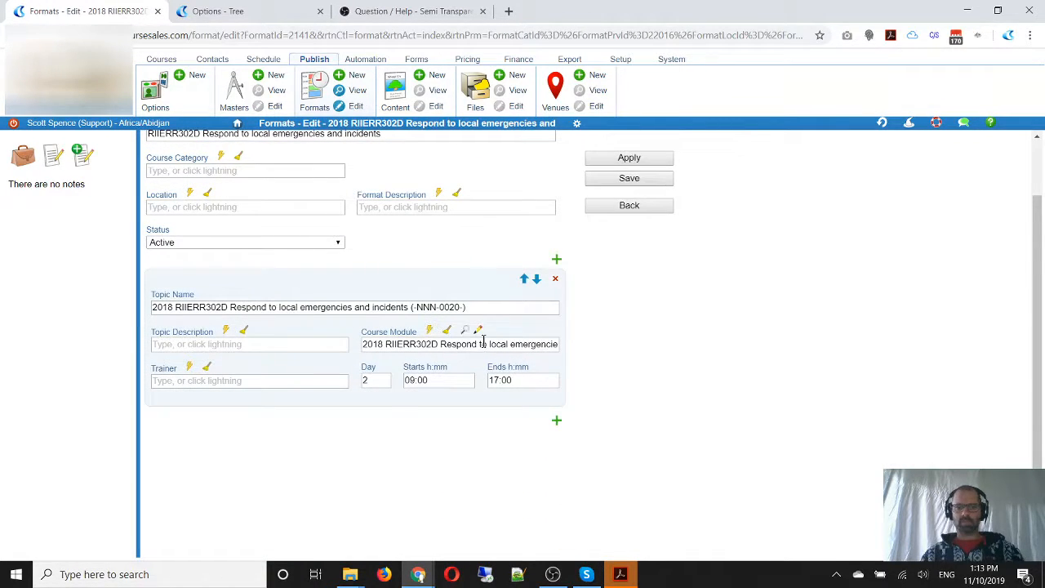
Open the remaining topic's course module for editing and set its subject flag to "Unit of competency"
click(478, 331)
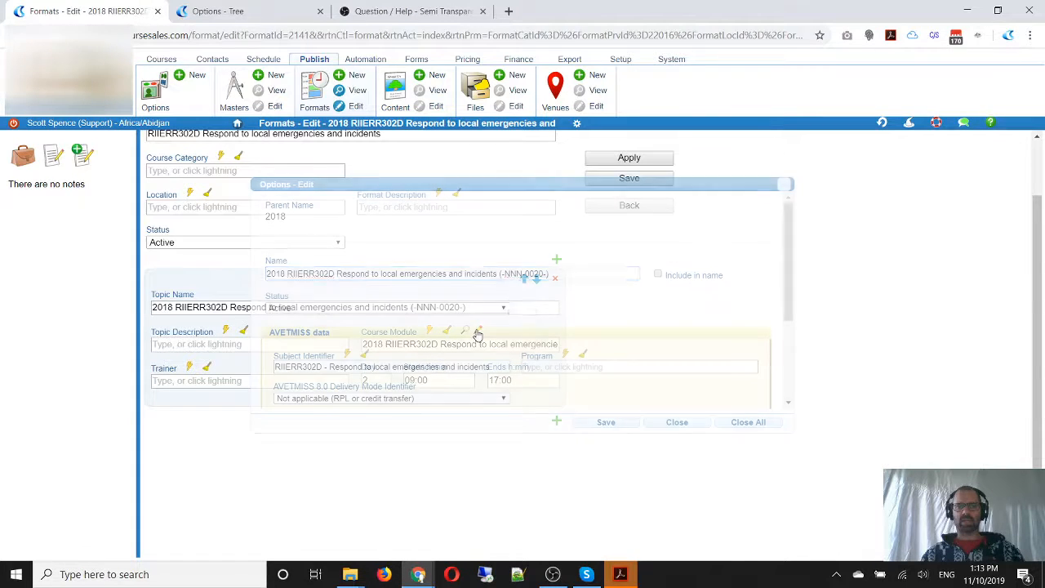
click(299, 274)
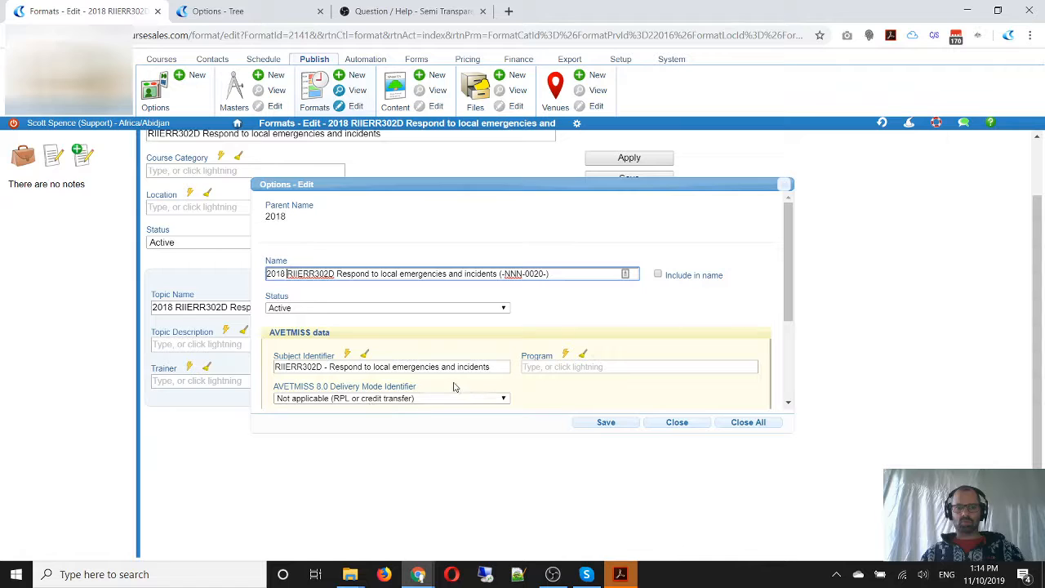
scroll(454, 387, down, 1)
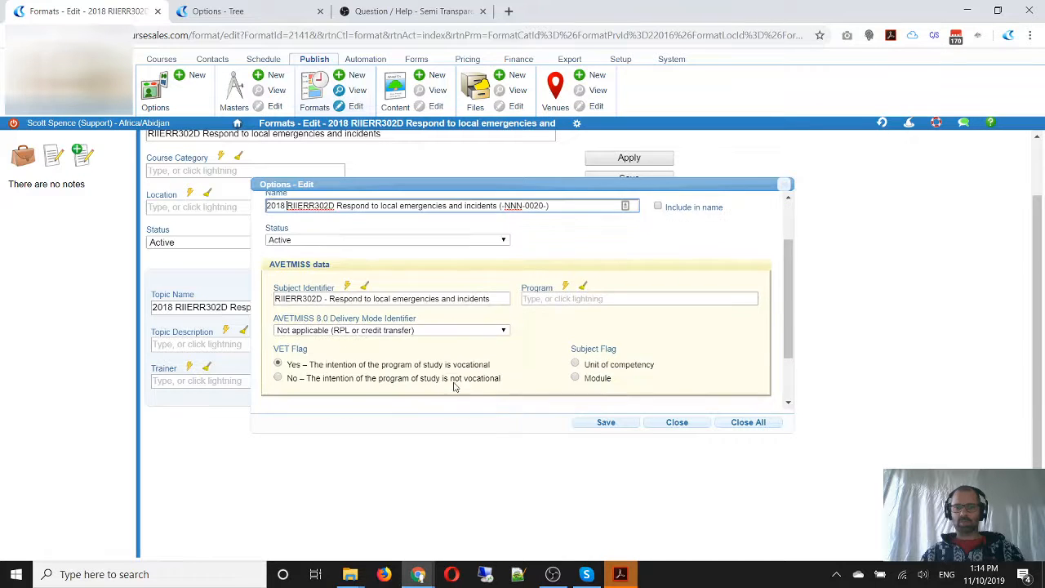
click(576, 364)
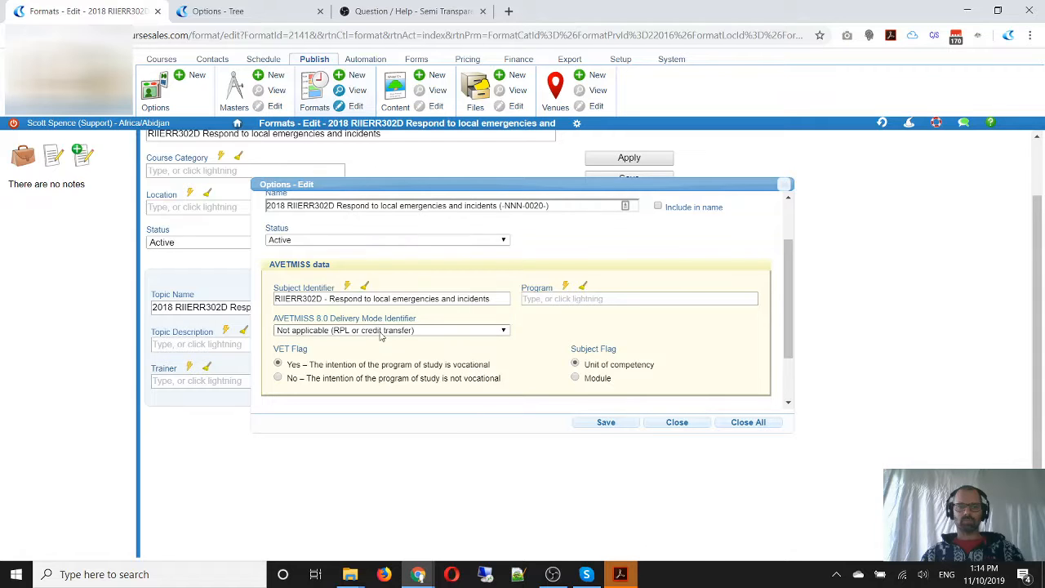
Rename the course module "RPL/Credit: RIIERR302D Respond to local emergencies and incidents" and save it
double_click(275, 205)
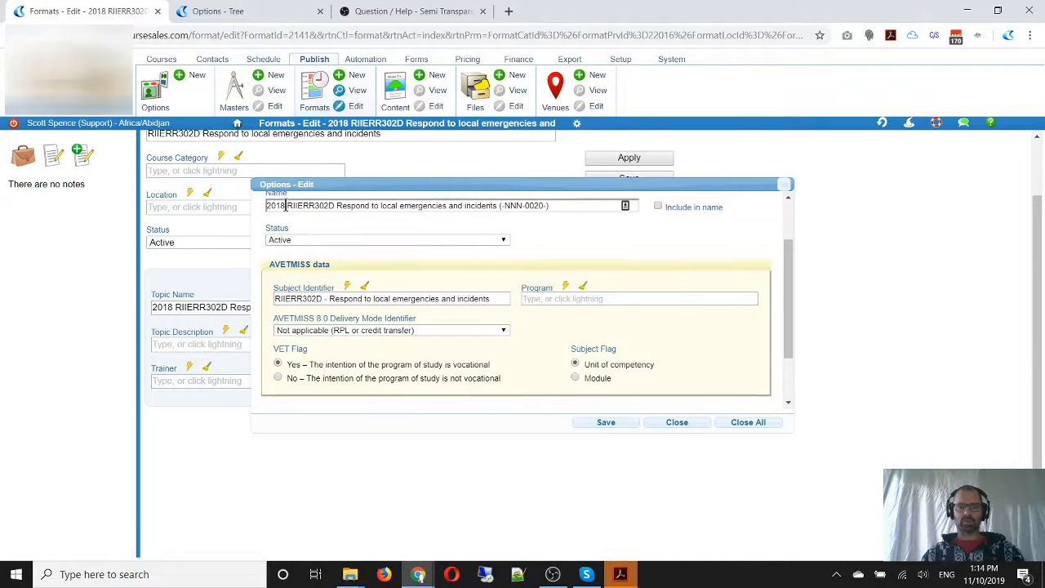
text(RPL)
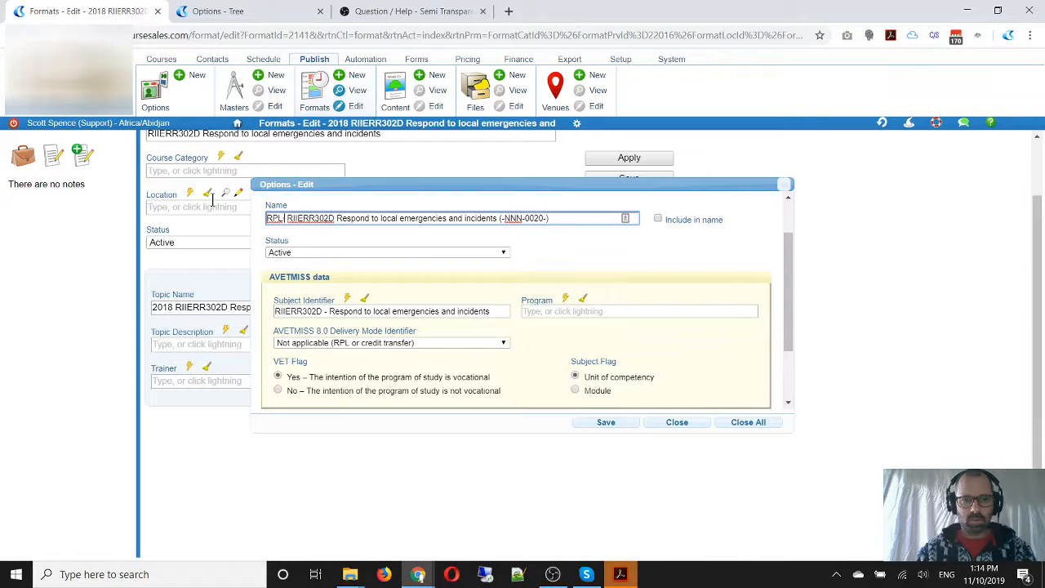
text( Credit:)
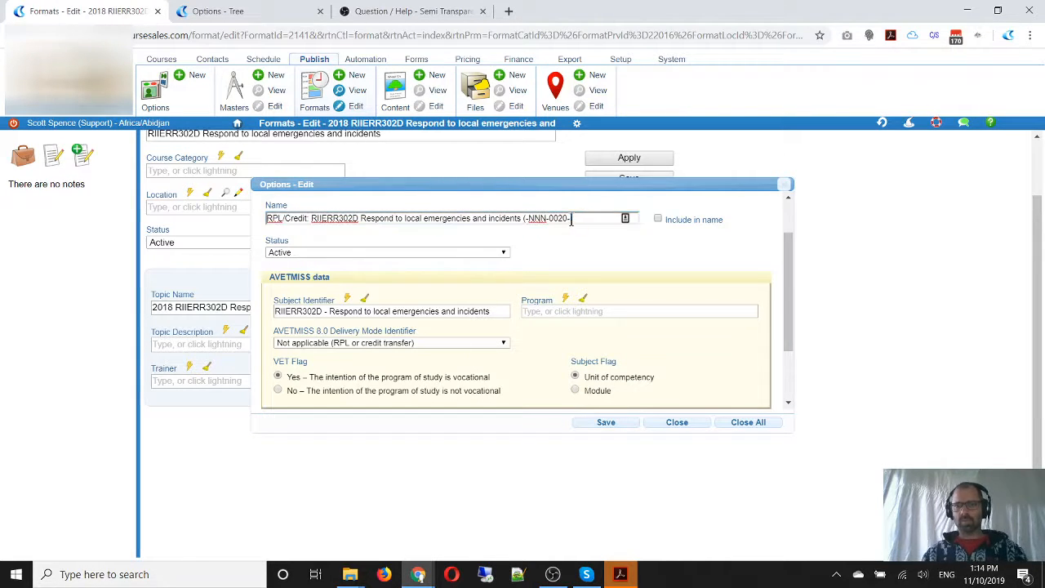
drag(572, 218, 523, 218)
key(BackSpace)
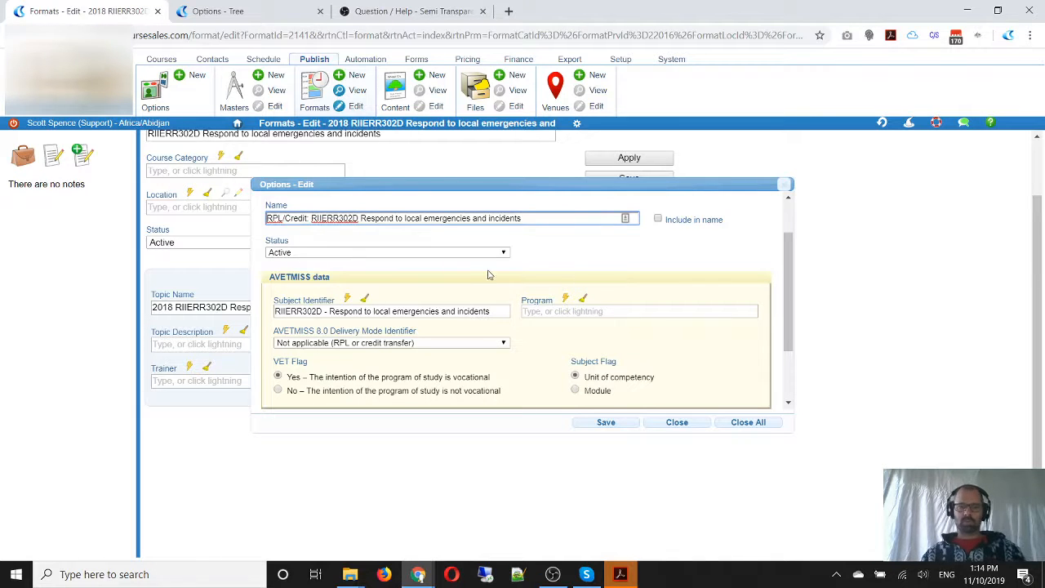
scroll(490, 274, down, 1)
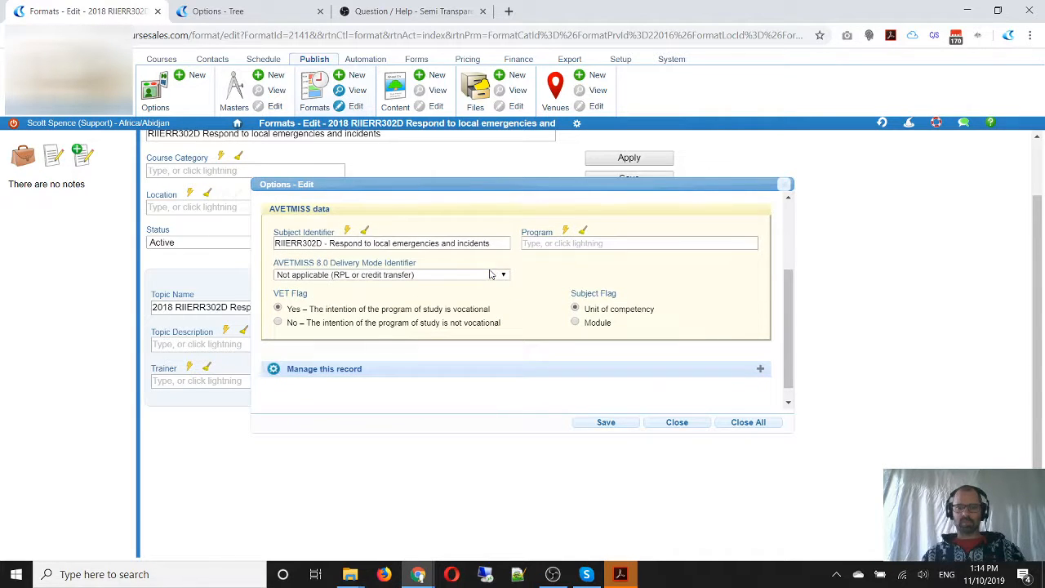
click(606, 422)
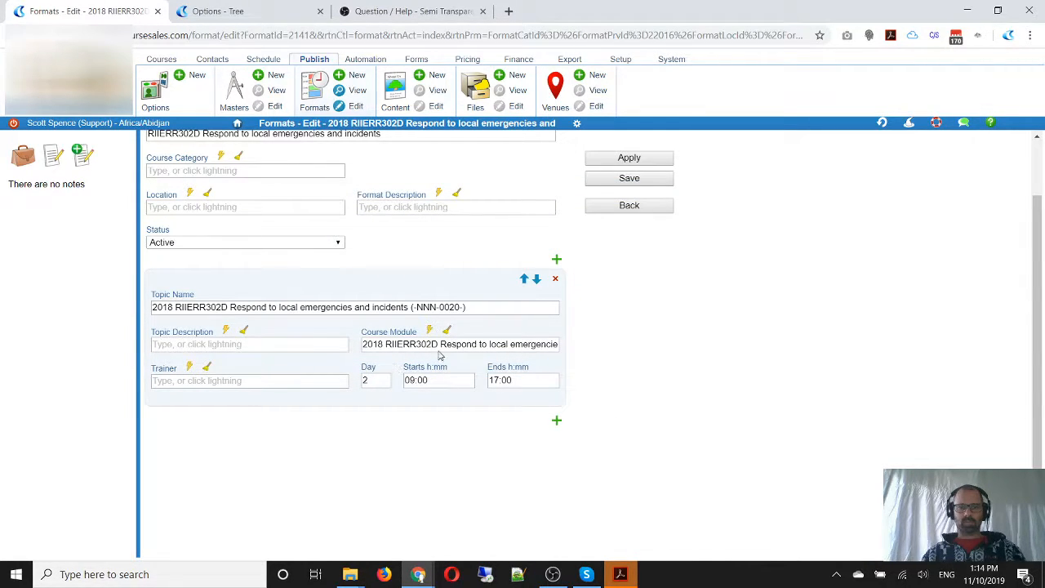
Rename the remaining topic "RPL/Credit: RIIERR302D Respond to local emergencies and incidents" and add a blank topic above it
drag(178, 307, 109, 303)
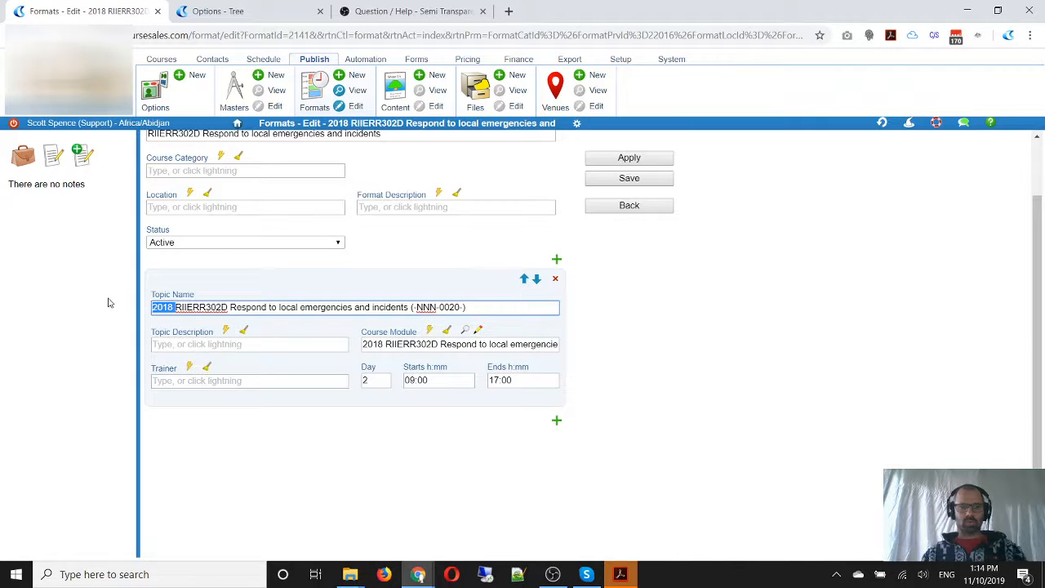
text(RPL/)
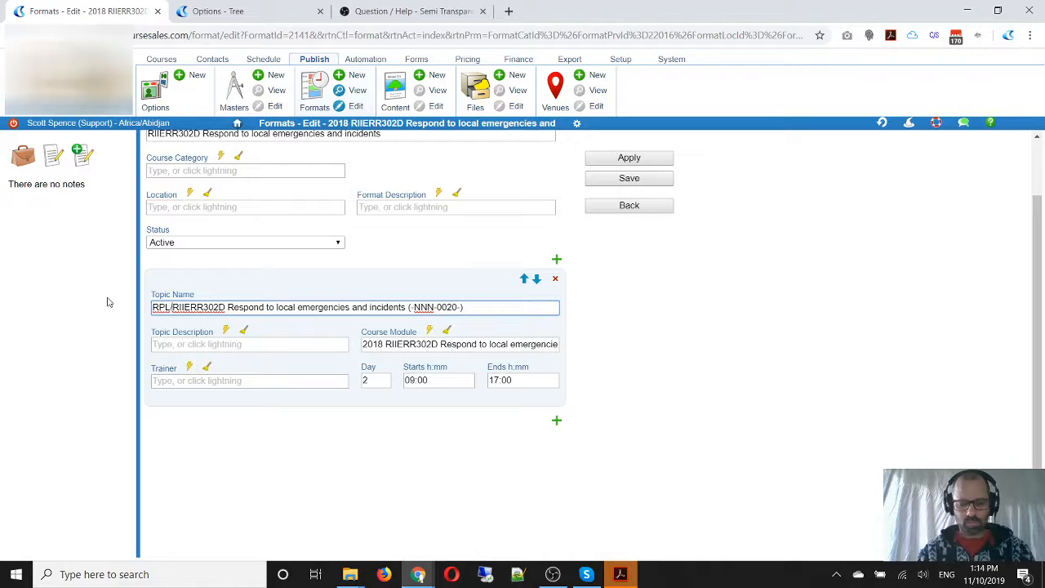
text(Credit:)
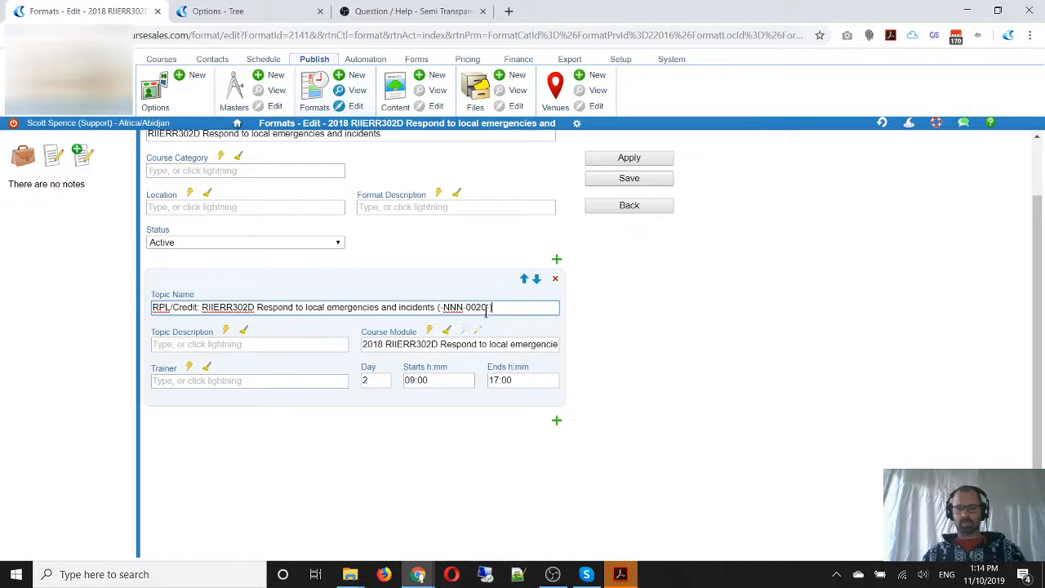
drag(487, 309, 432, 310)
key(BackSpace)
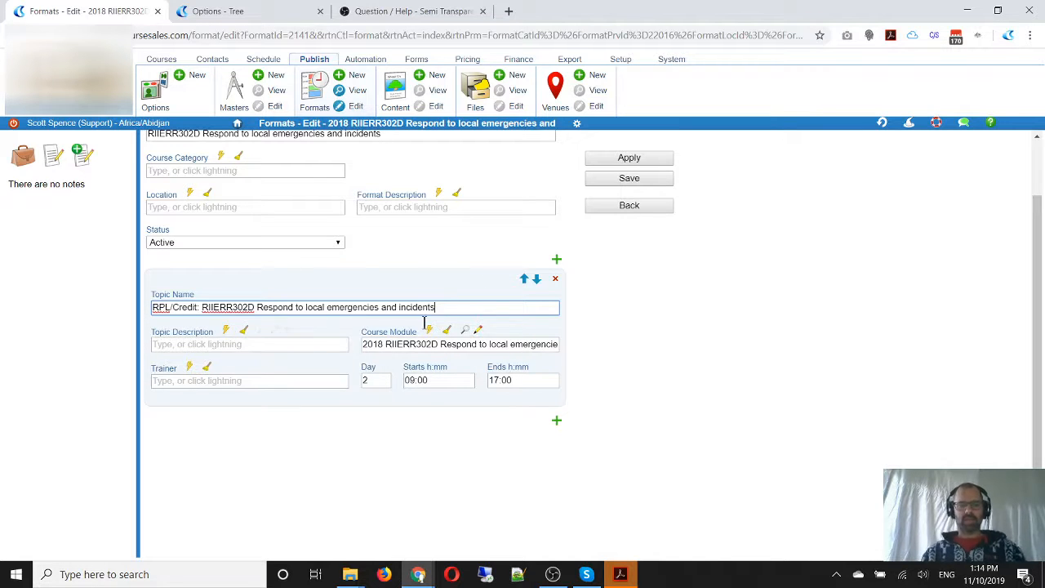
click(557, 261)
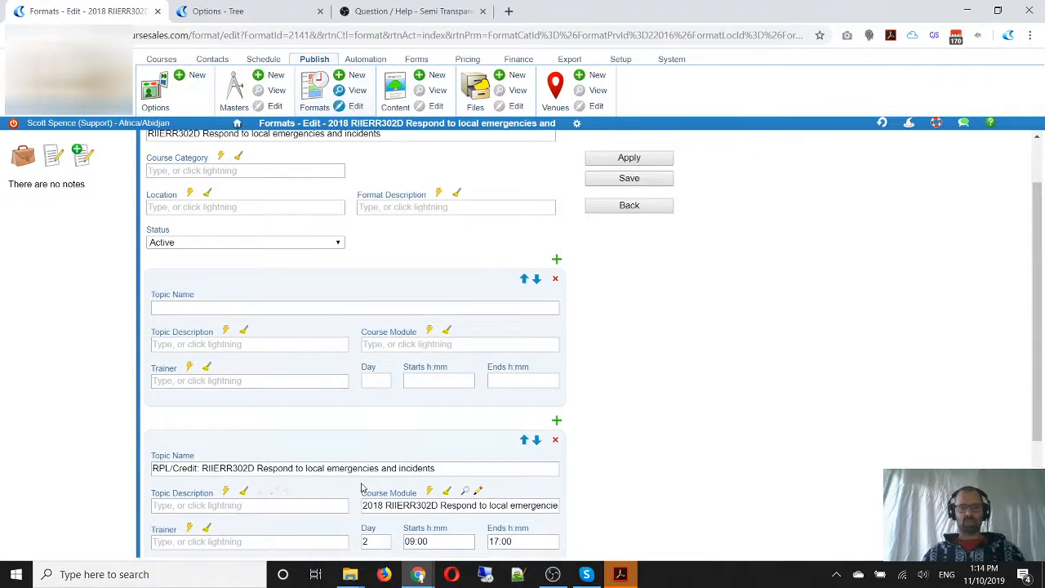
Start a new course module before the first one in the options tree, named "Training: RIIERR302D Respond to local emergencies and incidents"
drag(436, 468, 200, 461)
key(ctrl+c)
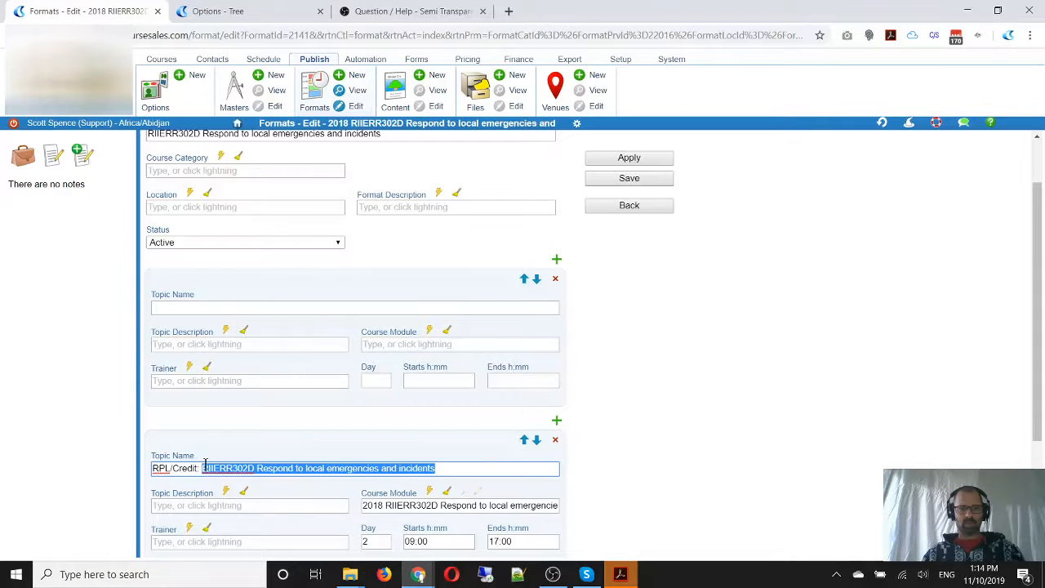
click(232, 12)
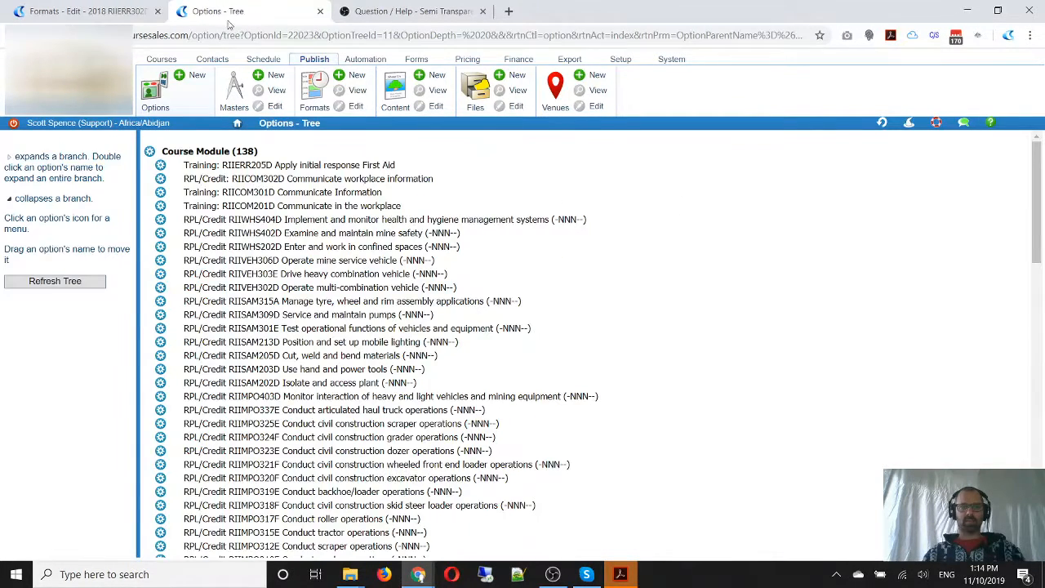
click(161, 168)
click(161, 154)
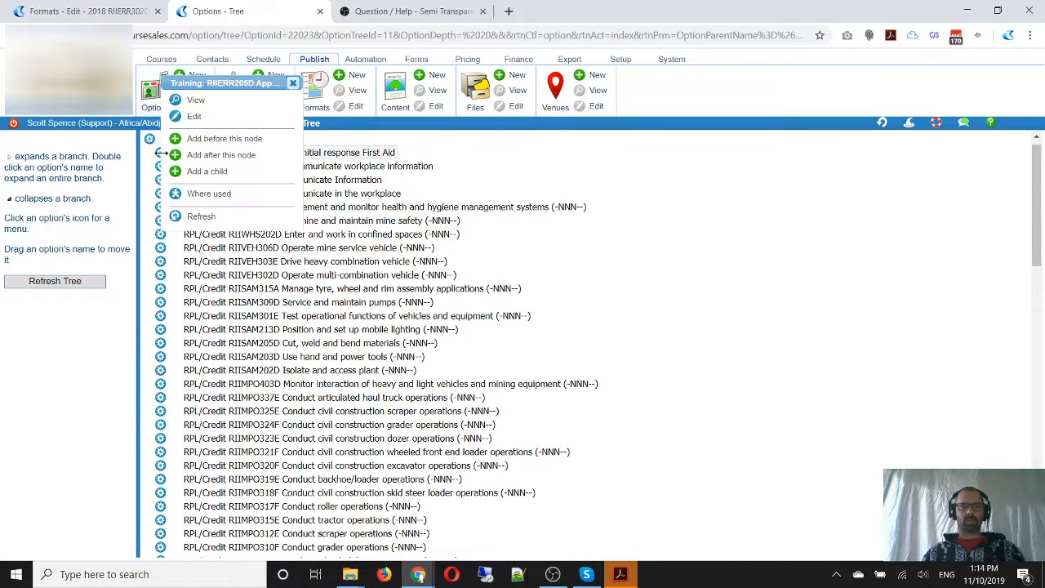
click(209, 139)
click(237, 190)
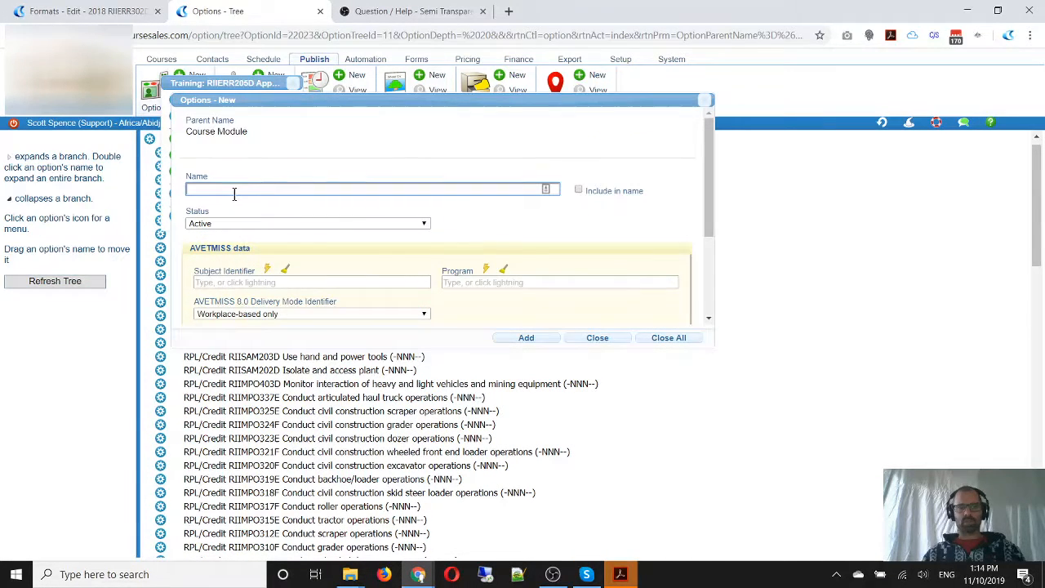
key(ctrl+v)
click(187, 189)
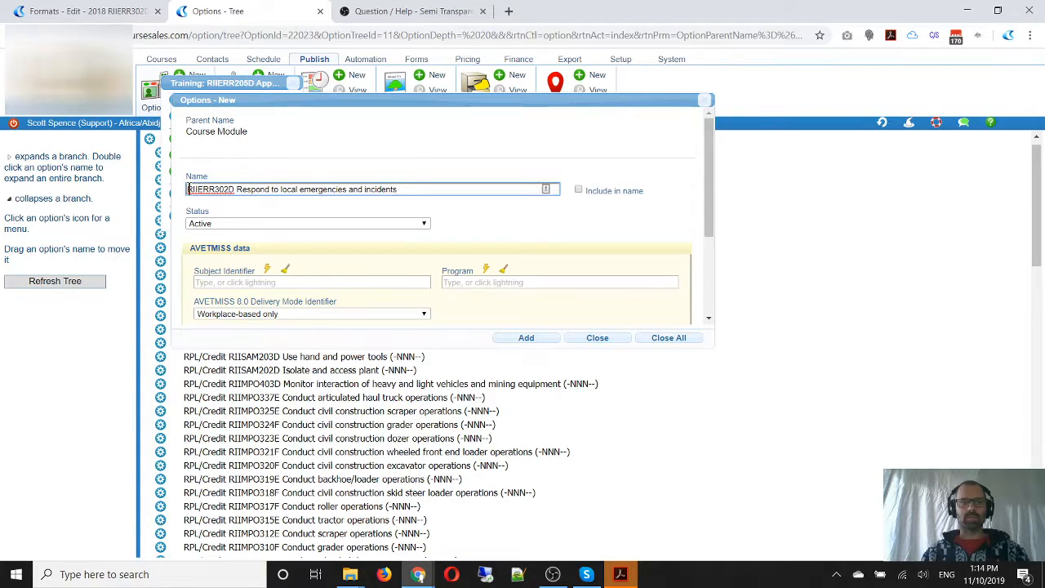
text(Training:)
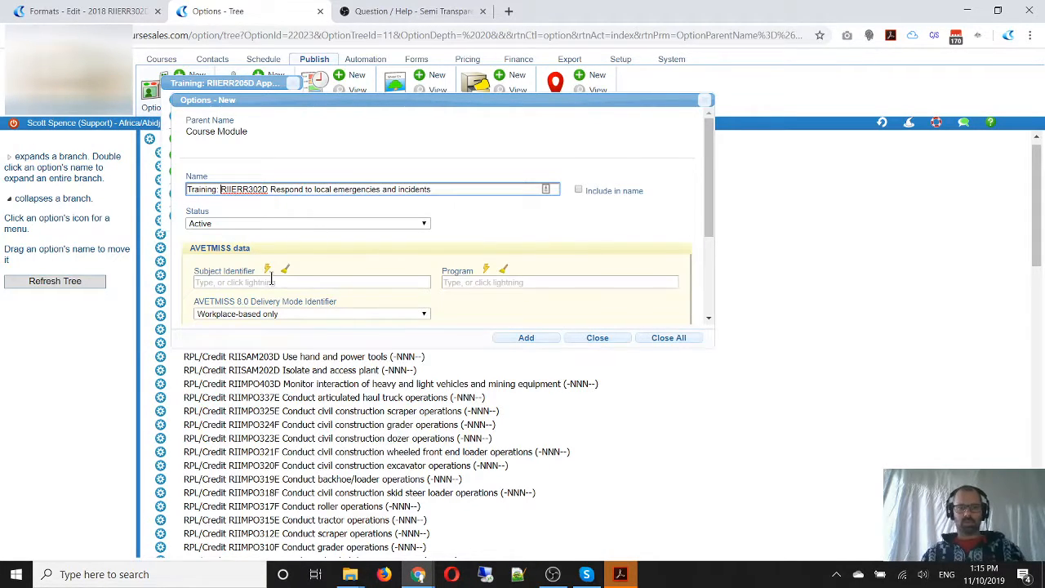
Give the new module the subject identifier "RIIERR302D - Respond to local emergencies and incidents" with delivery mode "Workplace-based only" and add it
double_click(247, 193)
key(ctrl+c)
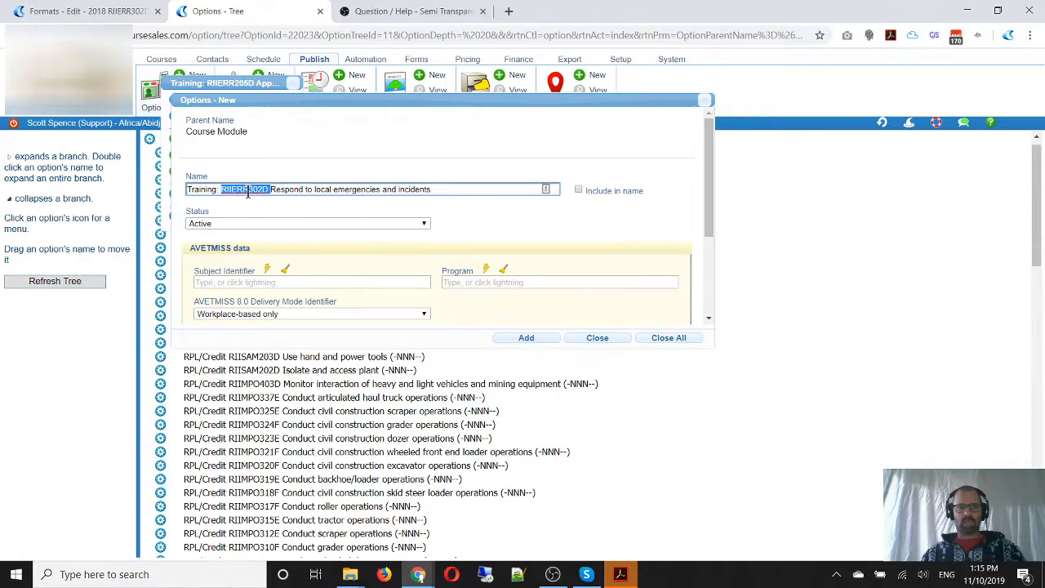
click(234, 282)
key(ctrl+v)
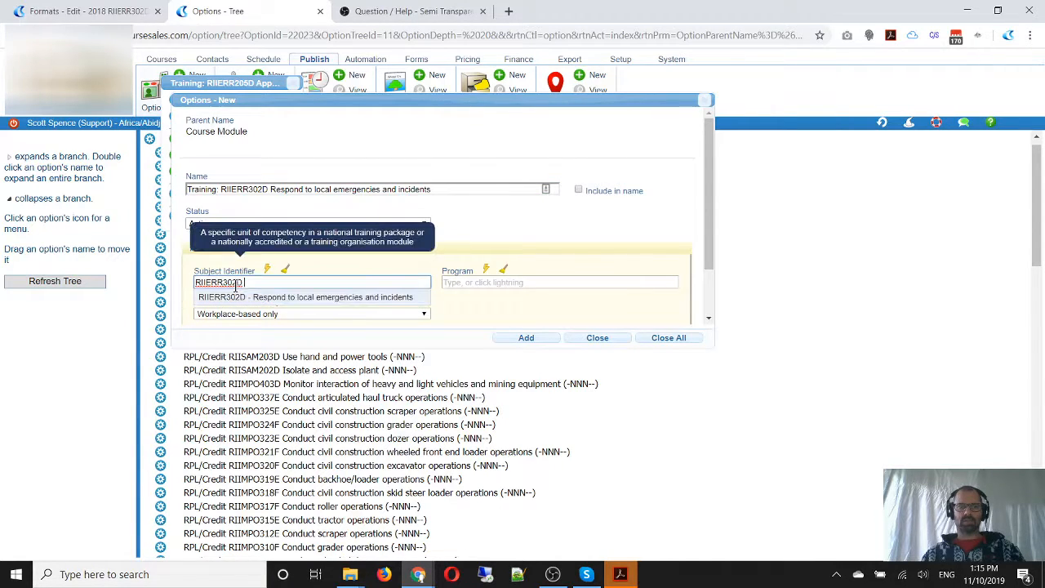
click(243, 297)
scroll(576, 242, down, 2)
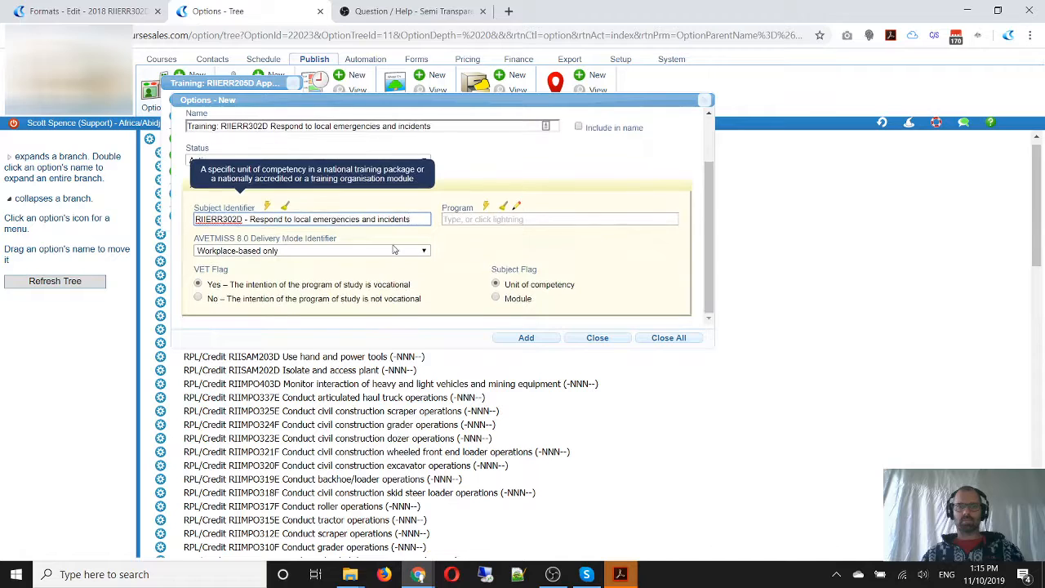
click(285, 251)
click(284, 252)
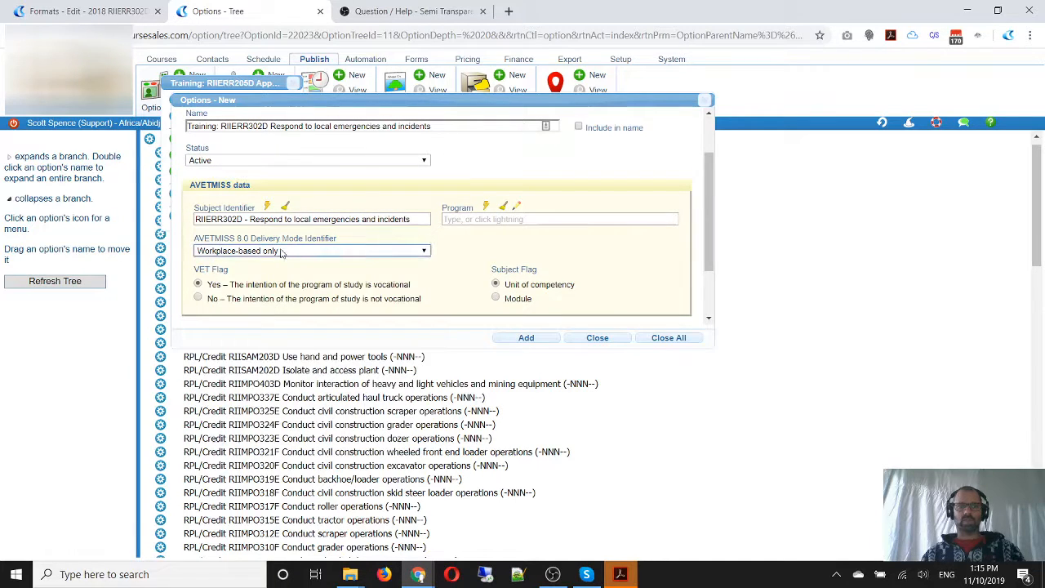
click(529, 339)
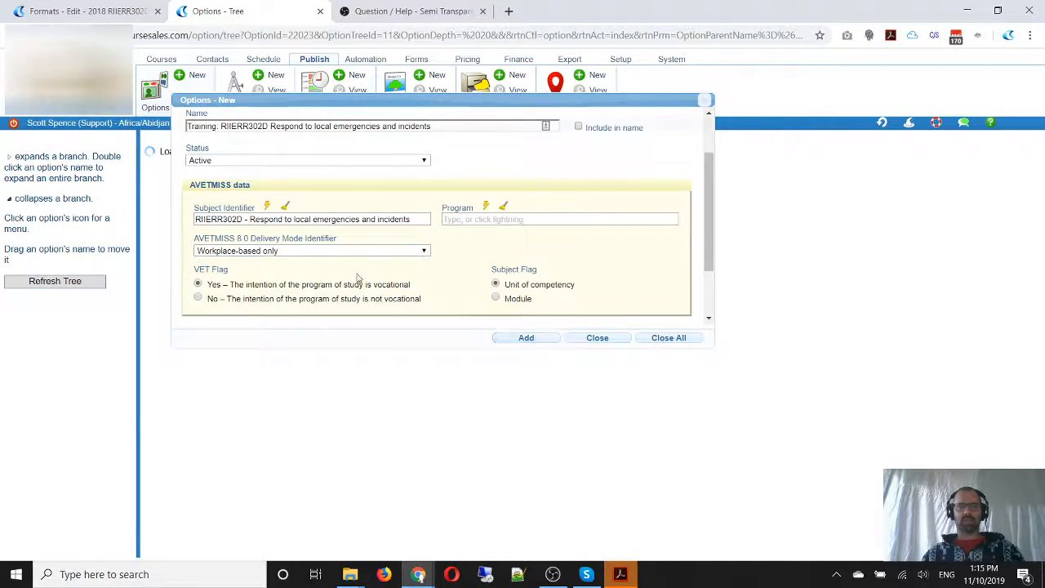
Link the format's blank topic to the Training RIIERR302D course module and name it "Training: RIIERR302D Respond to local emergencies and incidents"
click(114, 11)
scroll(300, 285, down, 2)
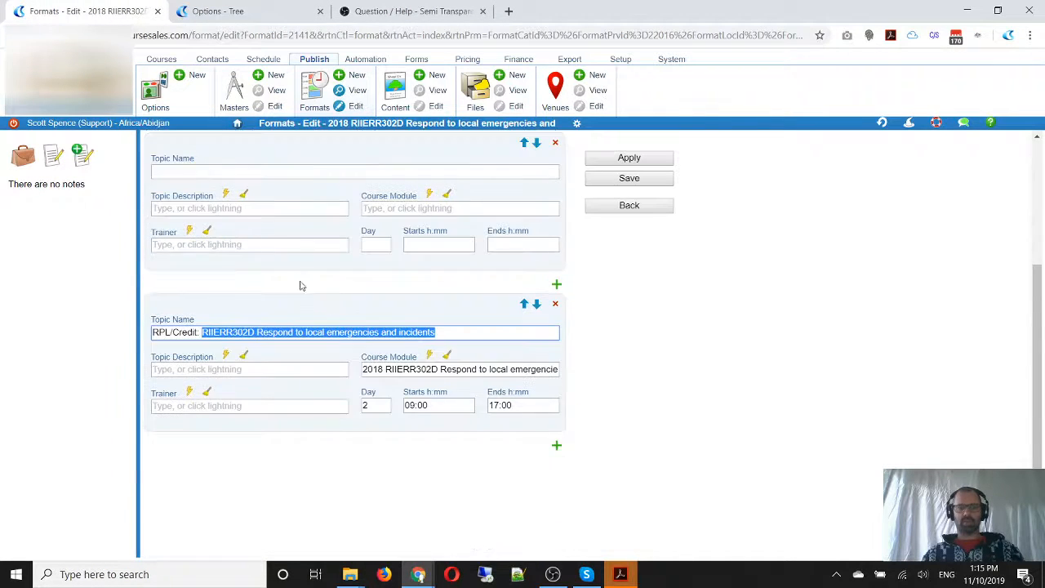
click(168, 169)
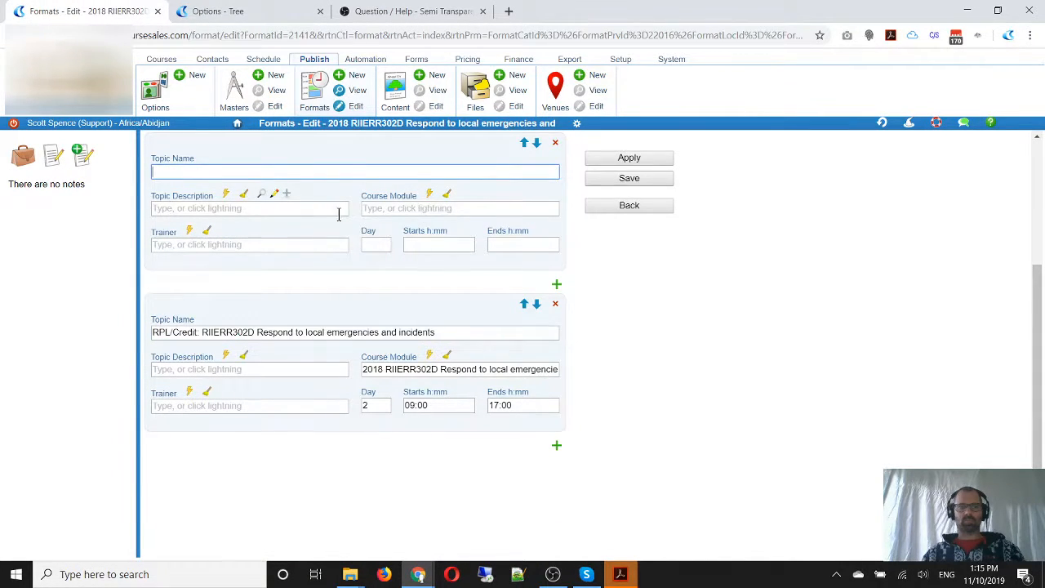
click(390, 210)
key(ctrl+v)
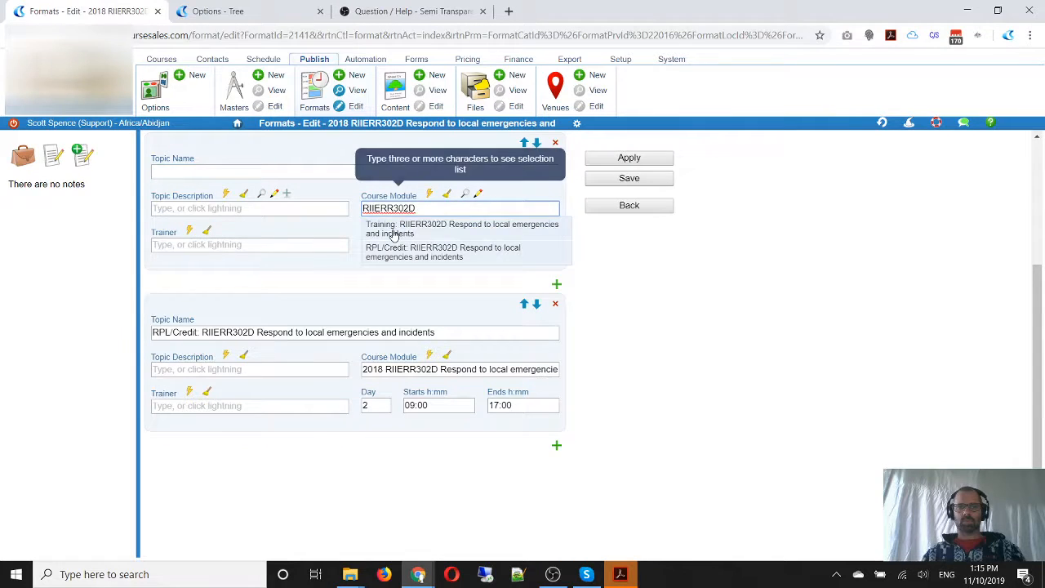
click(408, 237)
triple_click(424, 211)
key(ctrl+c)
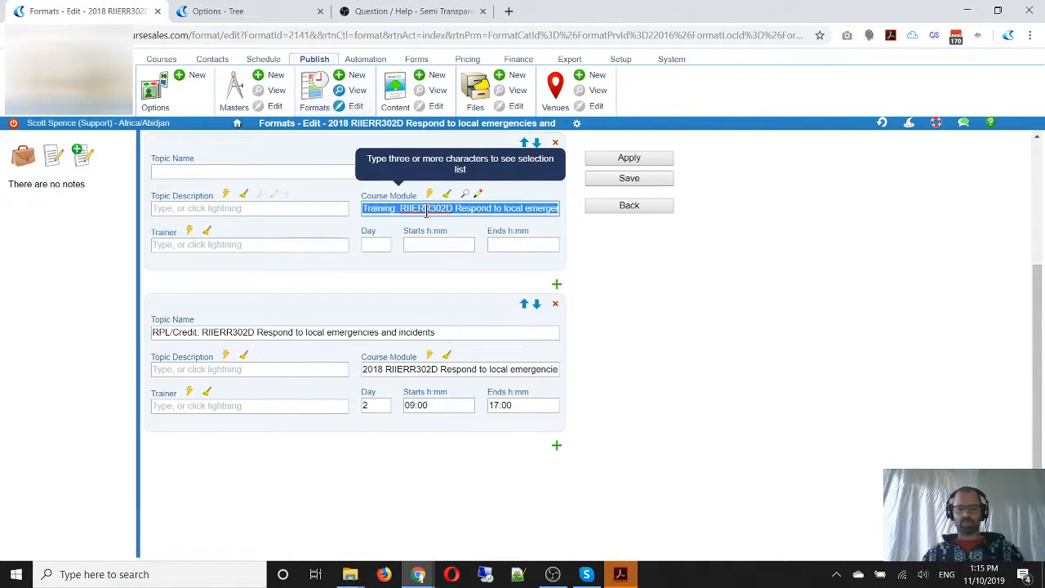
click(256, 170)
key(ctrl+v)
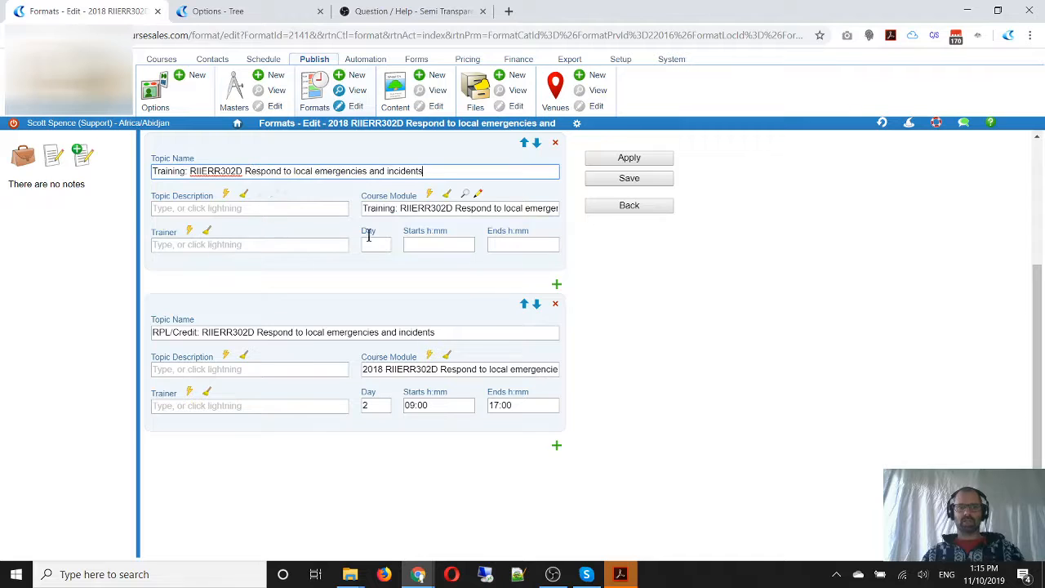
Schedule the Training topic on day 1 from 09:00 to 17:00 and save the format
click(367, 243)
text(1)
click(431, 243)
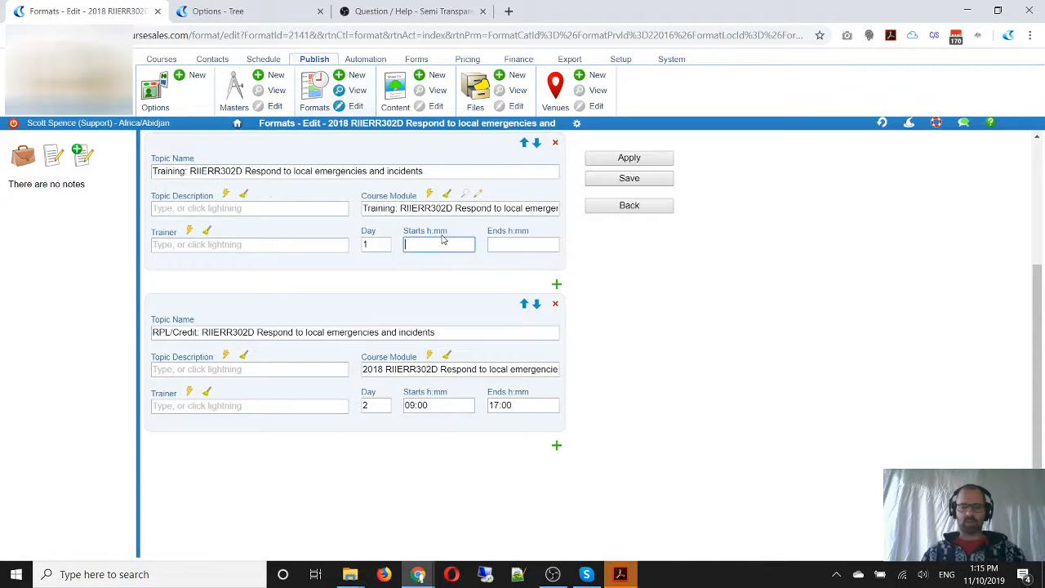
text(09:00)
key(Tab)
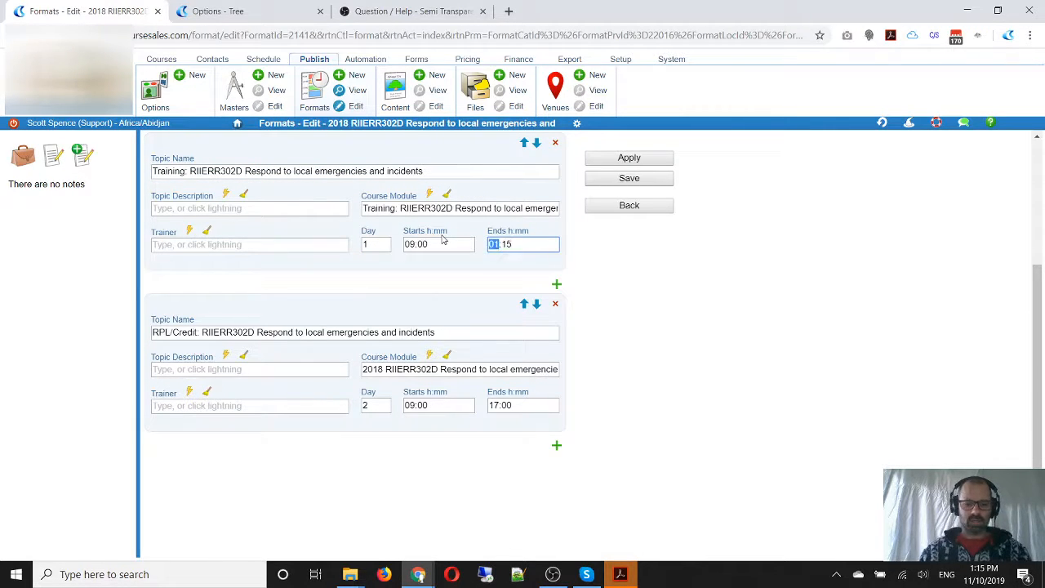
text(17:00)
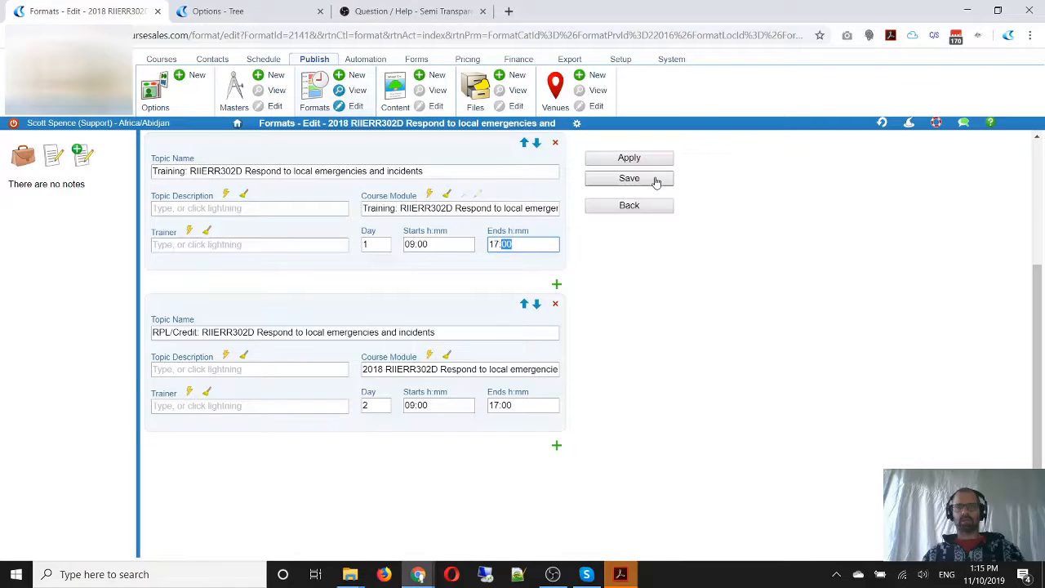
scroll(632, 237, up, 3)
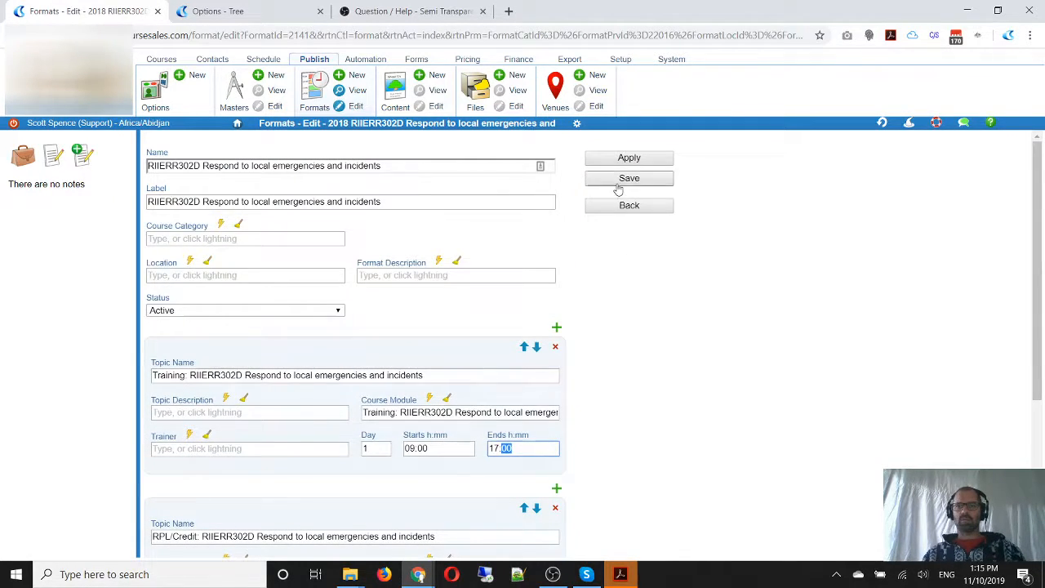
click(618, 186)
Reopen the RIIERR302D format from recent history, check the course module details of its RPL/Credit and Training topics, and save it
click(882, 124)
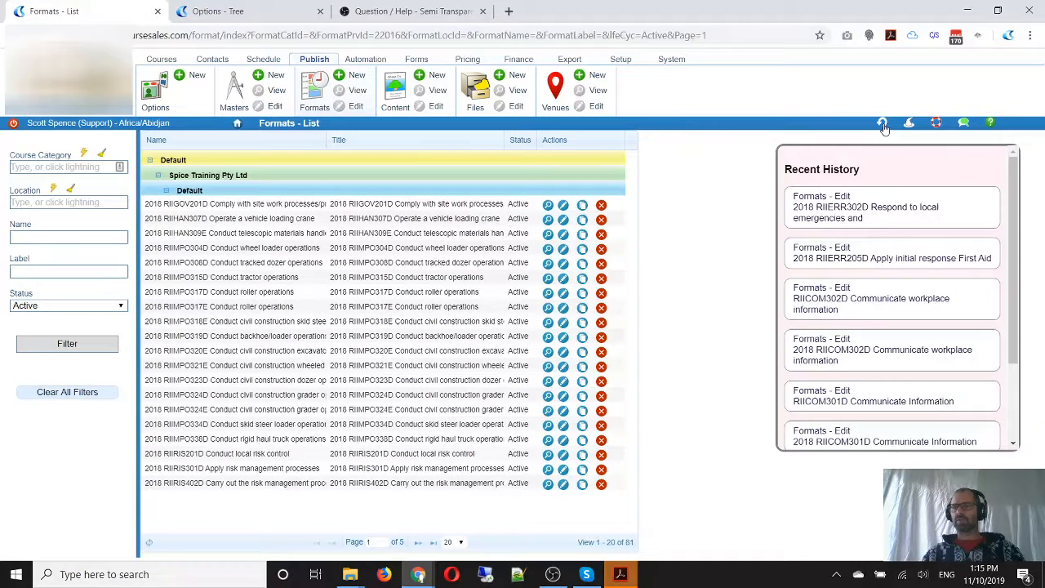
click(870, 210)
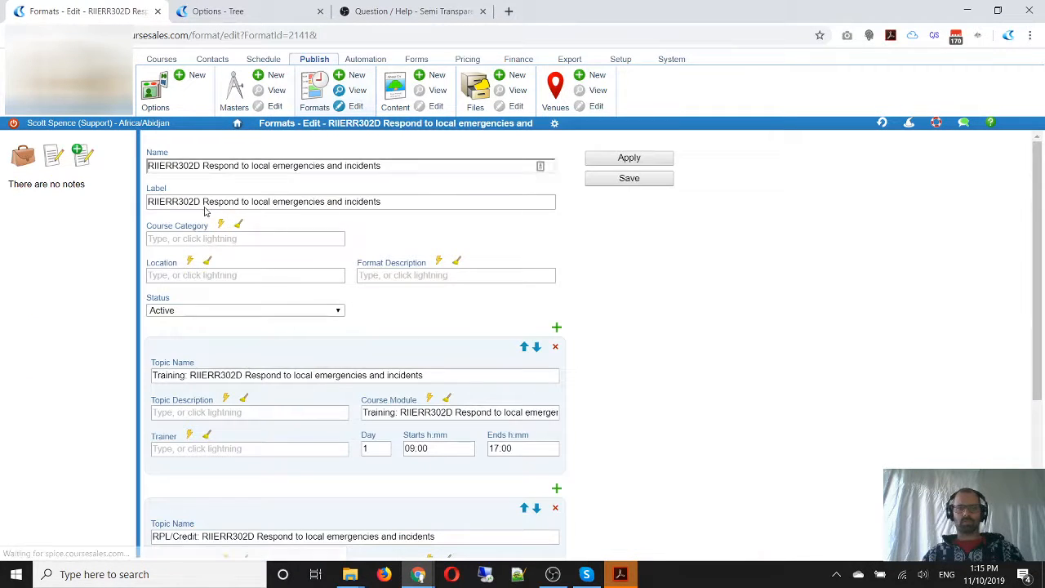
scroll(510, 346, down, 3)
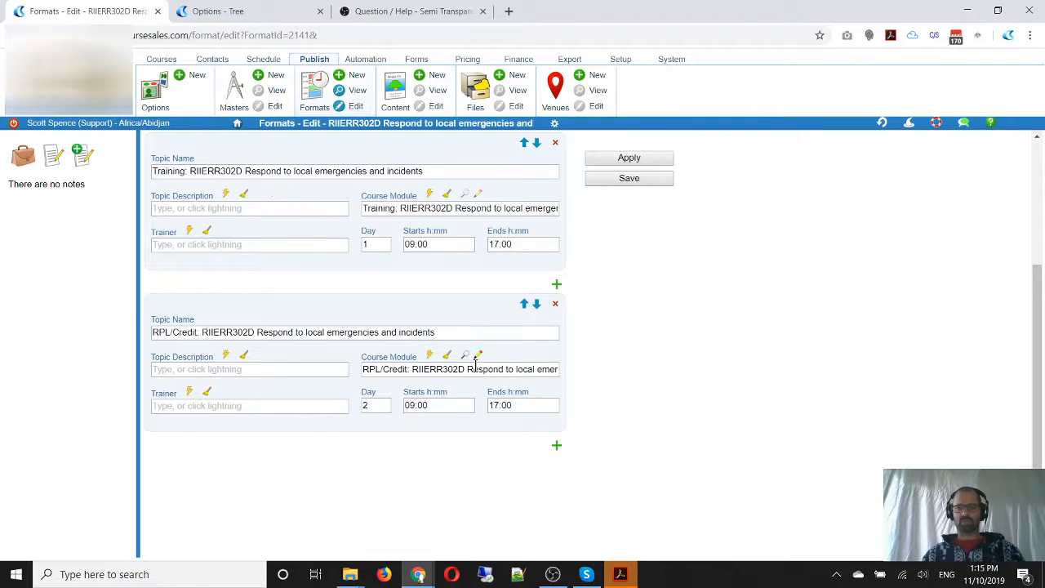
click(478, 354)
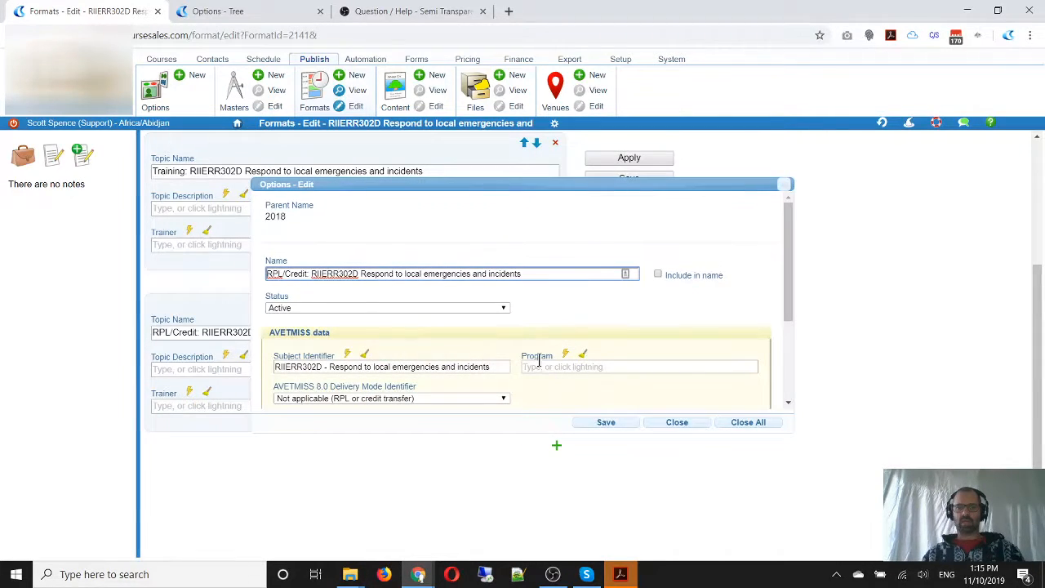
click(675, 424)
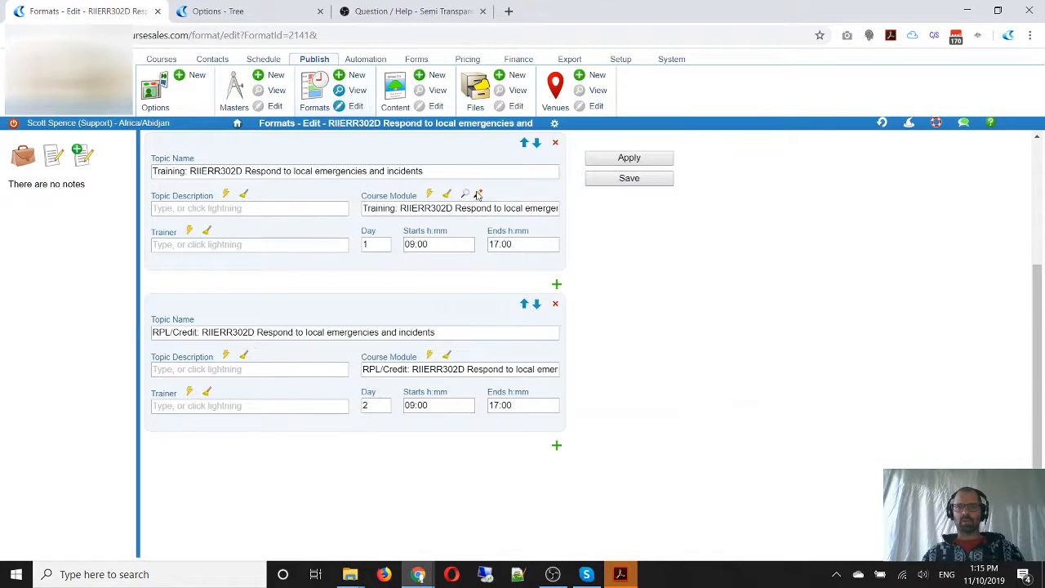
click(479, 194)
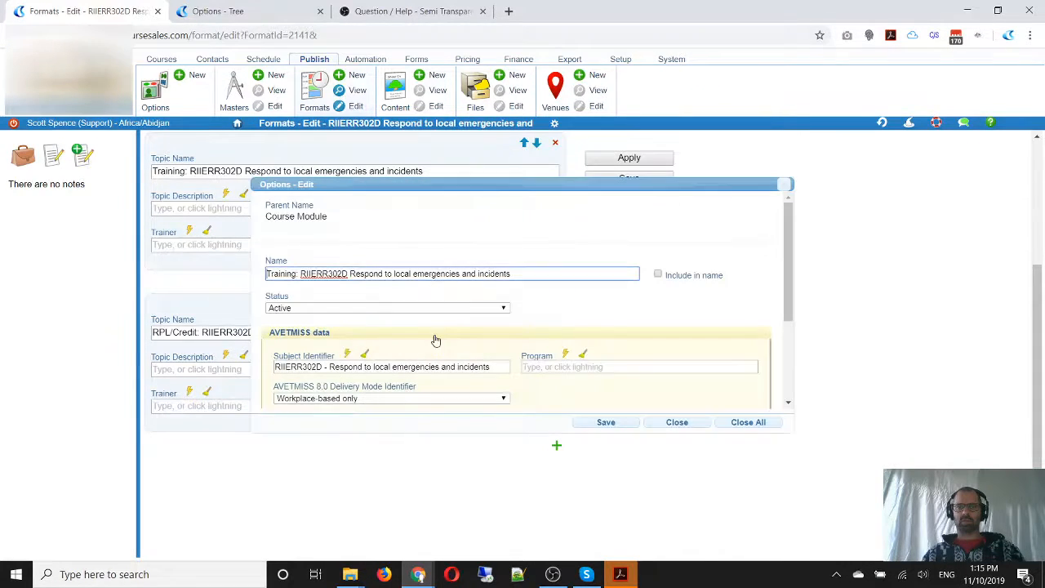
click(675, 424)
click(628, 179)
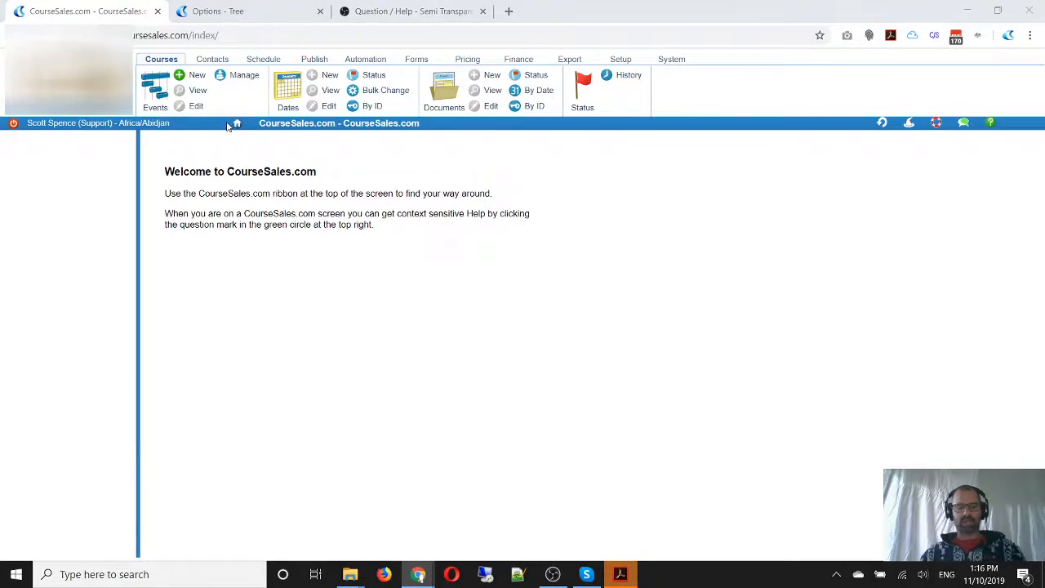
Switch to Adobe Acrobat, examine the delivery mode classification scheme in the AVETMISS 8.0 Delivery Mode Identifier PDF, and return to the browser
key(alt+Tab)
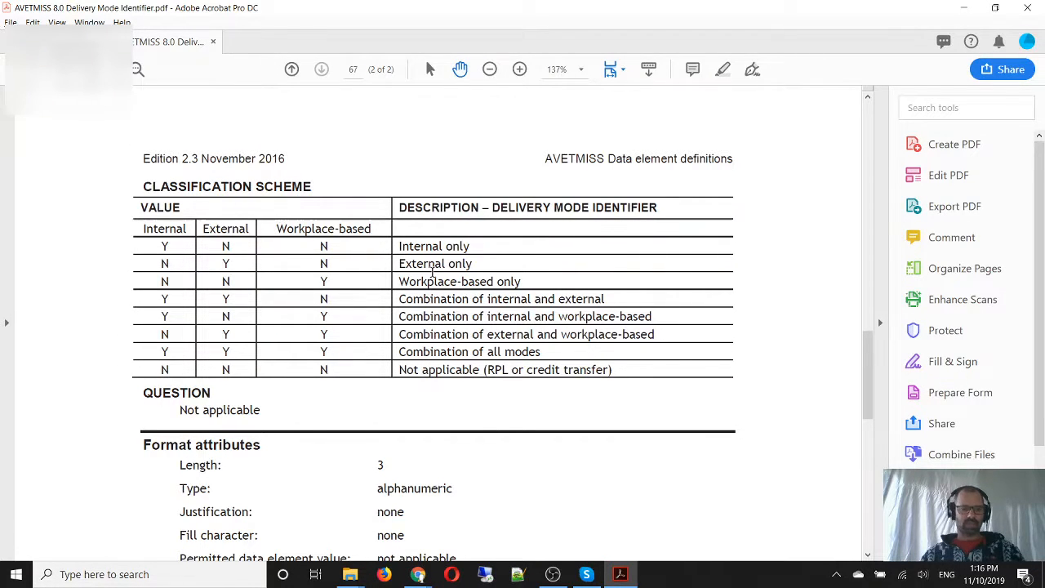
key(ctrl+2)
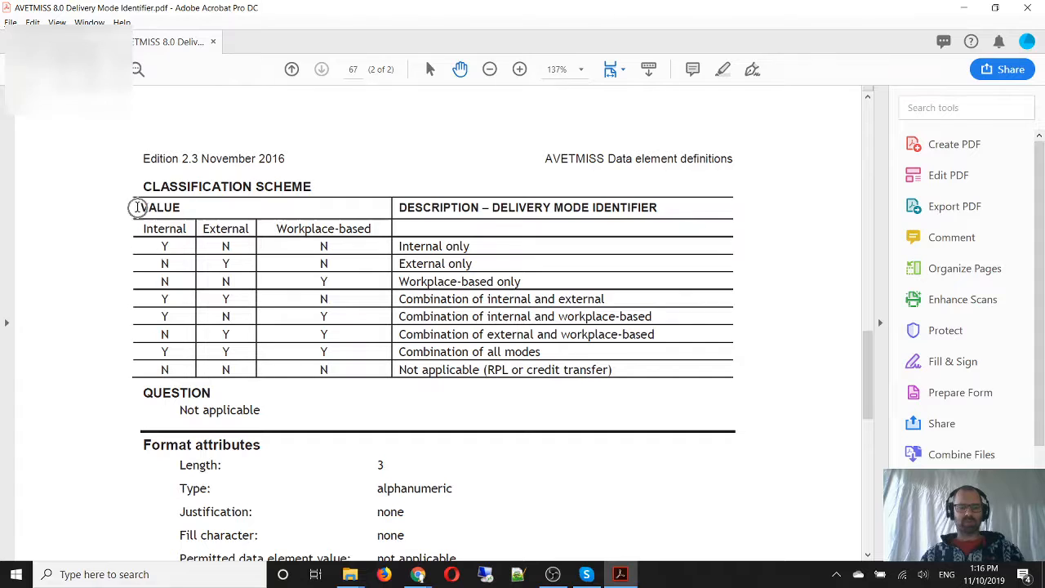
mouse_move(120, 188)
mouse_down()
mouse_move(146, 266)
mouse_move(699, 392)
mouse_move(780, 395)
mouse_up()
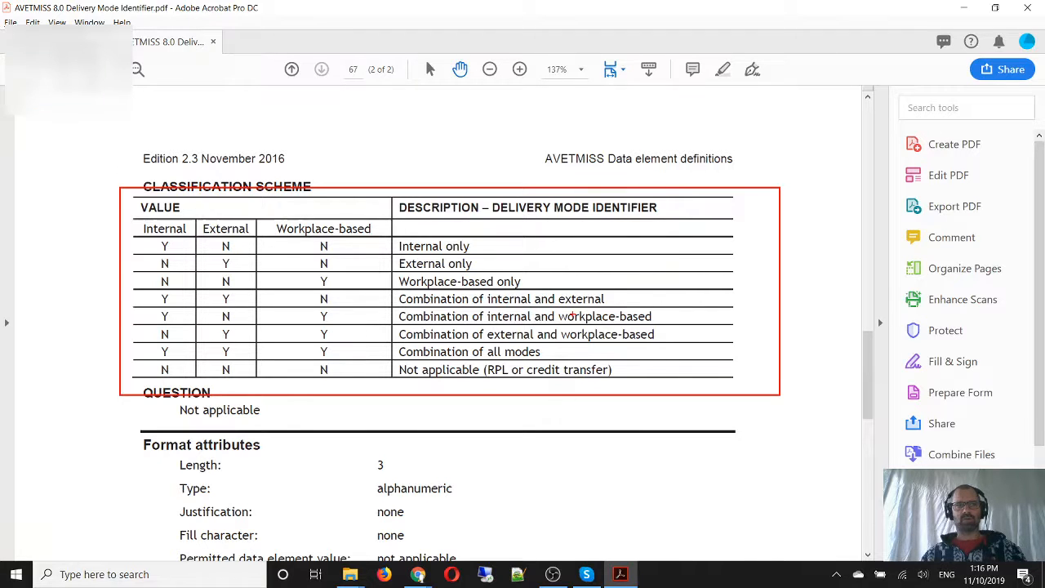
key(alt+Tab)
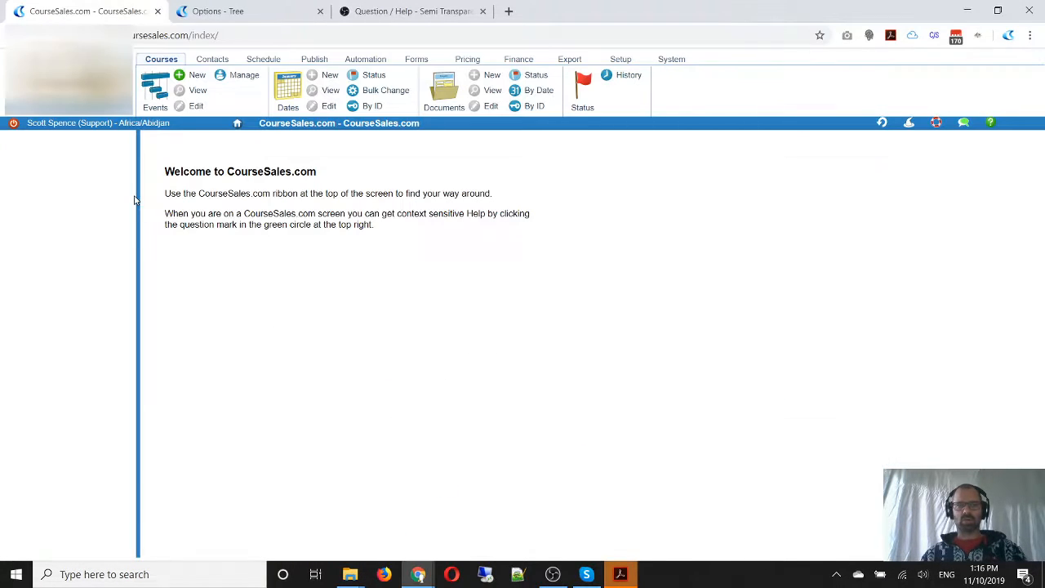